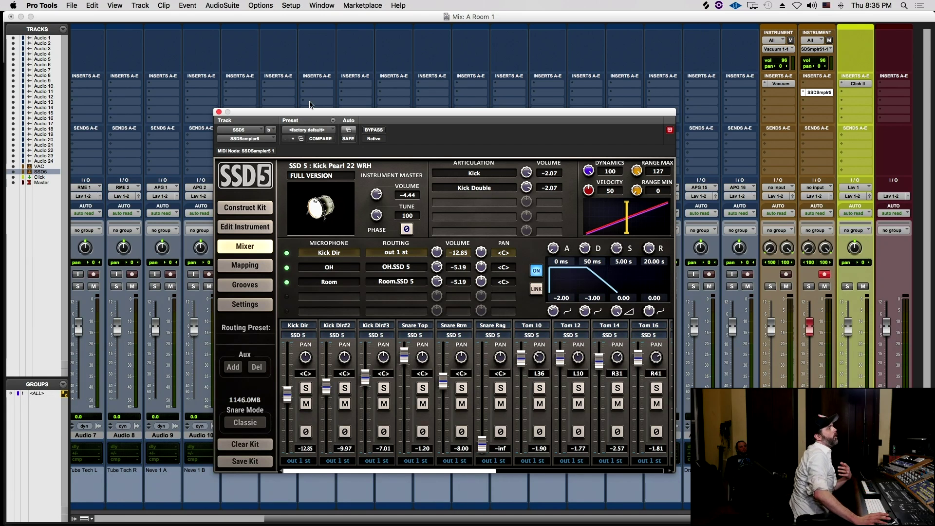
# - Nudge the SSD5 window up and show the Edit Instrument page for Kick Pearl 22 WRH
pyautogui.moveTo(310, 114); pyautogui.dragTo(321, 95)
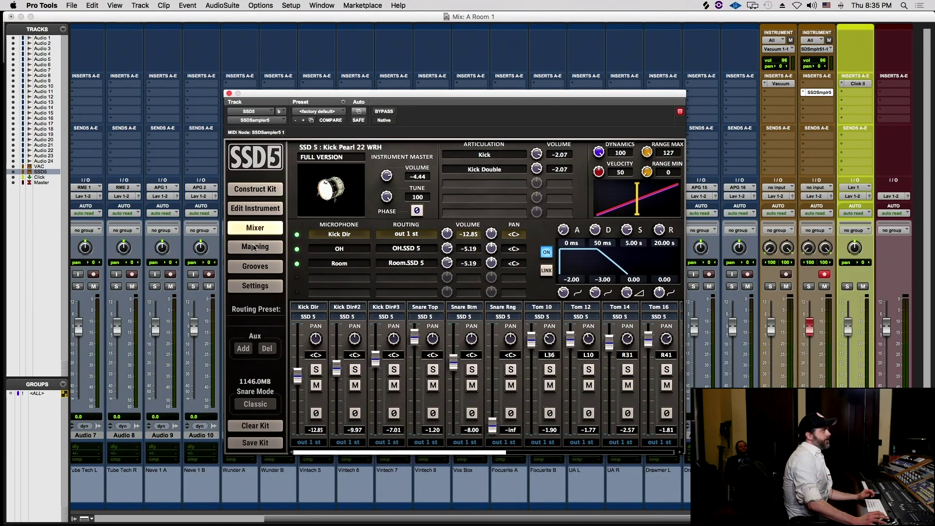
pyautogui.click(251, 210)
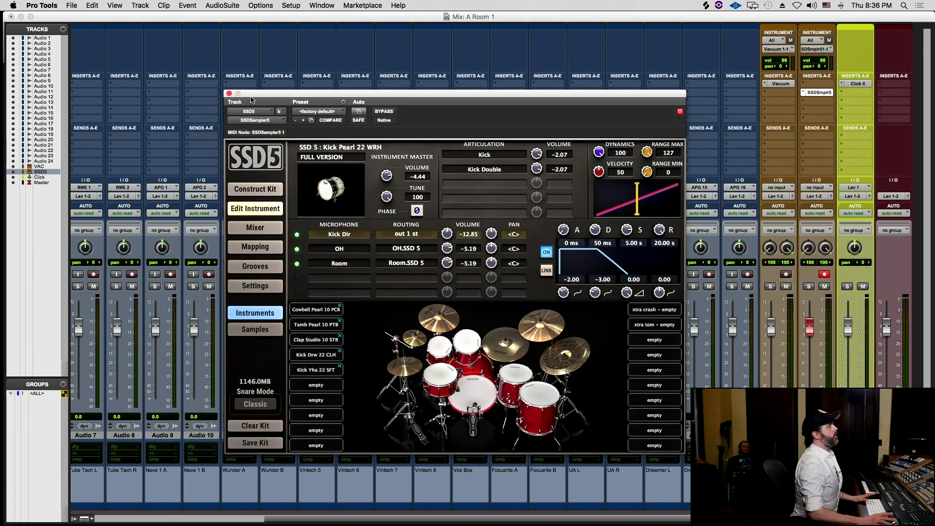
# - Browse the SSD5 kit libraries and load Deluxe 2 Fast Fat Rock from SSD 5 Deluxe 2
pyautogui.click(244, 188)
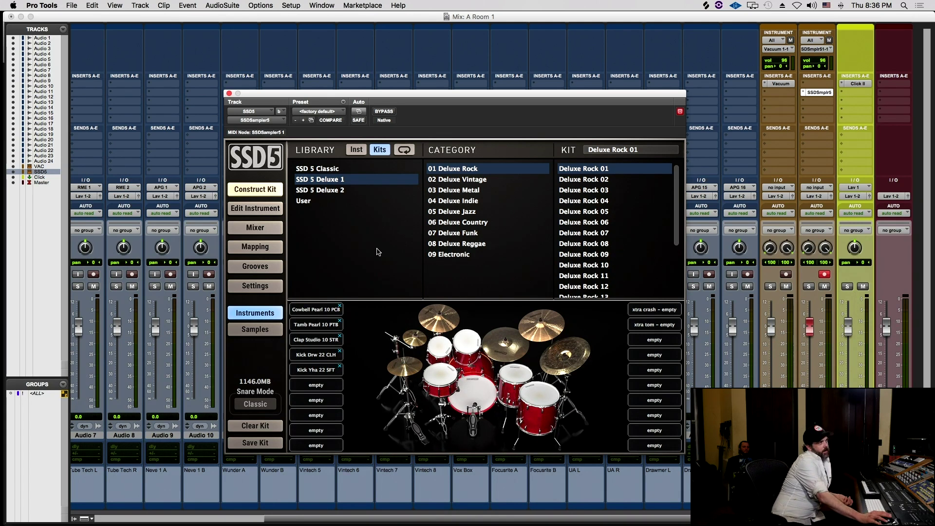
pyautogui.click(319, 168)
pyautogui.click(324, 179)
pyautogui.click(323, 190)
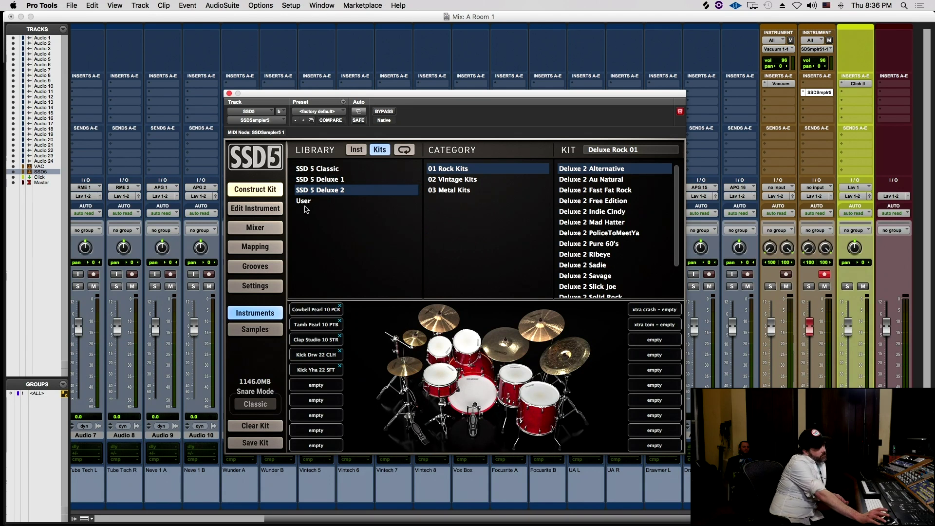
pyautogui.click(307, 200)
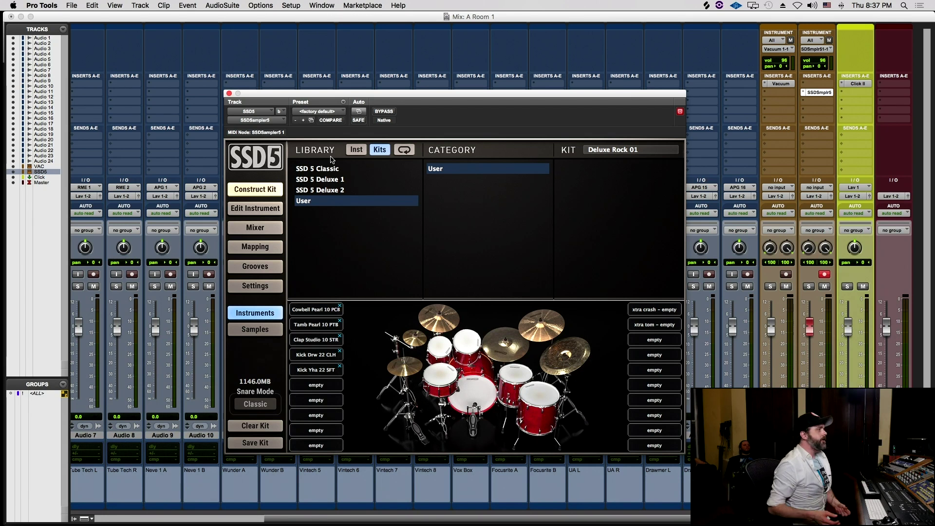
pyautogui.click(328, 179)
pyautogui.click(328, 190)
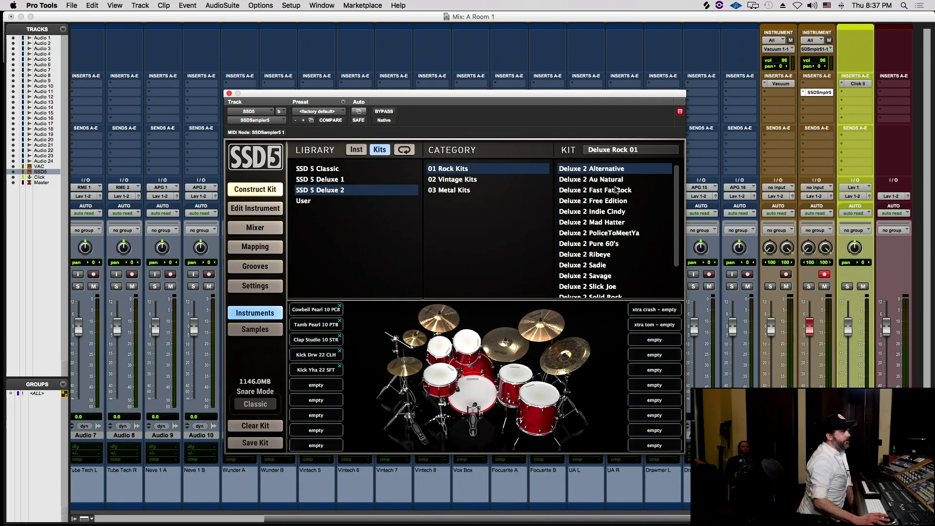
pyautogui.click(616, 190)
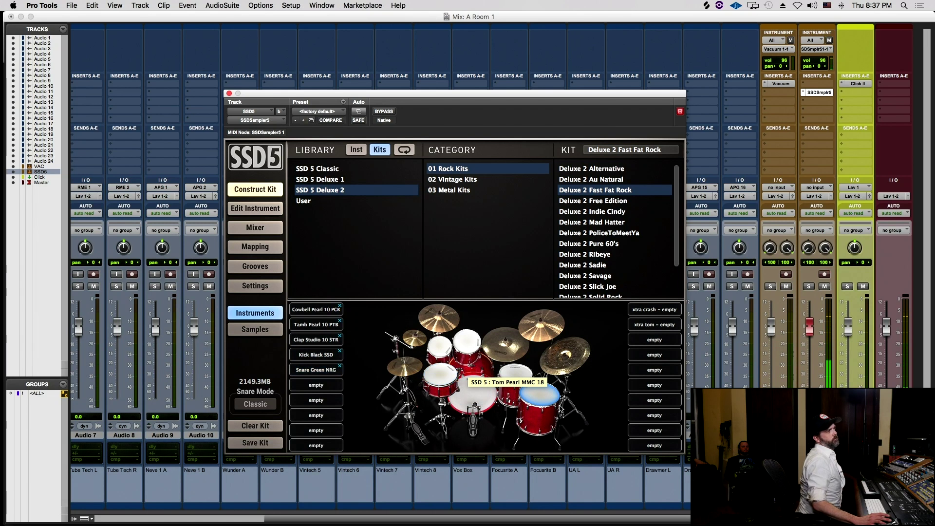
# - Load the Sadie, Savage, Spicy Rock and Solid Rock kits in turn, ending on Thud Rocker
pyautogui.click(612, 267)
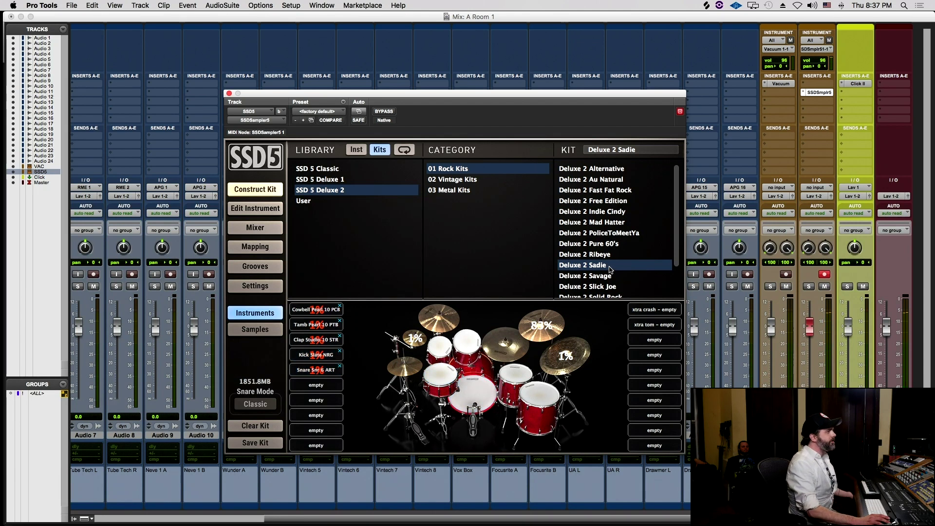
pyautogui.scroll(-2, 604, 275)
pyautogui.scroll(2, 604, 276)
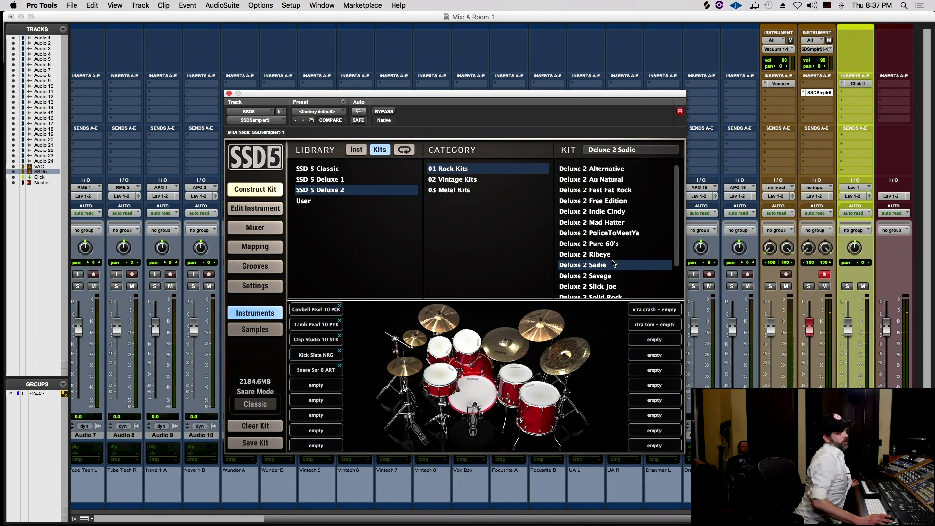
pyautogui.click(609, 276)
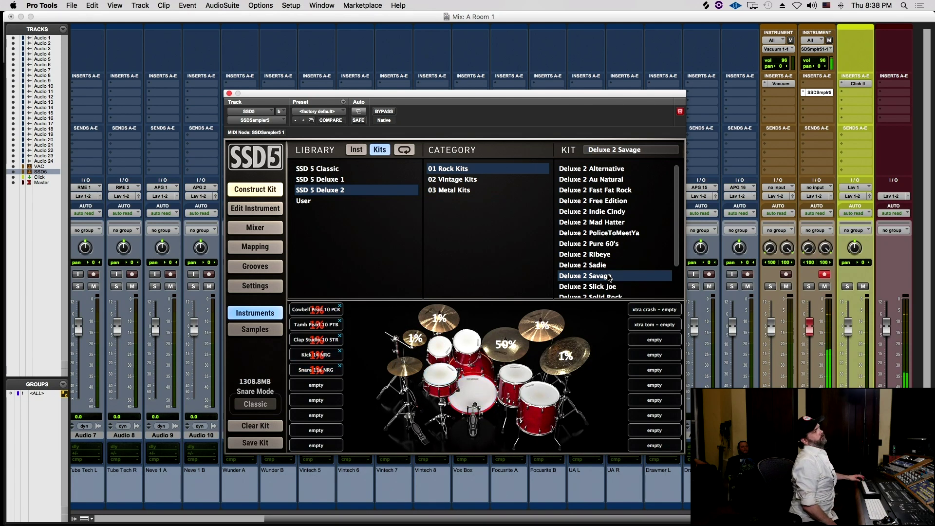
pyautogui.scroll(-2, 593, 292)
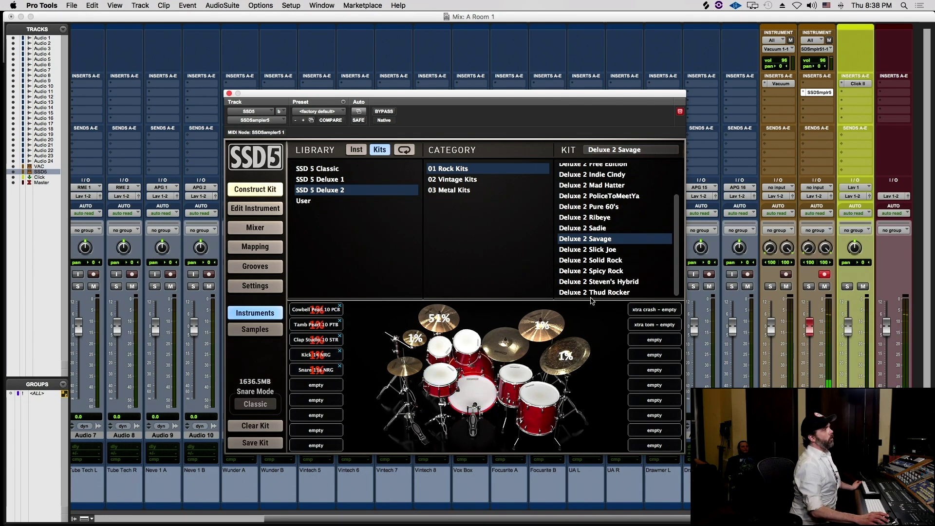
pyautogui.click(598, 260)
pyautogui.click(598, 271)
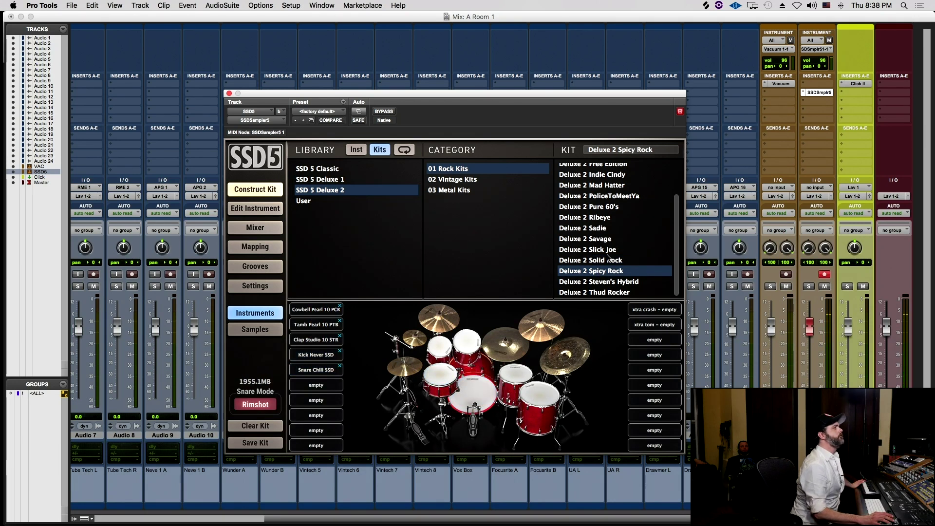
pyautogui.click(607, 261)
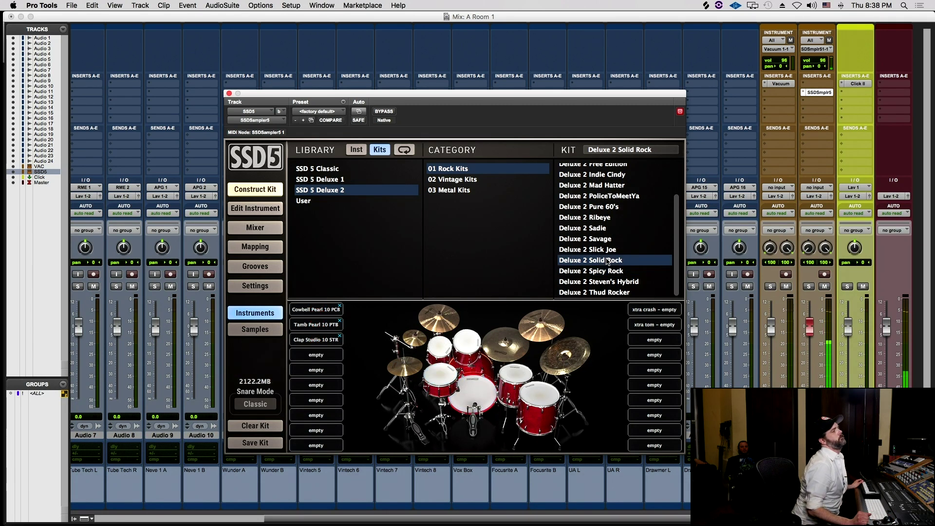
pyautogui.click(622, 292)
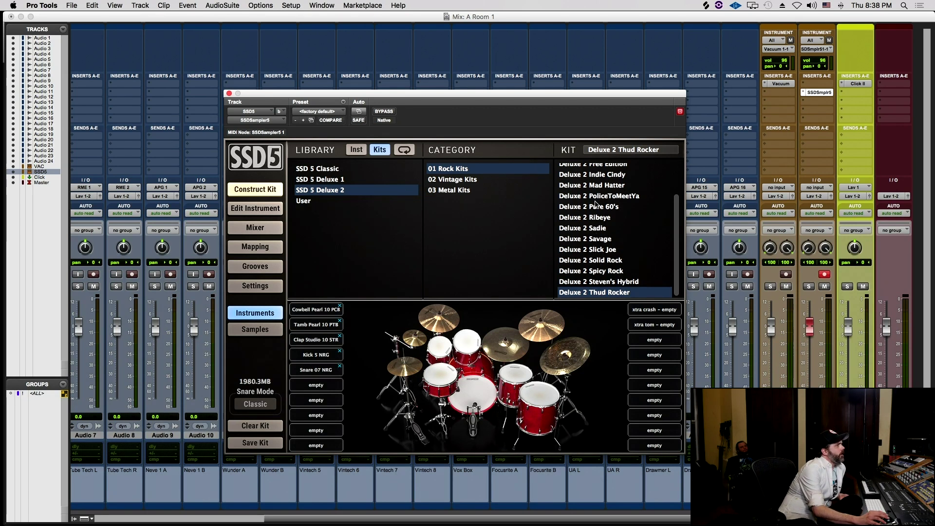
# - Scroll back up the list and select the SSD 5 Deluxe 1 library
pyautogui.scroll(3, 593, 212)
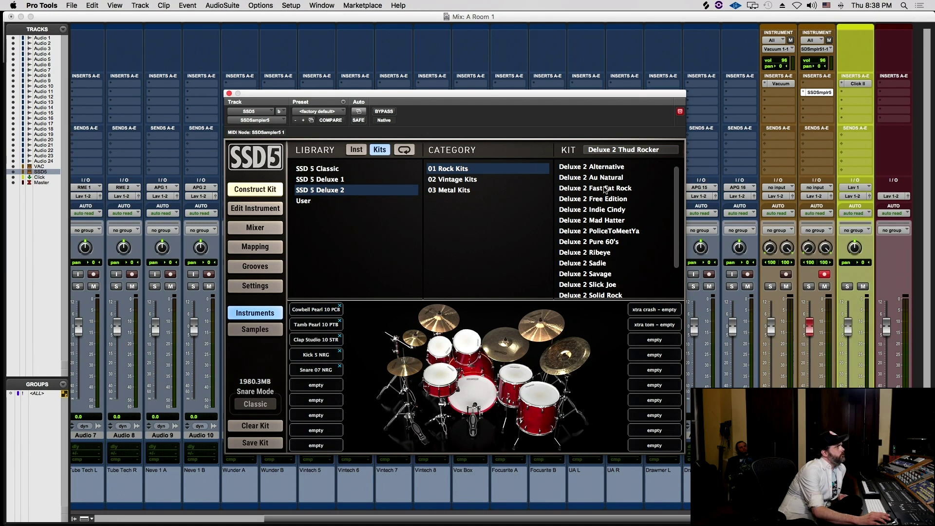
pyautogui.scroll(1, 607, 195)
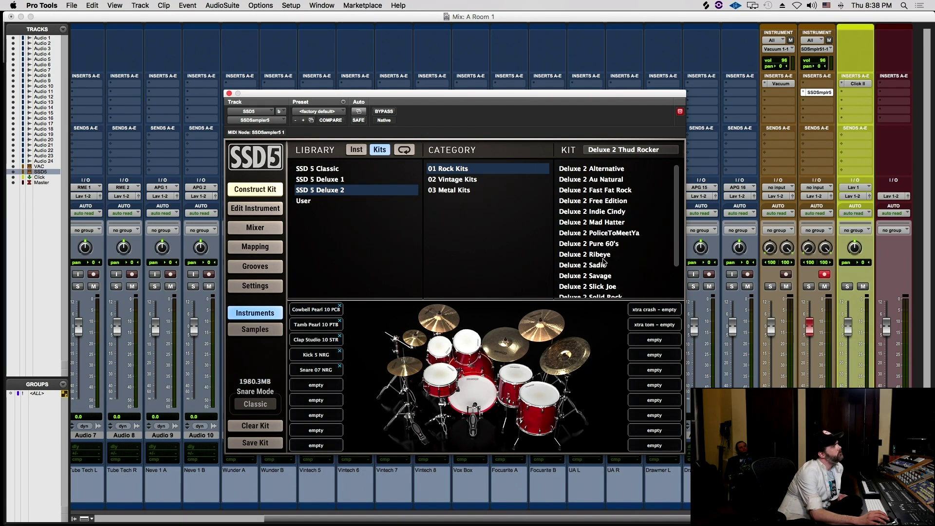
pyautogui.click(308, 178)
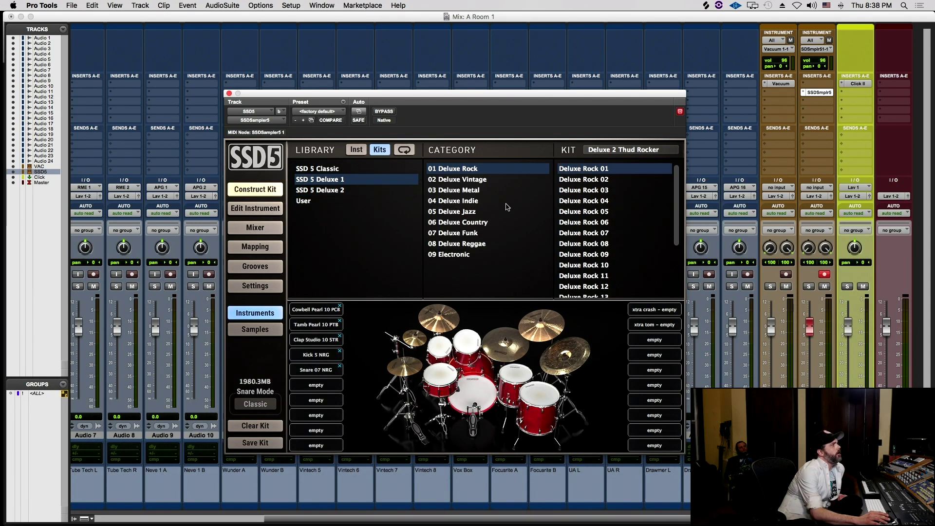
# - Load Deluxe Rock 13, then 17, then 20 from the SSD 5 Deluxe 1 library
pyautogui.click(354, 193)
pyautogui.click(338, 181)
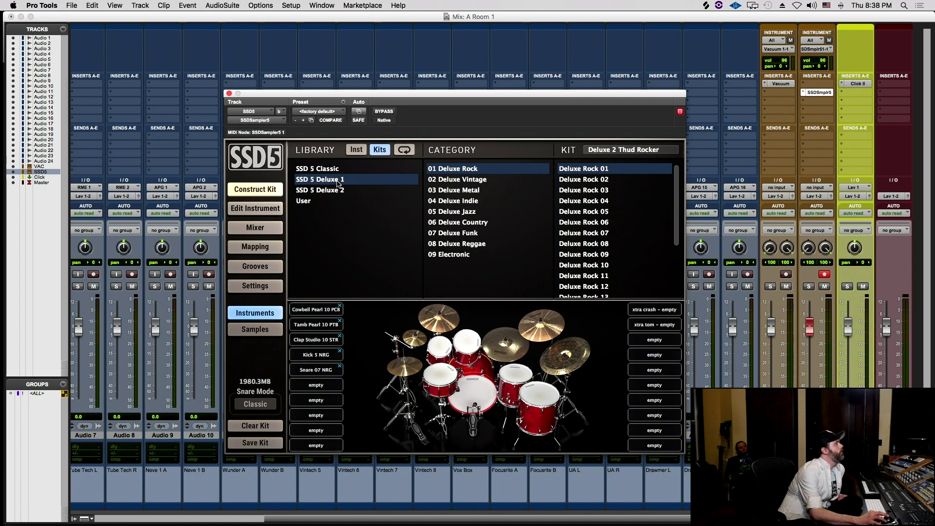
pyautogui.scroll(-3, 661, 208)
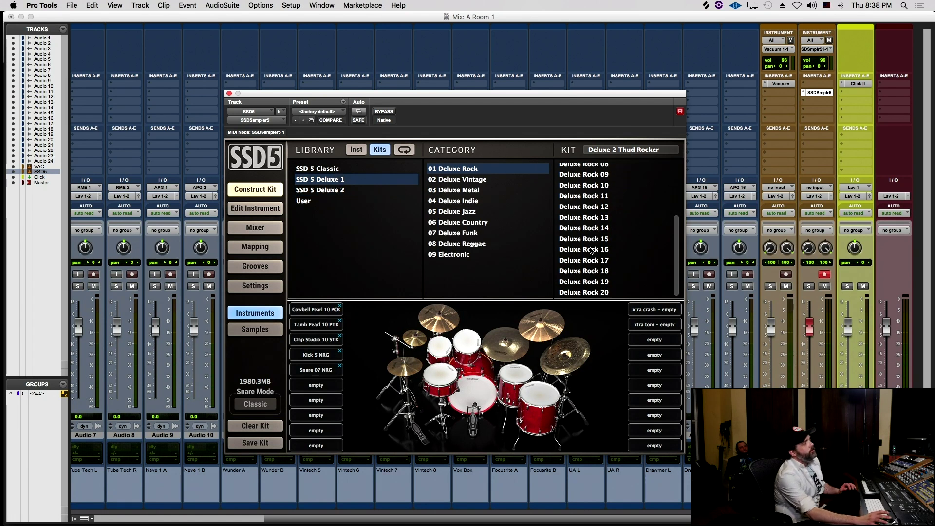
pyautogui.click(589, 218)
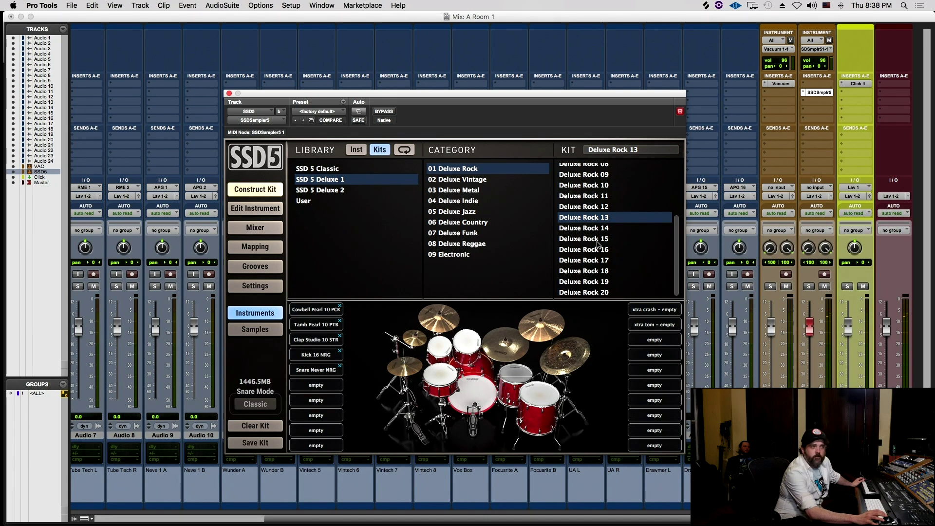
pyautogui.click(606, 261)
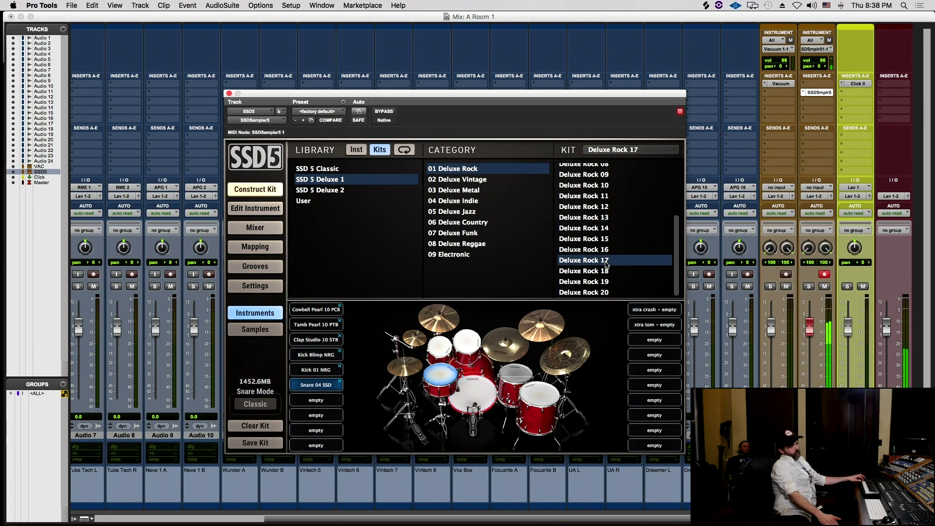
pyautogui.click(611, 294)
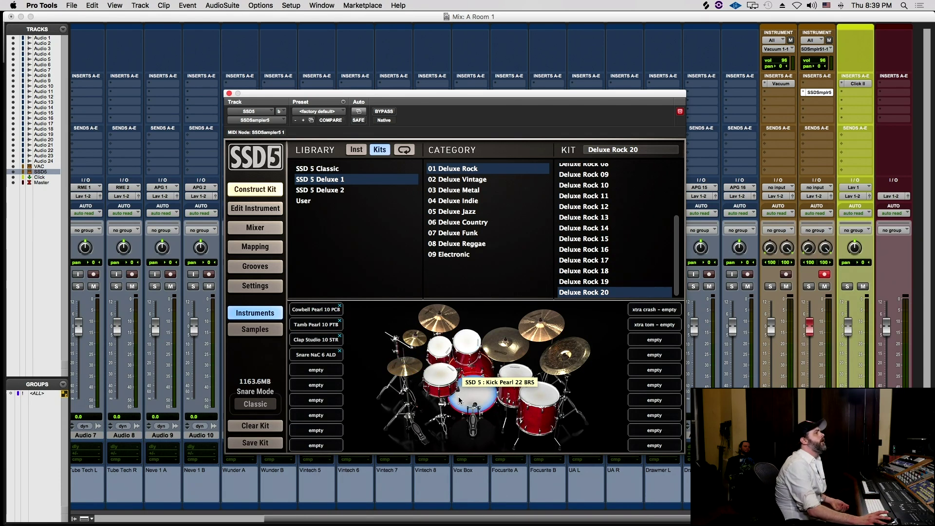
# - Audition the Kick Pearl 22 BRS, then show the Edit window with SSD5 moved lower right
pyautogui.click(255, 208)
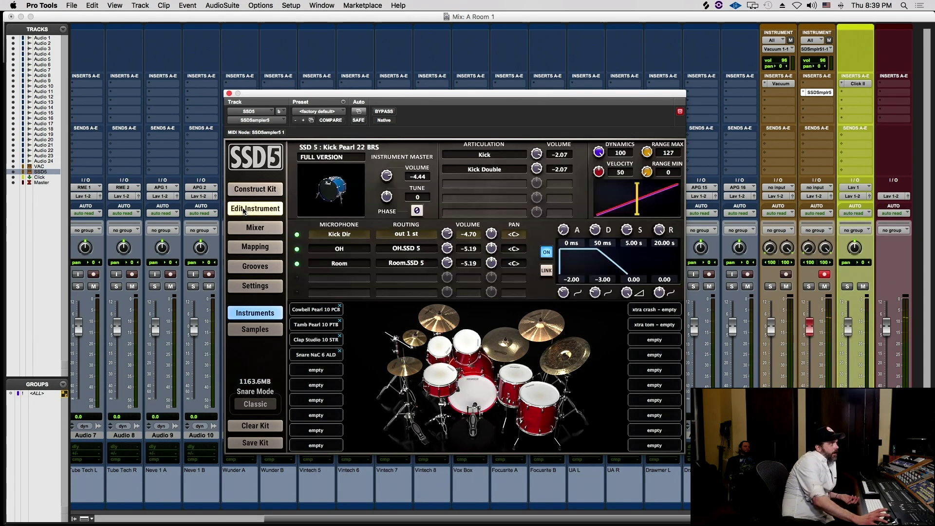
pyautogui.click(474, 407)
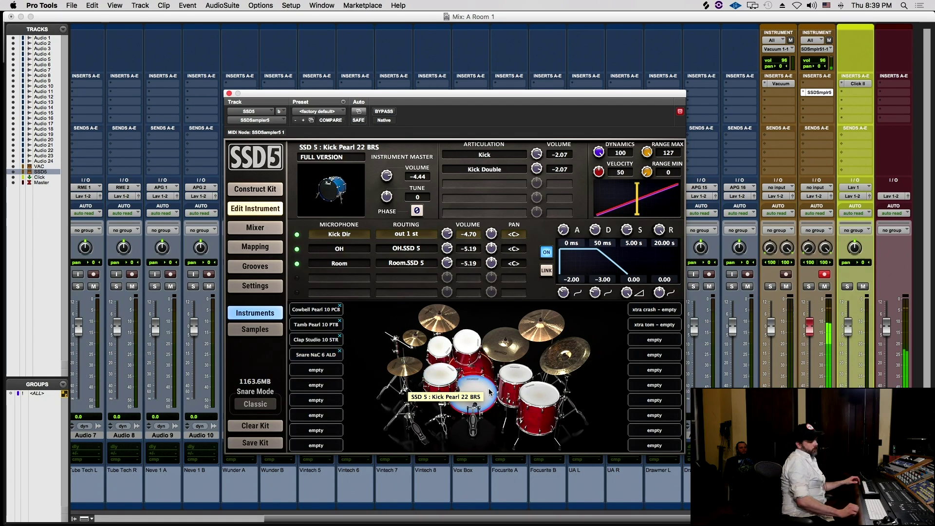
pyautogui.press('super+equal')
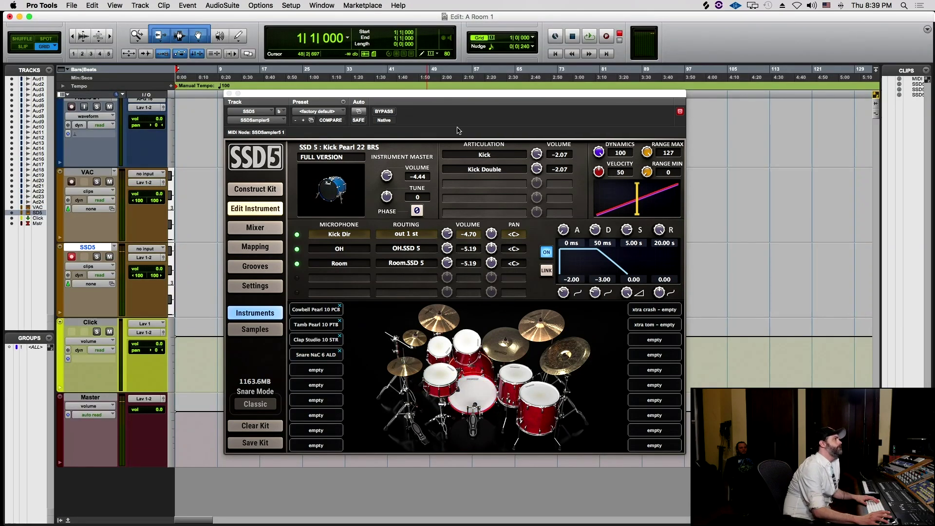
pyautogui.moveTo(439, 93); pyautogui.dragTo(615, 139)
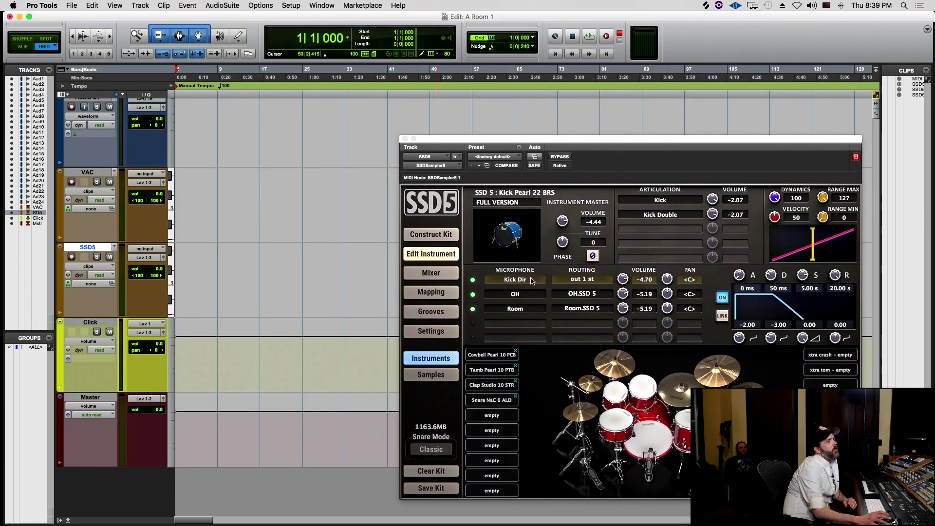
pyautogui.click(448, 281)
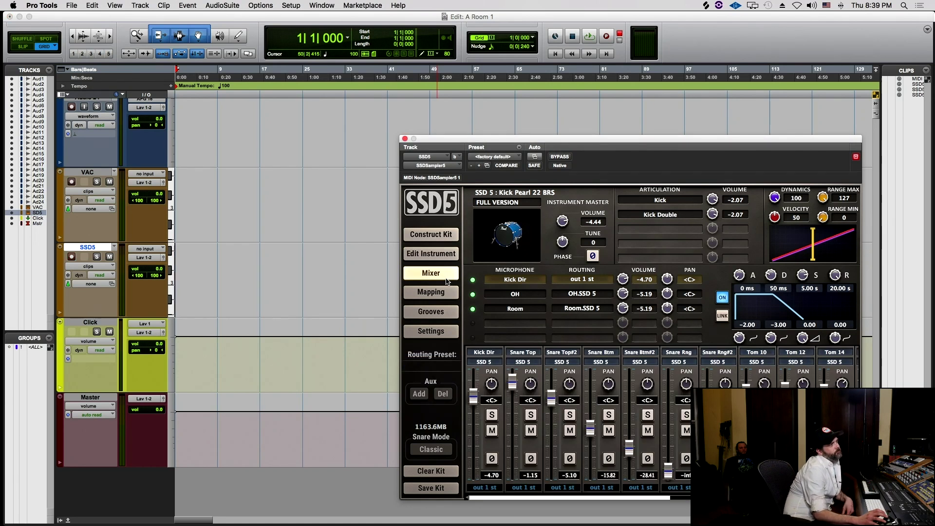
pyautogui.click(453, 234)
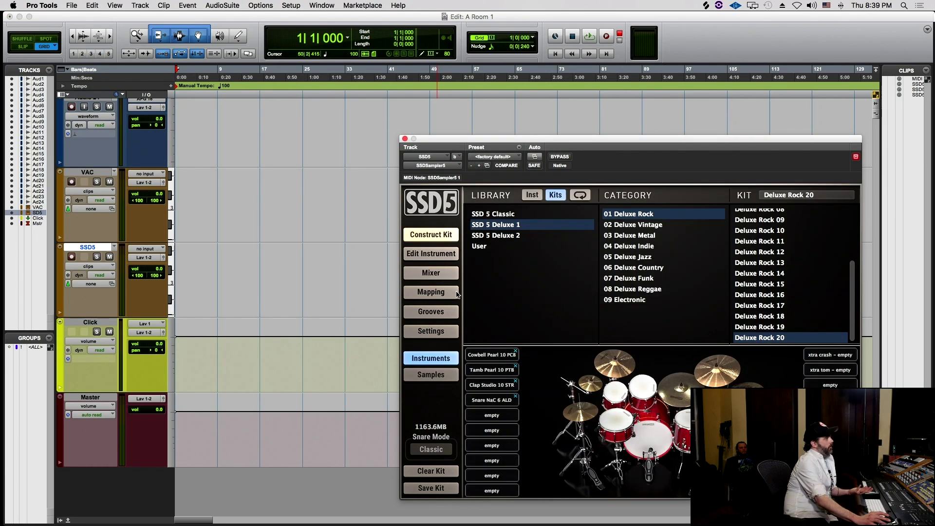
# - Open the SSD5 Grooves browser and preview the Vrs 06 and Vrs 04 HH Pattern grooves
pyautogui.click(429, 332)
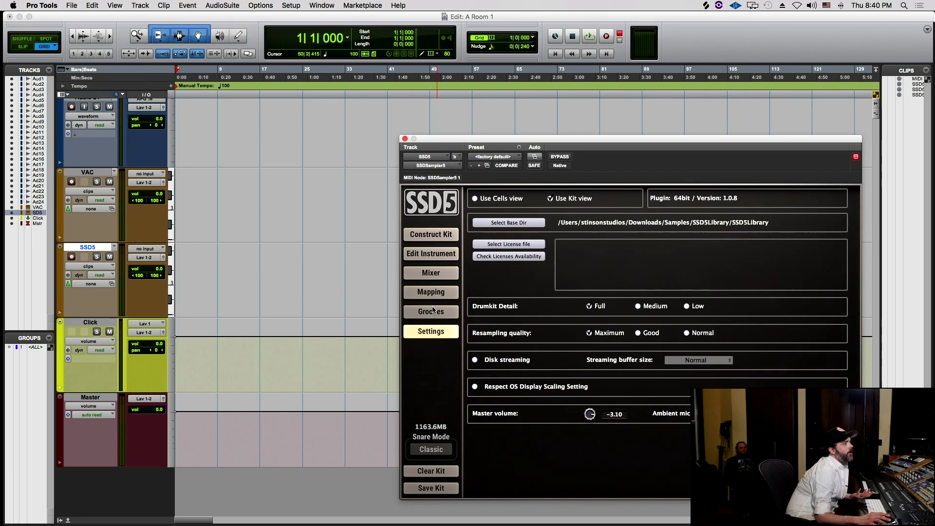
pyautogui.click(435, 312)
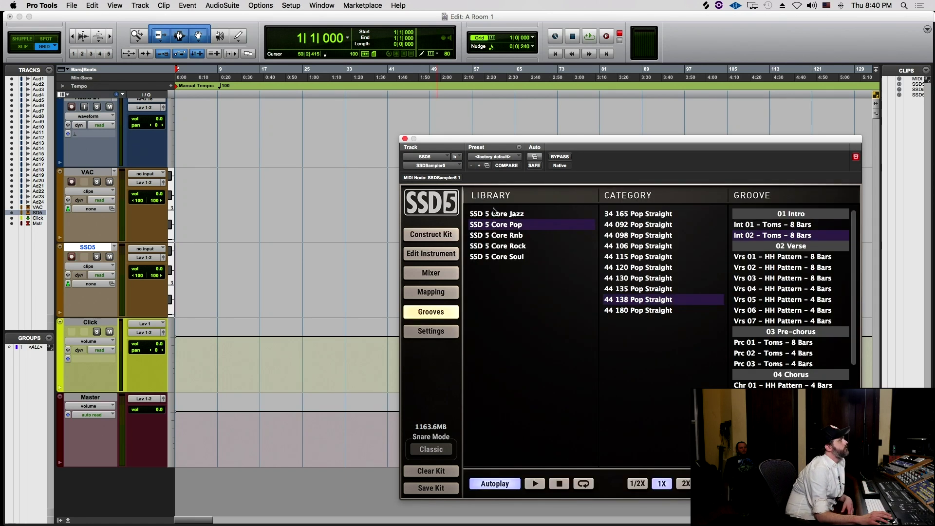
pyautogui.click(800, 310)
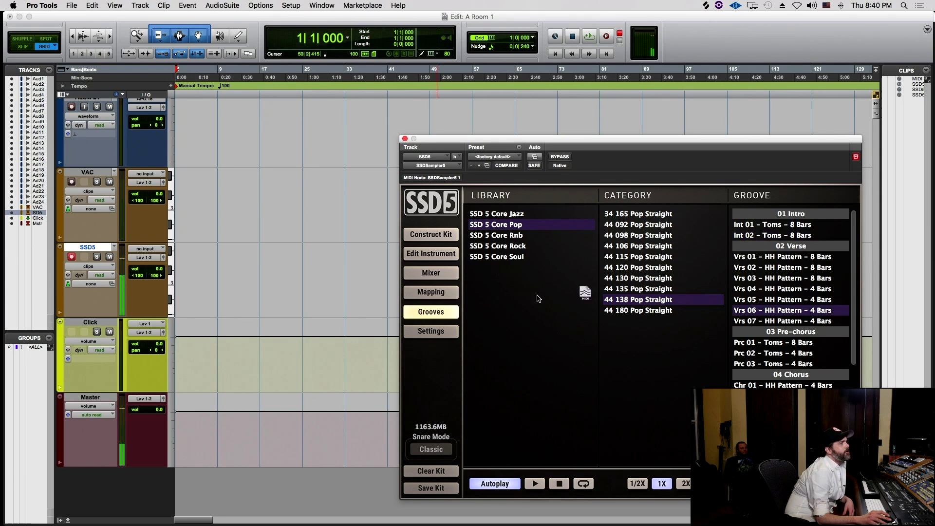
pyautogui.click(793, 293)
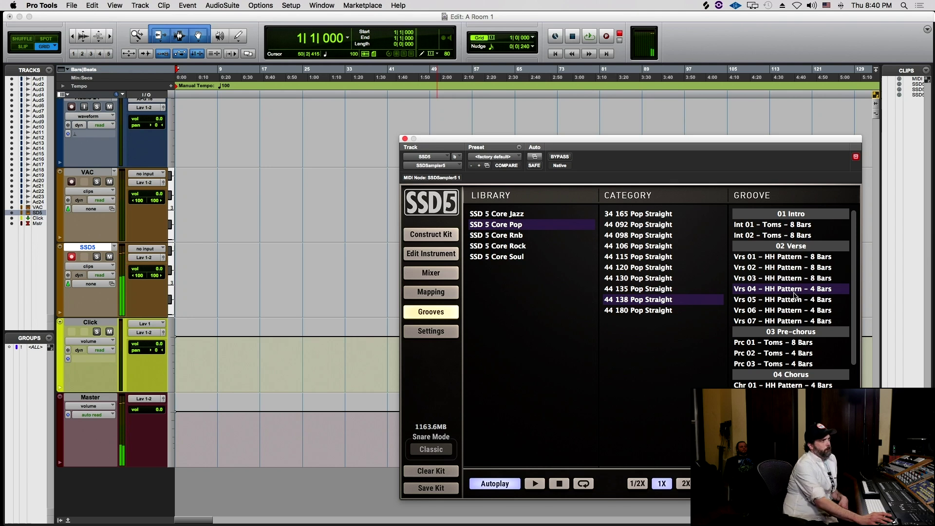
# - Preview grooves from 44 115, 120 and 130 Pop Straight, then pick 44 138's Vrs 04 HH Pattern
pyautogui.click(655, 255)
pyautogui.click(771, 375)
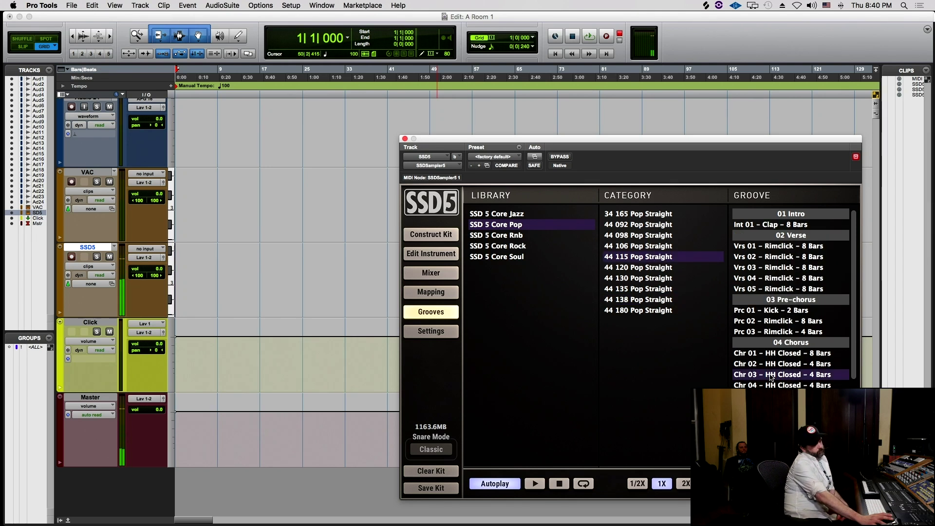
pyautogui.click(655, 268)
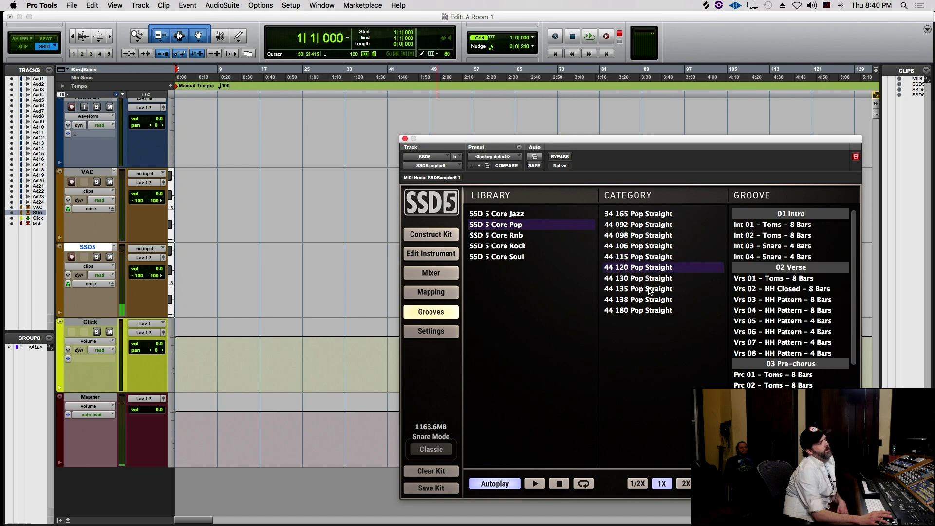
pyautogui.click(636, 278)
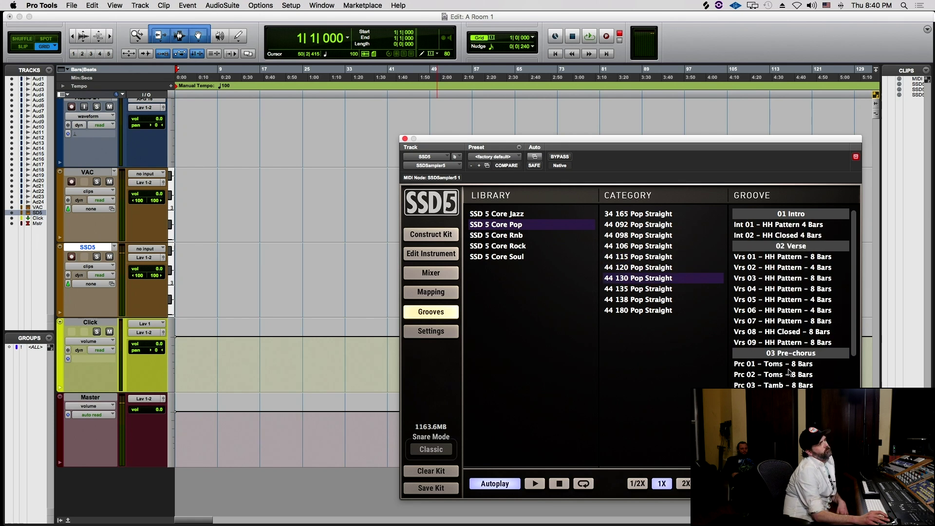
pyautogui.click(771, 374)
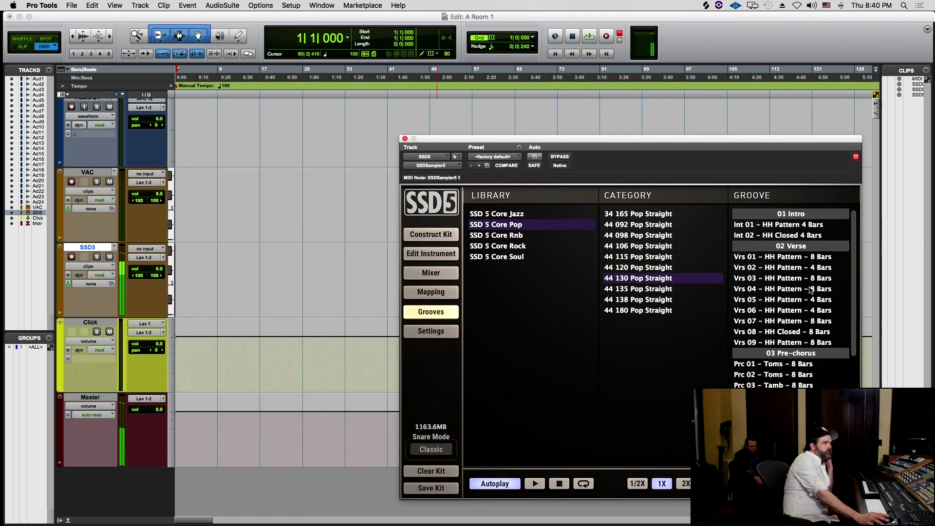
pyautogui.click(805, 276)
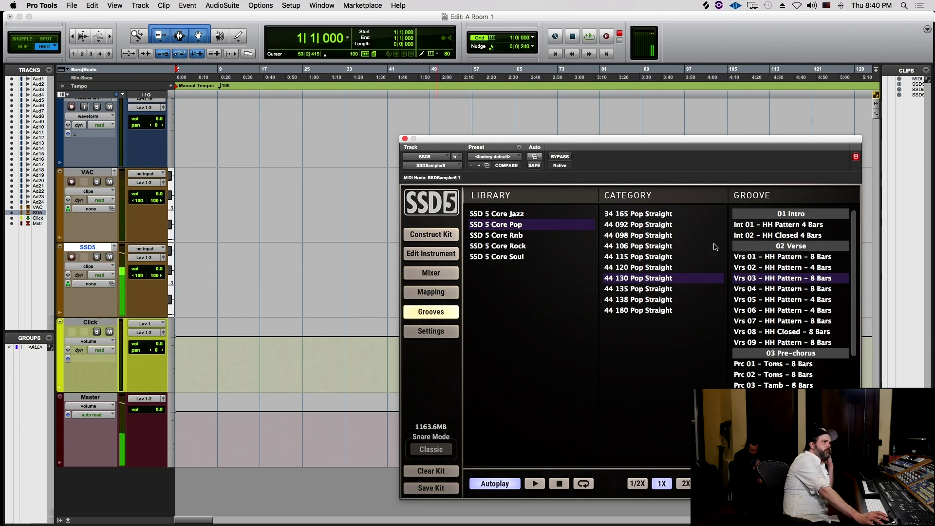
pyautogui.click(662, 300)
pyautogui.click(773, 288)
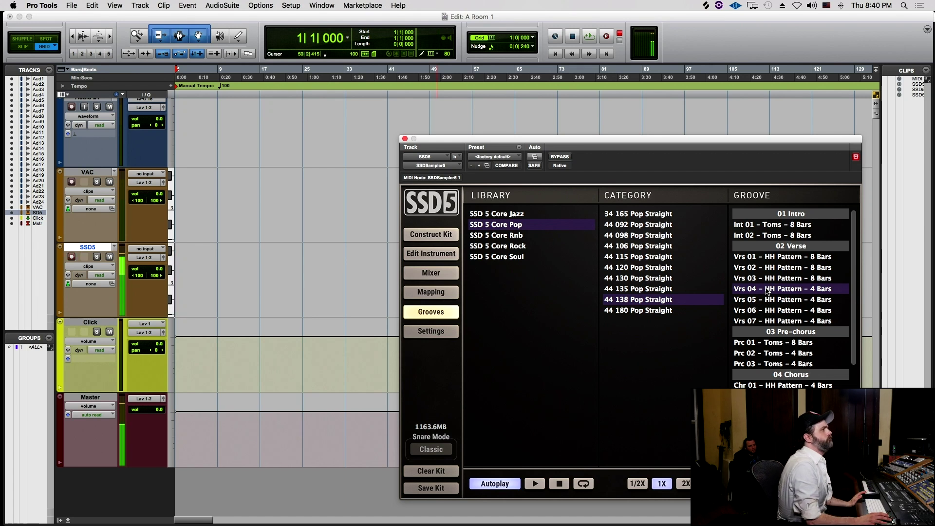
# - Drop the groove onto the SSD5 track as MIDI-01, play it, and turn off automatic groove preview
pyautogui.moveTo(156, 338); pyautogui.dragTo(229, 261)
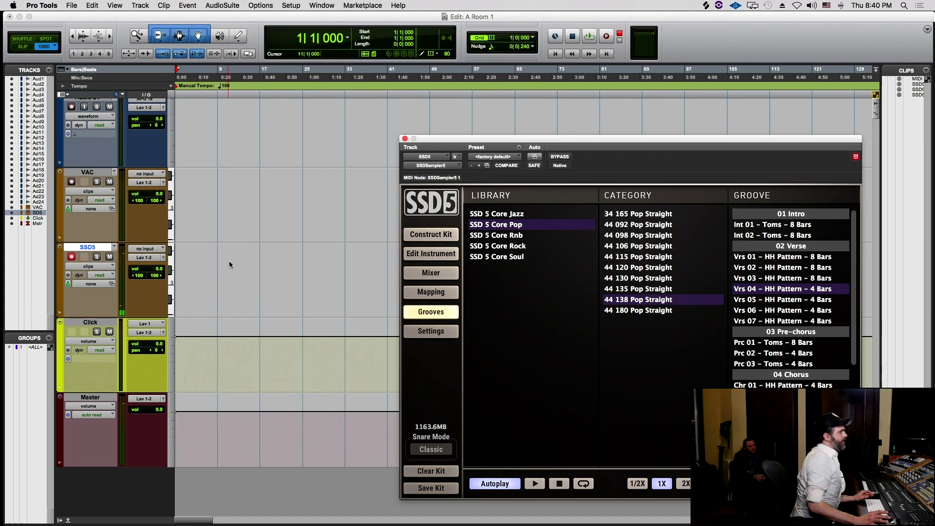
pyautogui.moveTo(88, 267); pyautogui.dragTo(89, 267)
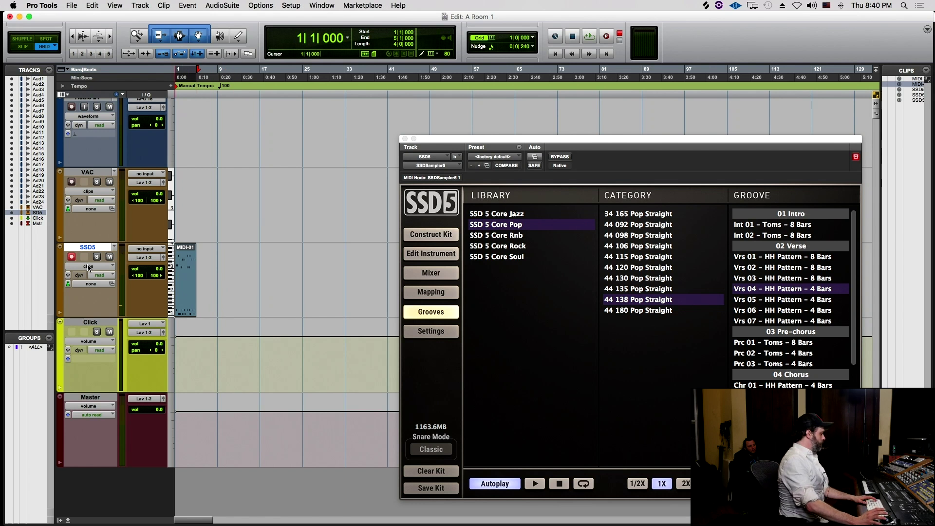
pyautogui.press('super+bracketright')
pyautogui.press('super+bracketright')
pyautogui.press('space')
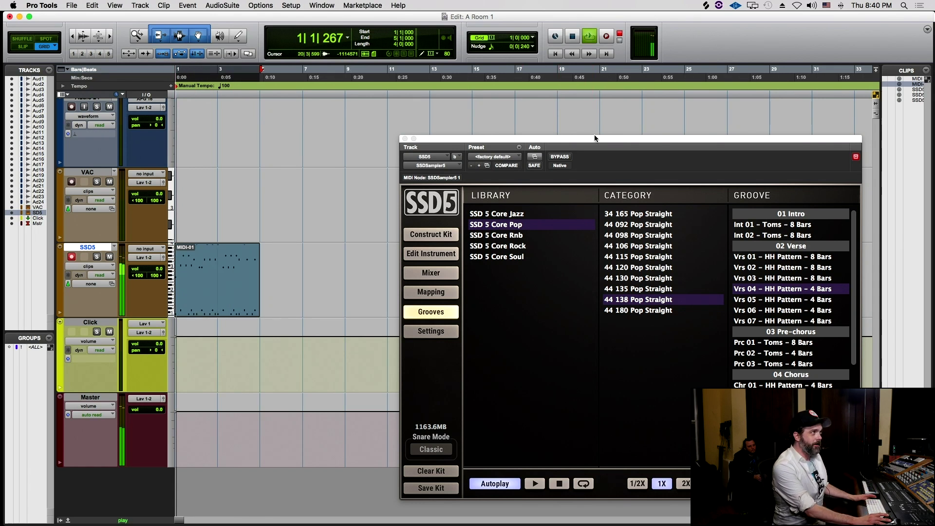
pyautogui.moveTo(595, 139); pyautogui.dragTo(543, 139)
pyautogui.press('space')
pyautogui.click(439, 481)
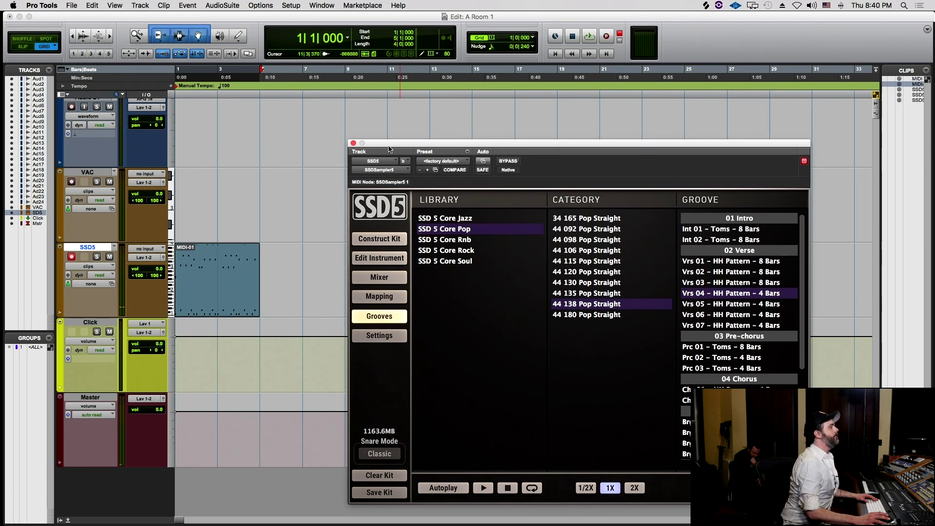
# - Move SSD5 nearly off screen and shift the MIDI-01 clip to start at bar 2
pyautogui.moveTo(409, 137); pyautogui.dragTo(351, 510)
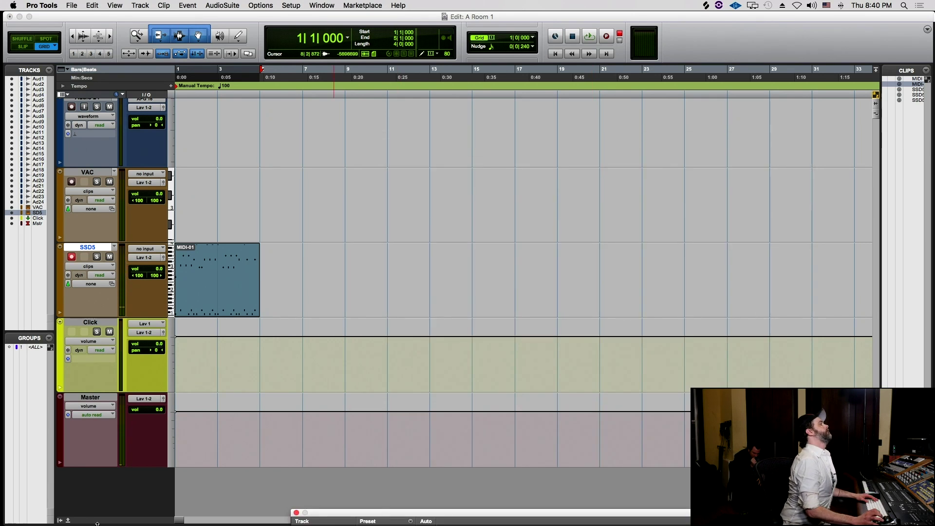
pyautogui.click(230, 205)
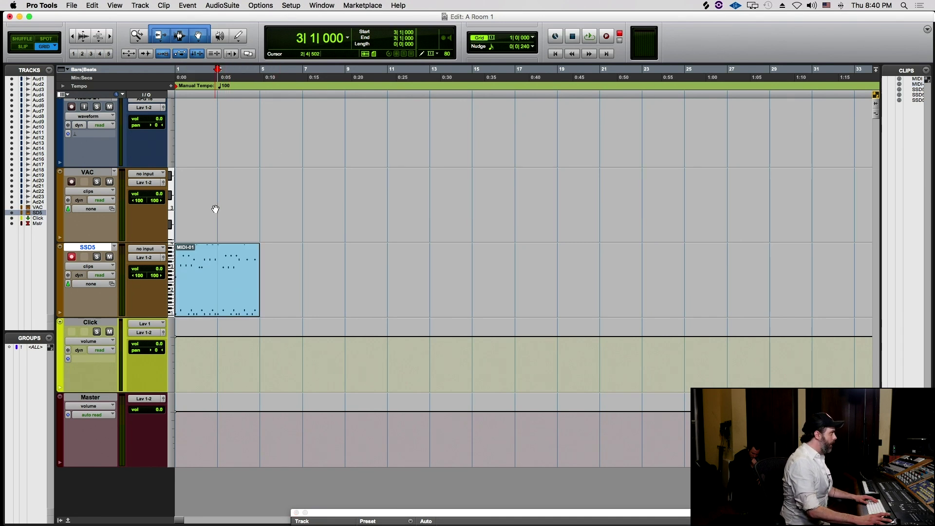
pyautogui.press('r')
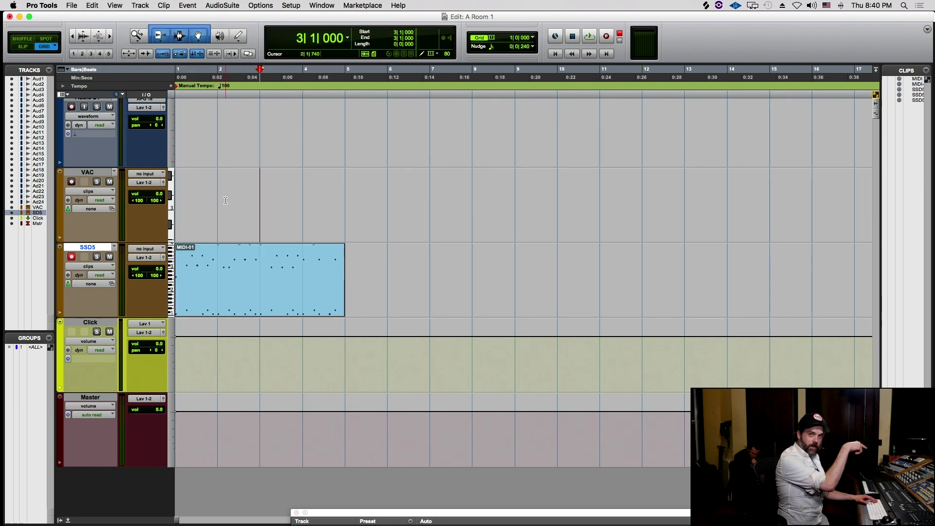
pyautogui.moveTo(242, 313); pyautogui.dragTo(268, 305)
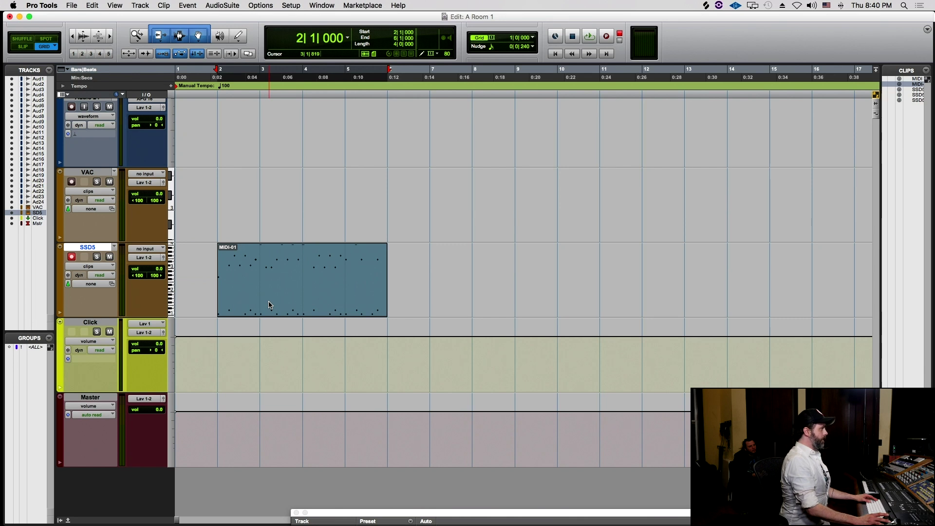
# - Open MIDI-01 in the MIDI Editor and select its notes from bar 2 onward
pyautogui.doubleClick(277, 298)
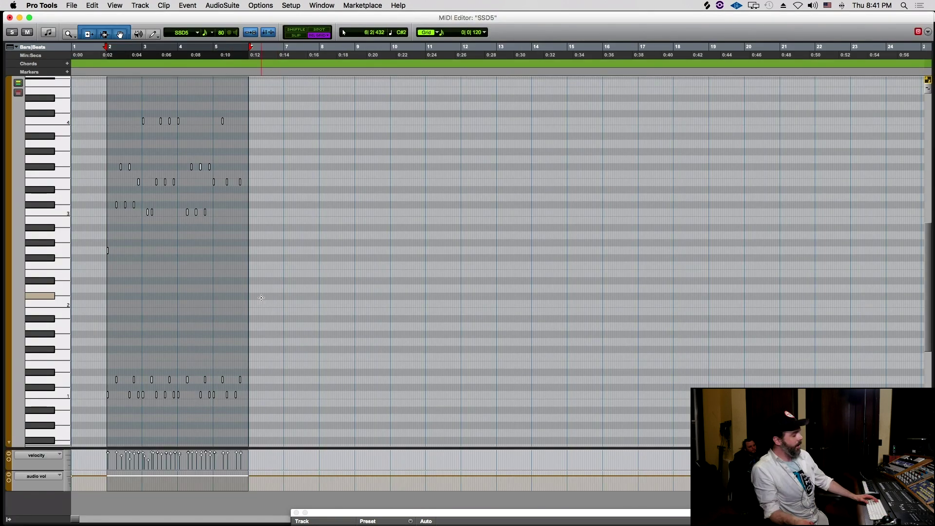
pyautogui.press('t')
pyautogui.press('t')
pyautogui.press('t')
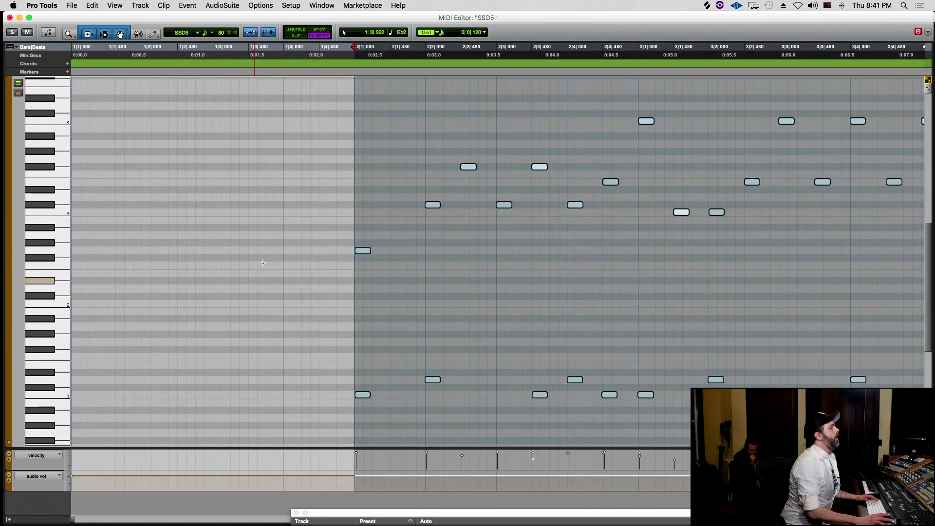
pyautogui.hscroll(1, 241, 268)
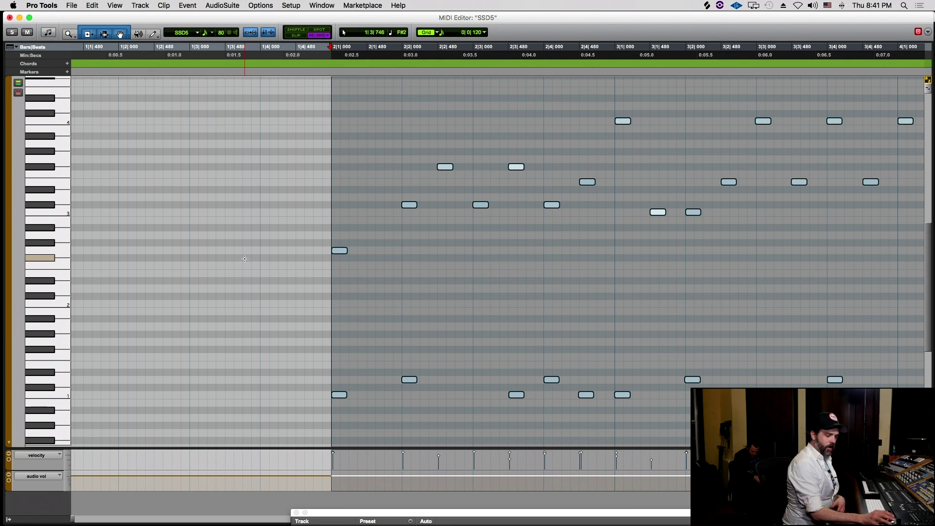
pyautogui.click(323, 288)
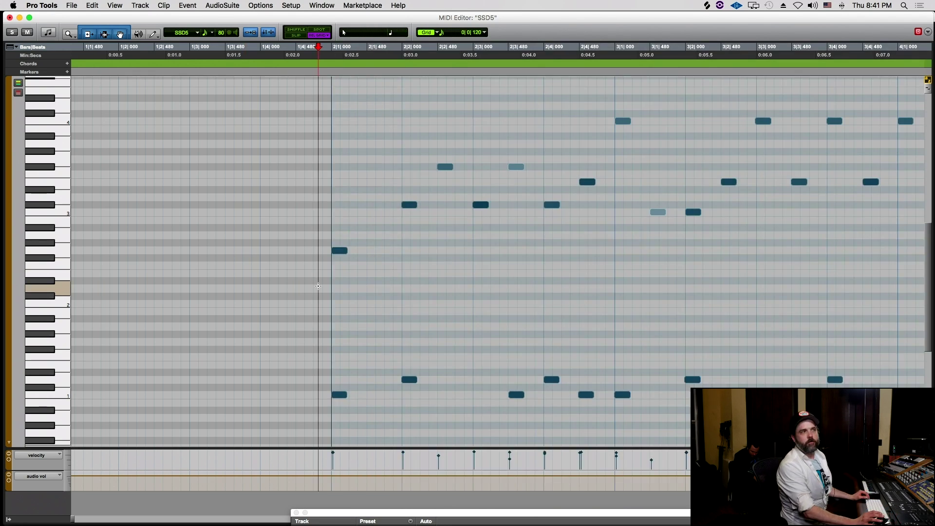
pyautogui.press('r')
pyautogui.press('r')
pyautogui.press('t')
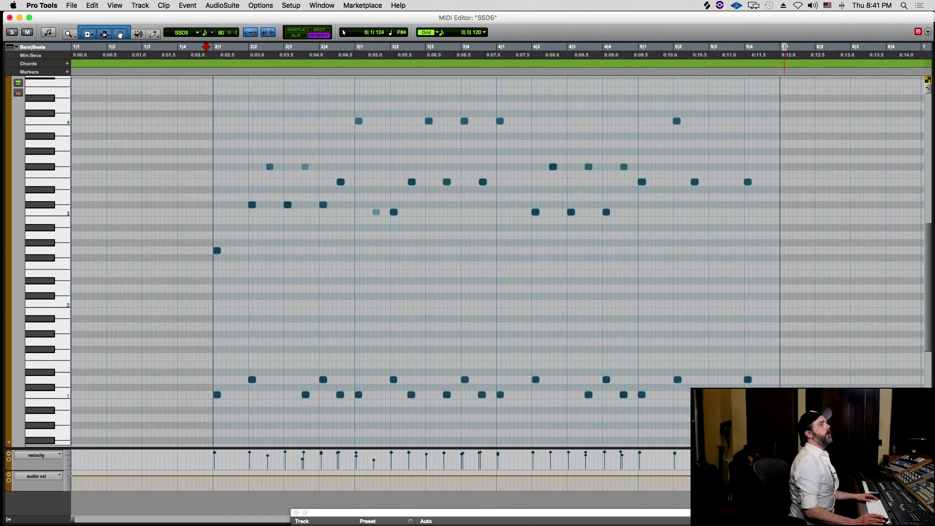
pyautogui.moveTo(780, 47); pyautogui.dragTo(214, 44)
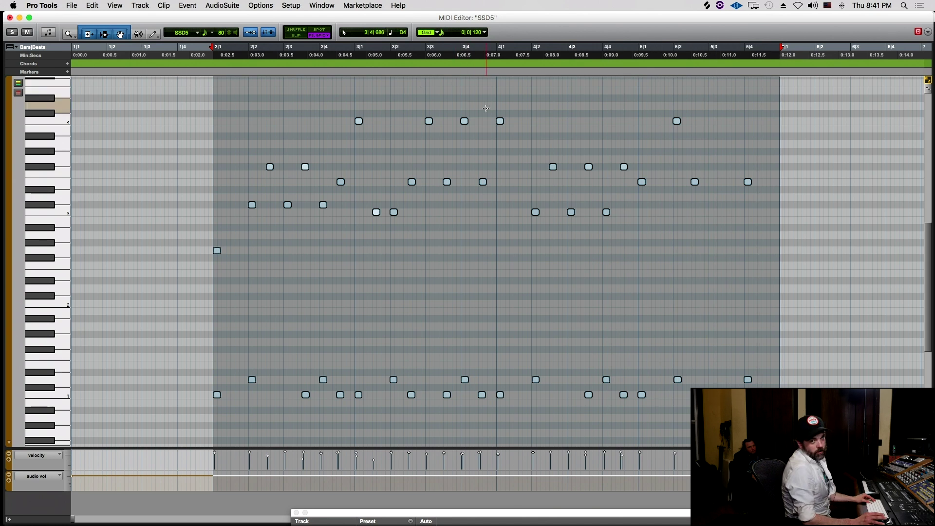
# - Set the grid to one bar and play back the notes in bar 2
pyautogui.click(280, 78)
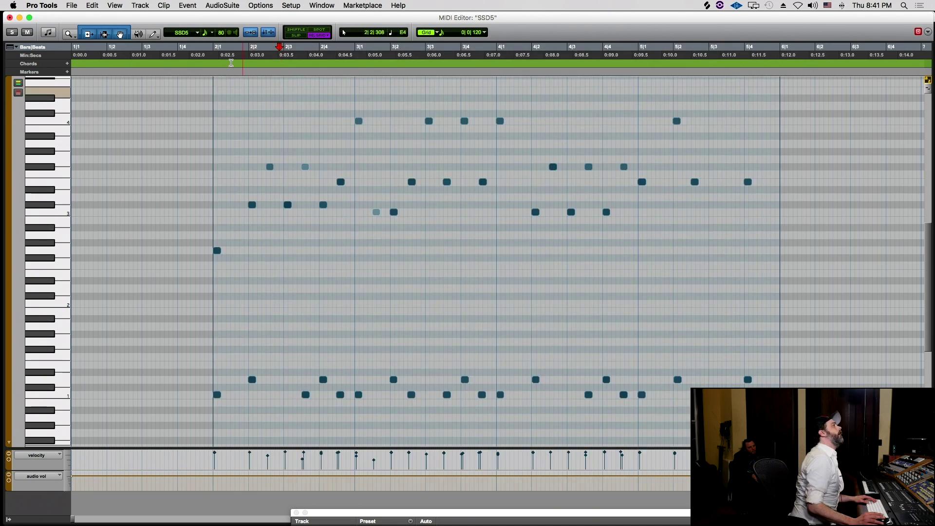
pyautogui.moveTo(215, 49); pyautogui.dragTo(351, 54)
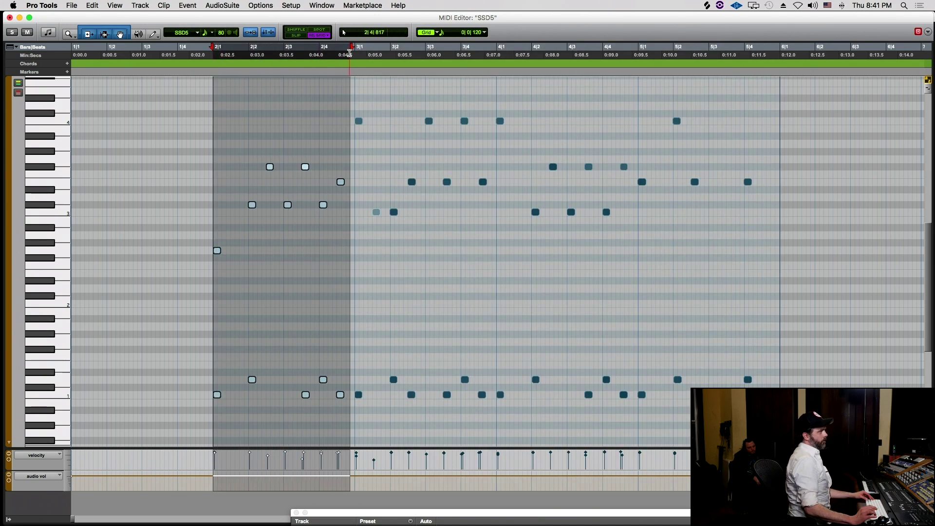
pyautogui.press('ctrl+alt+KP_Add')
pyautogui.press('ctrl+alt+KP_Add')
pyautogui.press('ctrl+alt+KP_Add')
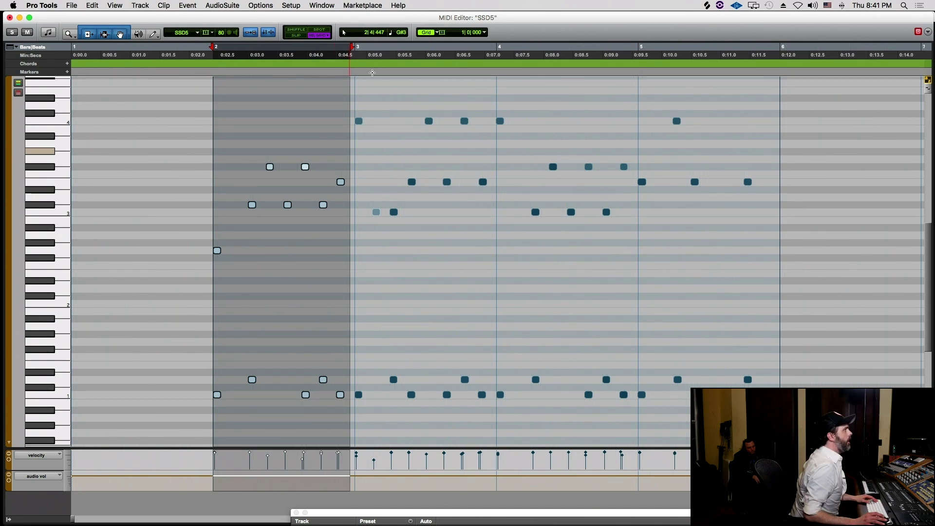
pyautogui.click(356, 74)
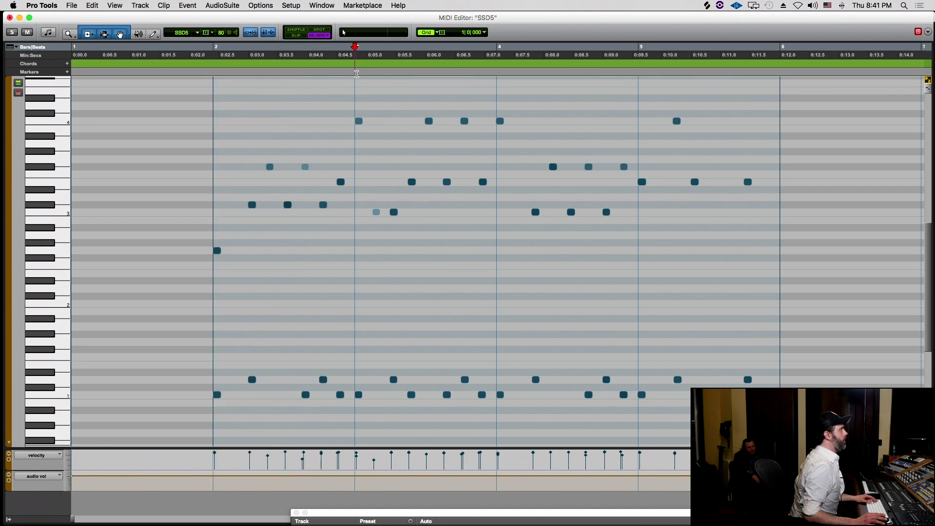
pyautogui.moveTo(354, 72); pyautogui.dragTo(251, 72)
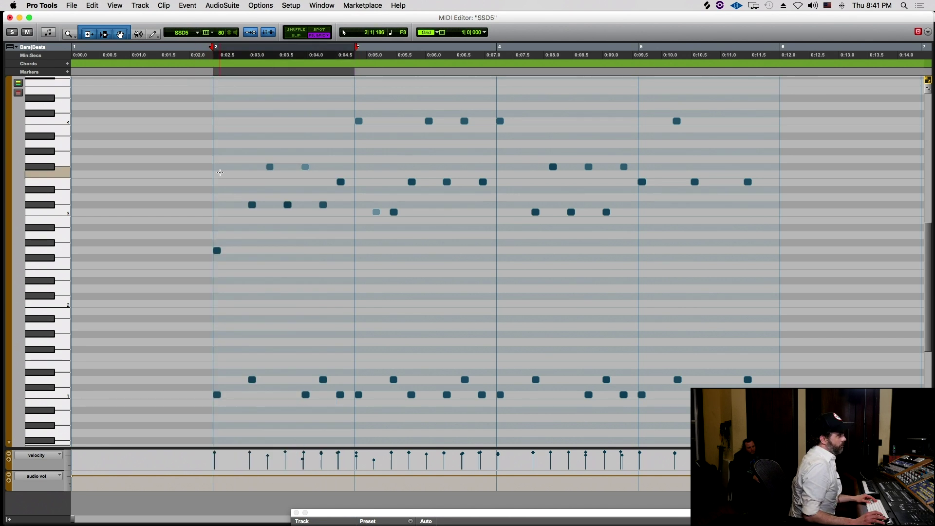
pyautogui.moveTo(163, 92); pyautogui.dragTo(196, 153)
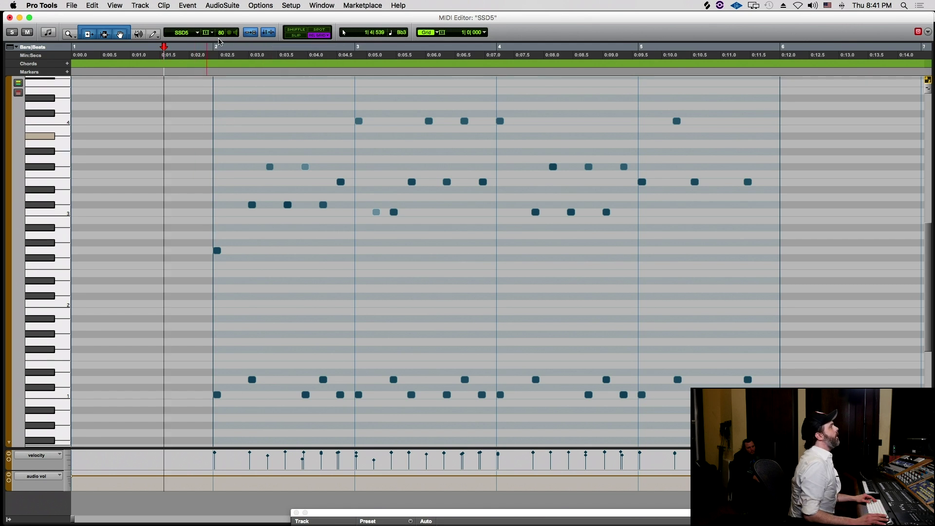
pyautogui.moveTo(217, 46); pyautogui.dragTo(312, 31)
pyautogui.press('space')
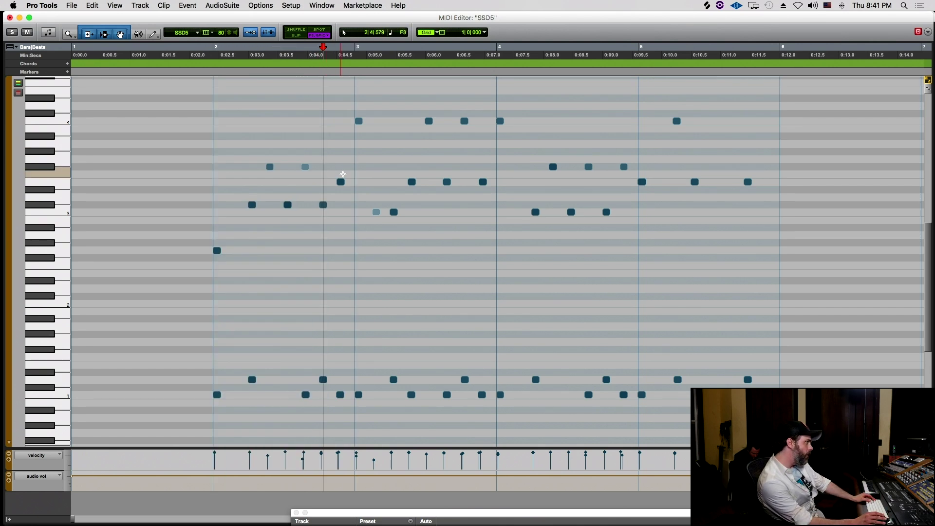
# - Raise the bar-2 E3 note to F3, replay bar 2, and return to the Edit window
pyautogui.click(340, 182)
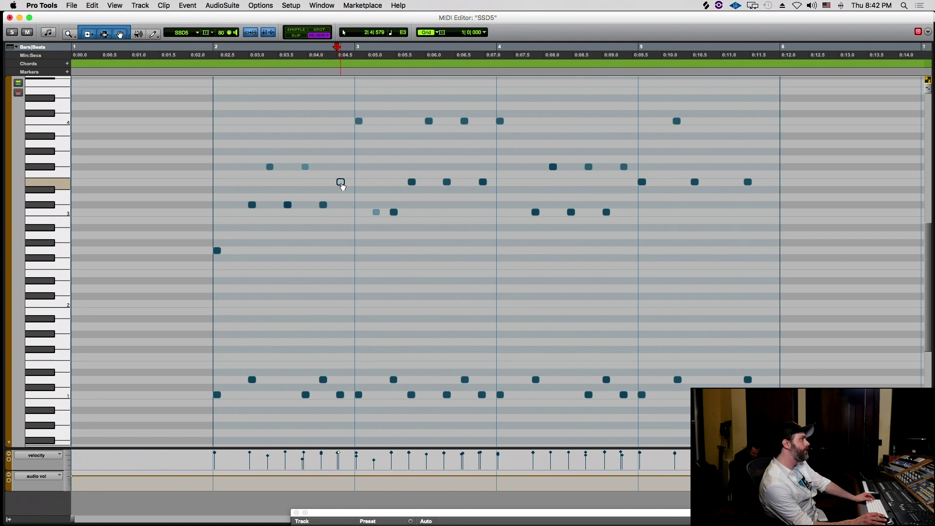
pyautogui.moveTo(341, 183); pyautogui.dragTo(344, 173)
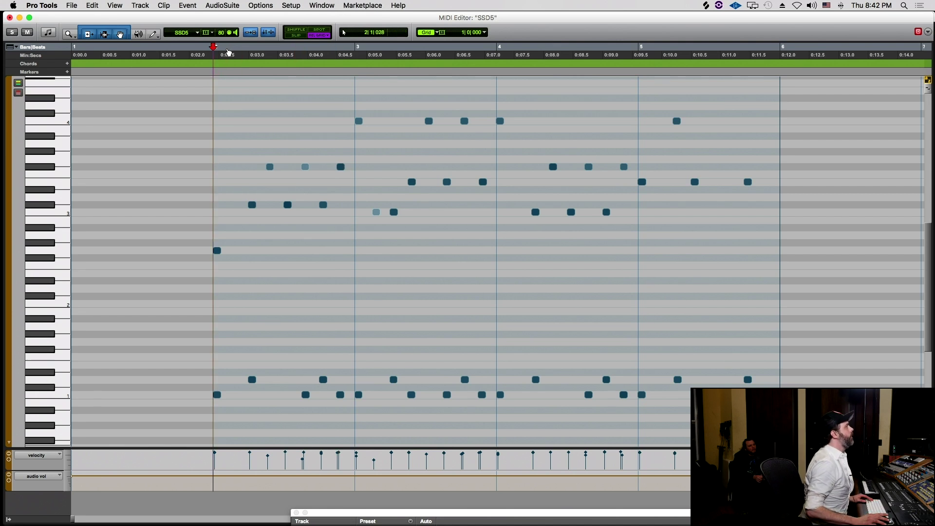
pyautogui.moveTo(216, 49); pyautogui.dragTo(311, 55)
pyautogui.press('space')
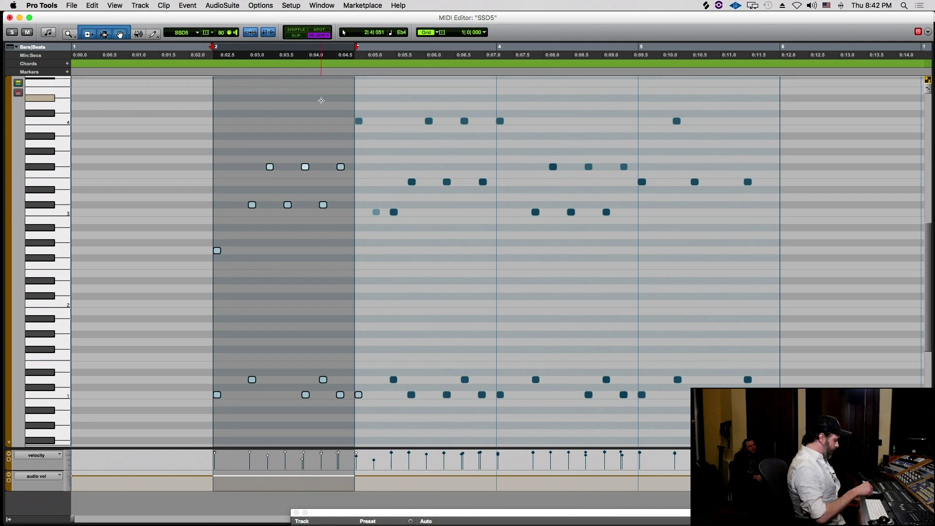
pyautogui.press('space')
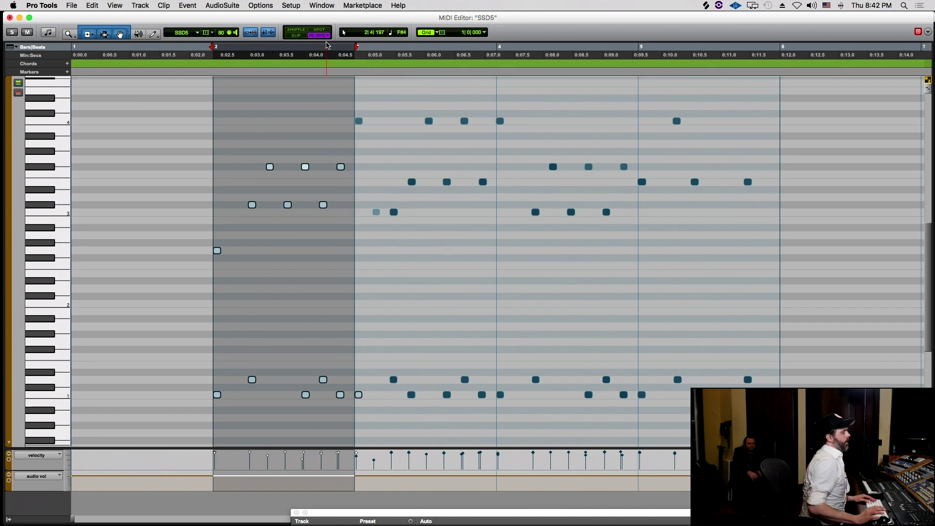
pyautogui.press('super+equal')
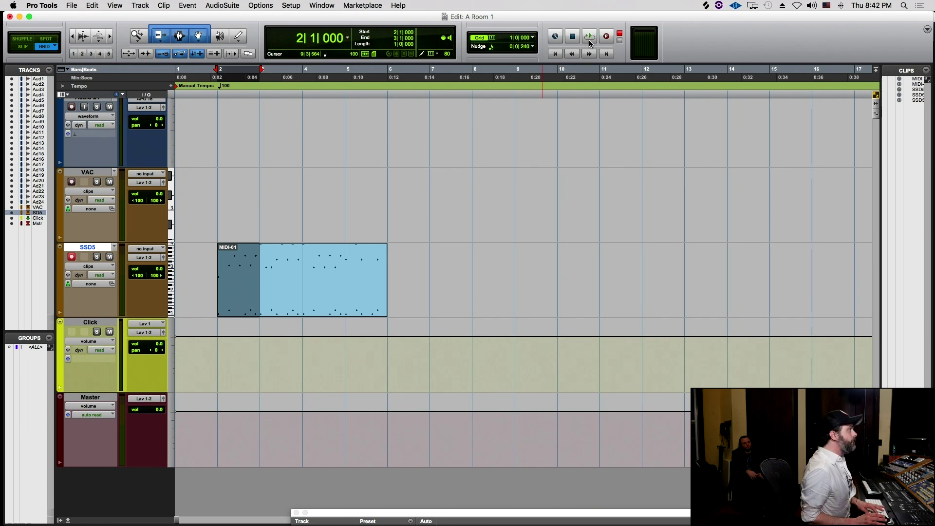
# - Turn on Loop Play, split the SSD5 clip at bar 3 with Cmd+E, and loop-play from bar 2
pyautogui.click(589, 40)
pyautogui.press('super+e')
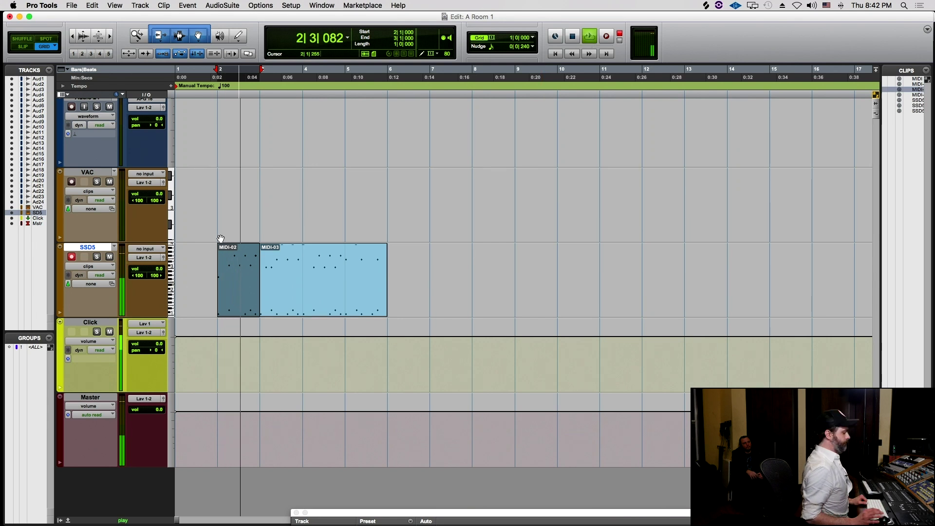
pyautogui.press('space')
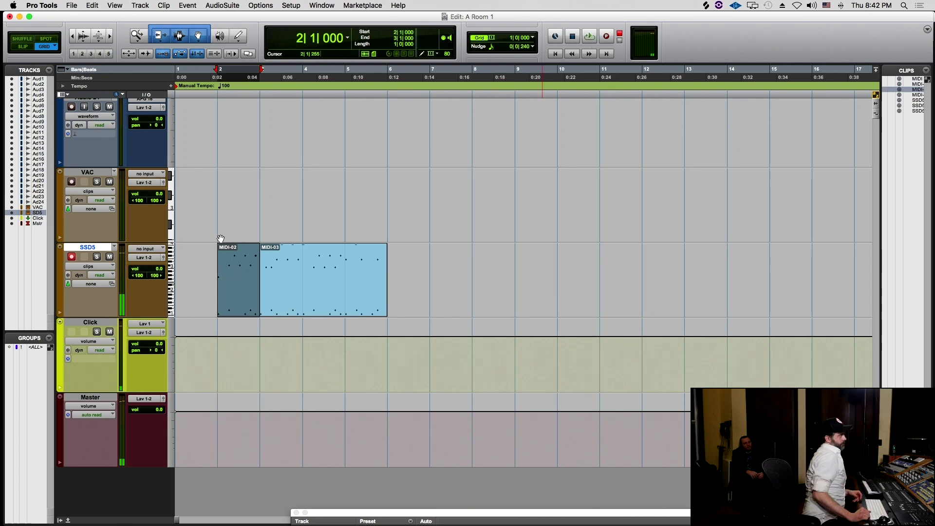
pyautogui.press('super+bracketright')
pyautogui.press('space')
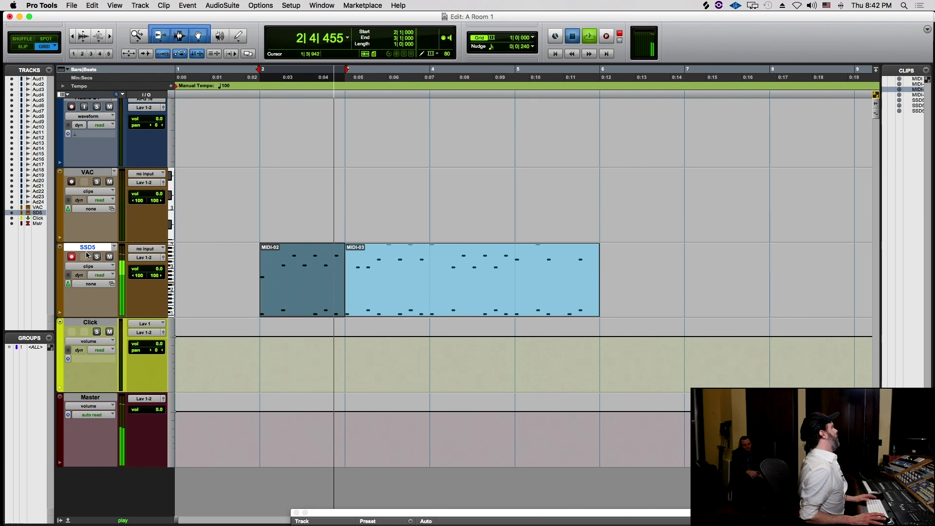
pyautogui.press('space')
pyautogui.click(72, 256)
pyautogui.press('space')
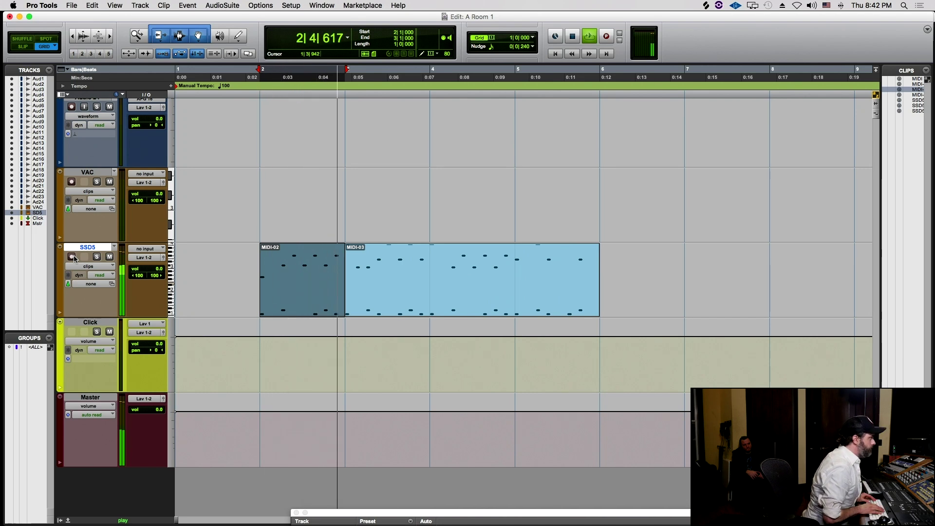
# - Open the MIDI-02 clip in the MIDI Editor and play the selected bar
pyautogui.press('super+equal')
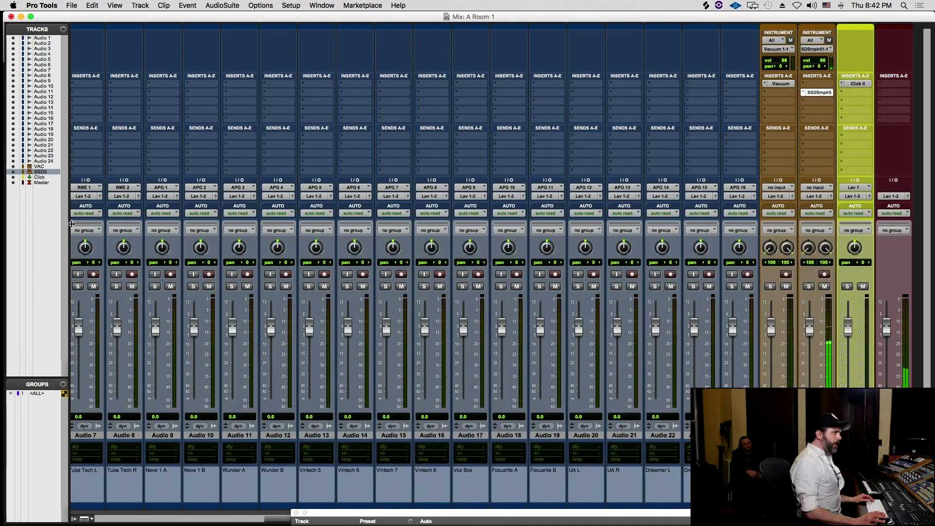
pyautogui.moveTo(2, 314)
pyautogui.press('super+equal')
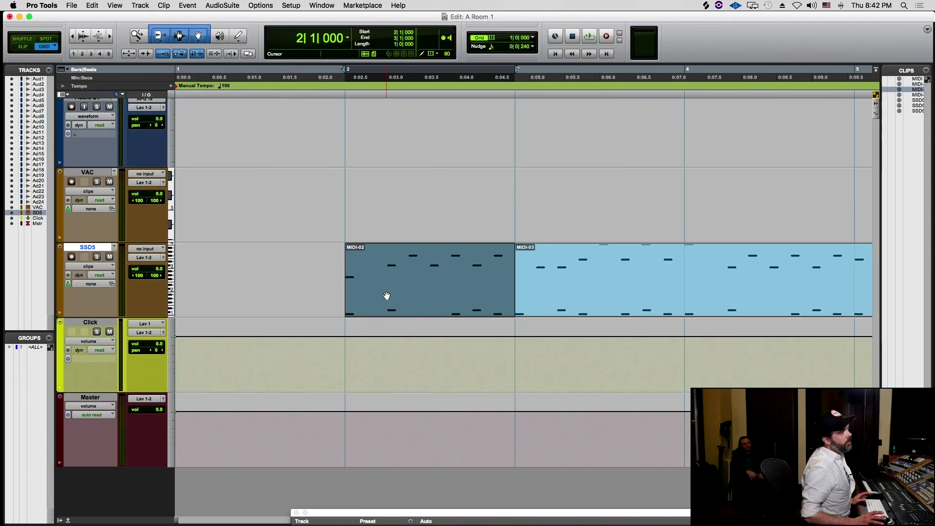
pyautogui.doubleClick(386, 295)
pyautogui.press('space')
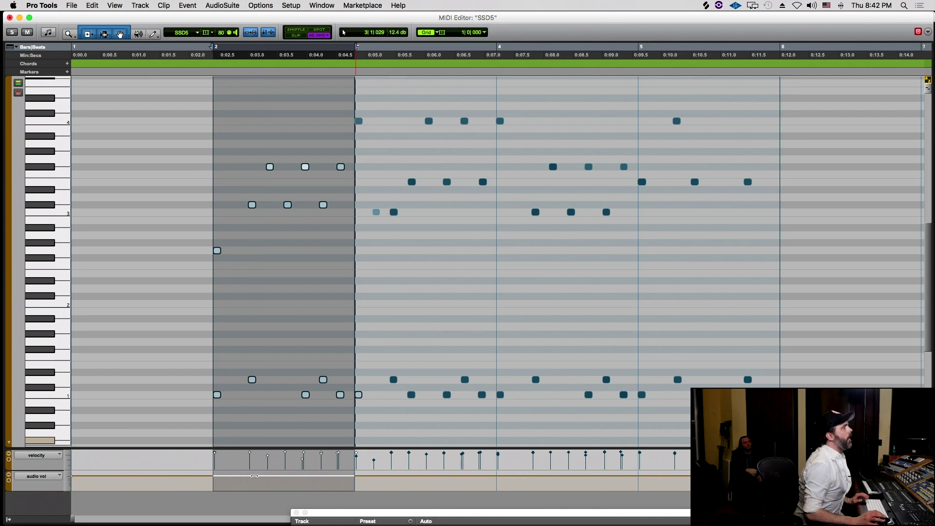
# - Audition bar 3, then box-select and copy a group of notes
pyautogui.moveTo(363, 49); pyautogui.dragTo(450, 50)
pyautogui.press('space')
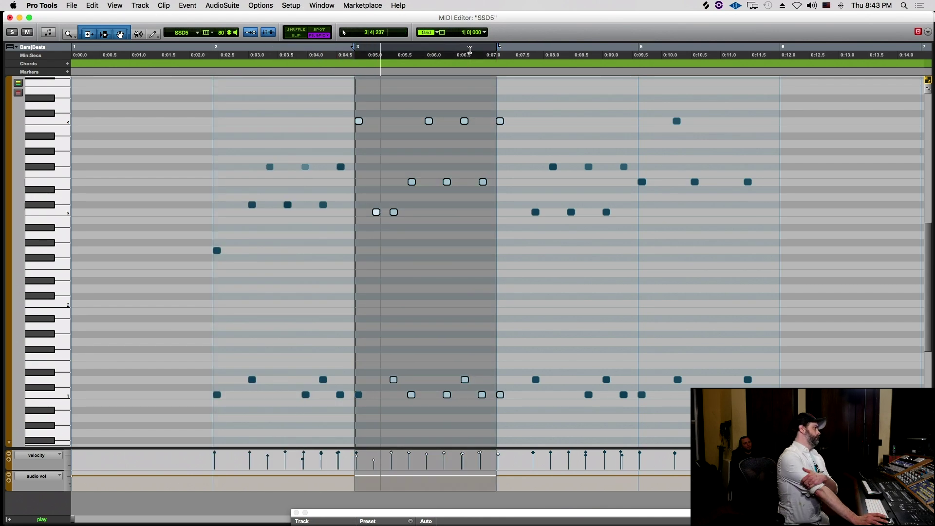
pyautogui.press('space')
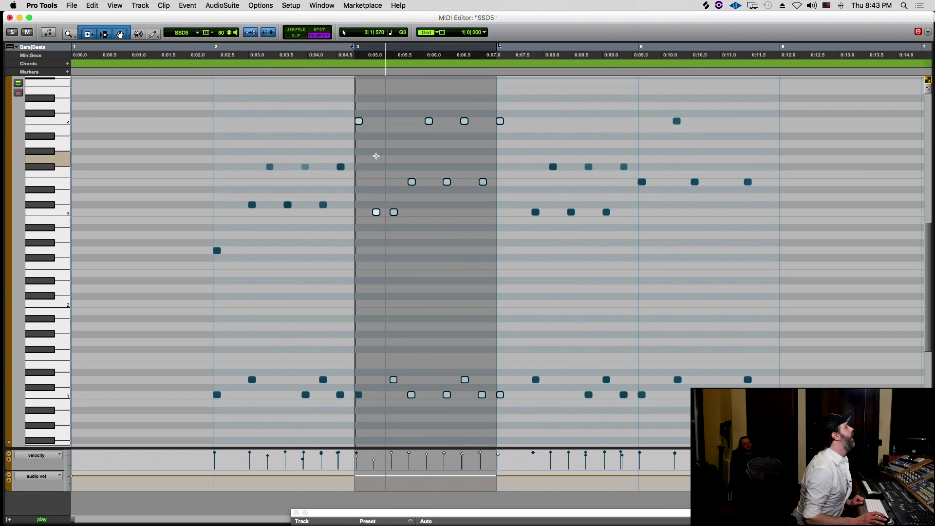
pyautogui.click(380, 98)
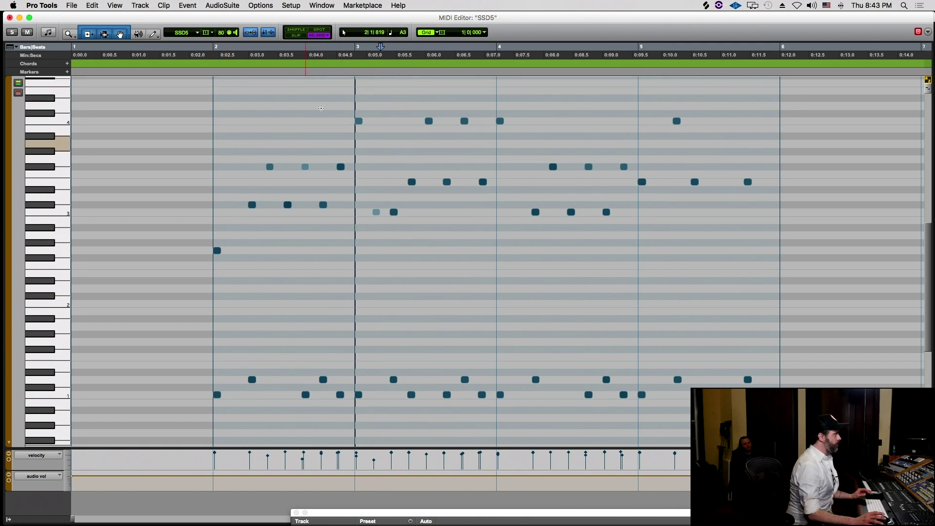
pyautogui.moveTo(201, 111)
pyautogui.mouseDown()
pyautogui.moveTo(223, 334)
pyautogui.moveTo(273, 433)
pyautogui.moveTo(349, 414)
pyautogui.moveTo(350, 396)
pyautogui.mouseUp()
pyautogui.scroll(3, 326, 318)
pyautogui.press('super+c')
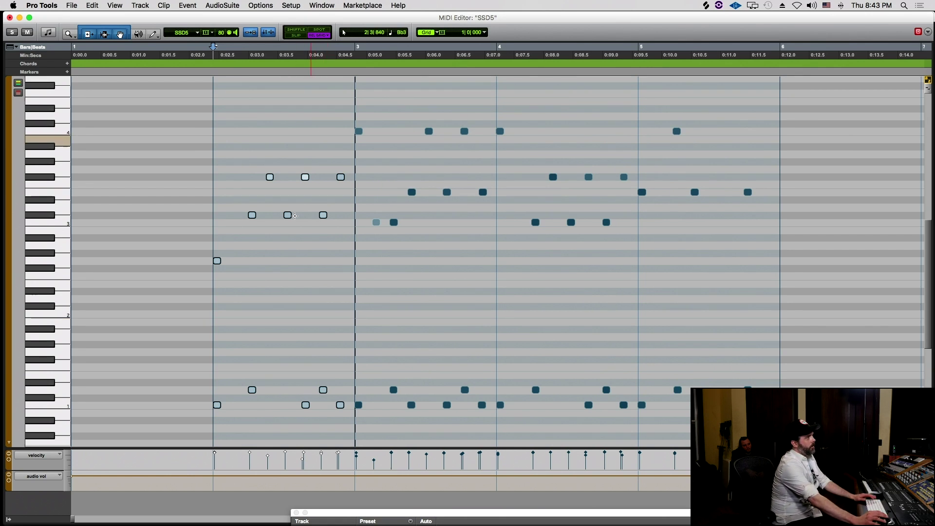
pyautogui.press('super+bracketleft')
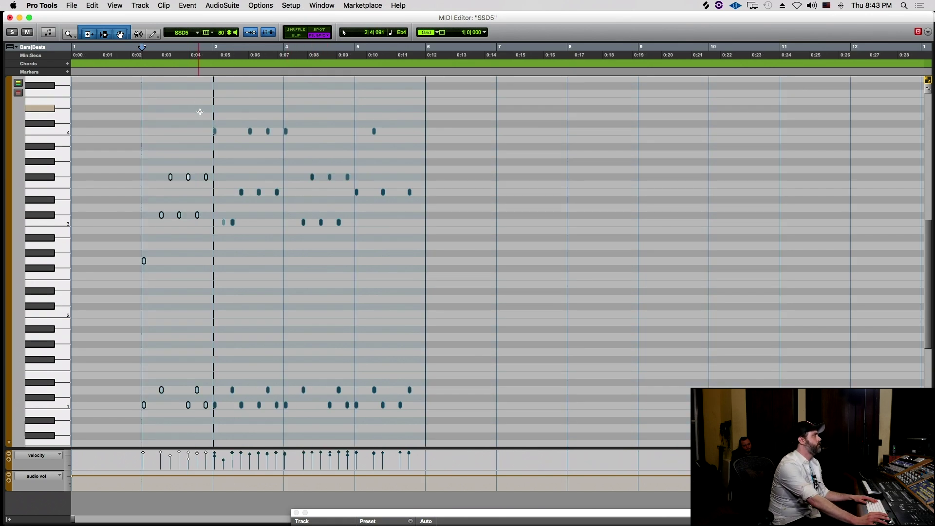
# - Delete the notes at the start of bar 3 and Option-drag bar 2's notes one bar later
pyautogui.click(218, 106)
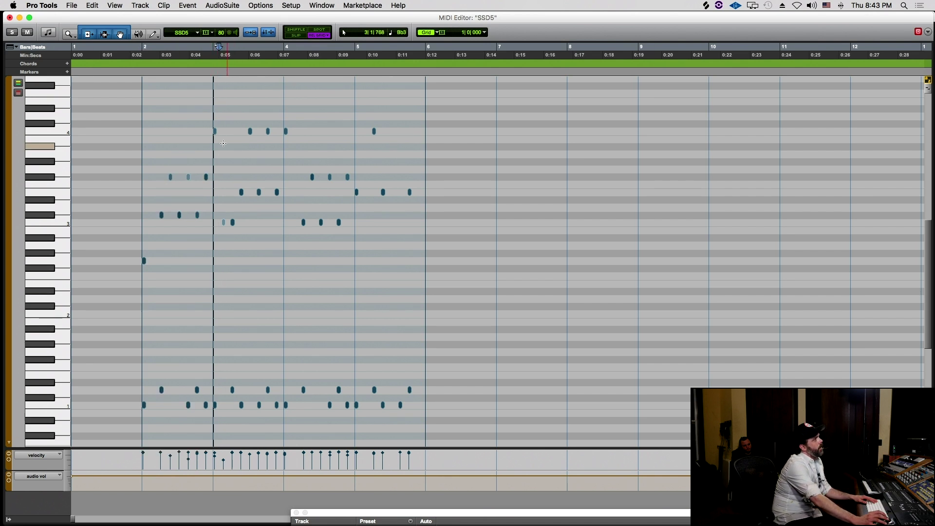
pyautogui.moveTo(215, 108); pyautogui.dragTo(222, 165)
pyautogui.moveTo(218, 223); pyautogui.dragTo(280, 395)
pyautogui.press('Delete')
pyautogui.scroll(3, 193, 142)
pyautogui.moveTo(151, 87); pyautogui.dragTo(214, 422)
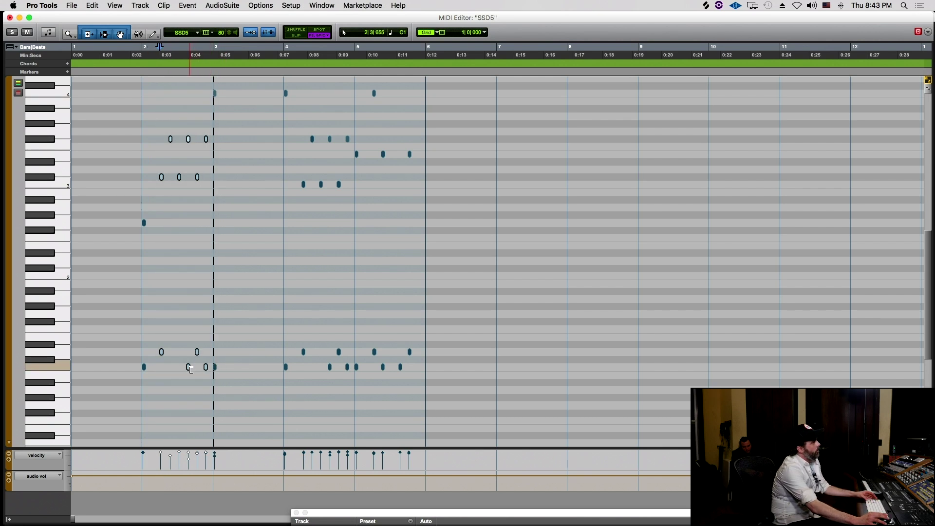
pyautogui.moveTo(191, 369); pyautogui.dragTo(261, 369)
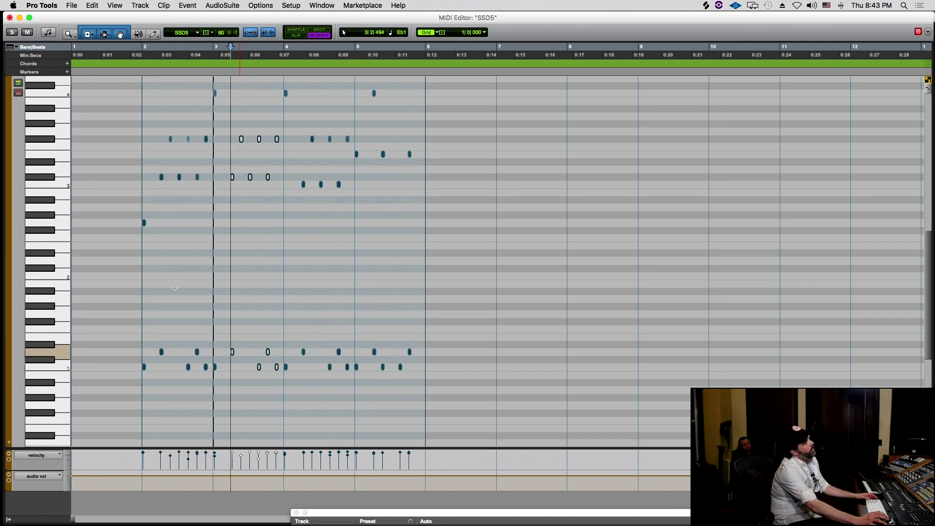
# - Play back the edited bars 2 to 5 and return to the Edit window
pyautogui.moveTo(146, 45); pyautogui.dragTo(282, 47)
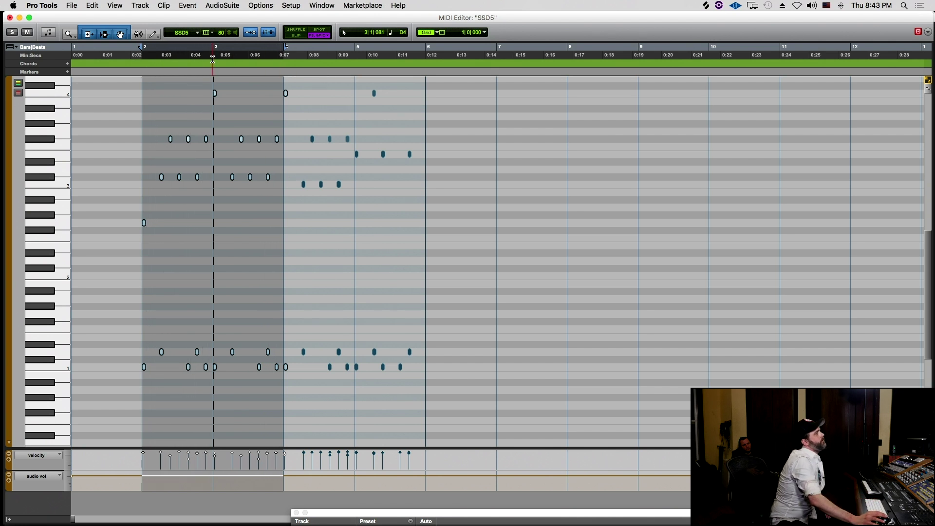
pyautogui.click(286, 112)
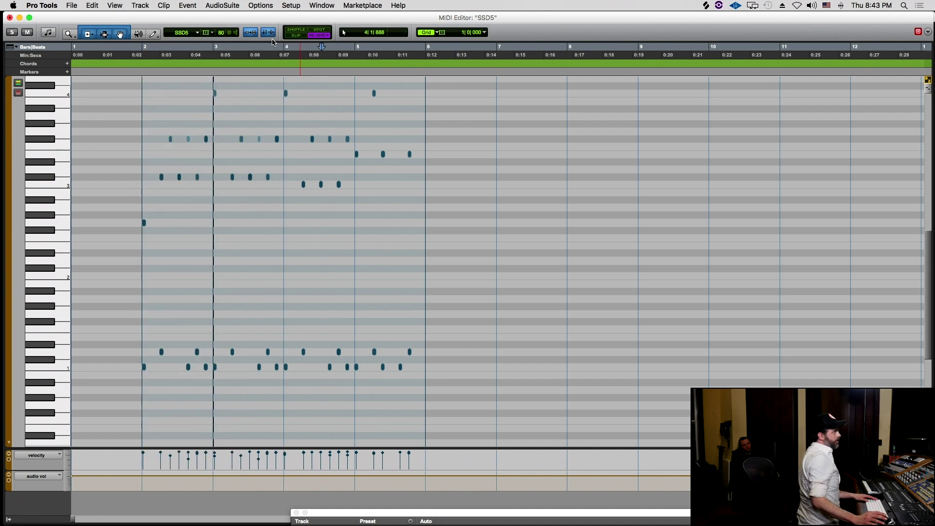
pyautogui.press('space')
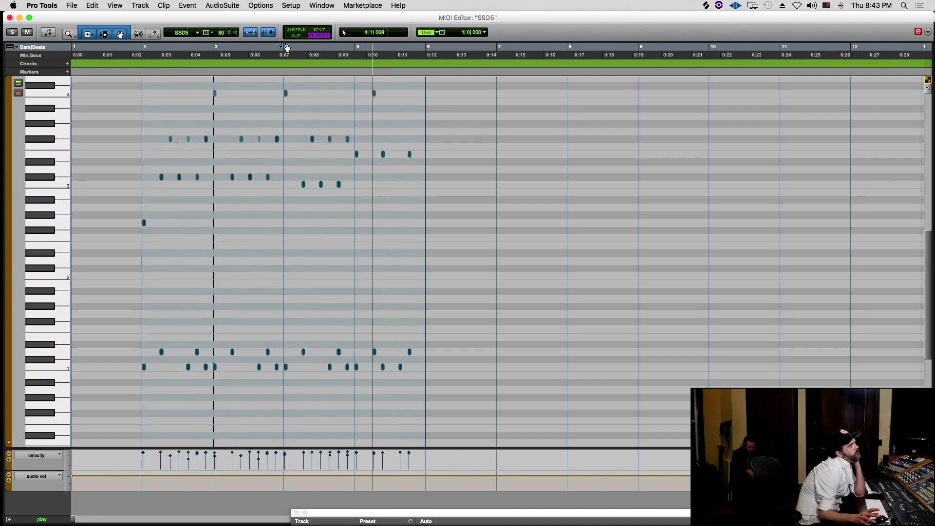
pyautogui.press('space')
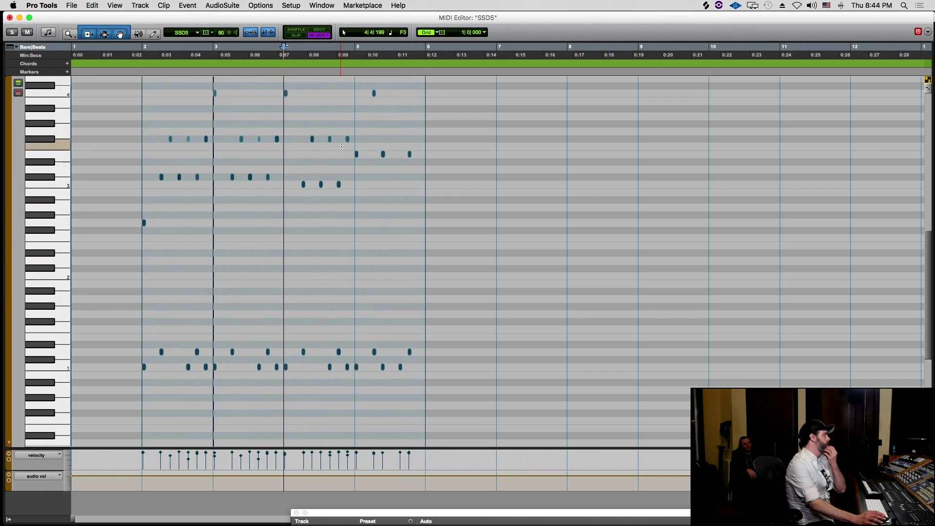
pyautogui.moveTo(142, 54); pyautogui.dragTo(435, 76)
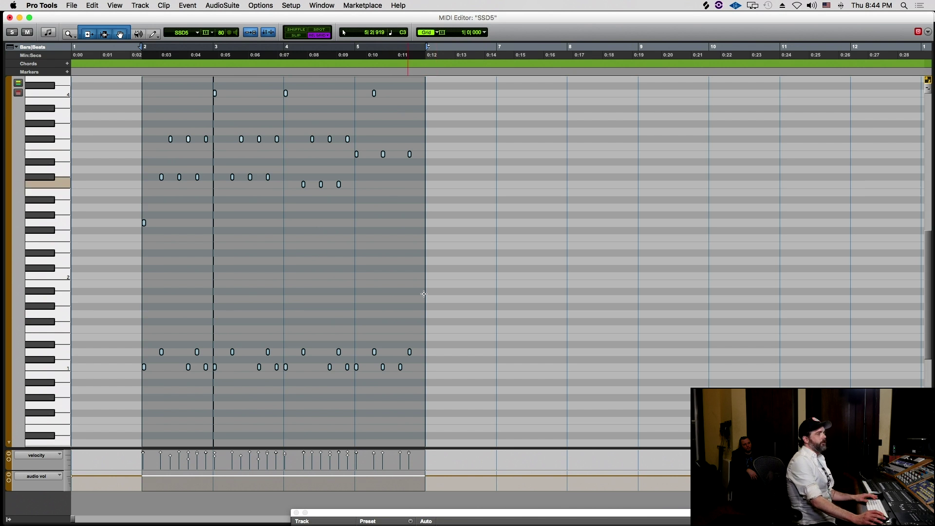
pyautogui.press('space')
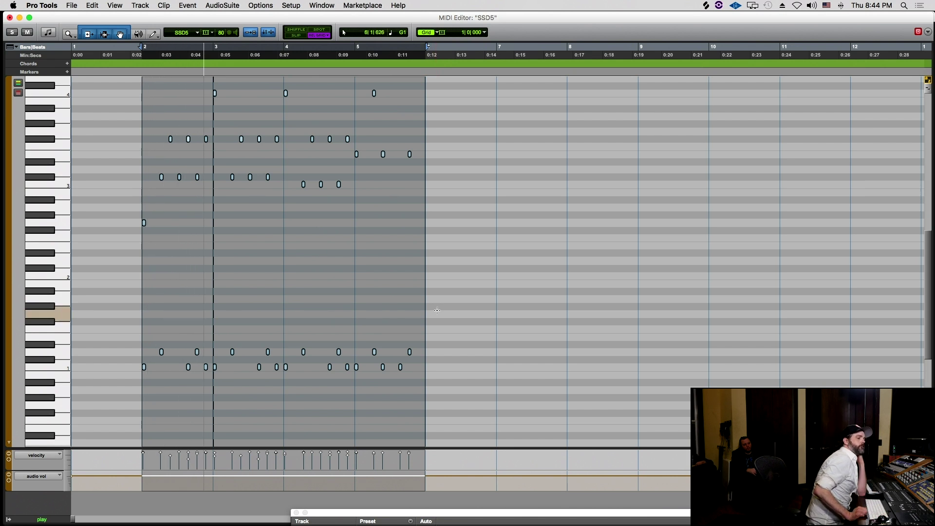
pyautogui.press('super+equal')
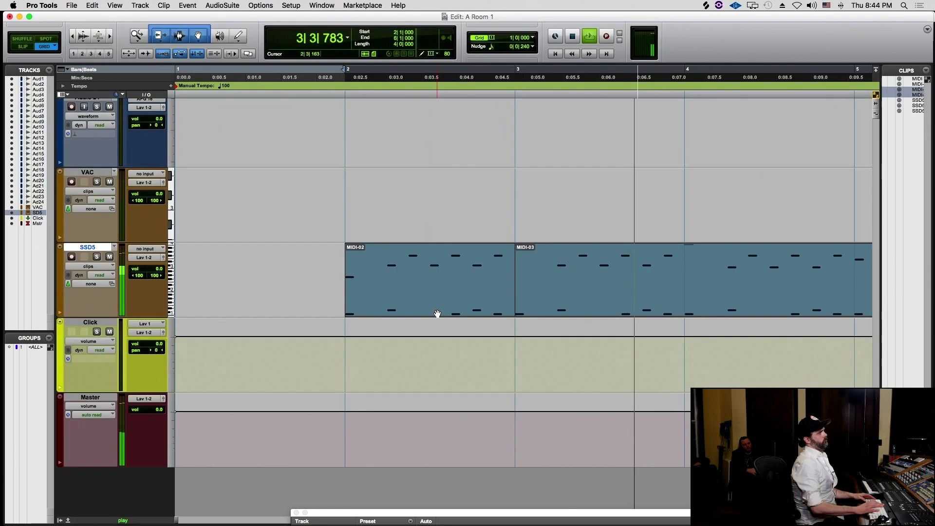
# - Stop playback and disarm recording on the VAC and SSD5 tracks
pyautogui.click(72, 183)
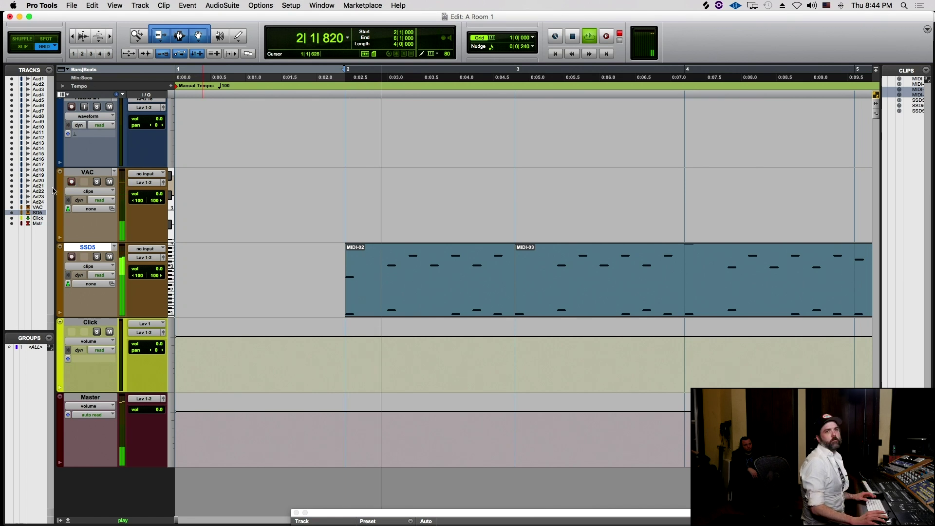
pyautogui.press('space')
pyautogui.click(72, 182)
pyautogui.click(68, 266)
pyautogui.click(74, 264)
pyautogui.click(74, 258)
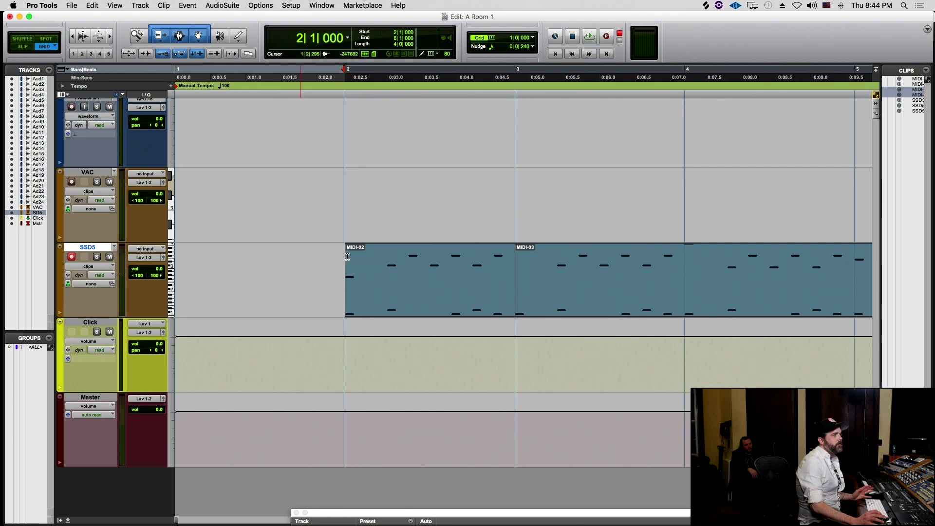
# - Zoom the timeline out and move the Vacuum instrument to insert slot B in the Mix window
pyautogui.click(340, 173)
pyautogui.press('super+bracketleft')
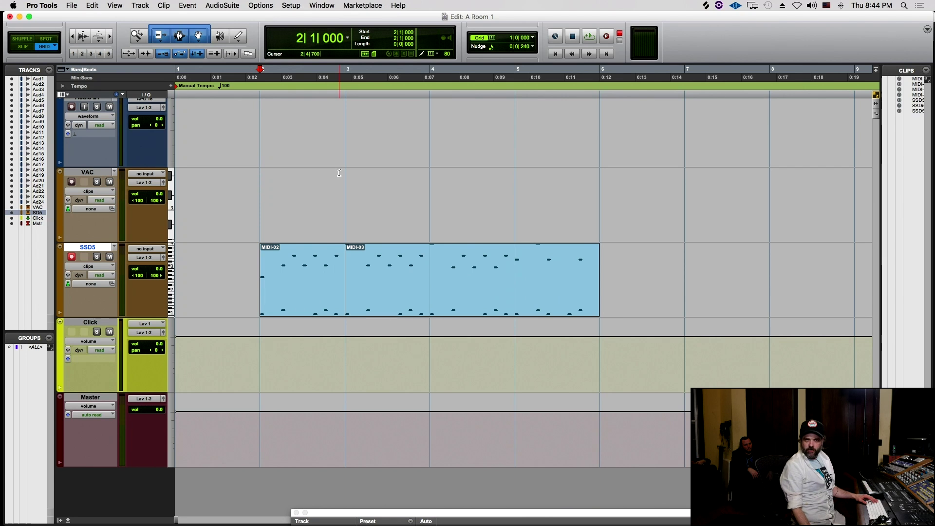
pyautogui.press('super+bracketleft')
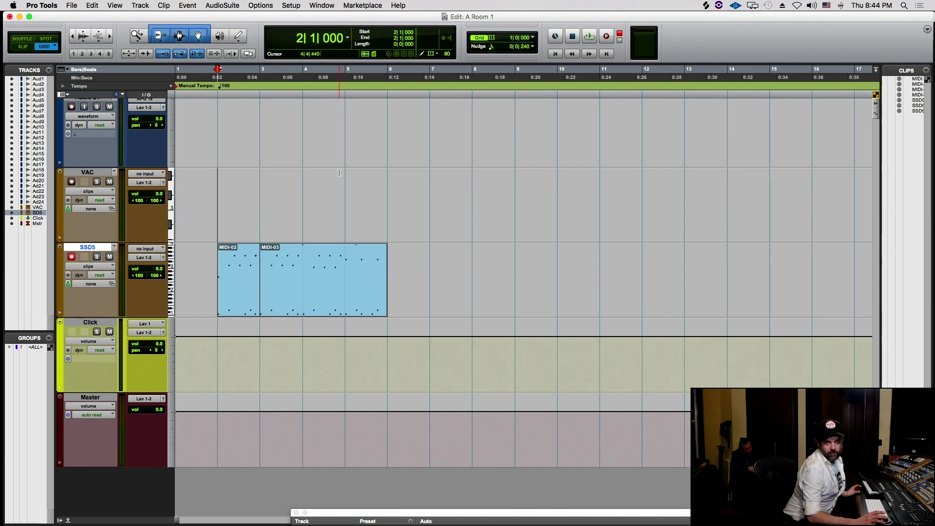
pyautogui.press('super+equal')
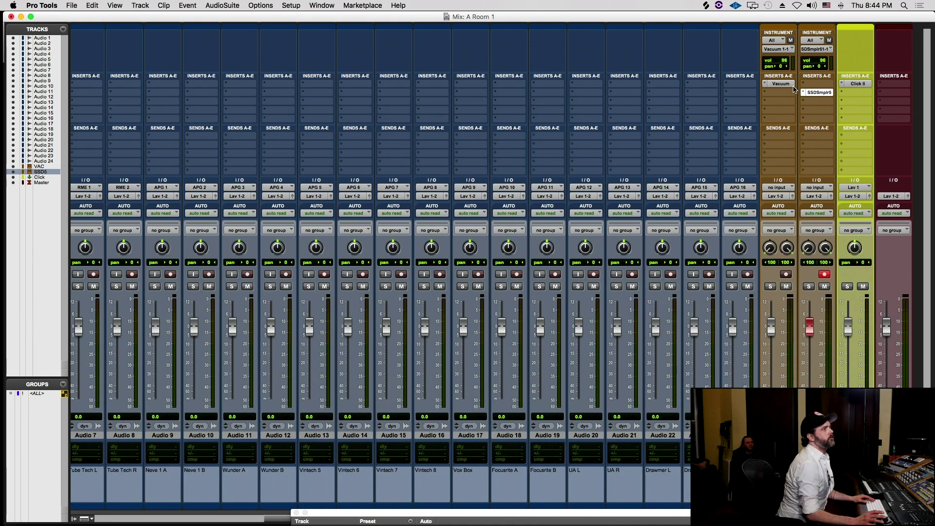
pyautogui.moveTo(790, 93); pyautogui.dragTo(790, 95)
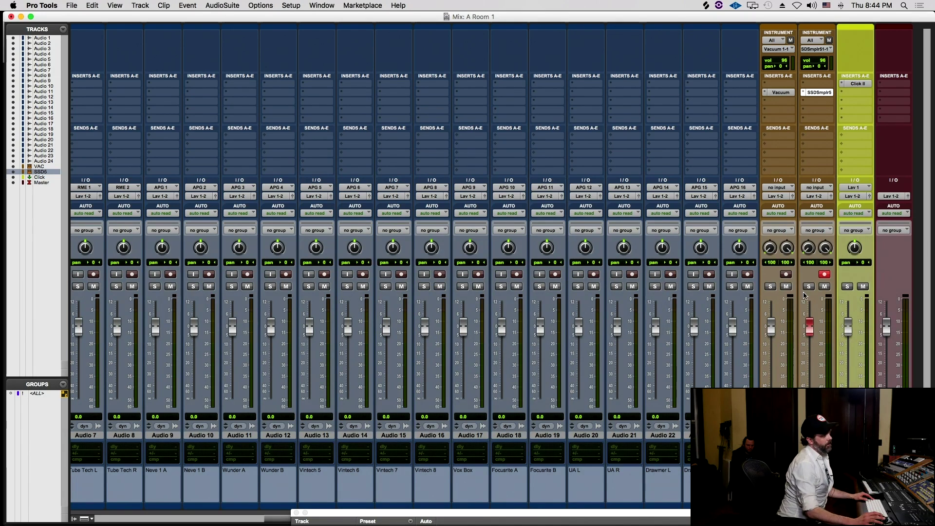
# - Back in Edit, start playback and open the VAC track's MIDI Editor, zoomed out
pyautogui.press('super+equal')
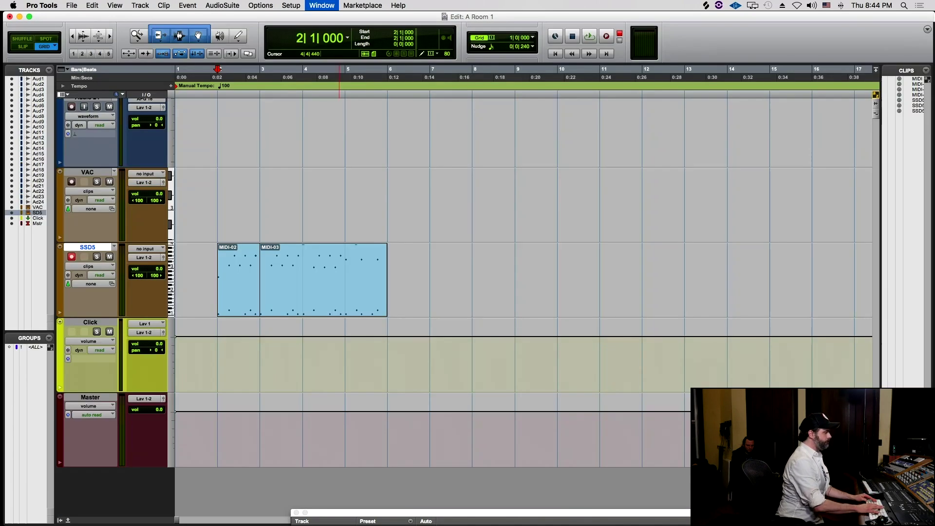
pyautogui.press('space')
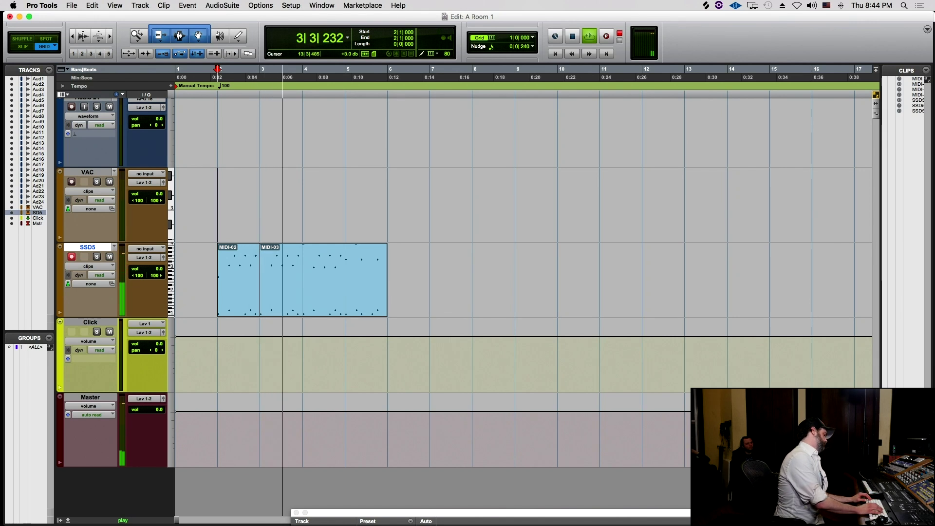
pyautogui.hotkey('ctrl', '=')
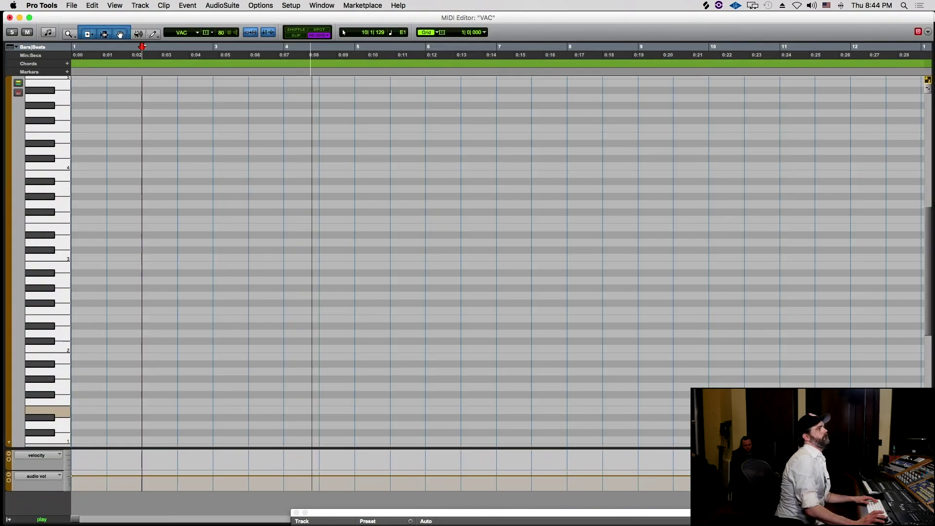
pyautogui.press('r')
pyautogui.press('r')
pyautogui.press('r')
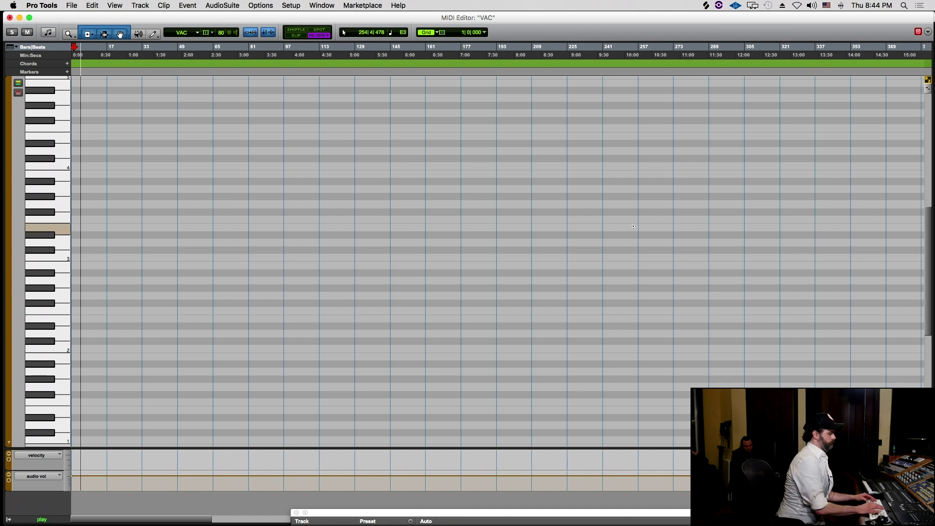
# - Split the SSD5 drum clip at bar 5 and move MIDI-05 out to bar 11
pyautogui.hotkey('ctrl', '=')
pyautogui.press('space')
pyautogui.click(348, 257)
pyautogui.hotkey('ctrl', 'e')
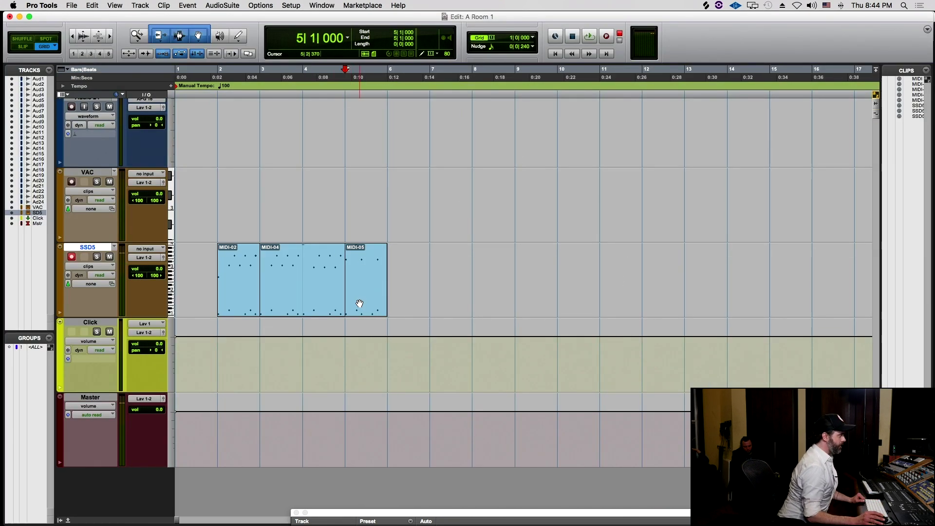
pyautogui.click(359, 303)
pyautogui.moveTo(360, 303); pyautogui.dragTo(612, 278)
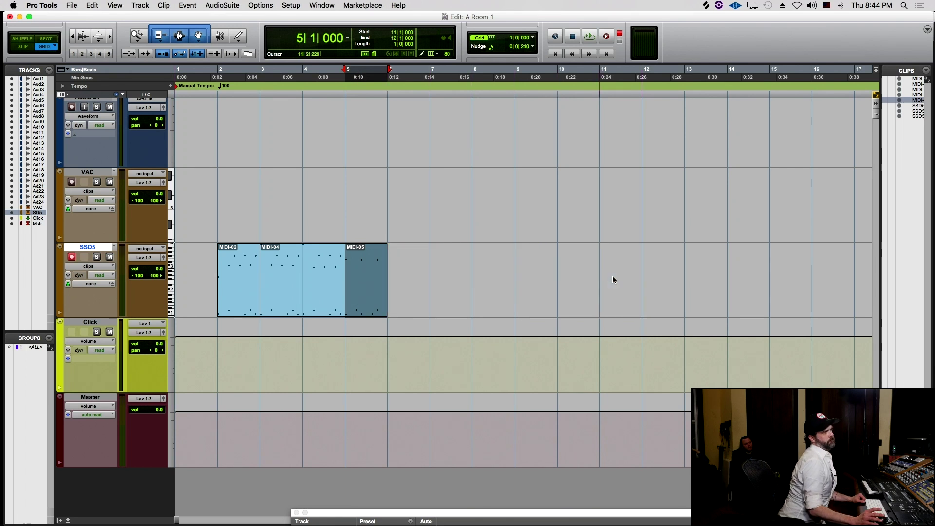
# - Split MIDI-04 at bar 4 and duplicate MIDI-07 into bar 5
pyautogui.click(309, 291)
pyautogui.click(305, 251)
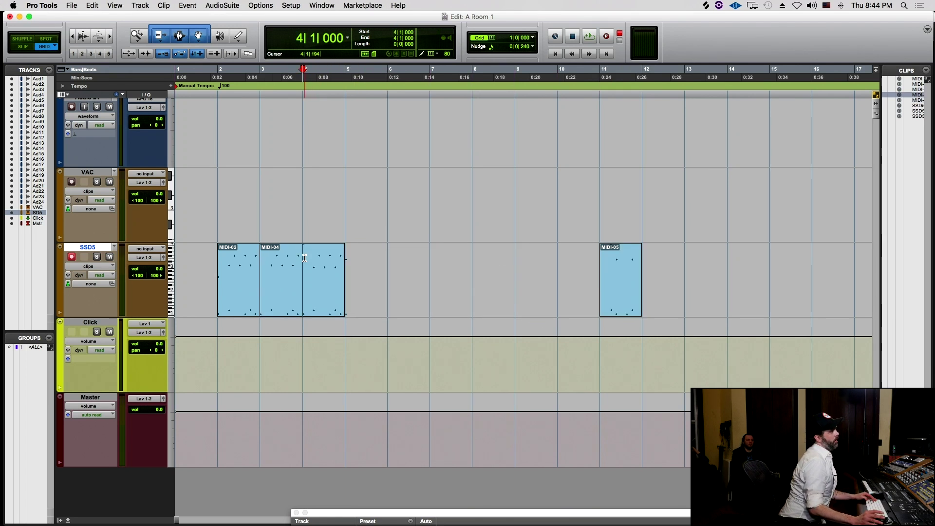
pyautogui.hotkey('ctrl', 'e')
pyautogui.click(315, 286)
pyautogui.hotkey('ctrl', 'd')
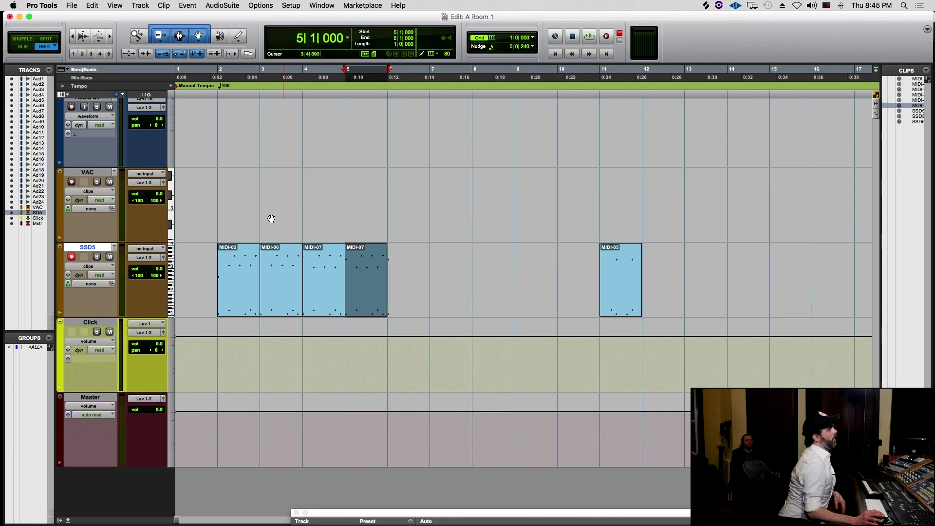
# - Zoom around the clips, then open the MIDI-05 clip at bar 11 for note editing
pyautogui.hotkey('ctrl', 'e')
pyautogui.hotkey('ctrl', '[')
pyautogui.hotkey('ctrl', '[')
pyautogui.hotkey('ctrl', '[')
pyautogui.hotkey('ctrl', '[')
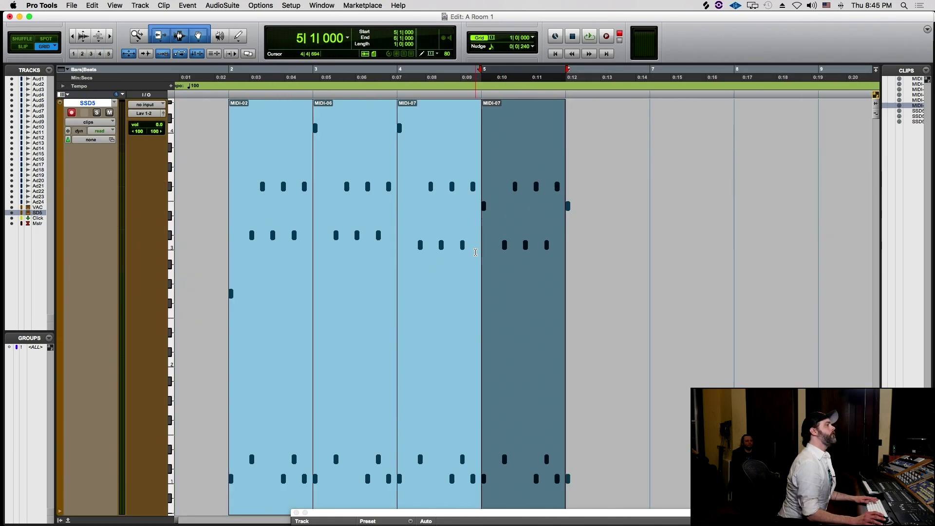
pyautogui.hotkey('ctrl', ']')
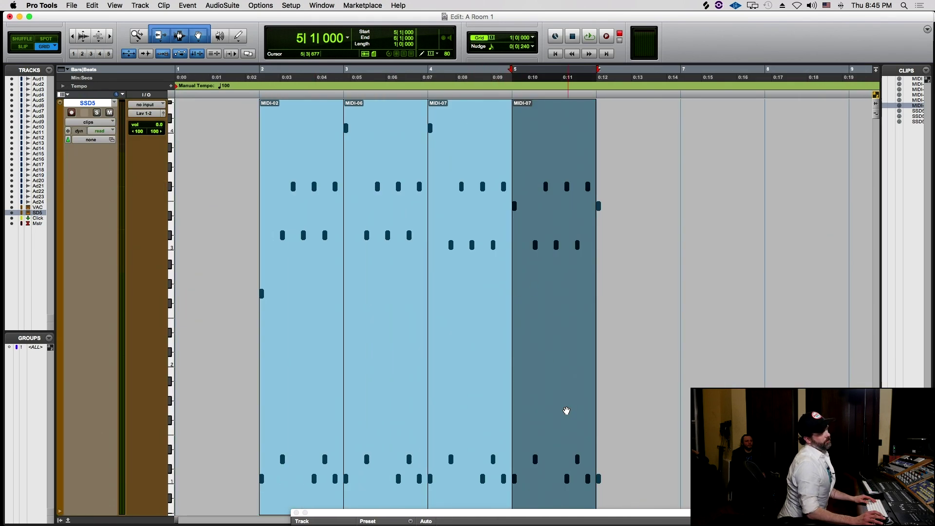
pyautogui.hotkey('ctrl', 'e')
pyautogui.hotkey('ctrl', 'e')
pyautogui.hotkey('ctrl', 'e')
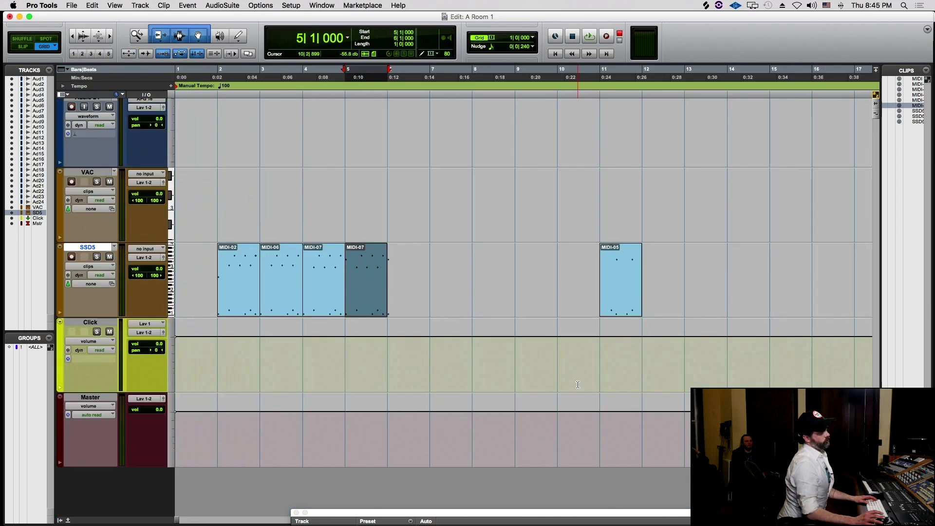
pyautogui.click(394, 313)
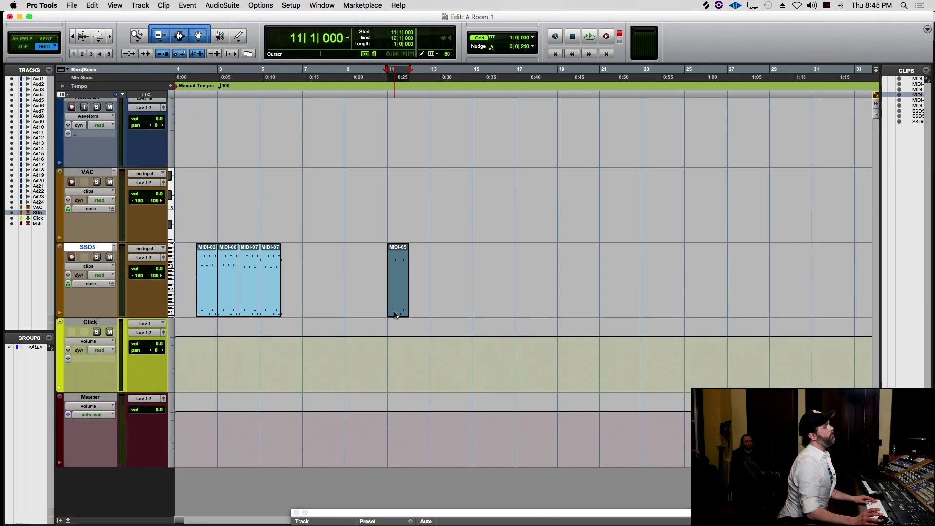
pyautogui.doubleClick(398, 310)
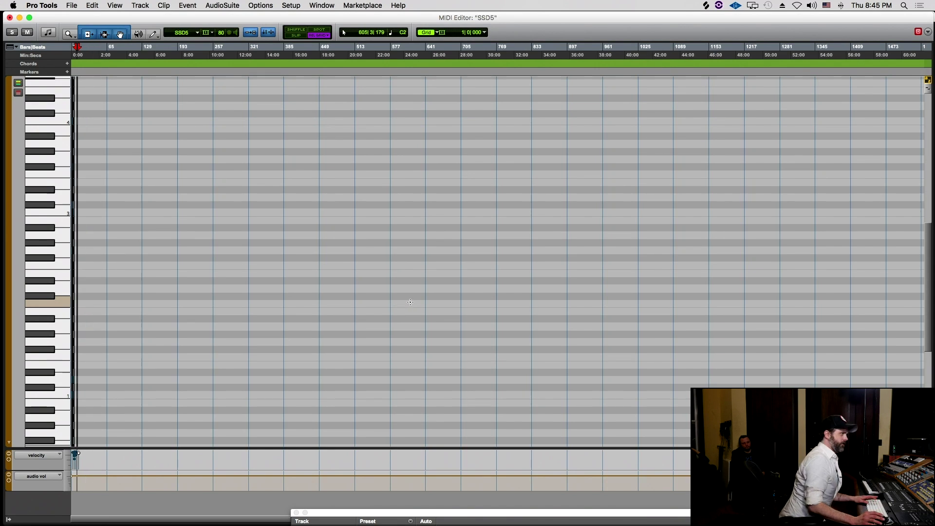
# - Zoom in to bars 5–16 and delete the closing notes of bar 5
pyautogui.press('super+bracketright')
pyautogui.press('super+bracketright')
pyautogui.press('super+bracketright')
pyautogui.press('super+bracketright')
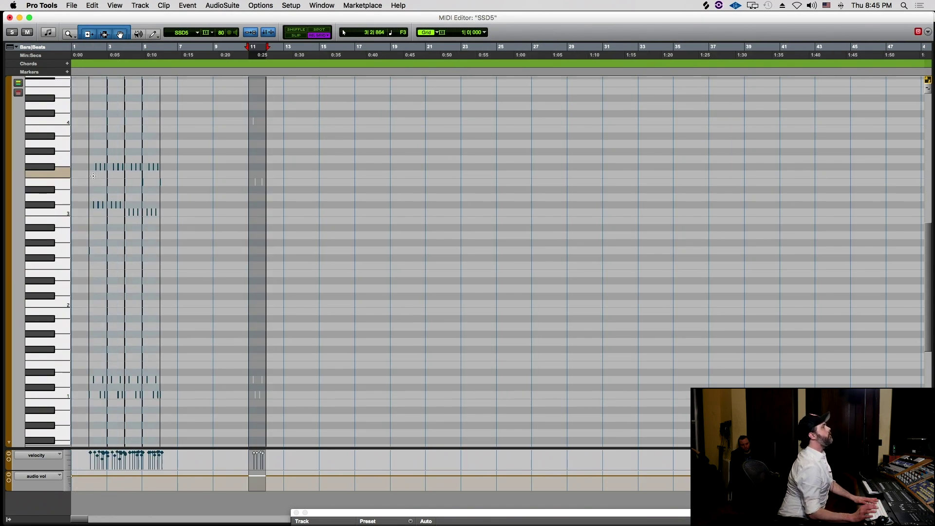
pyautogui.click(421, 135)
pyautogui.press('super+bracketright')
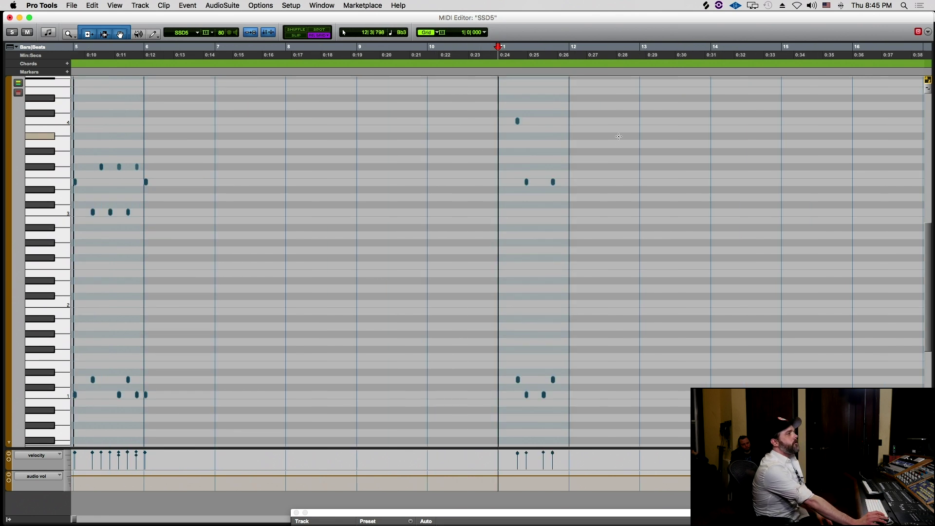
pyautogui.moveTo(592, 104)
pyautogui.mouseDown()
pyautogui.moveTo(585, 315)
pyautogui.moveTo(551, 409)
pyautogui.mouseUp()
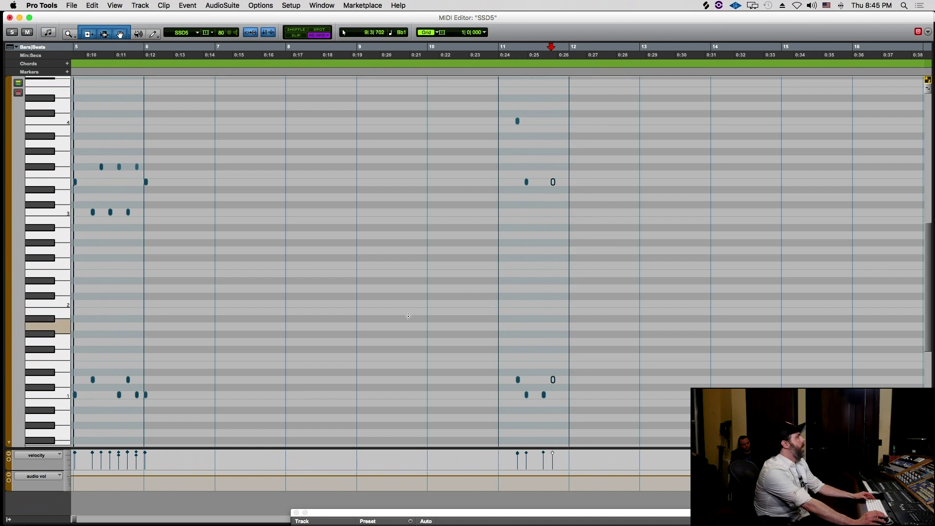
pyautogui.moveTo(161, 142); pyautogui.dragTo(137, 422)
pyautogui.press('Delete')
# - Copy the two bar-11 notes to the end of bar 5
pyautogui.moveTo(573, 116)
pyautogui.mouseDown()
pyautogui.moveTo(540, 288)
pyautogui.moveTo(570, 424)
pyautogui.moveTo(543, 430)
pyautogui.mouseUp()
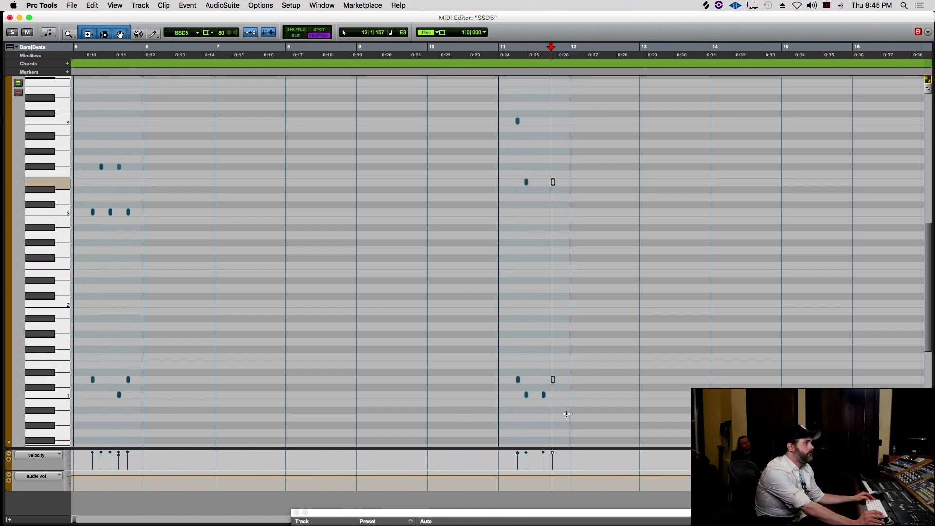
pyautogui.moveTo(554, 382); pyautogui.dragTo(157, 385)
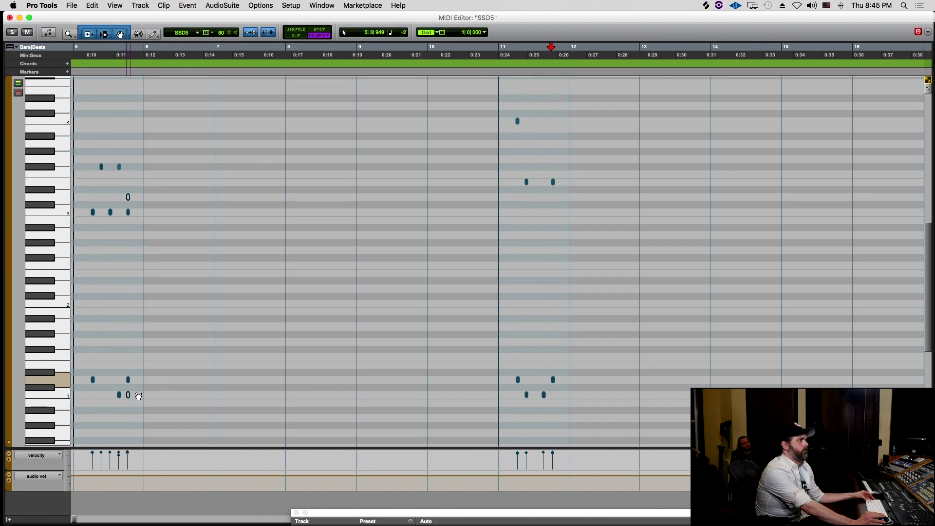
pyautogui.moveTo(150, 398); pyautogui.dragTo(145, 391)
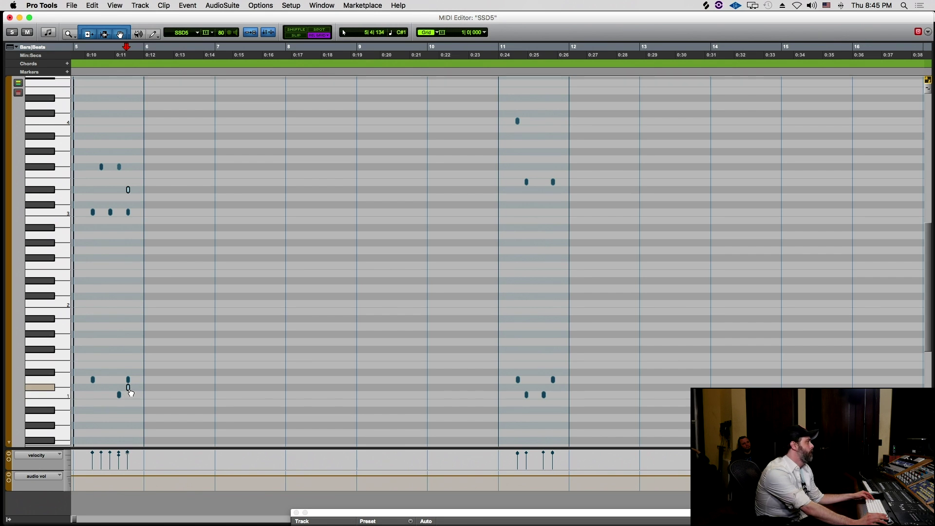
pyautogui.moveTo(130, 396); pyautogui.dragTo(129, 394)
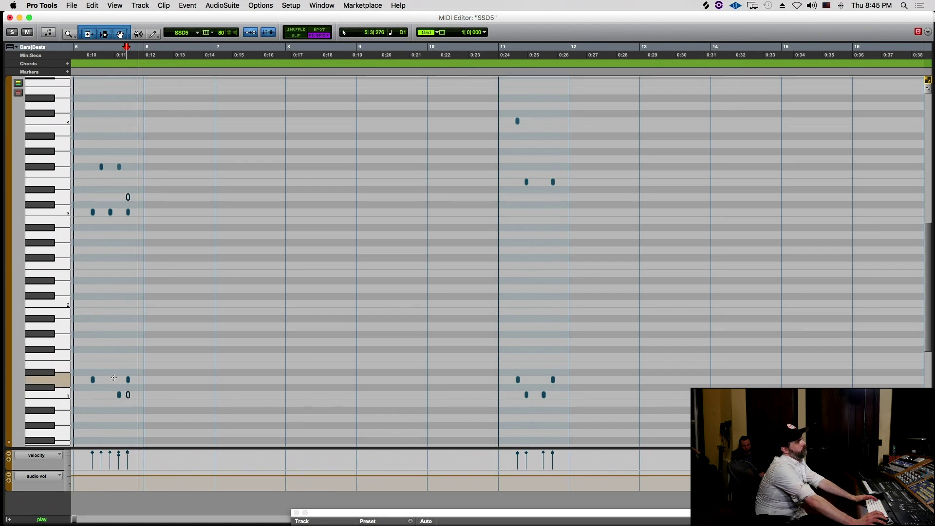
pyautogui.press('super+bracketleft')
pyautogui.press('super+bracketleft')
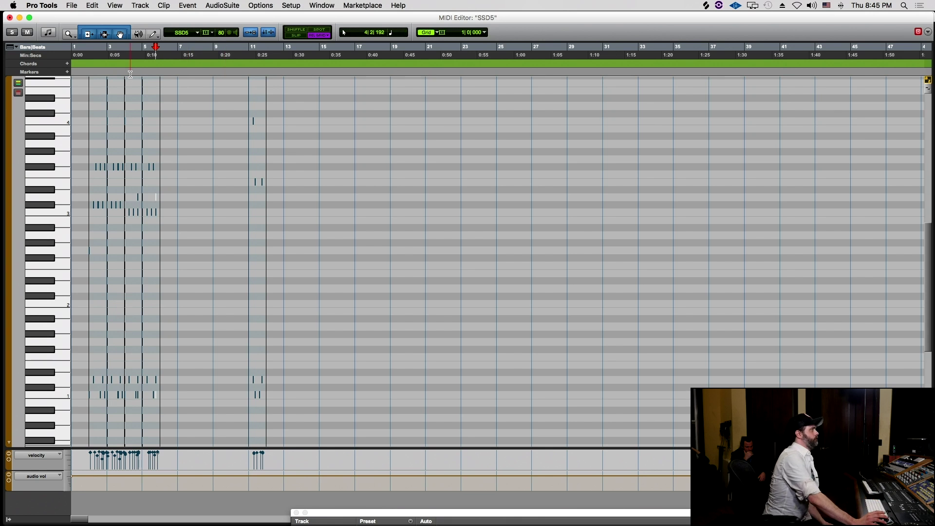
# - Play the drum part from bar 4 and undo the two recent note edits
pyautogui.click(123, 49)
pyautogui.press('space')
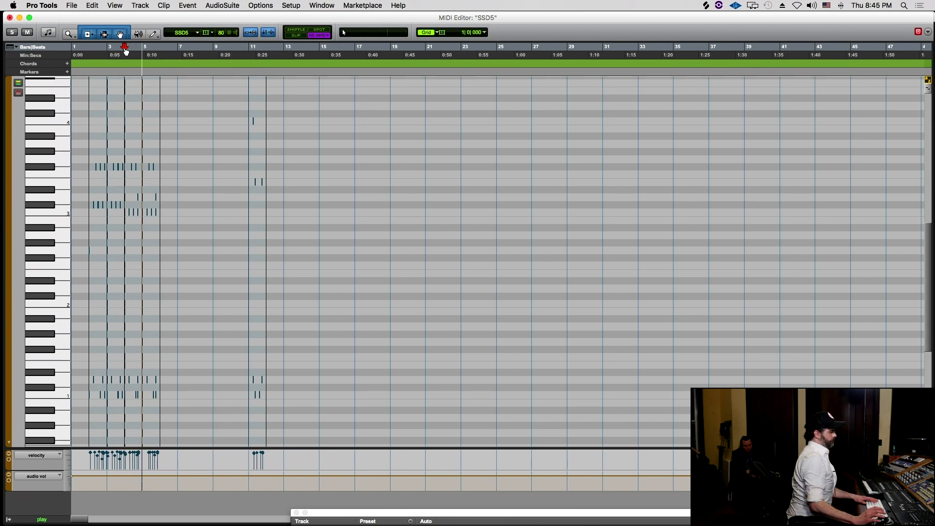
pyautogui.press('super+bracketright')
pyautogui.press('super+bracketright')
pyautogui.press('super+bracketright')
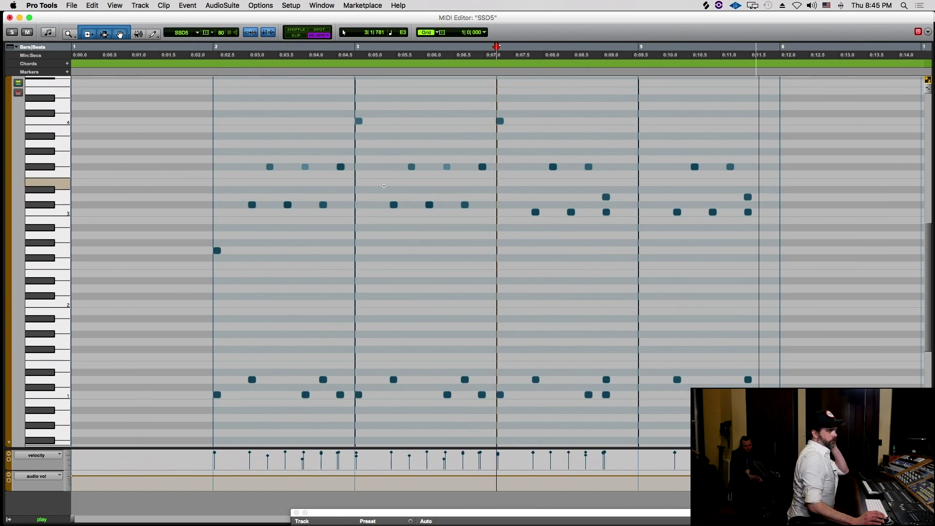
pyautogui.press('super+z')
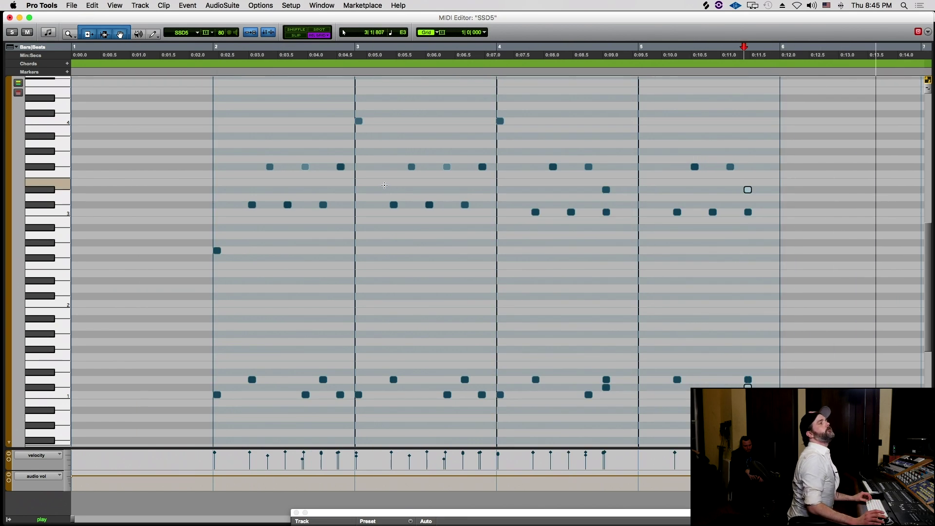
pyautogui.press('super+z')
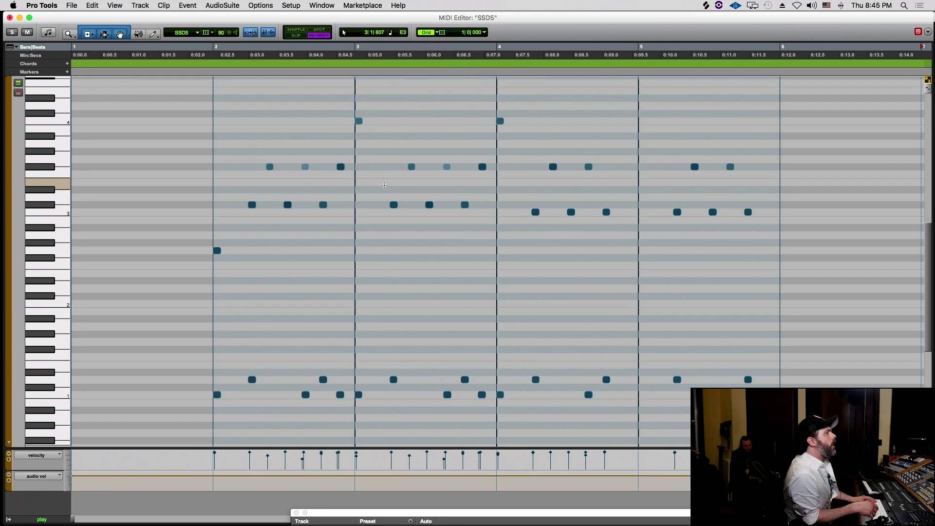
pyautogui.press('super+bracketleft')
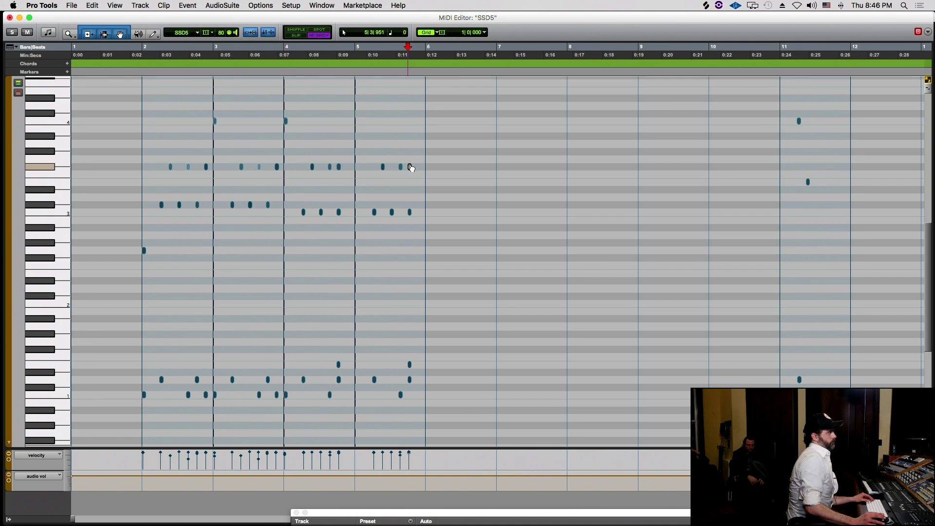
# - Lower the late bar-5 note by one semitone, from F#3 to F3
pyautogui.moveTo(411, 171); pyautogui.dragTo(420, 166)
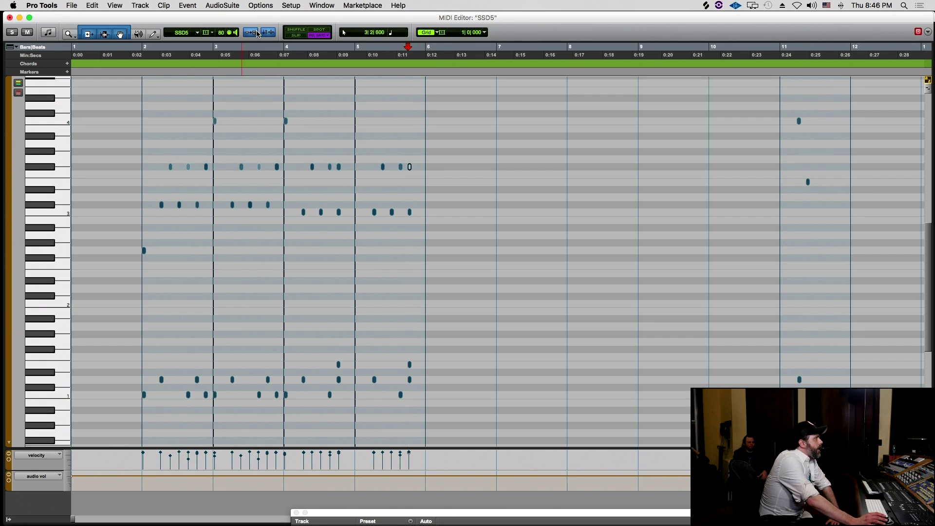
pyautogui.click(410, 168)
pyautogui.moveTo(411, 169); pyautogui.dragTo(412, 180)
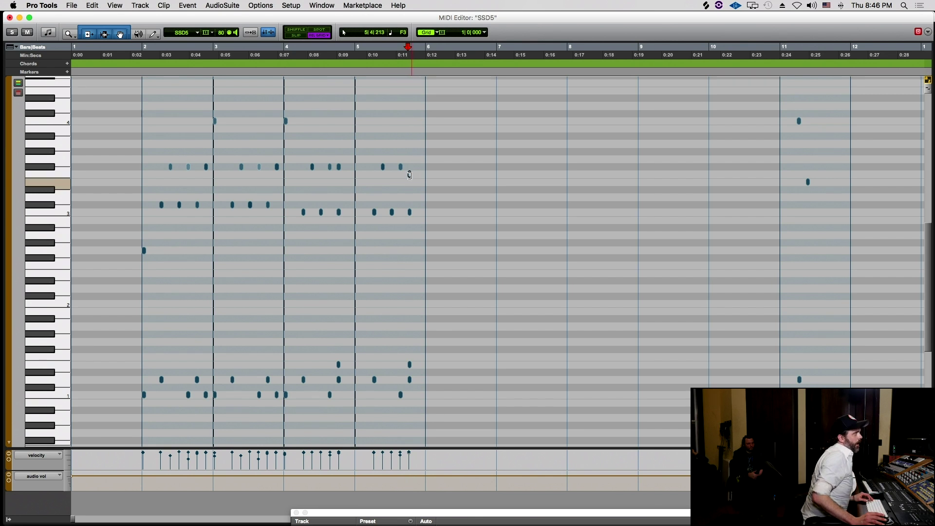
pyautogui.click(409, 176)
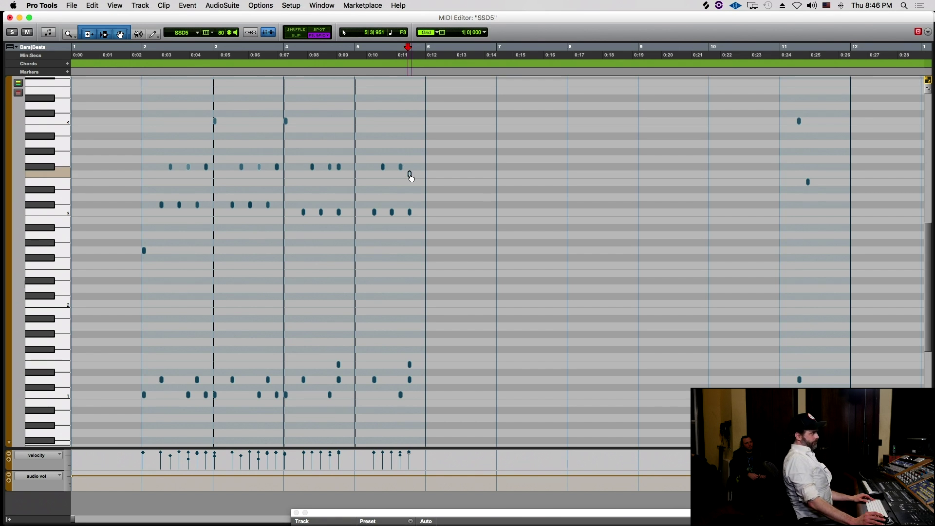
pyautogui.moveTo(412, 181); pyautogui.dragTo(412, 188)
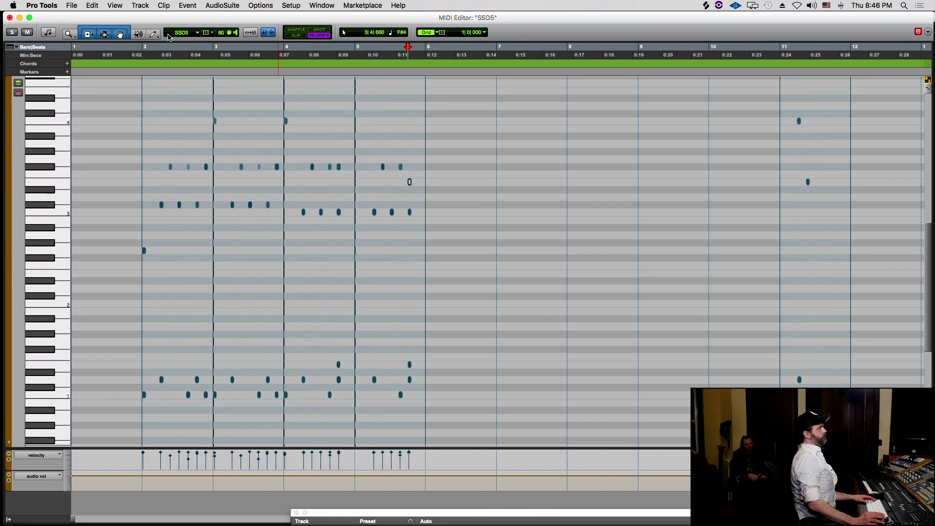
# - Select and play bars 2–6, then switch to the Edit window
pyautogui.moveTo(149, 47); pyautogui.dragTo(395, 82)
pyautogui.press('space')
pyautogui.press('super+equal')
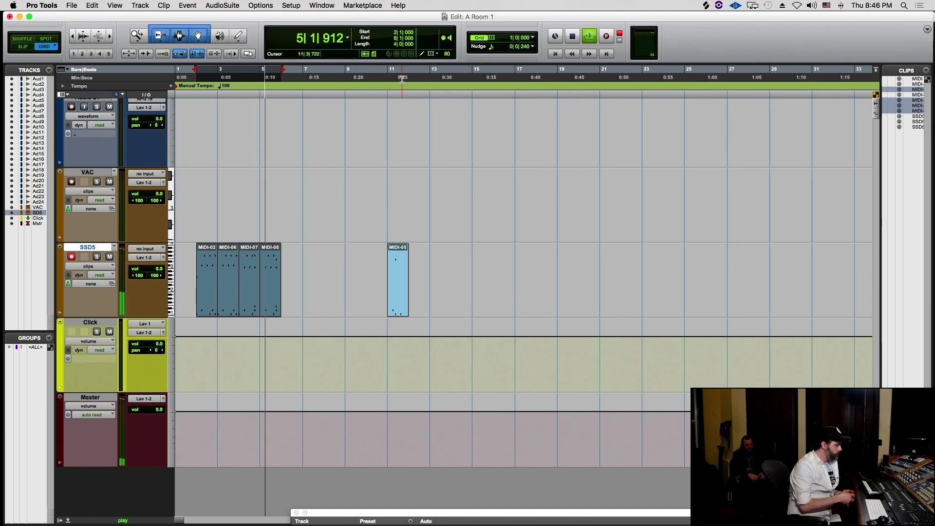
# - Open the SSD5 clips in the MIDI Editor and move the end-of-bar-5 E3 note down to E1
pyautogui.press('space')
pyautogui.press('super+equal')
pyautogui.press('super+equal')
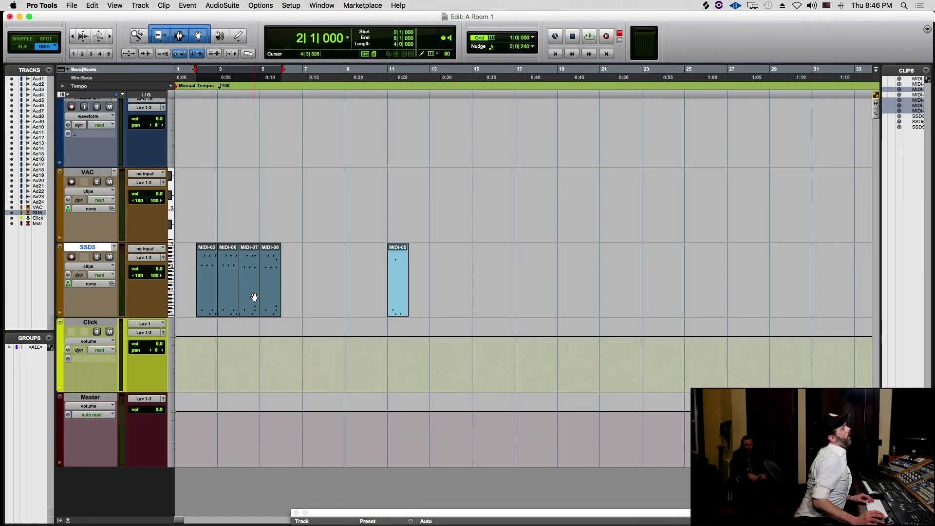
pyautogui.doubleClick(275, 309)
pyautogui.click(380, 185)
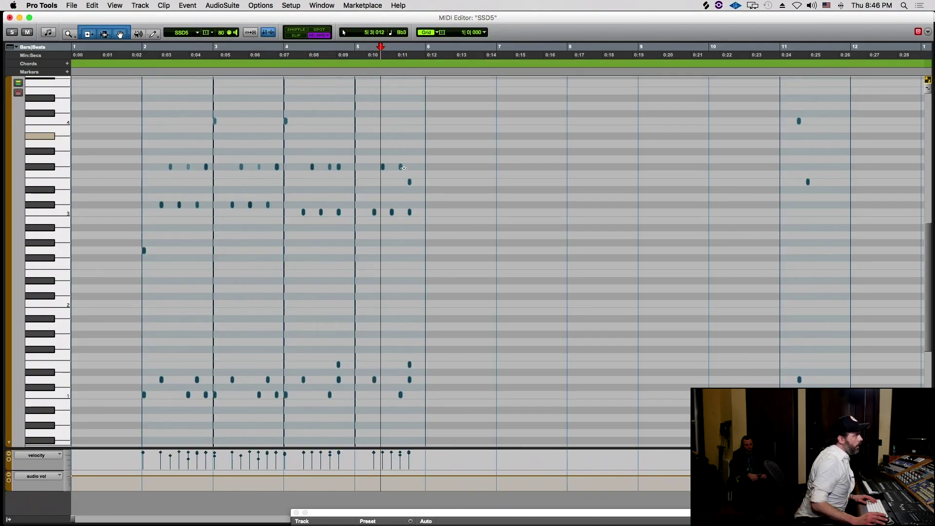
pyautogui.click(410, 184)
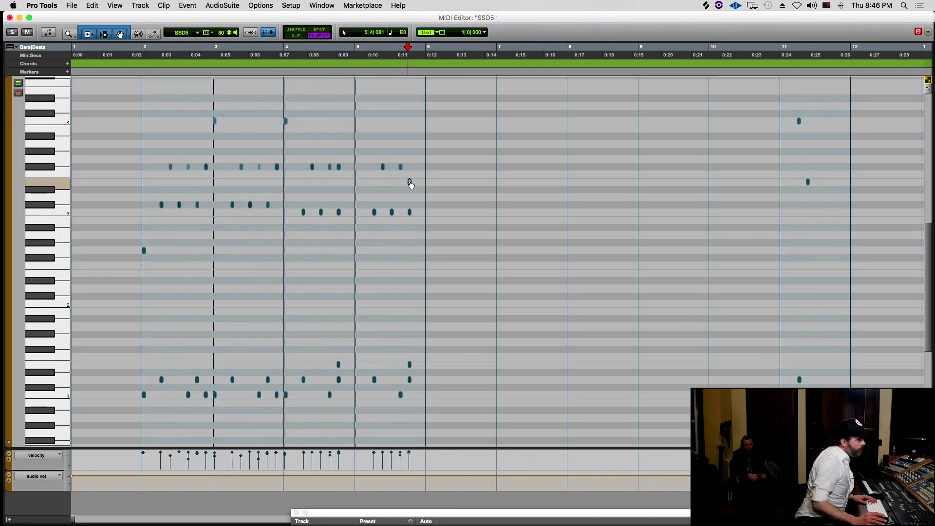
pyautogui.moveTo(410, 183); pyautogui.dragTo(410, 368)
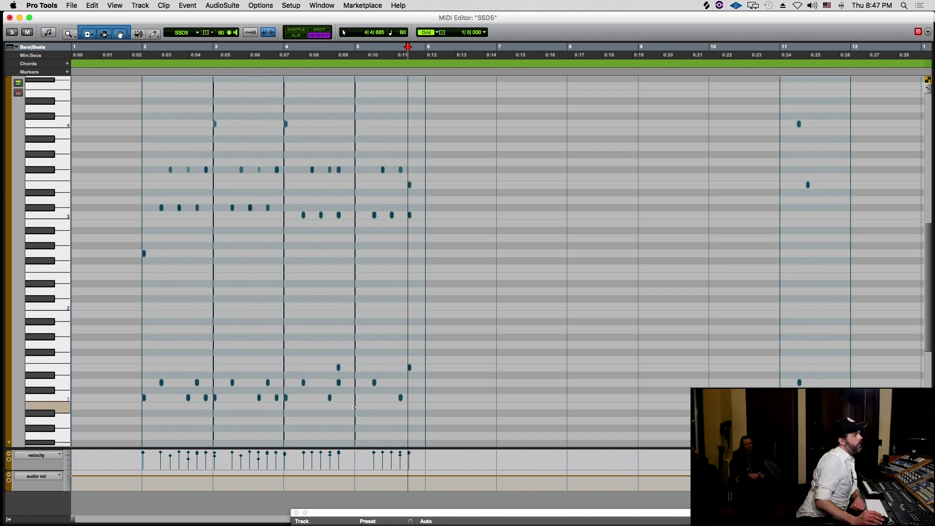
# - Delete both E1 notes; add a note at bar 4's last beat, then undo it
pyautogui.click(338, 367)
pyautogui.moveTo(304, 331); pyautogui.dragTo(423, 375)
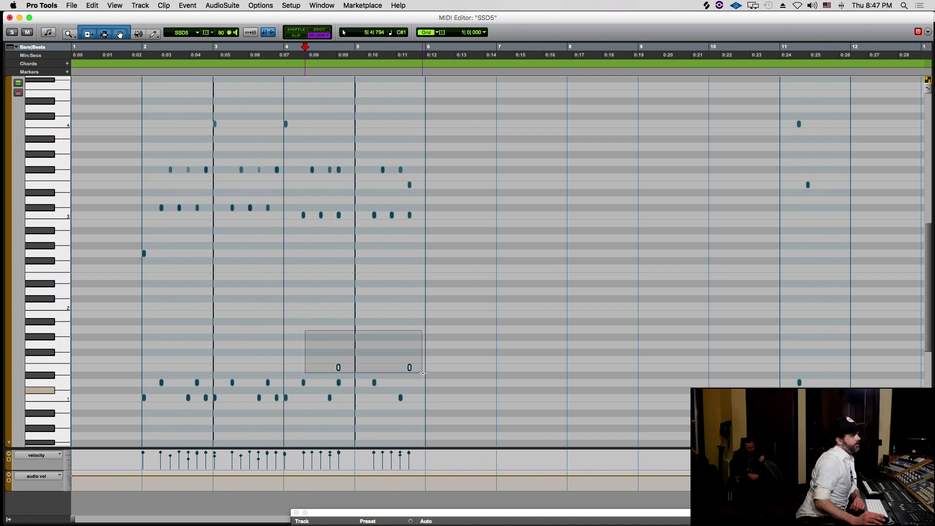
pyautogui.press('Delete')
pyautogui.scroll(-3, 335, 130)
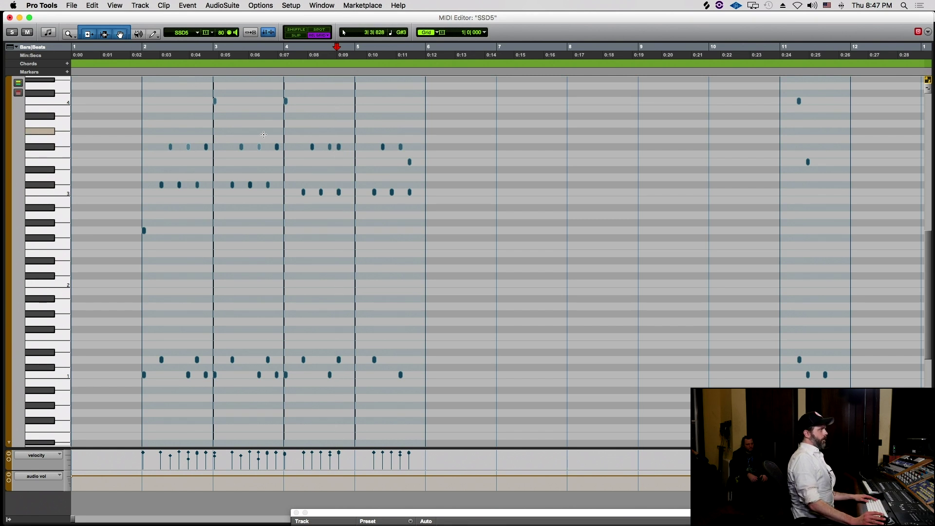
pyautogui.click(346, 147)
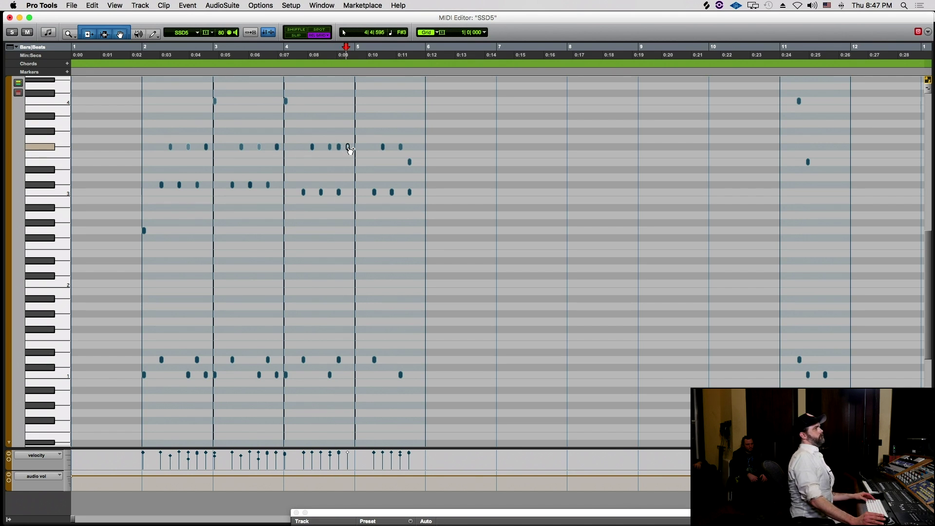
pyautogui.press('super+z')
# - Select bars 2–6, undo the last two note edits, and select the bar-3 notes
pyautogui.moveTo(145, 55); pyautogui.dragTo(430, 86)
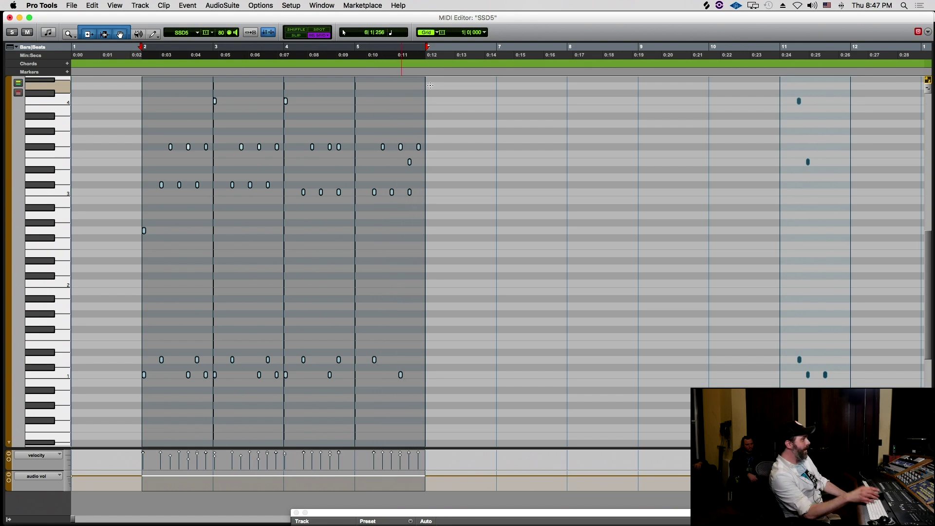
pyautogui.press('super+z')
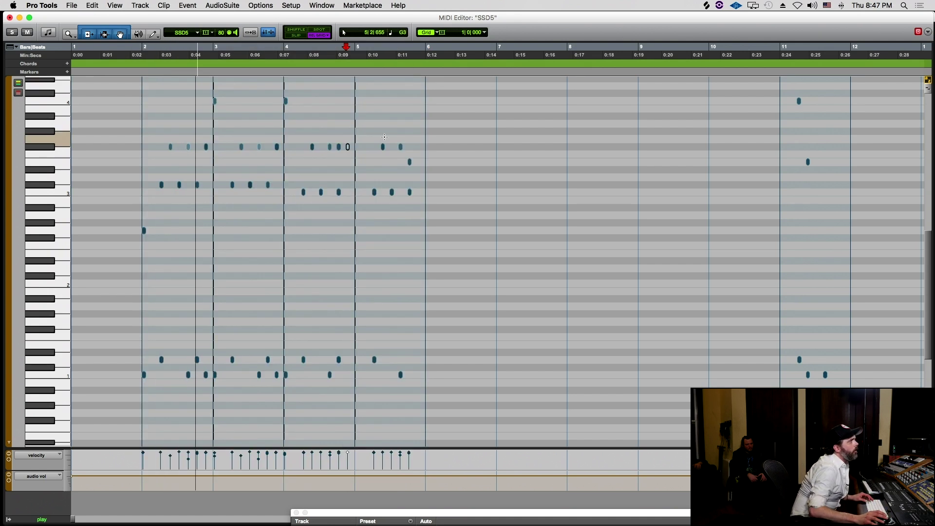
pyautogui.press('super+z')
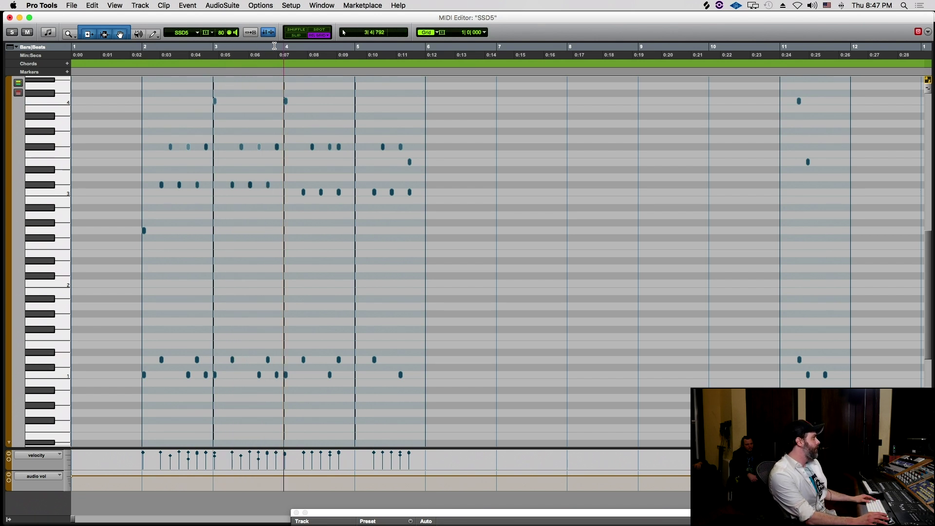
pyautogui.moveTo(284, 54); pyautogui.dragTo(222, 55)
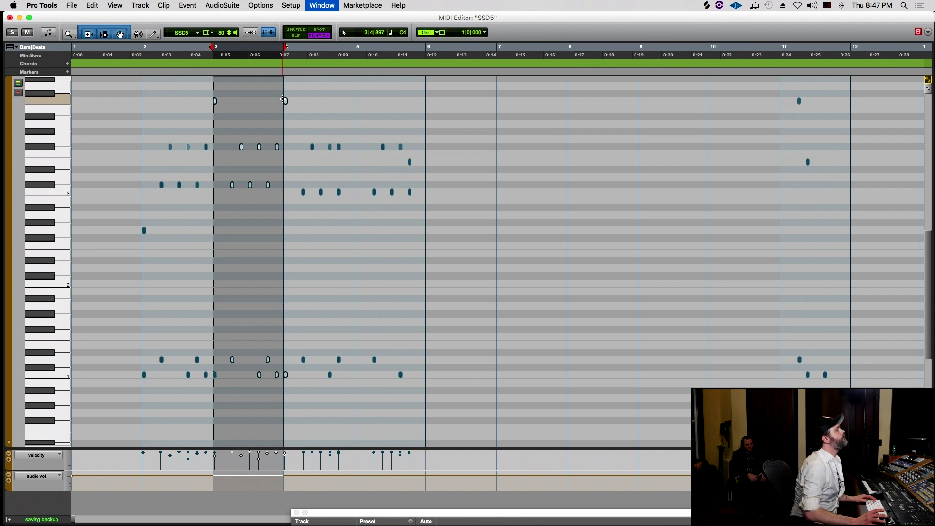
# - Duplicate MIDI-06 into bars 4 and 5, arm SSD5, and play bars 2–6 before opening the mixer
pyautogui.press('super+w')
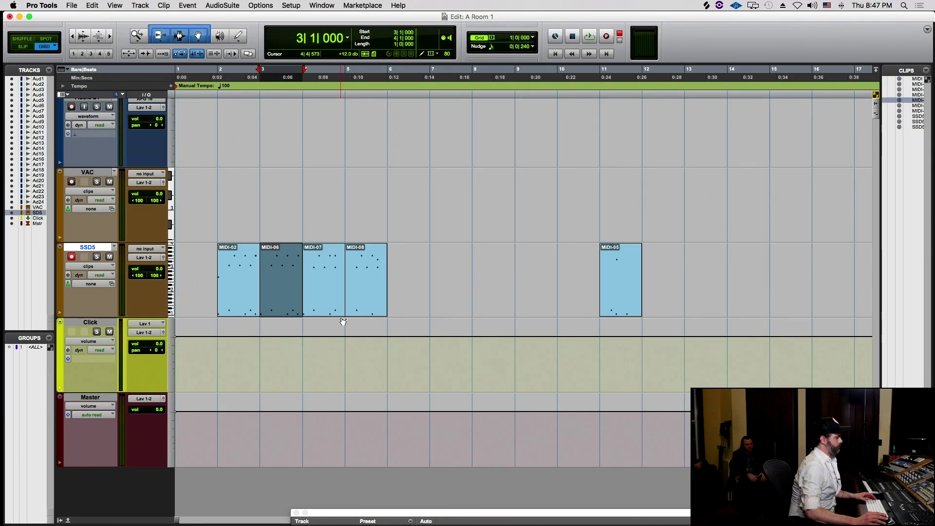
pyautogui.press('super+d')
pyautogui.press('super+d')
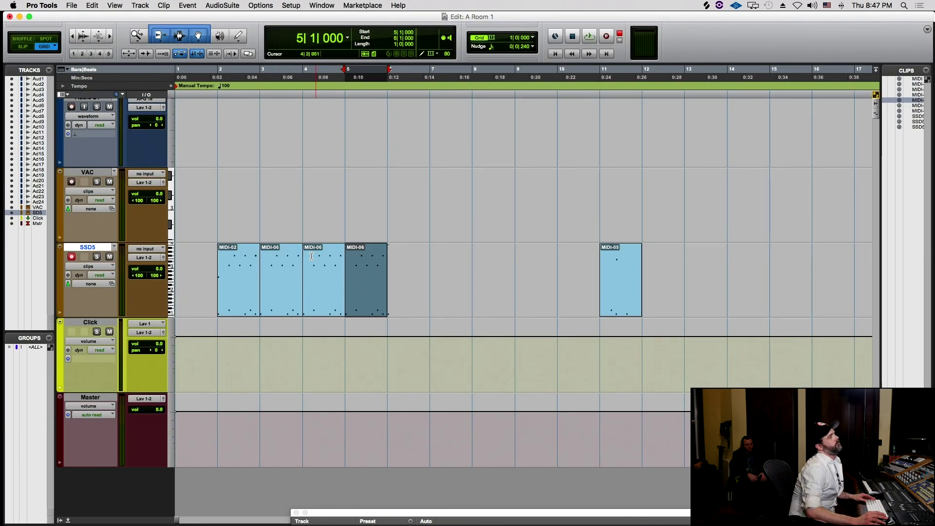
pyautogui.hotkey('shift', 'r')
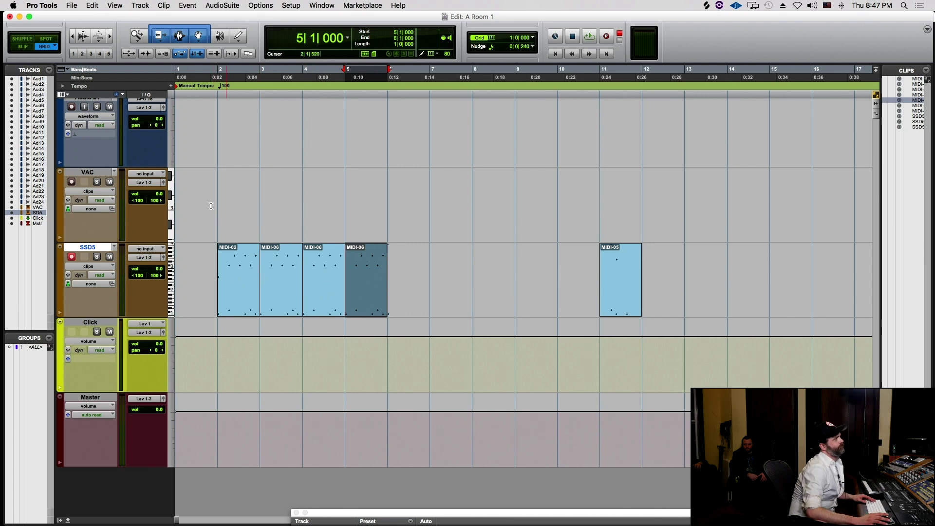
pyautogui.moveTo(215, 190); pyautogui.dragTo(387, 201)
pyautogui.press('space')
pyautogui.press('super+equal')
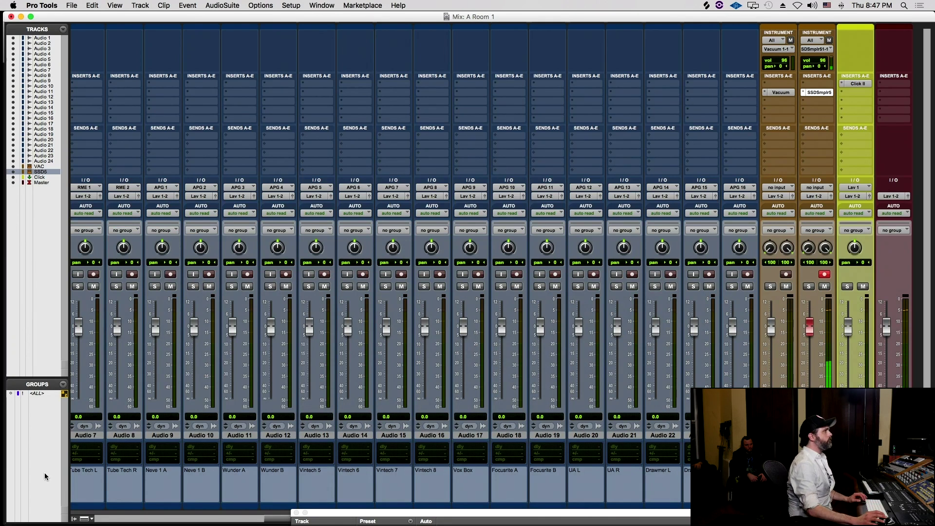
# - Open the SSDSmplr5 plug-in on the SSD5 track and reposition its Grooves window
pyautogui.click(821, 93)
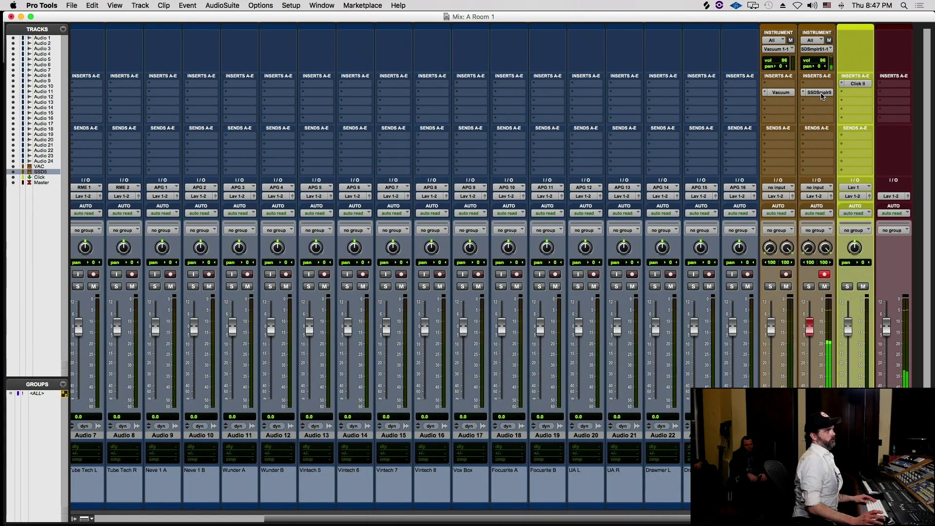
pyautogui.moveTo(557, 170); pyautogui.dragTo(442, 90)
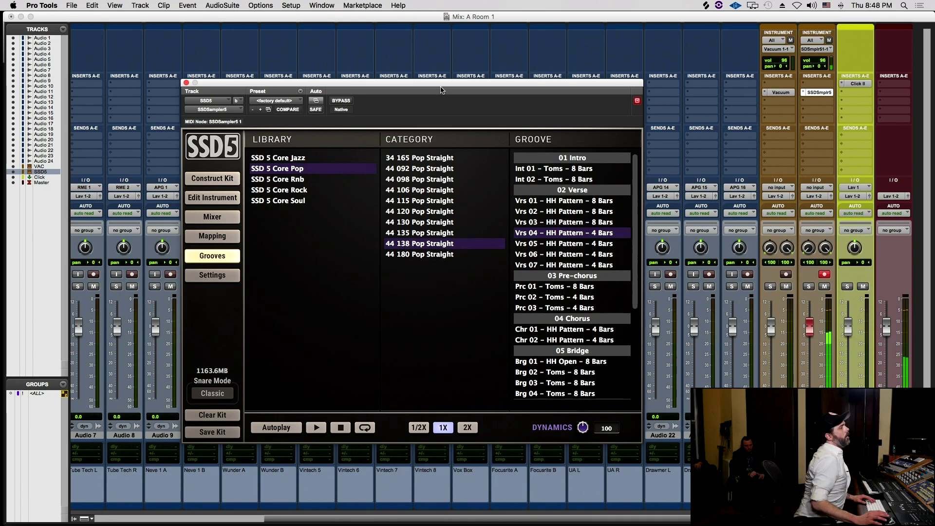
pyautogui.moveTo(446, 78); pyautogui.dragTo(538, 127)
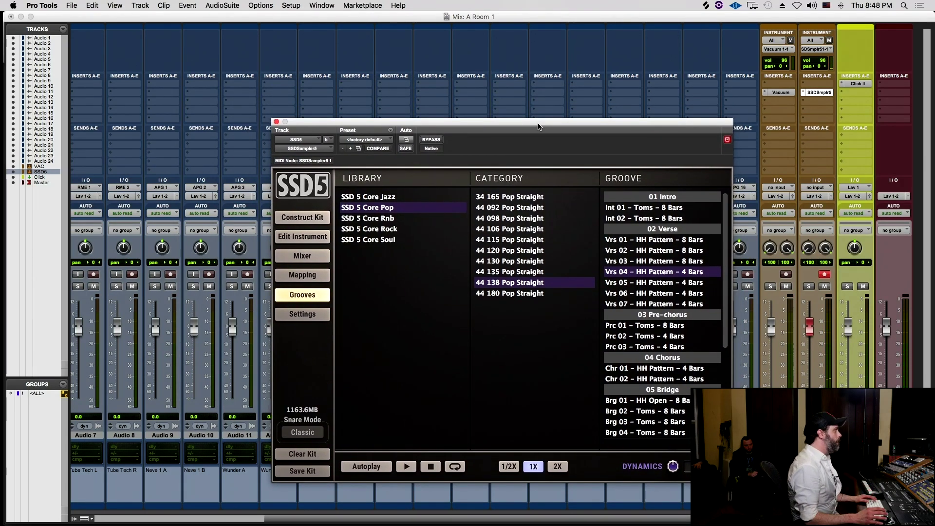
pyautogui.scroll(-2, 668, 348)
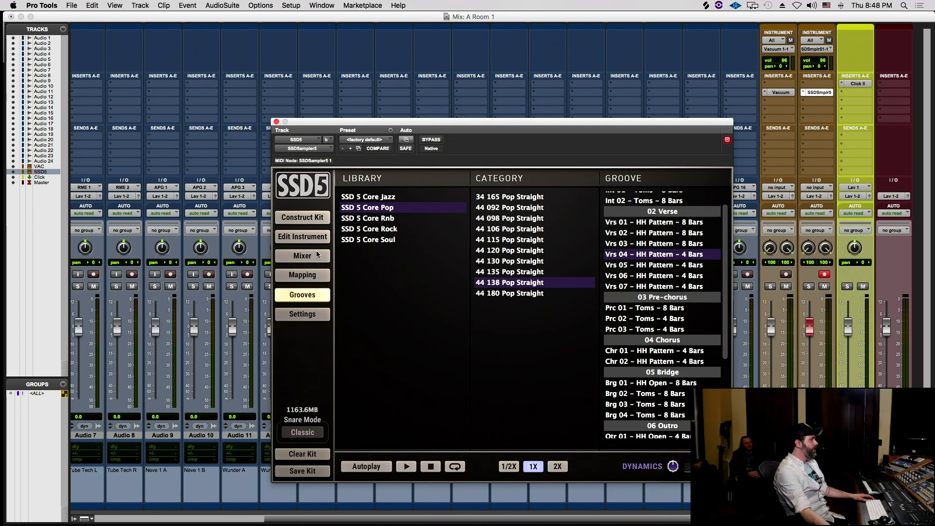
pyautogui.press('super+Tab')
pyautogui.press('super+Tab')
pyautogui.press('super+Tab')
pyautogui.press('super+Tab')
pyautogui.press('super+Tab')
pyautogui.press('super+Tab')
pyautogui.press('super+Tab')
pyautogui.press('super+Tab')
pyautogui.press('super+Tab')
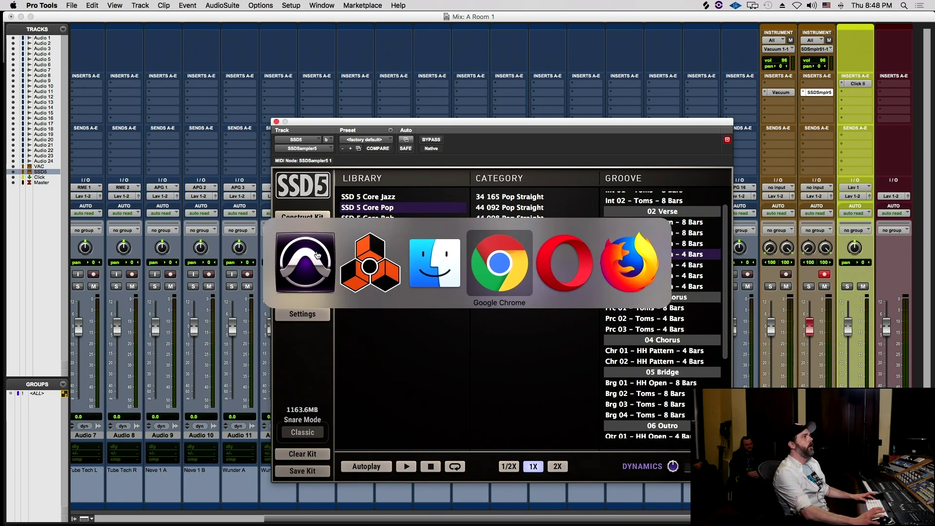
pyautogui.press('super+Tab')
pyautogui.press('super+Tab')
pyautogui.press('super+Tab')
pyautogui.press('super+Tab')
pyautogui.press('super+Tab')
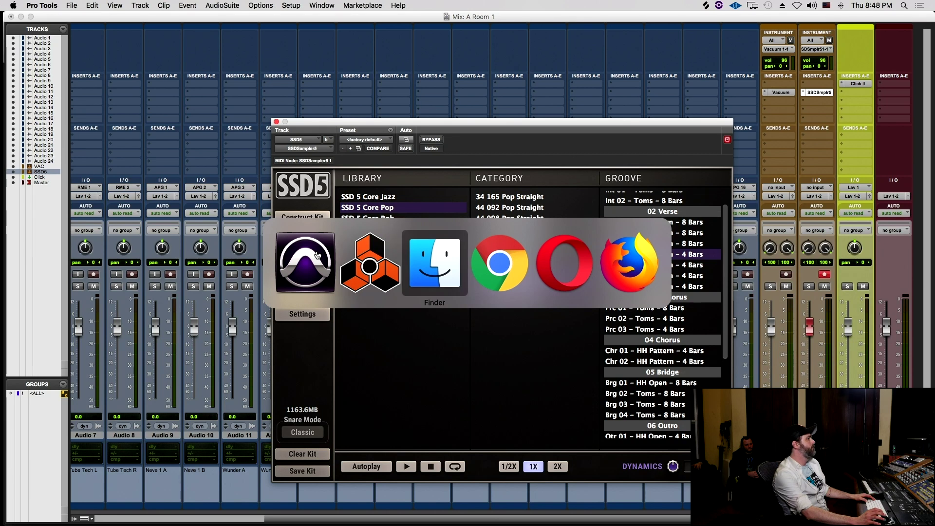
# - Load splice.com in a new Chrome window
pyautogui.press('super+Tab')
pyautogui.press('super+Tab')
pyautogui.press('super+Tab')
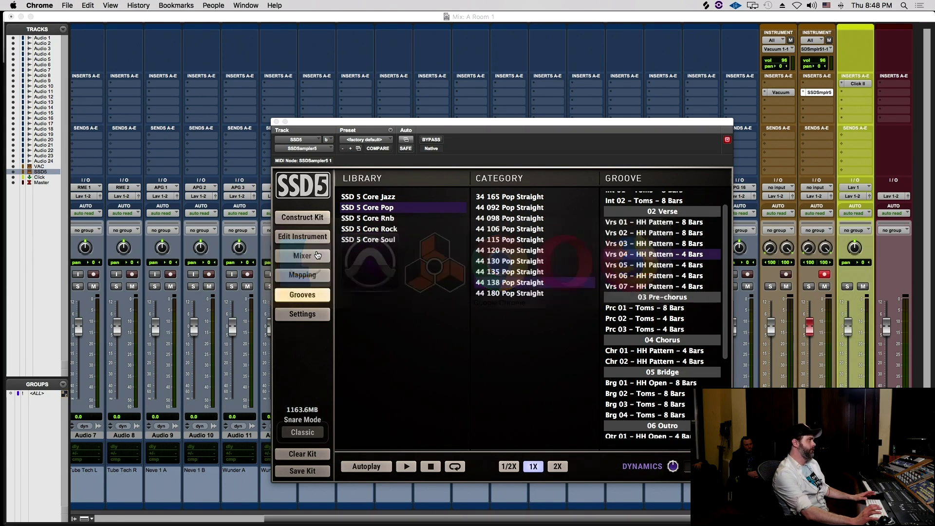
pyautogui.press('super+n')
pyautogui.write('so=')
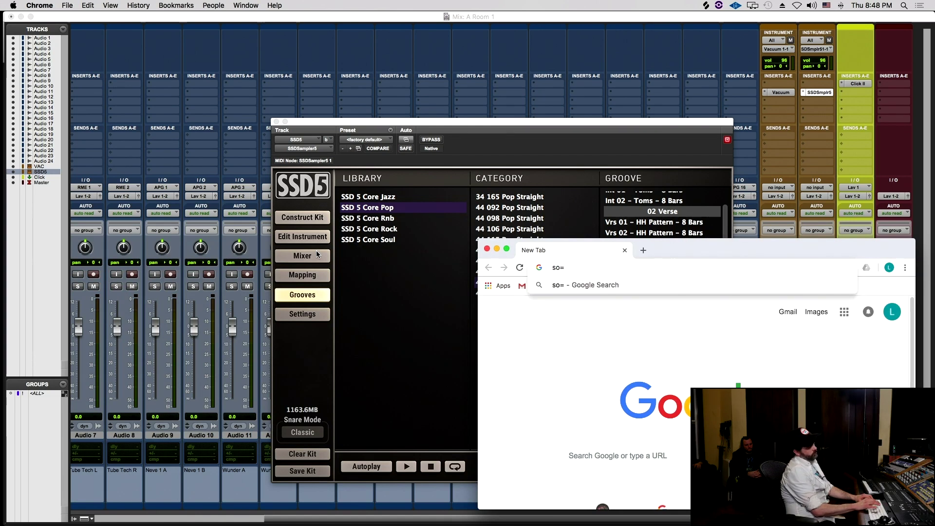
pyautogui.press('BackSpace')
pyautogui.press('BackSpace')
pyautogui.write('plicec')
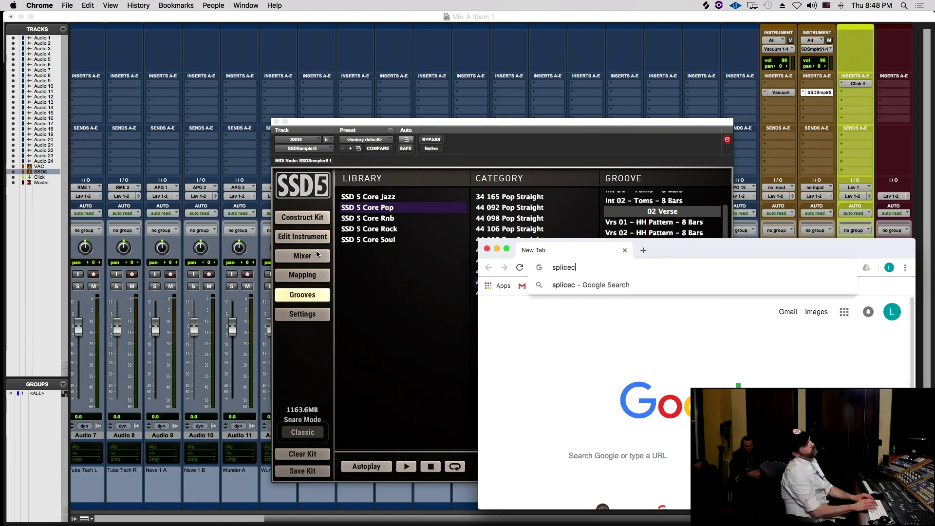
pyautogui.press('BackSpace')
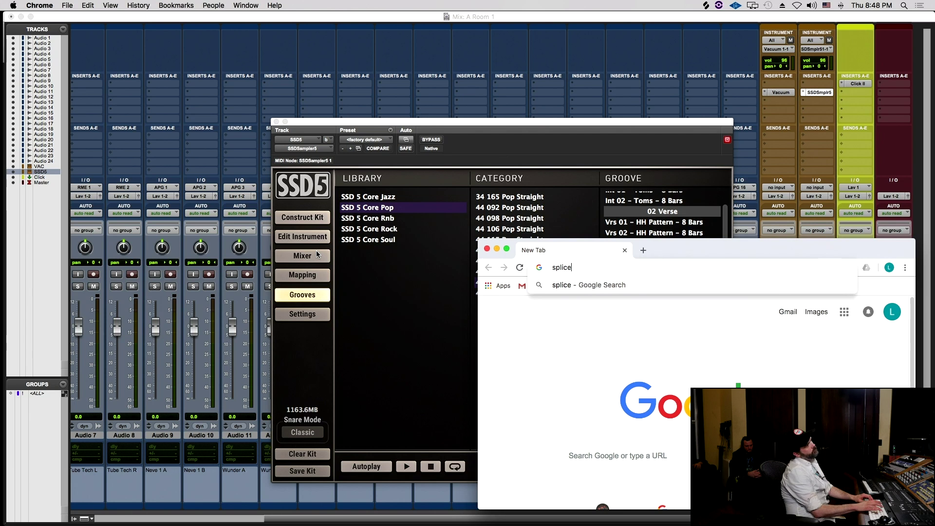
pyautogui.write('.com')
pyautogui.press('Return')
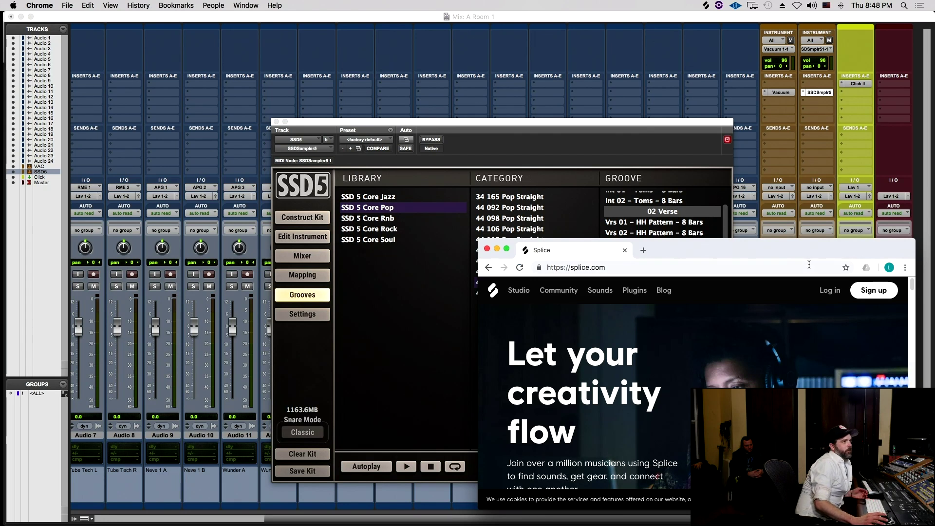
# - On Splice's sign-in page, enter the account e-mail and password and submit
pyautogui.click(830, 289)
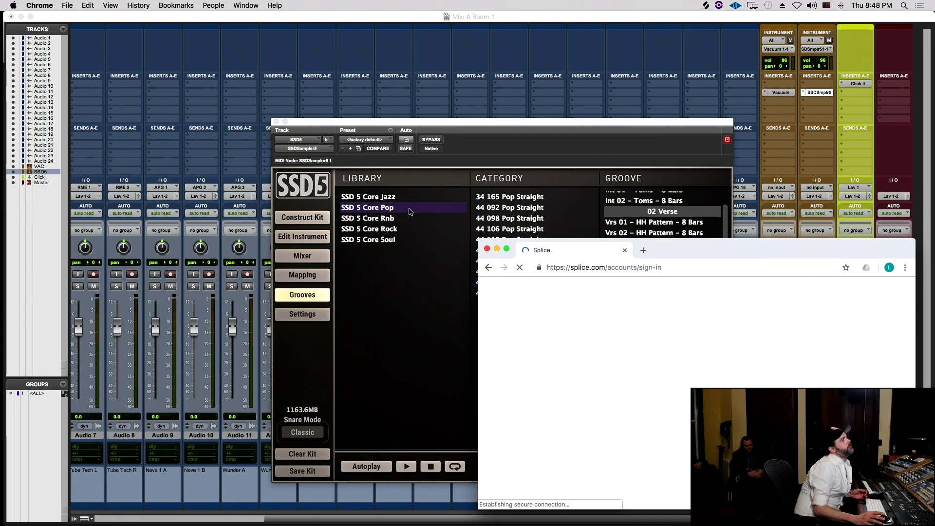
pyautogui.moveTo(479, 243); pyautogui.dragTo(350, 152)
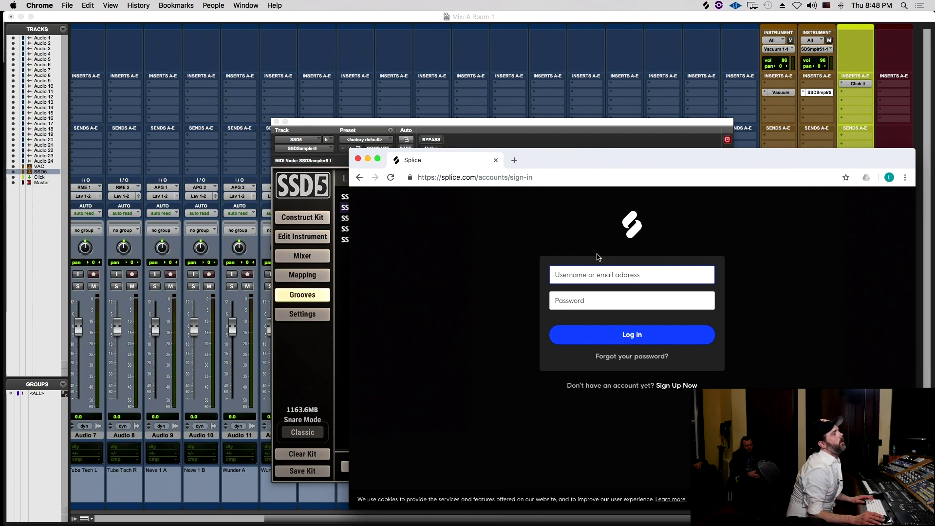
pyautogui.click(584, 270)
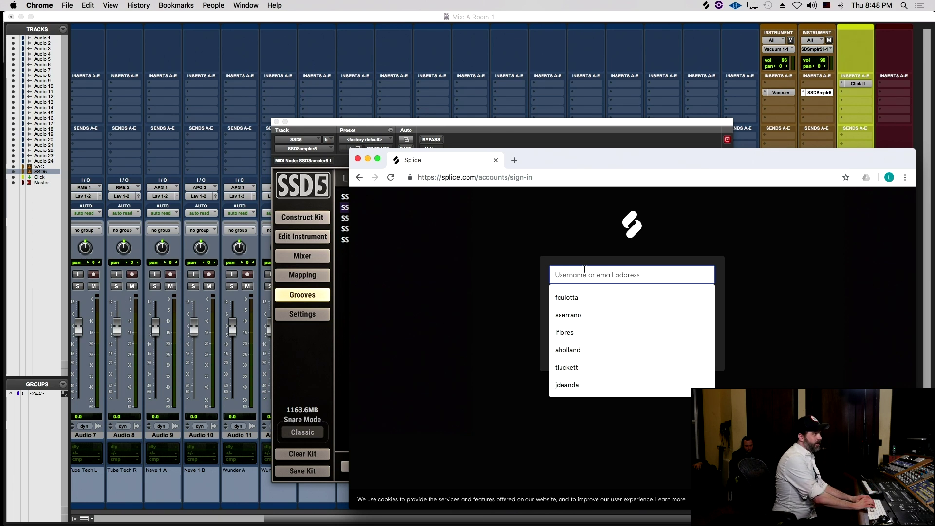
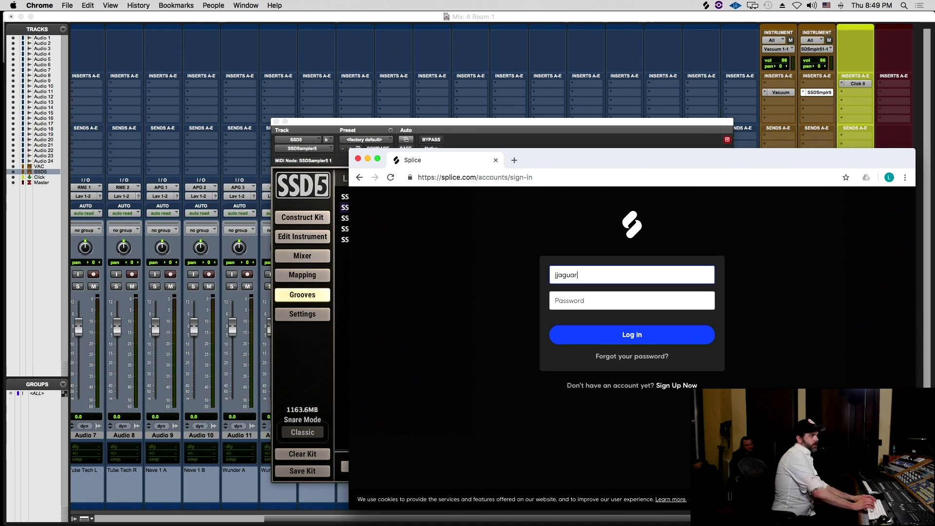
pyautogui.press('Tab')
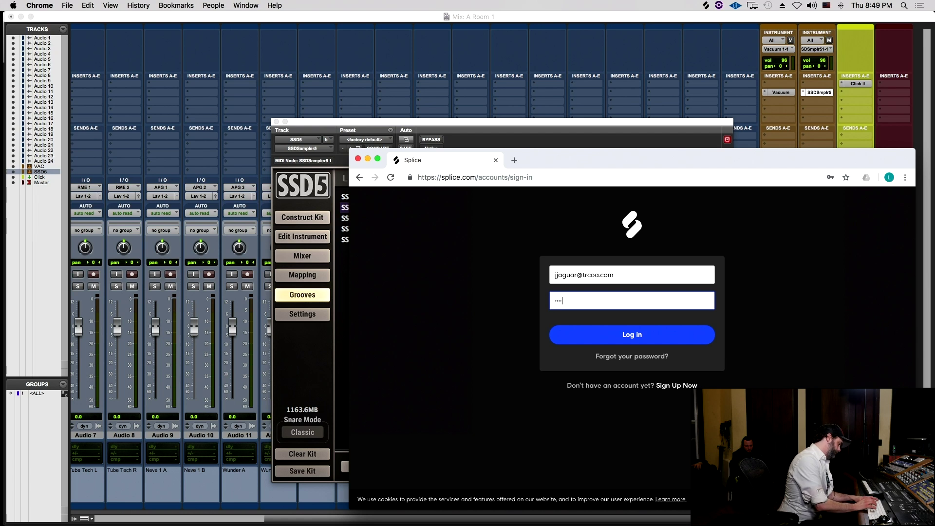
pyautogui.write('••')
pyautogui.press('BackSpace')
pyautogui.write('•')
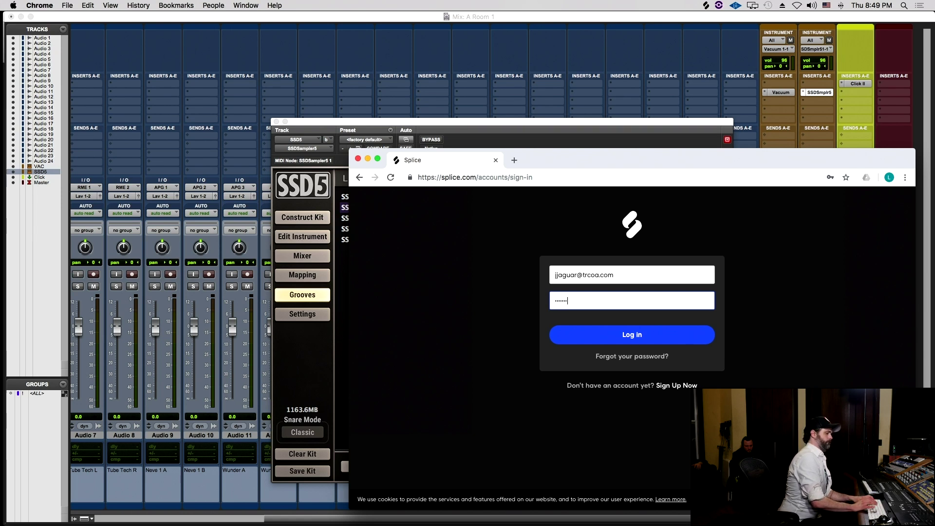
pyautogui.write('•')
pyautogui.press('Return')
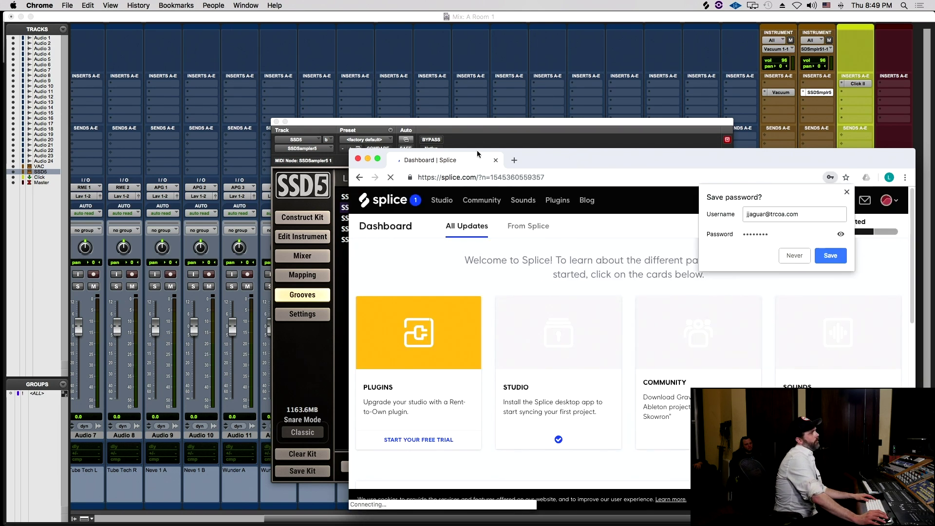
# - Dismiss the save-password prompt and browse the packs in Splice's Sounds library
pyautogui.click(847, 192)
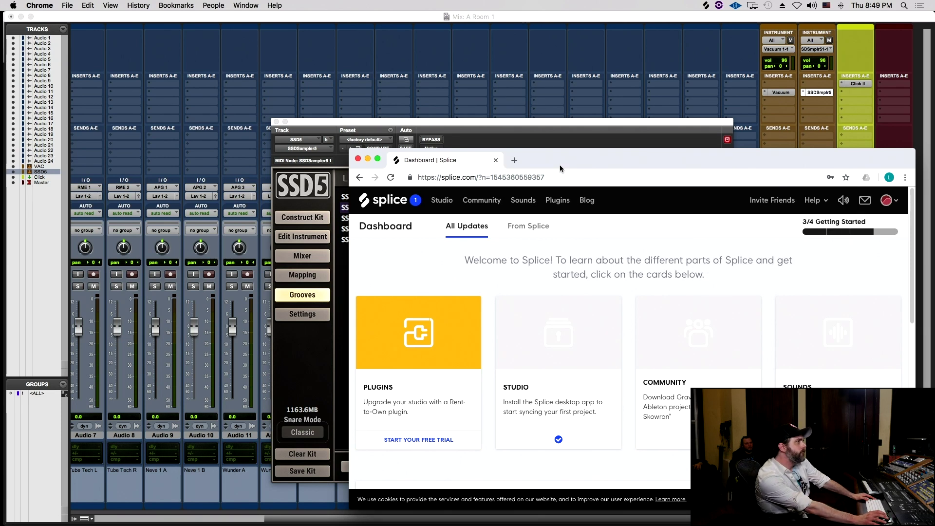
pyautogui.moveTo(561, 163); pyautogui.dragTo(517, 133)
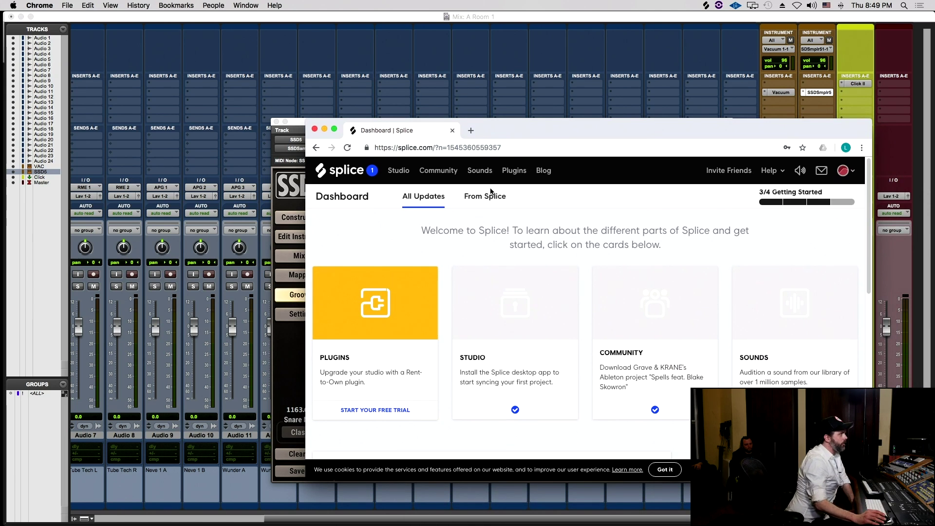
pyautogui.click(485, 170)
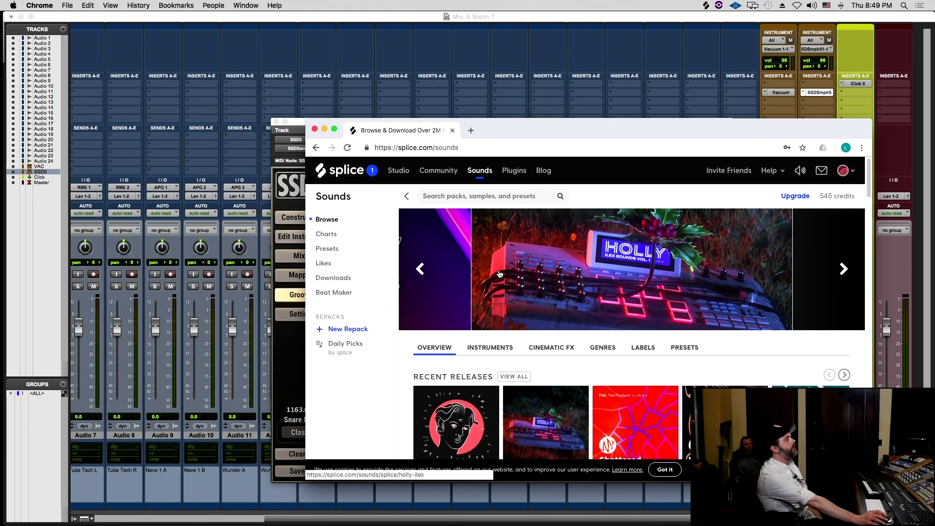
pyautogui.scroll(-4, 499, 274)
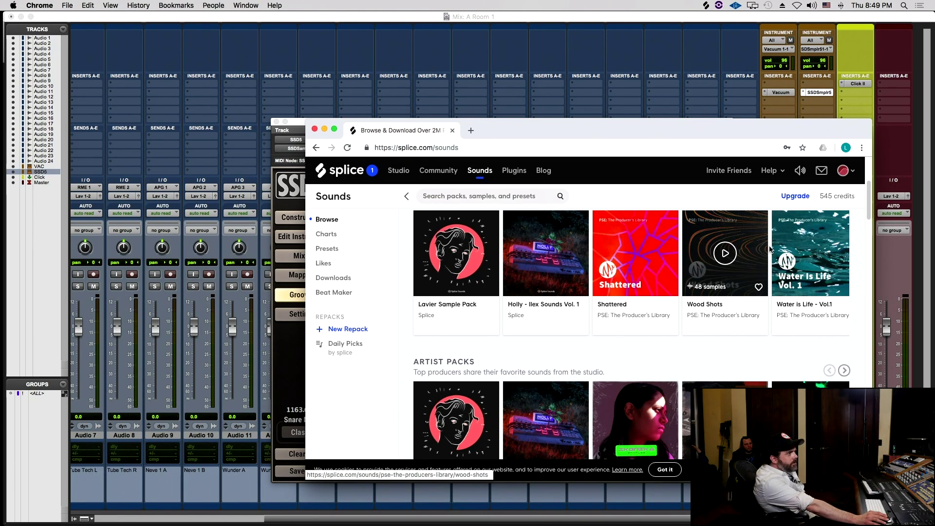
pyautogui.scroll(-3, 578, 286)
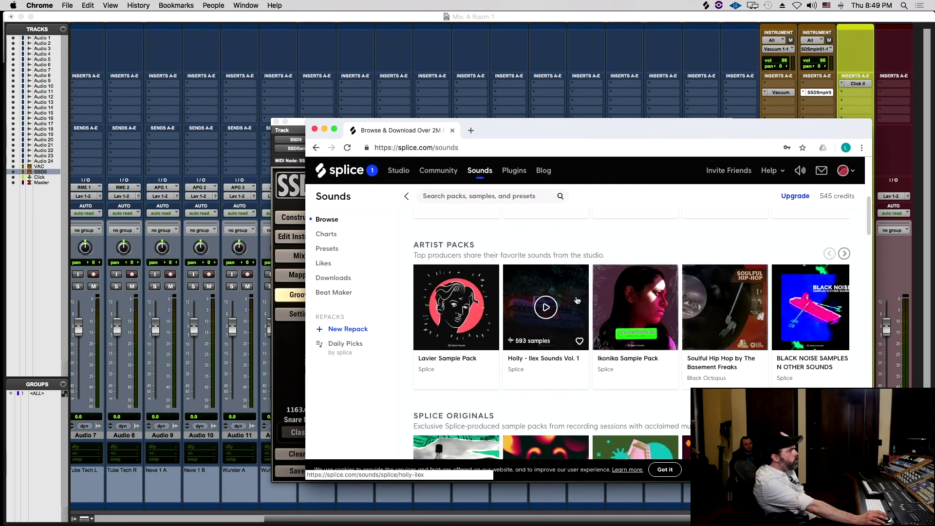
pyautogui.scroll(-6, 576, 302)
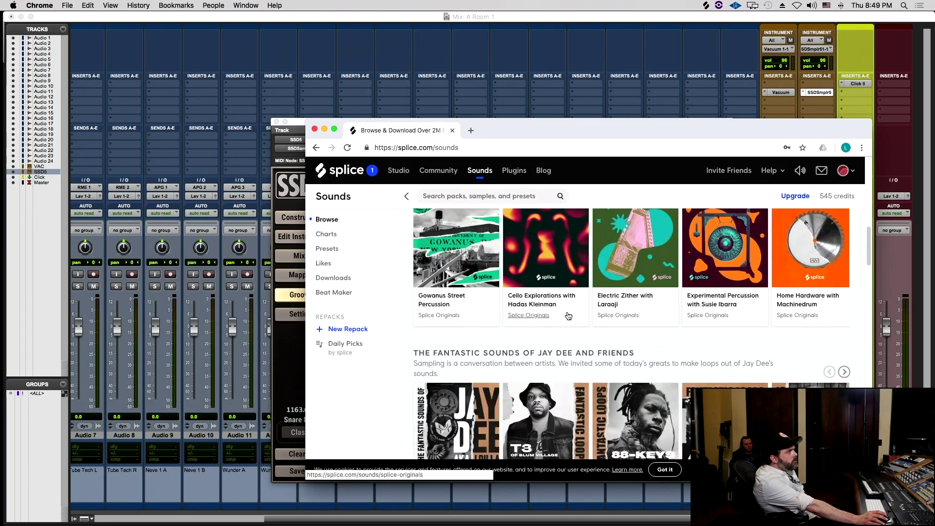
pyautogui.scroll(-2, 568, 316)
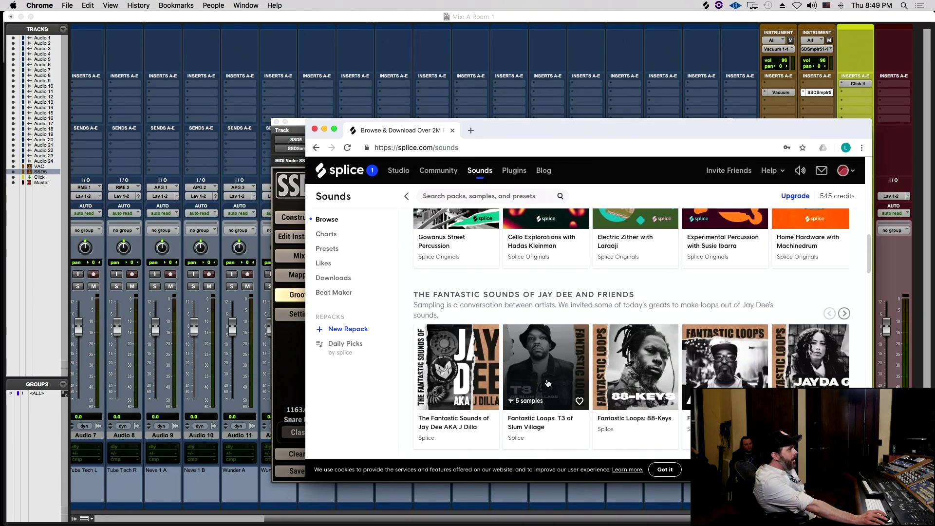
pyautogui.scroll(8, 541, 371)
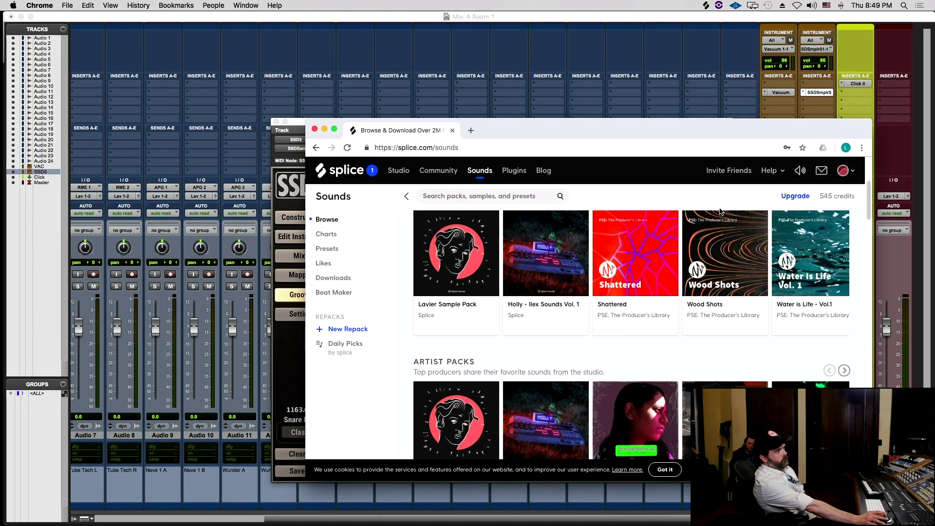
# - Open the Wood Shots pack, play its demo and first sample, then go back
pyautogui.click(722, 246)
pyautogui.click(522, 301)
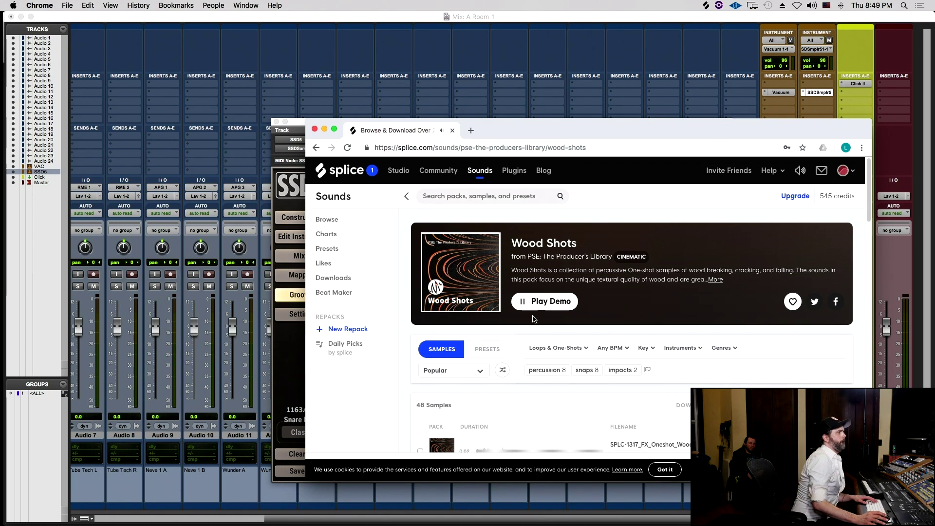
pyautogui.scroll(-5, 340, 314)
pyautogui.click(515, 327)
pyautogui.click(466, 333)
pyautogui.scroll(5, 475, 312)
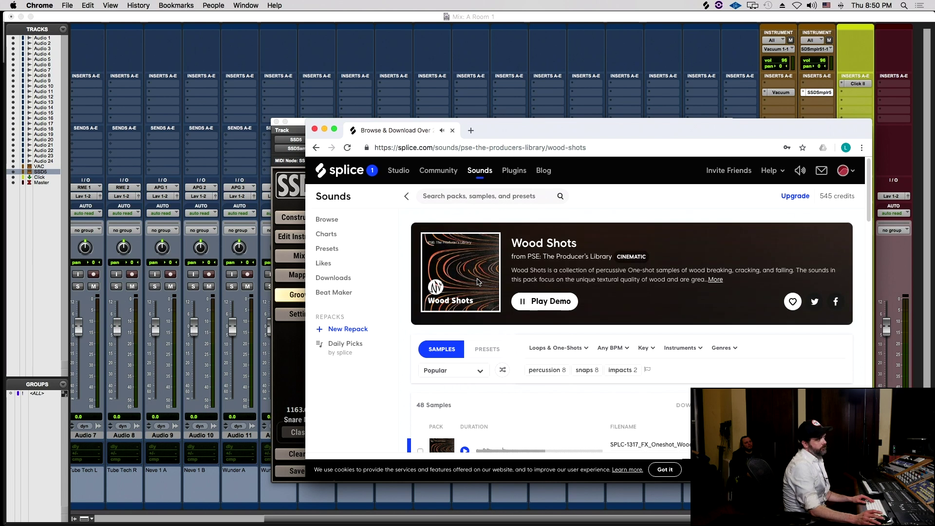
pyautogui.click(315, 147)
pyautogui.moveTo(531, 128); pyautogui.dragTo(508, 132)
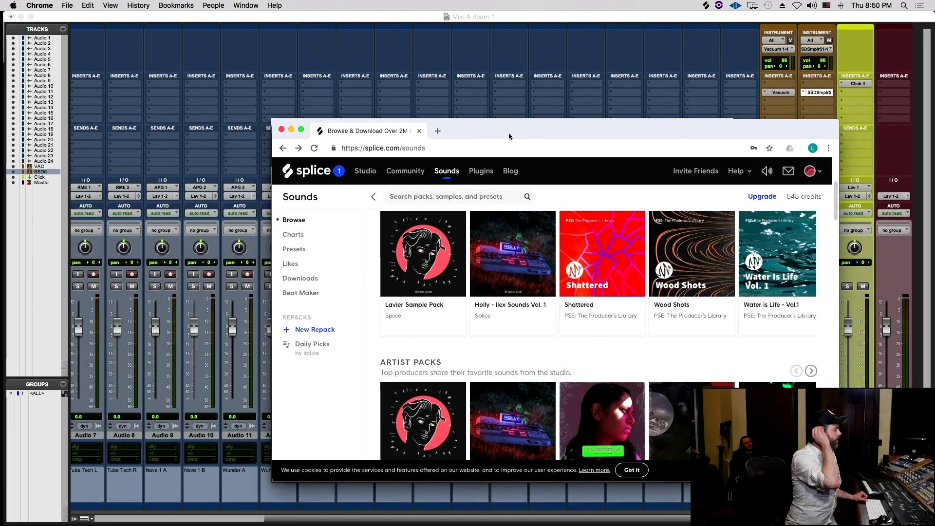
# - Check the audio output devices, then open Splice's Downloads list of 135 samples
pyautogui.keyDown('alt'); pyautogui.click(810, 5); pyautogui.keyUp('alt')
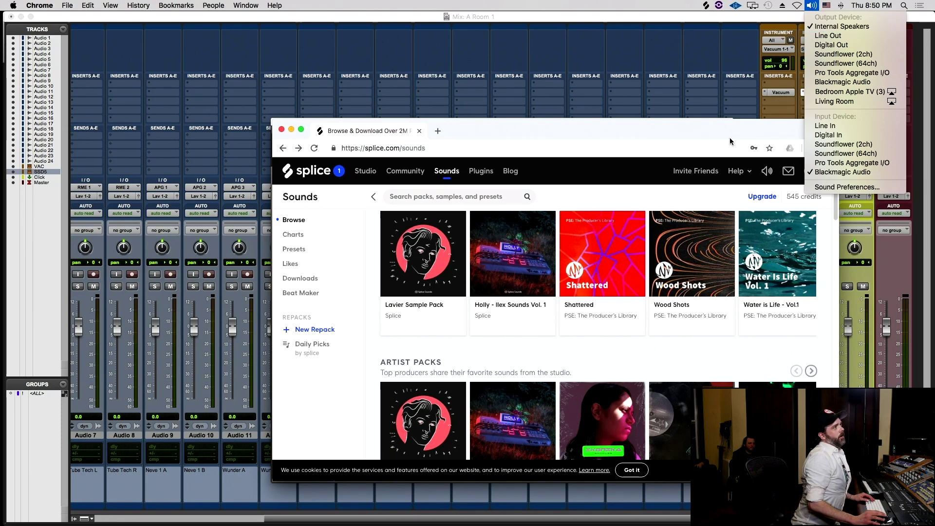
pyautogui.click(659, 130)
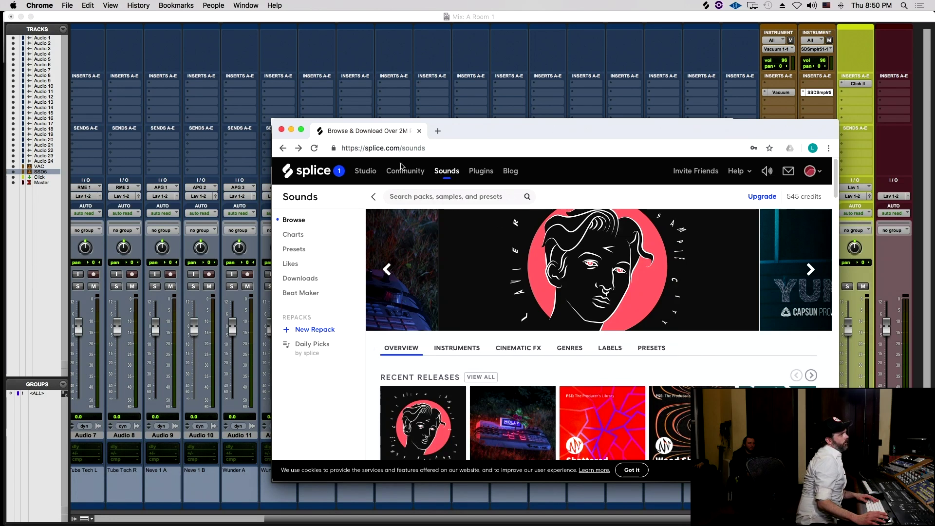
pyautogui.click(350, 171)
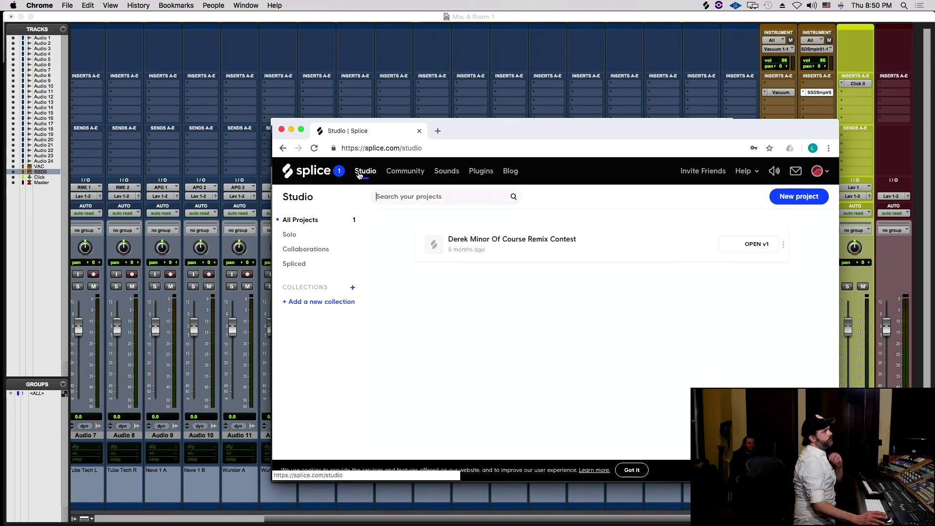
pyautogui.click(446, 171)
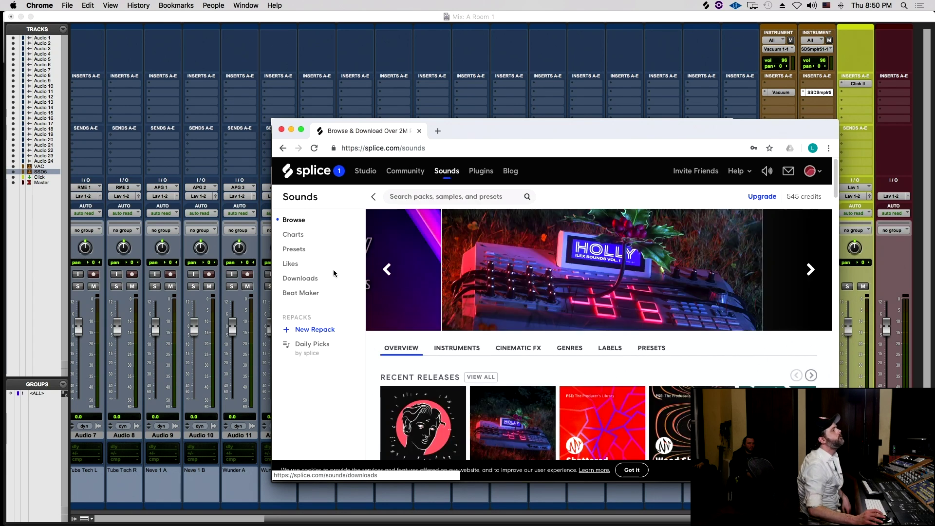
pyautogui.click(311, 279)
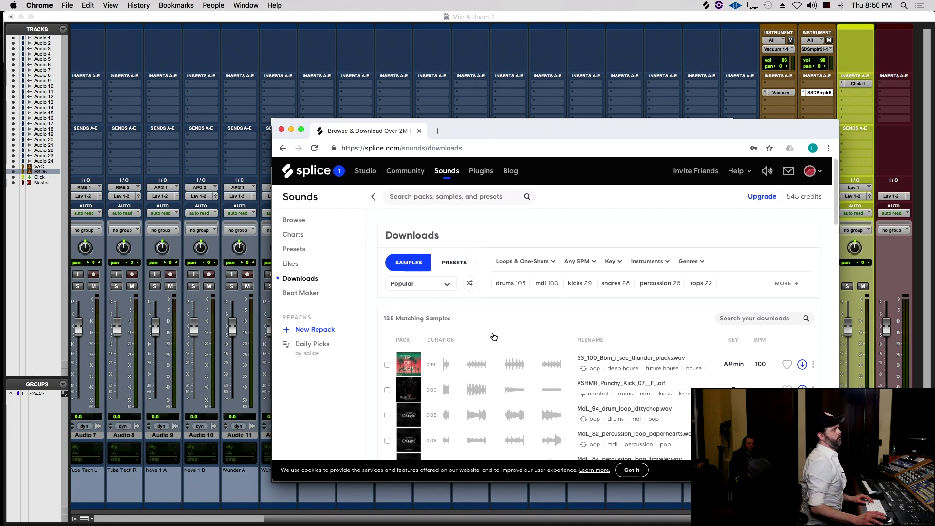
pyautogui.scroll(-5, 495, 334)
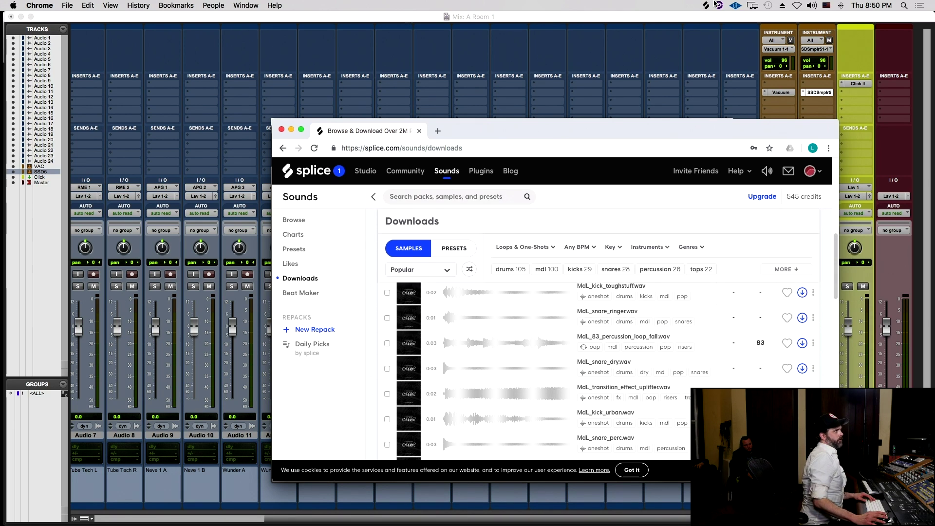
pyautogui.click(718, 5)
# - Launch Splice Desktop, close the Avid Application Manager, enlarge the Splice window and dismiss its tips
pyautogui.click(707, 5)
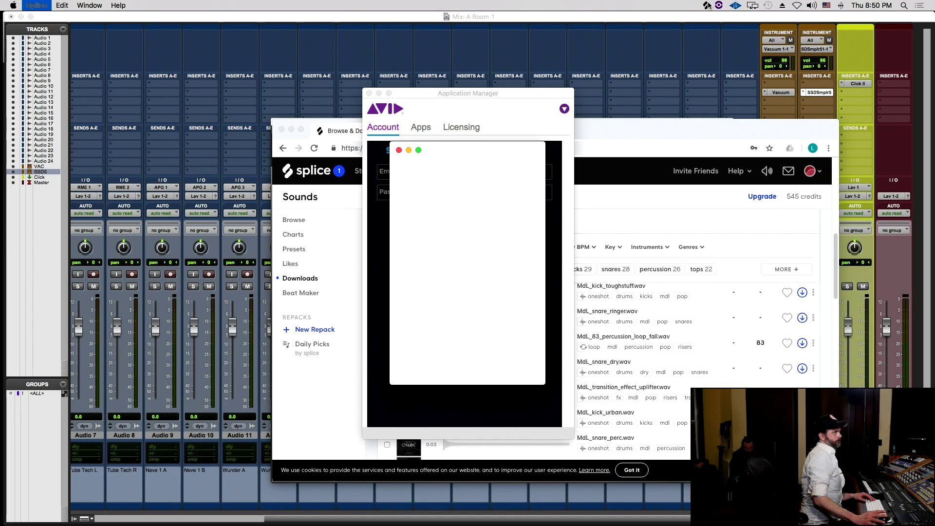
pyautogui.click(369, 93)
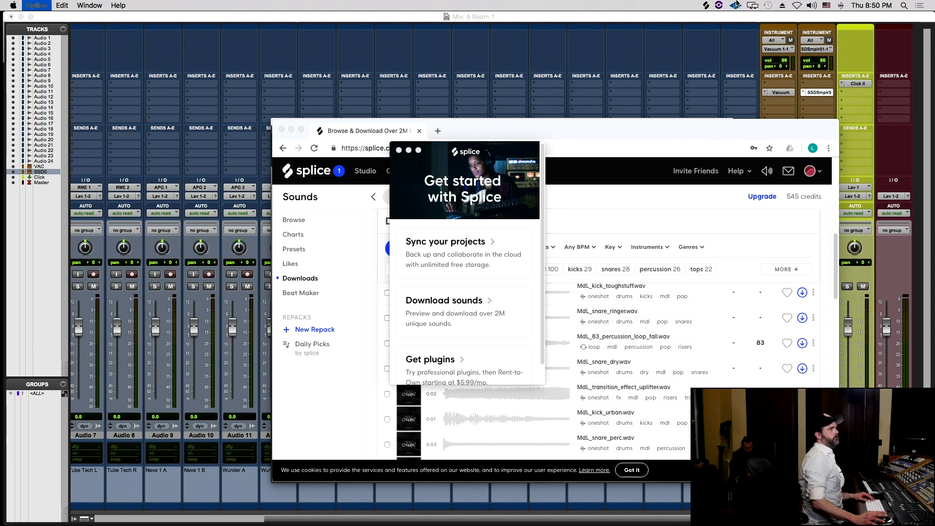
pyautogui.click(706, 5)
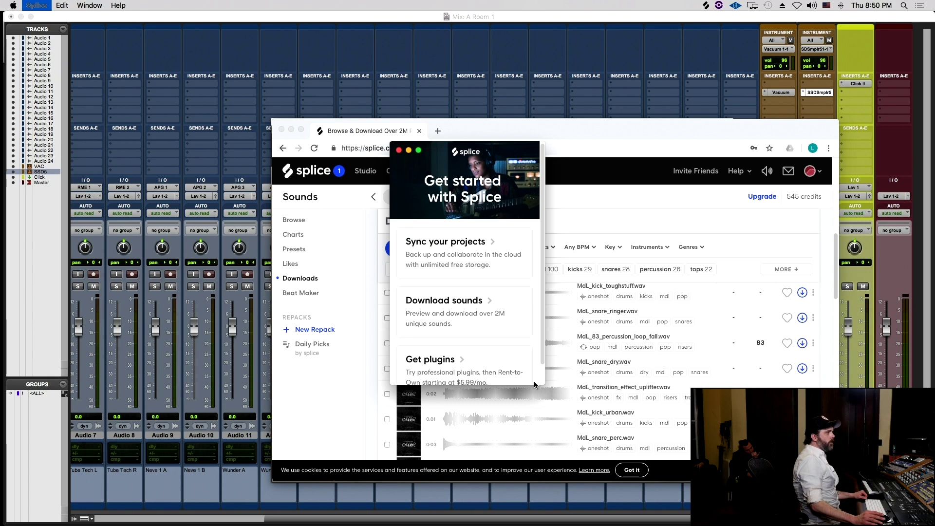
pyautogui.moveTo(546, 381); pyautogui.dragTo(755, 475)
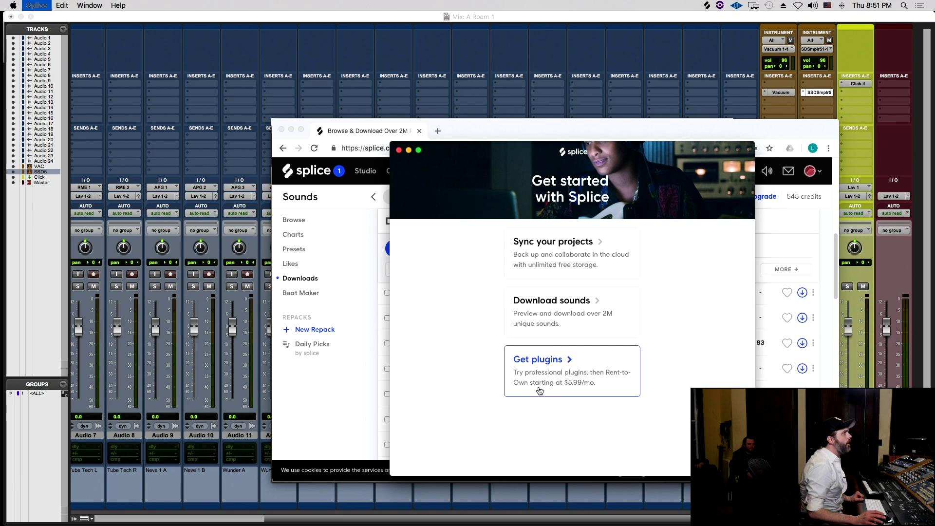
pyautogui.click(553, 255)
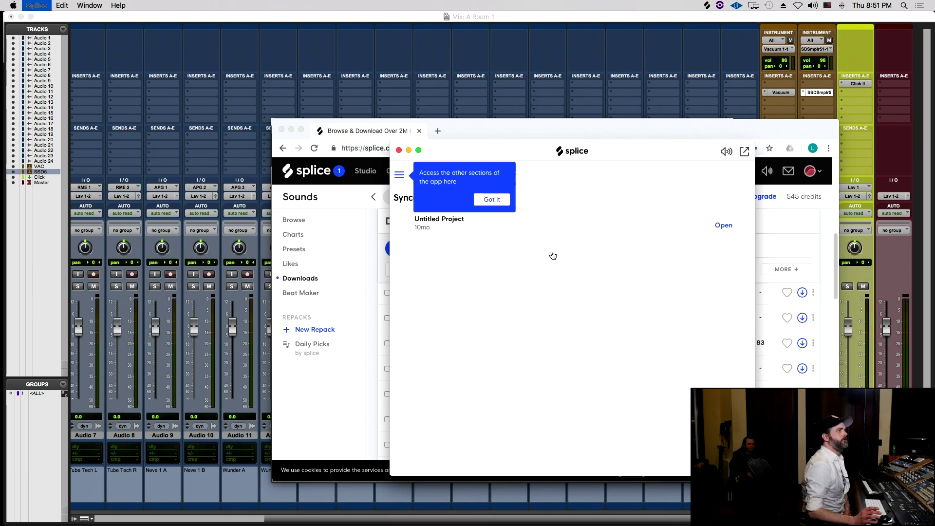
pyautogui.click(489, 199)
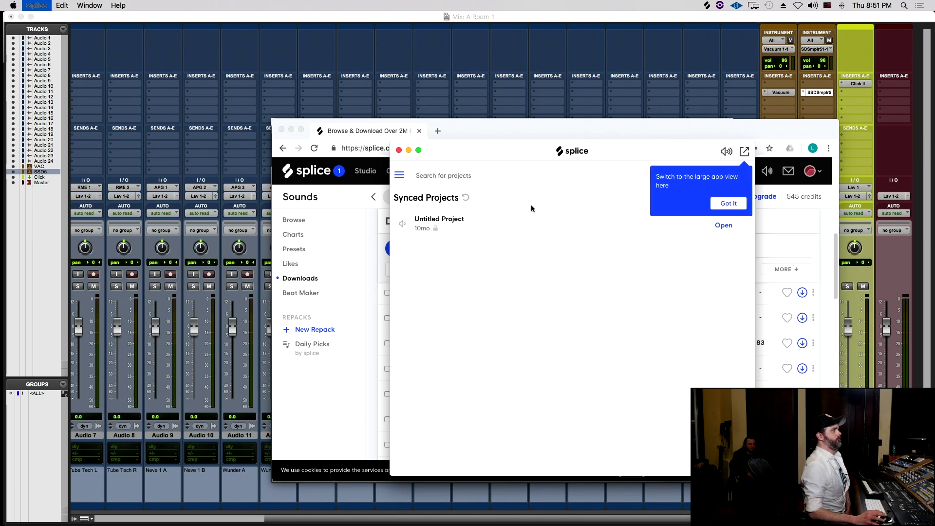
pyautogui.click(738, 205)
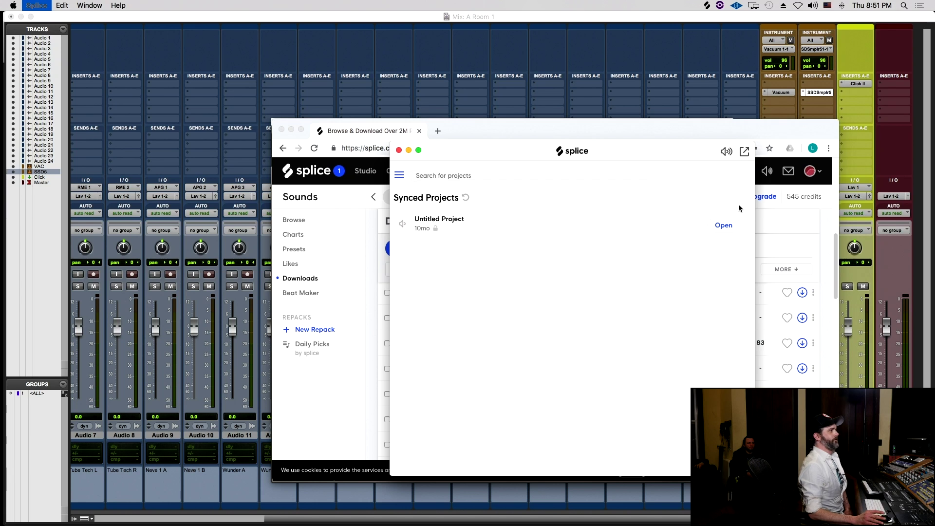
# - Log out of the current account from the Splice menu in the menu bar
pyautogui.click(400, 177)
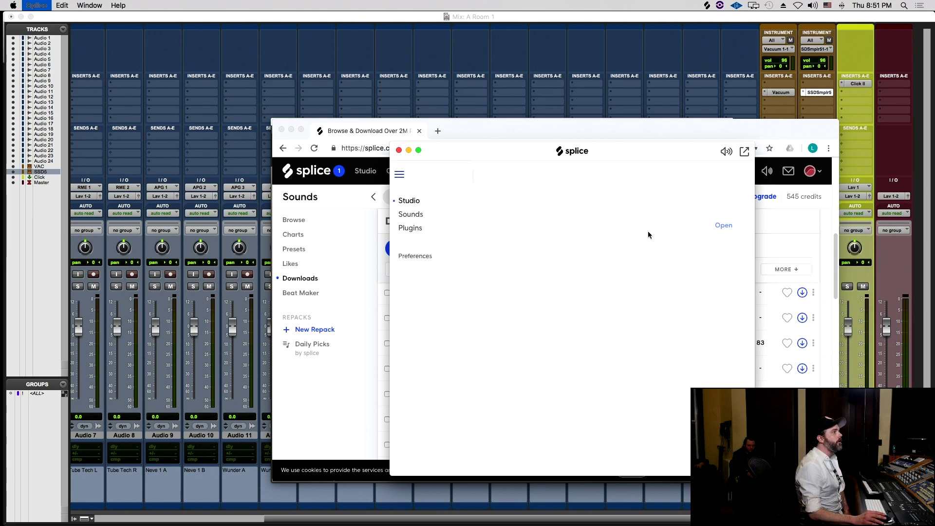
pyautogui.click(701, 228)
pyautogui.click(91, 5)
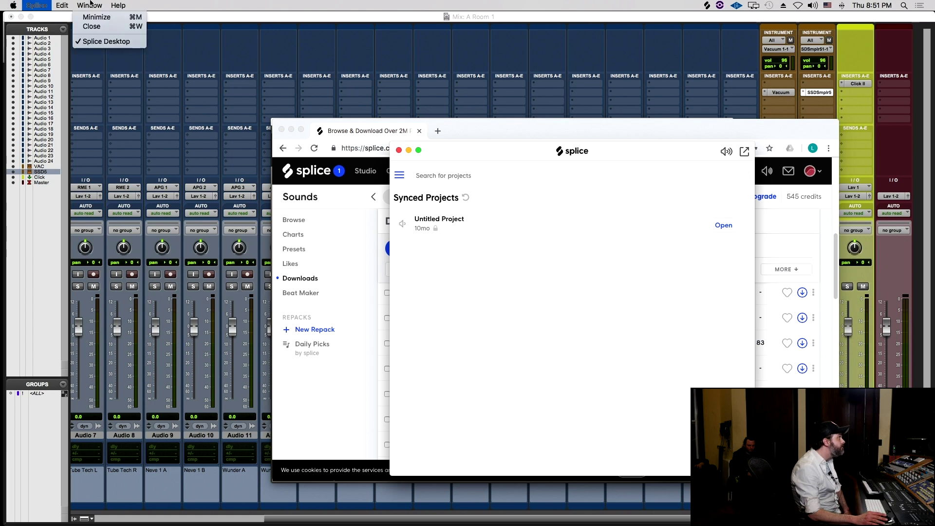
pyautogui.moveTo(43, 5)
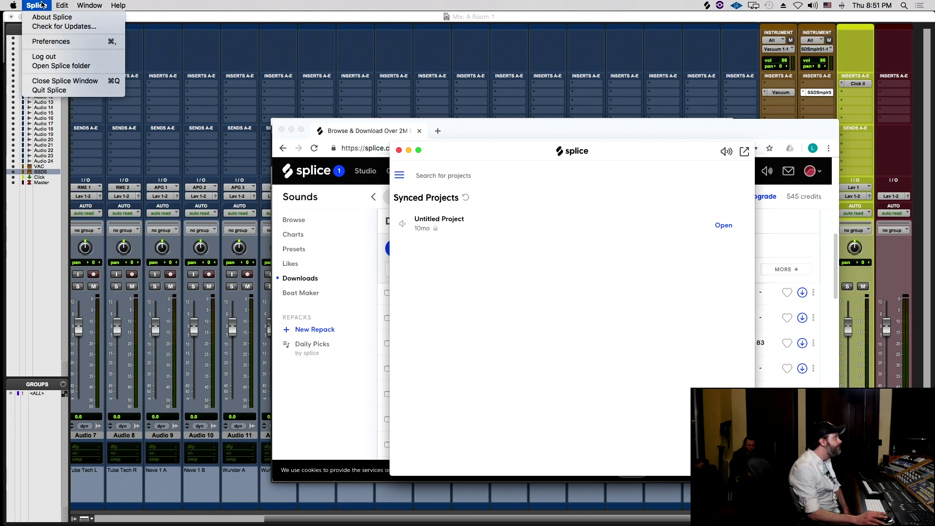
pyautogui.click(36, 57)
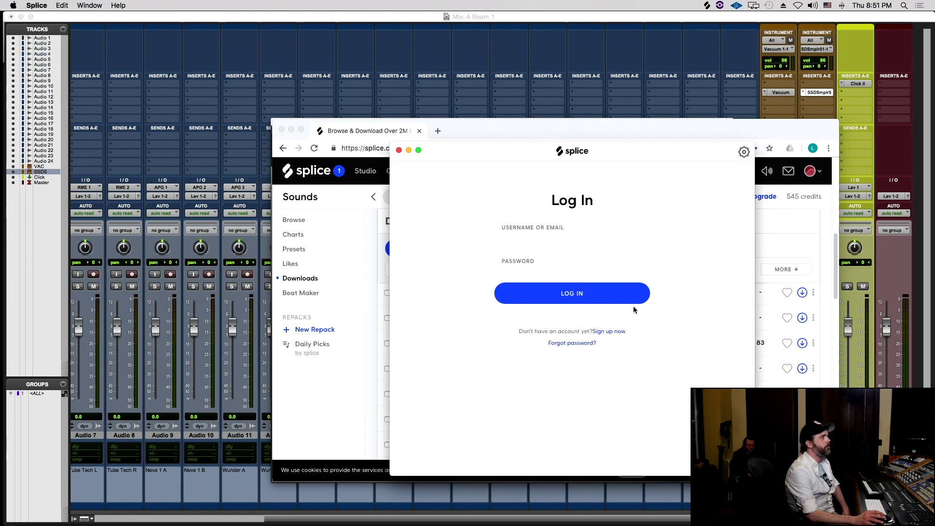
# - Log in to Splice with the other account's e-mail and password
pyautogui.click(563, 237)
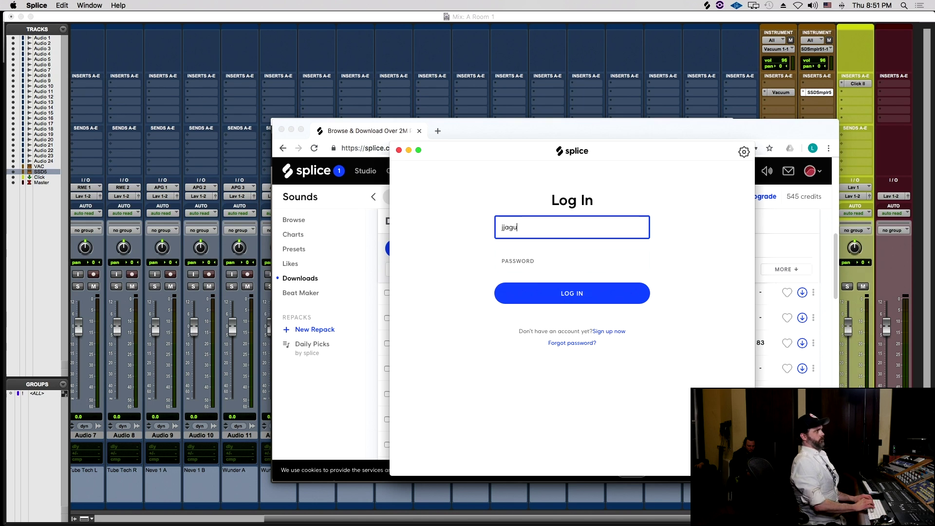
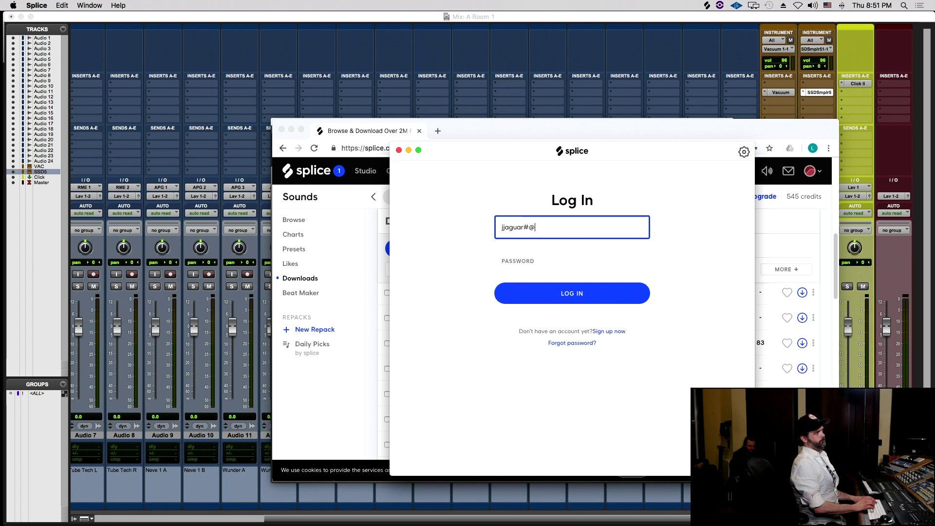
pyautogui.press('Tab')
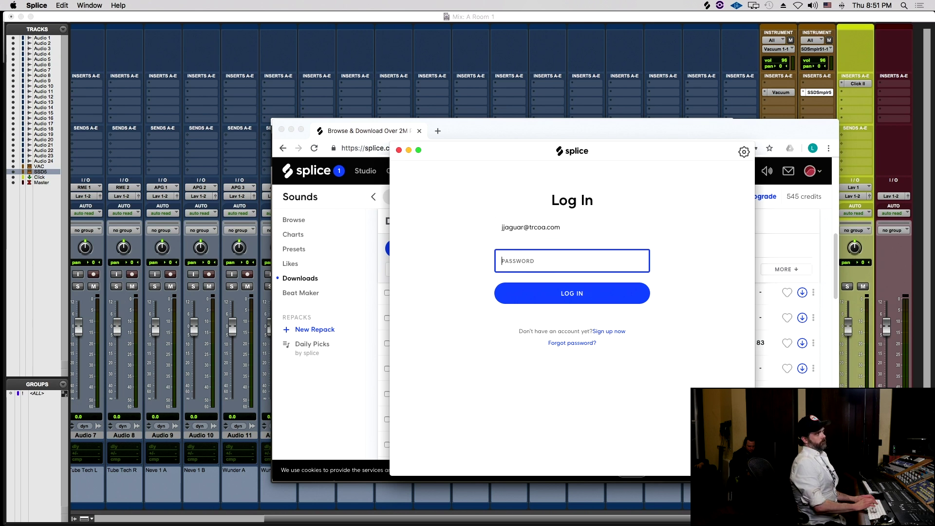
pyautogui.write('••••••')
pyautogui.press('Return')
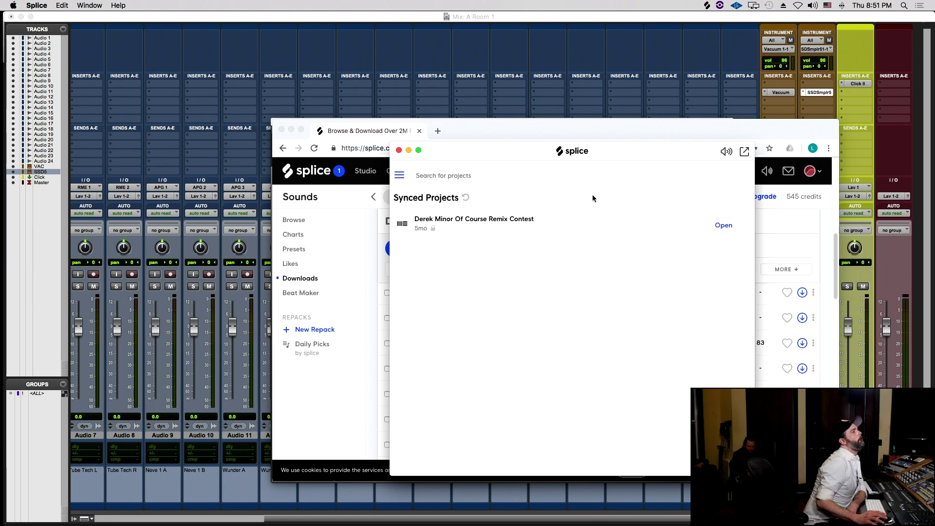
# - Go to the Sounds library through the Splice side menu and look over its packs
pyautogui.click(400, 175)
pyautogui.click(410, 215)
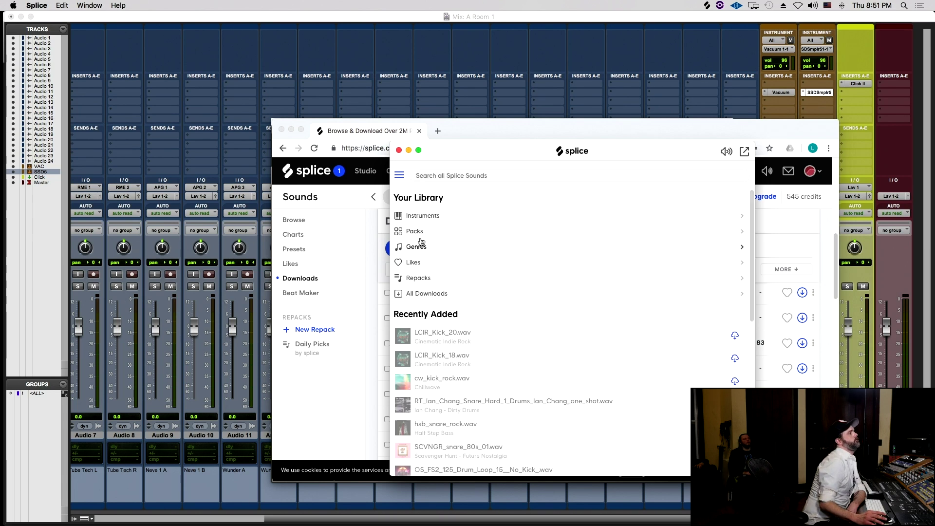
pyautogui.click(415, 231)
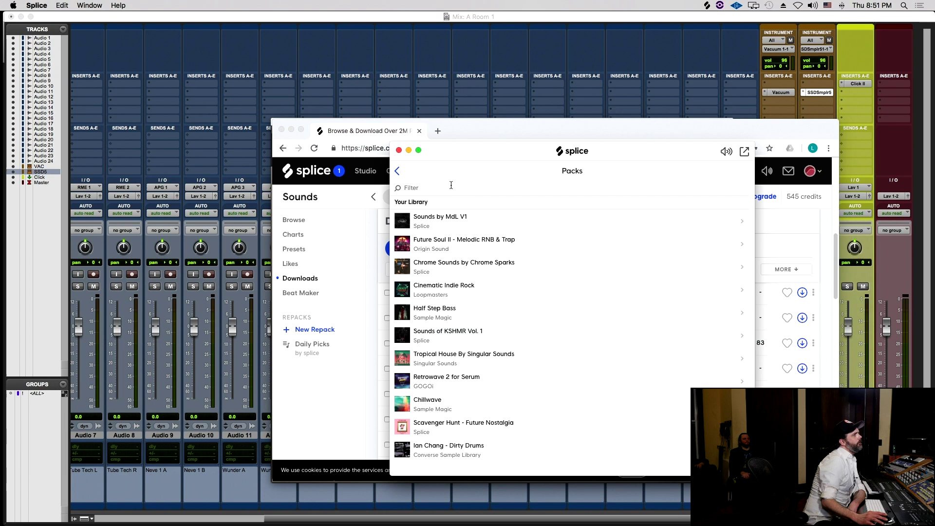
pyautogui.click(398, 171)
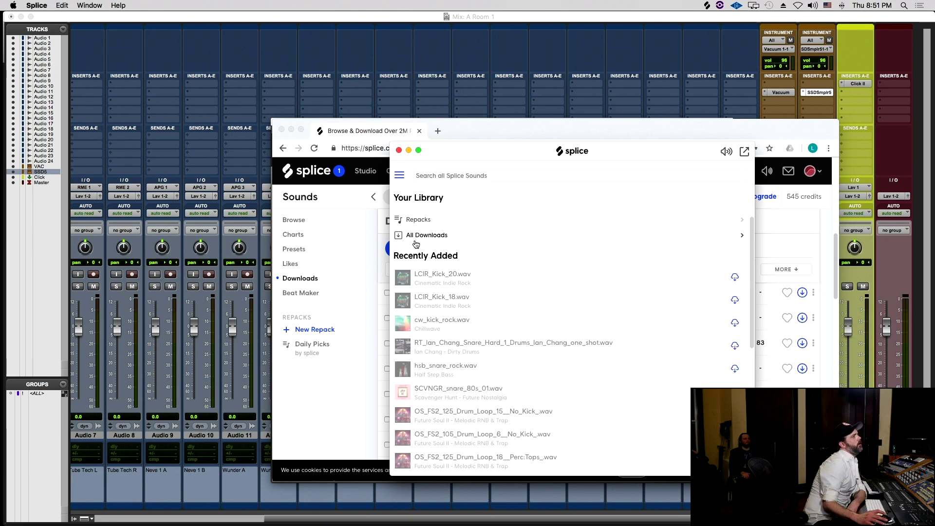
pyautogui.scroll(-3, 420, 233)
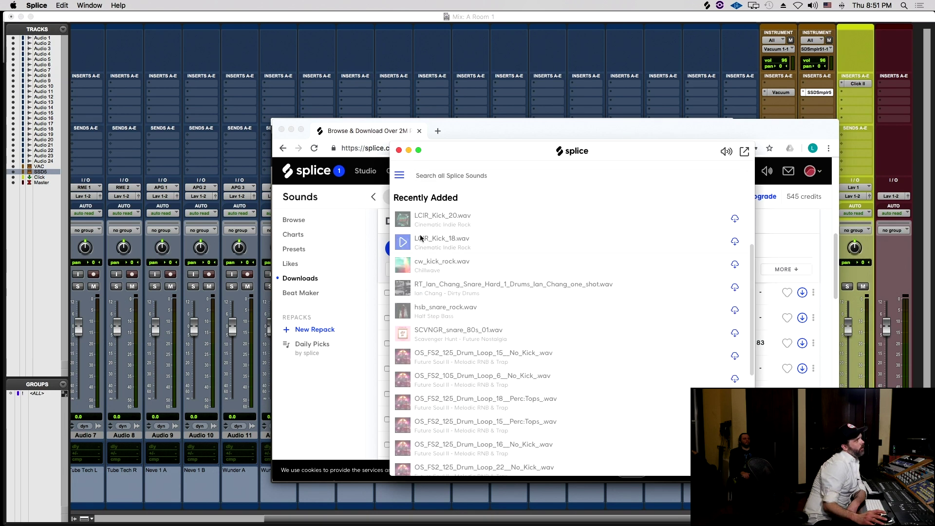
pyautogui.click(400, 176)
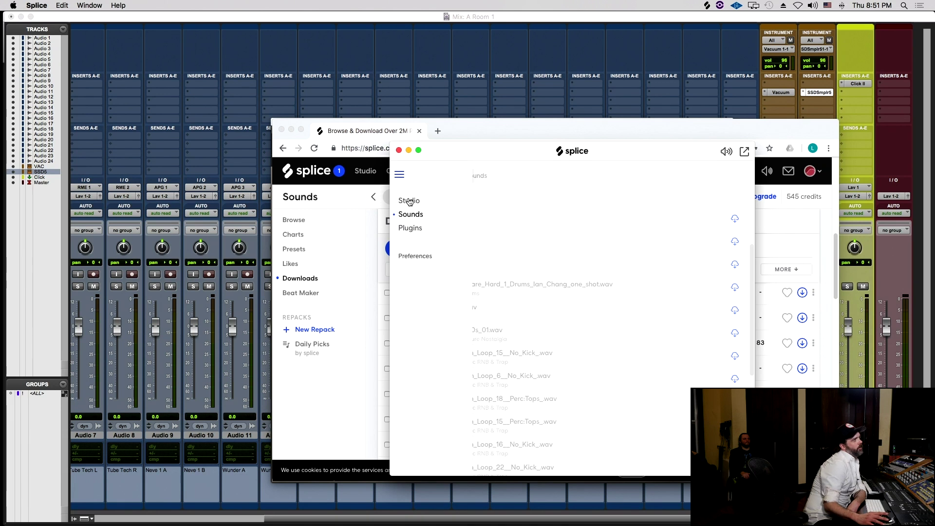
pyautogui.click(411, 214)
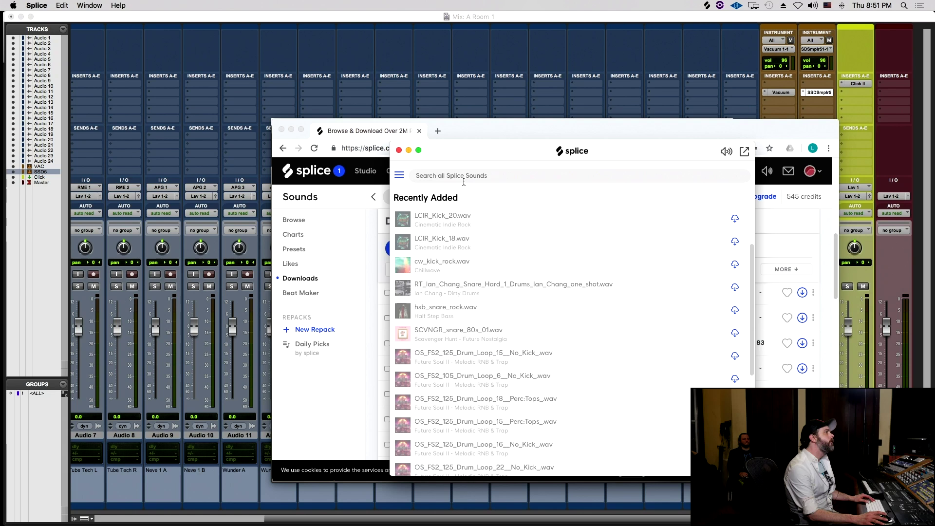
# - Expand Splice to full size with Packs as a cover grid, then bring the downloads web page forward
pyautogui.click(744, 152)
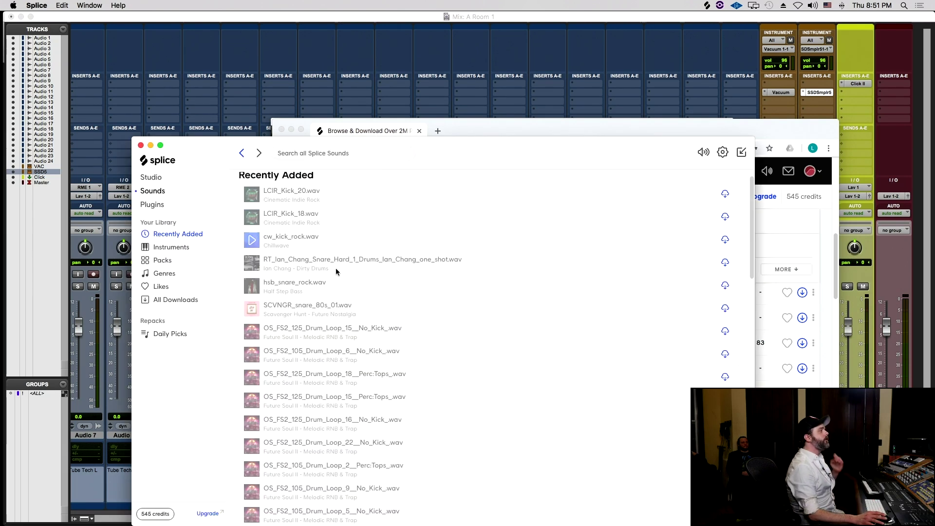
pyautogui.click(162, 259)
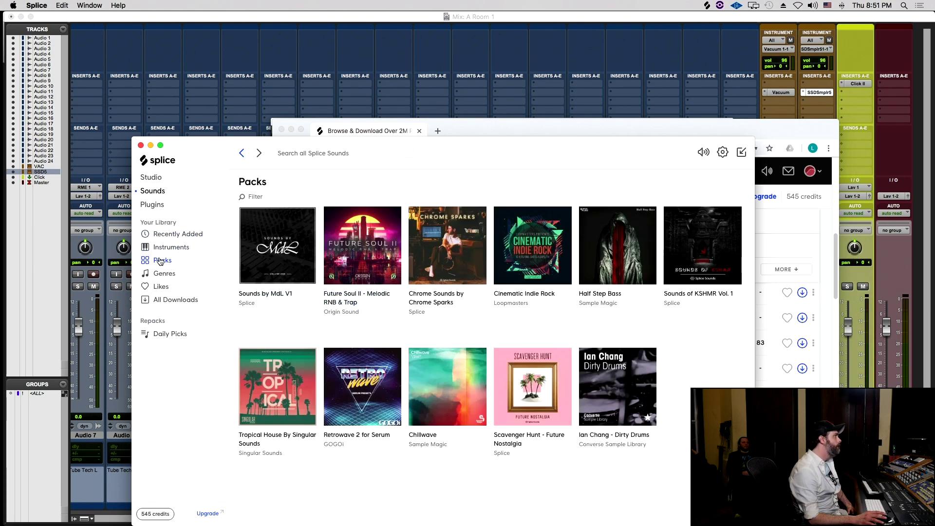
pyautogui.moveTo(578, 145); pyautogui.dragTo(424, 156)
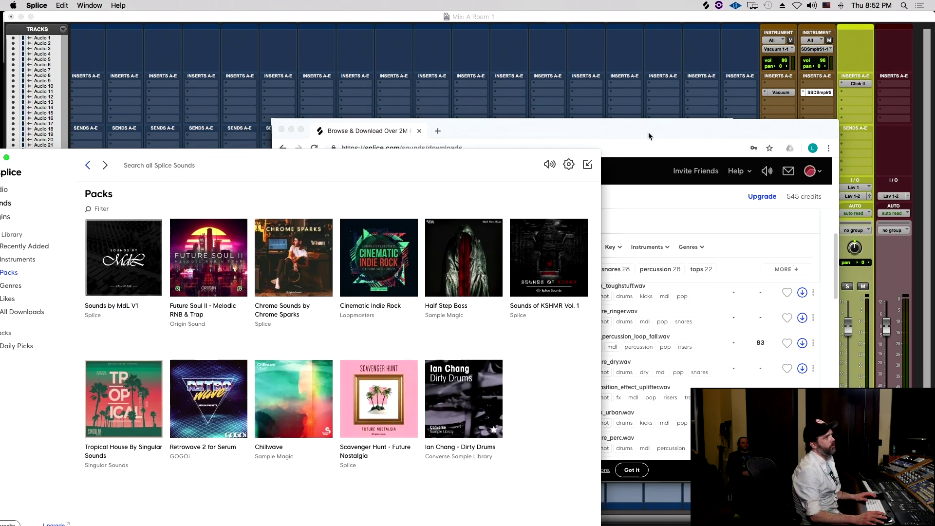
pyautogui.click(608, 133)
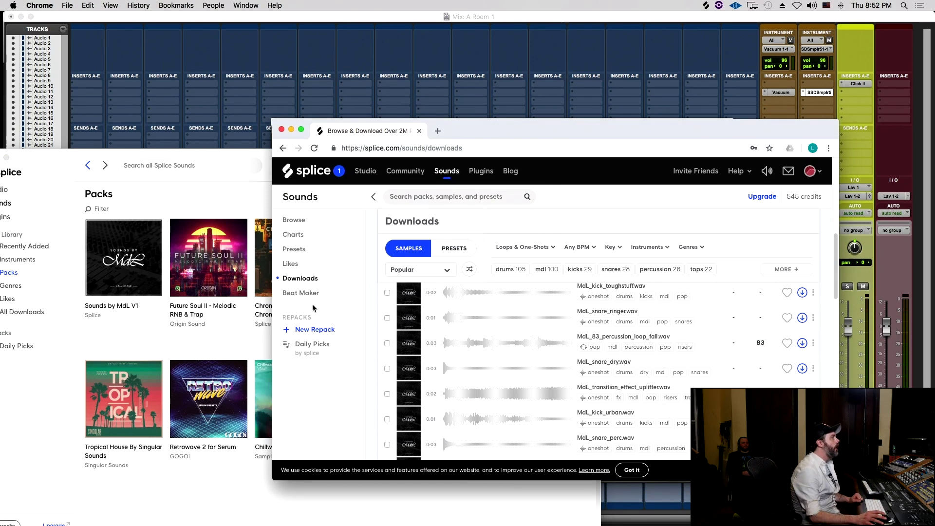
pyautogui.moveTo(725, 131); pyautogui.dragTo(724, 315)
# - Bring SSD5 forward, move from Grooves to Construct Kit, and open its Samples browser
pyautogui.click(652, 176)
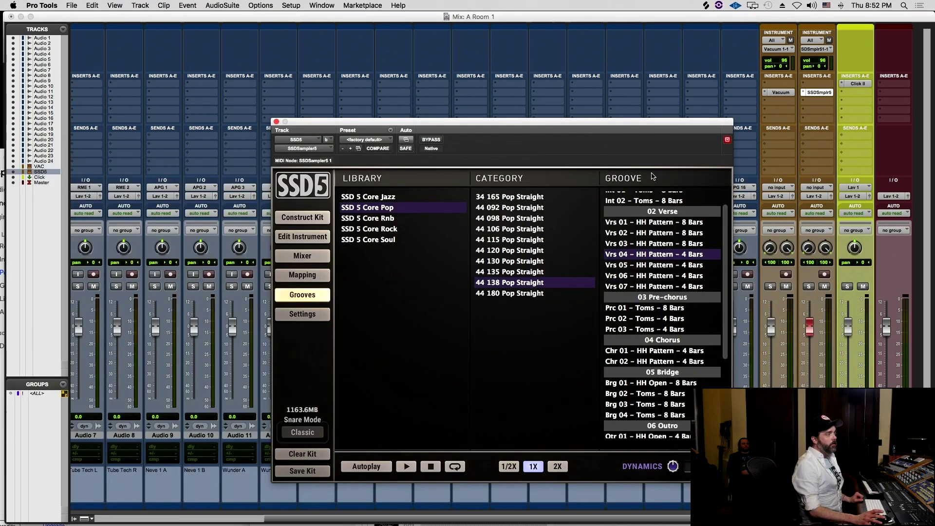
pyautogui.moveTo(270, 188); pyautogui.dragTo(252, 169)
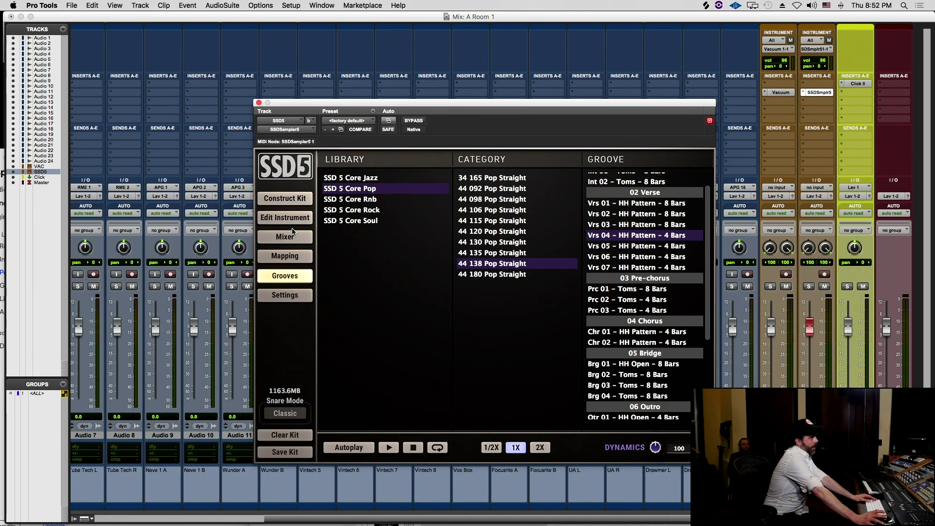
pyautogui.click(291, 218)
pyautogui.click(300, 199)
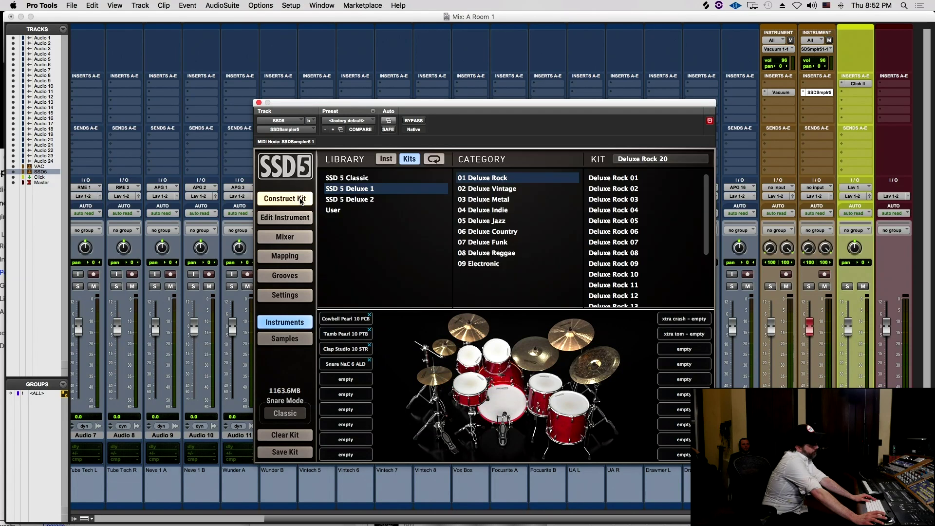
pyautogui.click(292, 219)
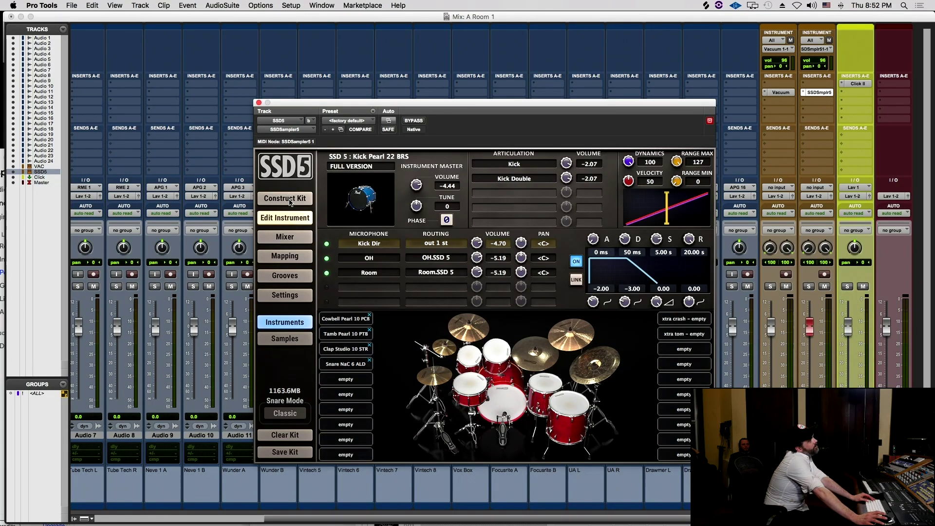
pyautogui.click(291, 200)
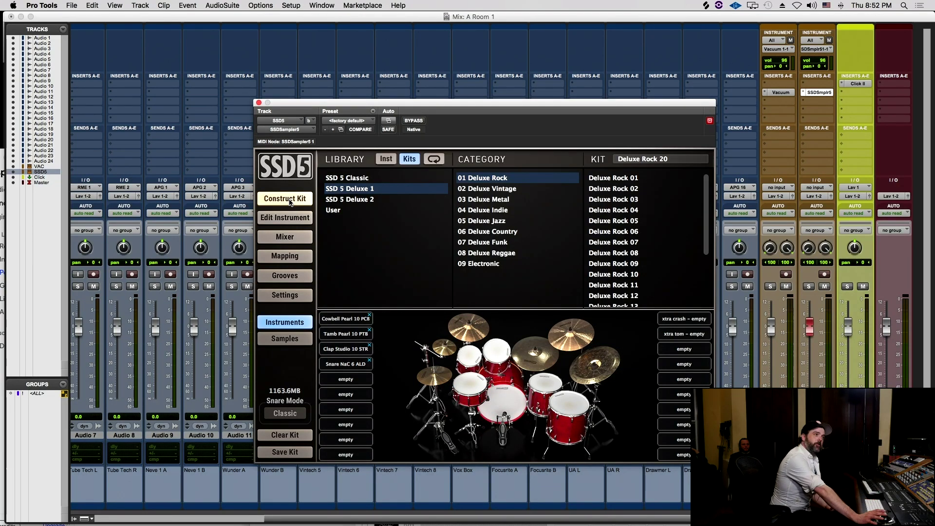
pyautogui.click(283, 338)
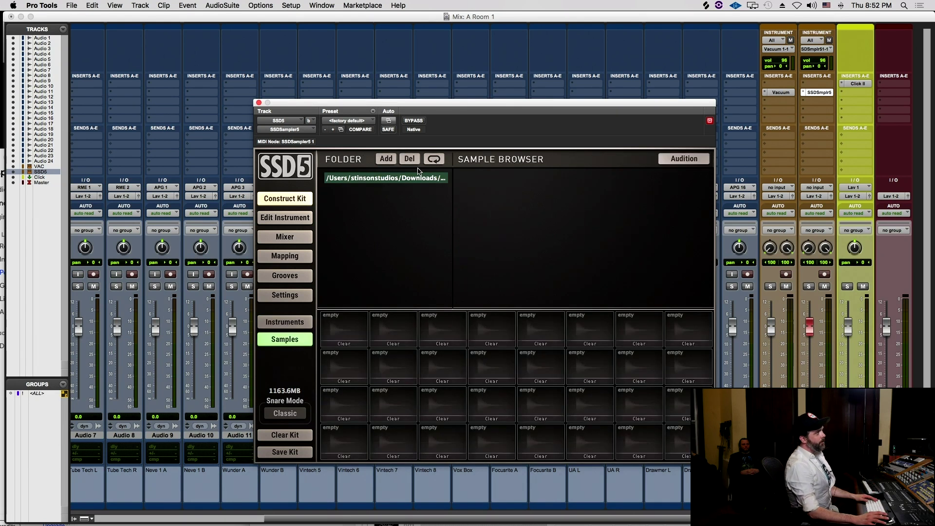
# - Open SSD5's Add folder chooser and browse into Splice > sounds > packs
pyautogui.click(386, 160)
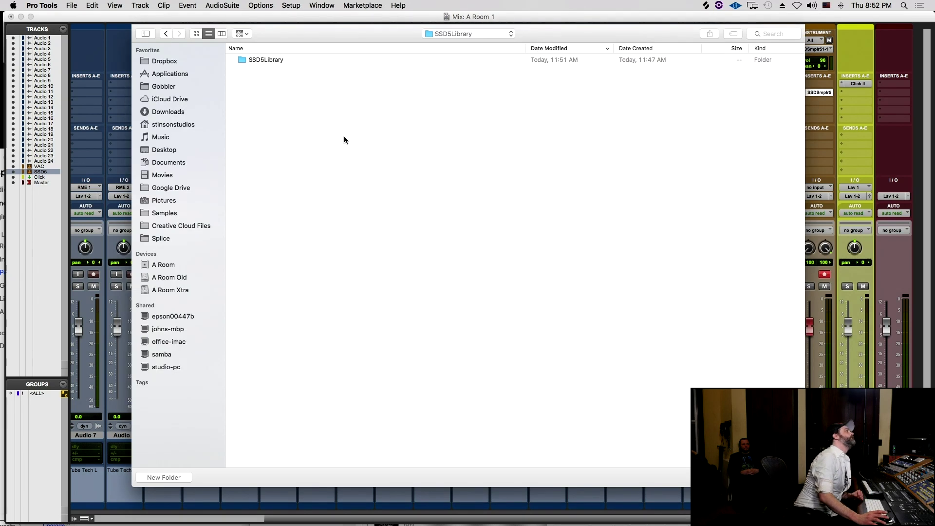
pyautogui.moveTo(349, 31); pyautogui.dragTo(315, 38)
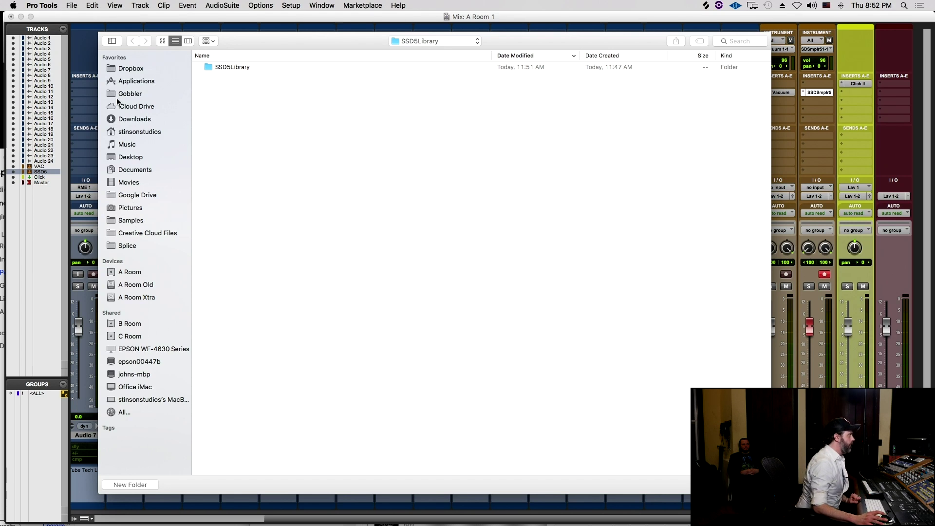
pyautogui.click(129, 246)
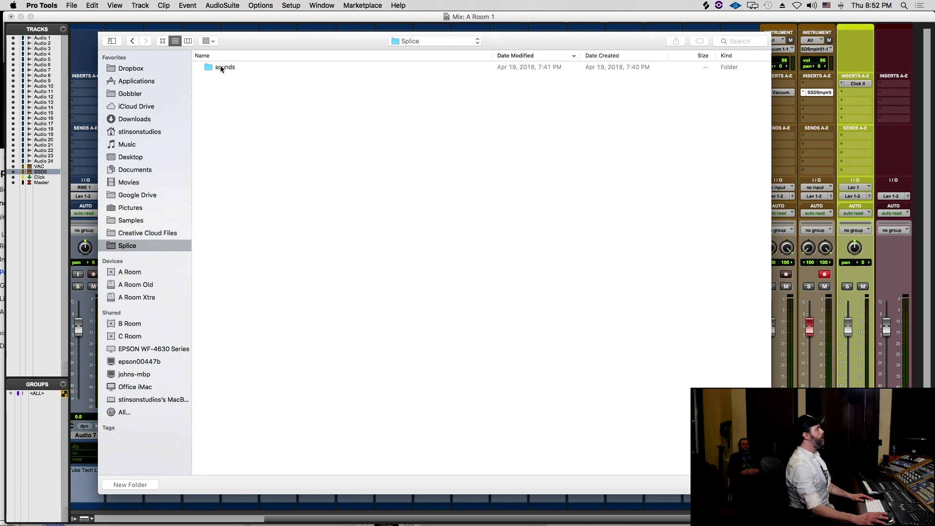
pyautogui.doubleClick(221, 67)
pyautogui.doubleClick(221, 67)
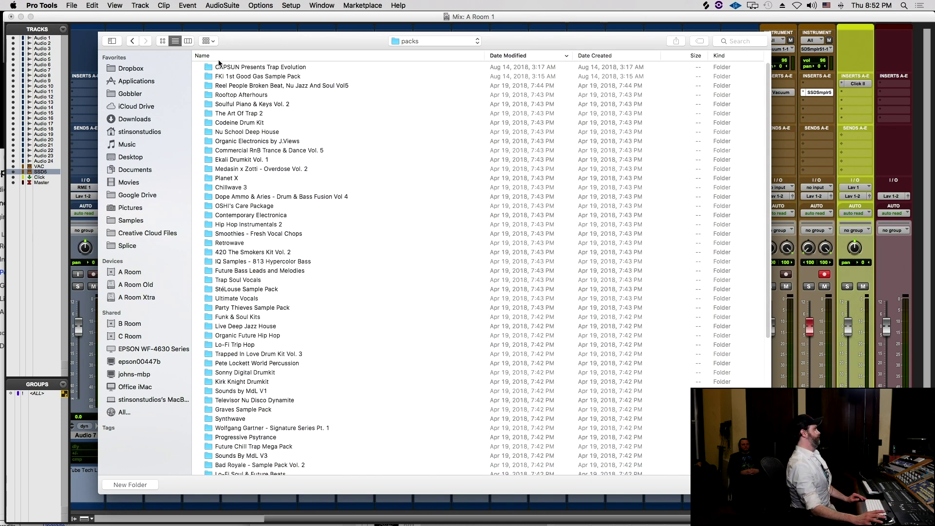
pyautogui.scroll(-1, 273, 352)
pyautogui.scroll(1, 269, 227)
pyautogui.scroll(-3, 270, 224)
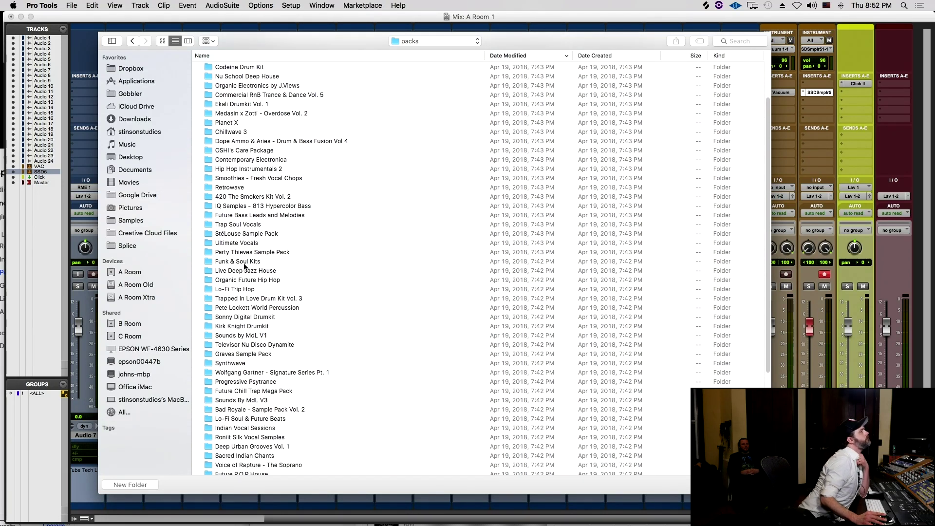
pyautogui.scroll(3, 244, 266)
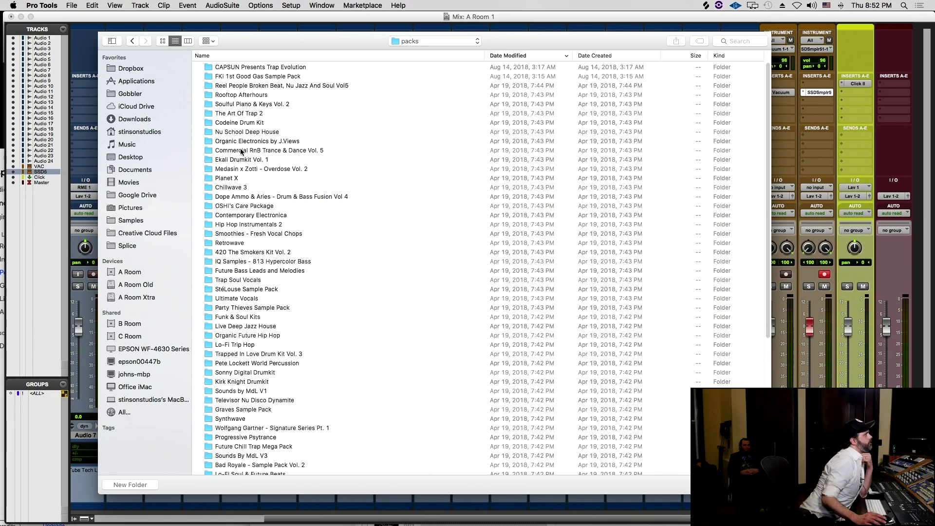
# - Drill into the Hip Hop Instrumentals 2 pack down to HHI2_BONUS_DRUM_KIT_LPS
pyautogui.click(250, 225)
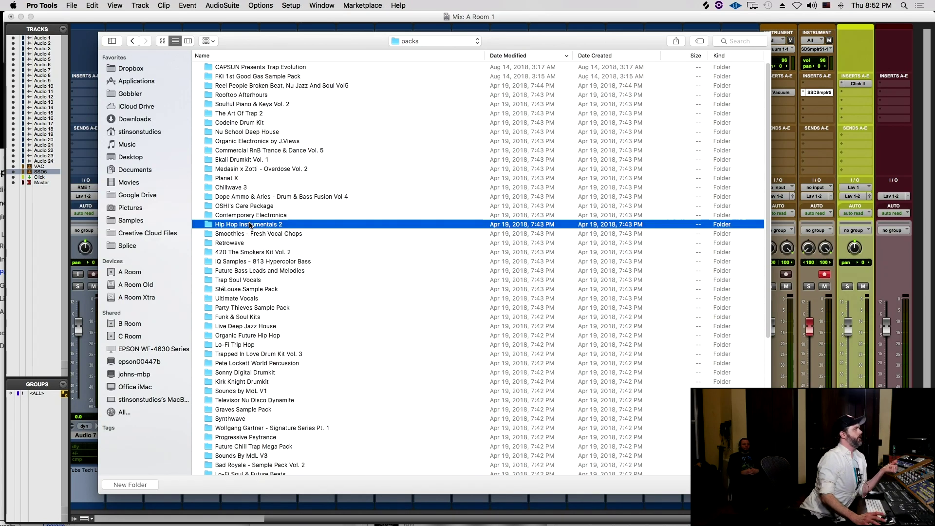
pyautogui.doubleClick(250, 224)
pyautogui.doubleClick(285, 66)
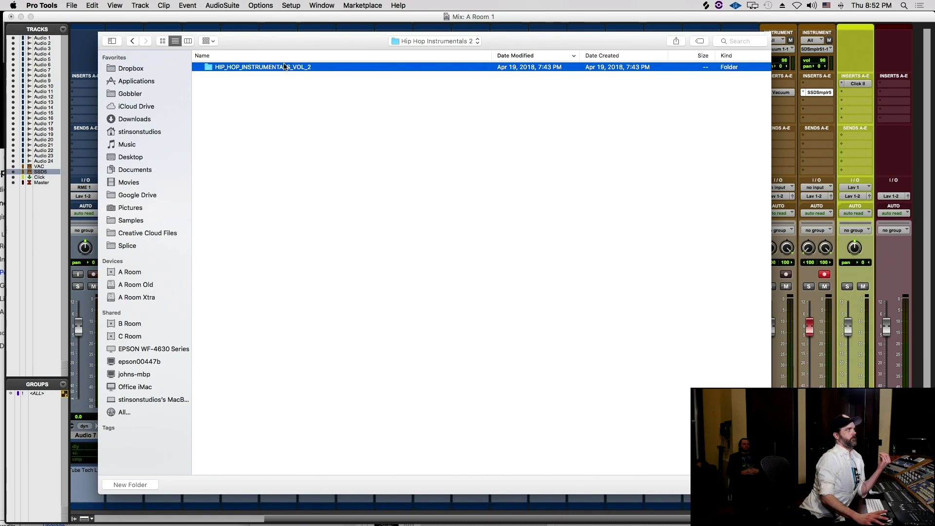
pyautogui.doubleClick(230, 67)
pyautogui.click(228, 67)
pyautogui.doubleClick(228, 67)
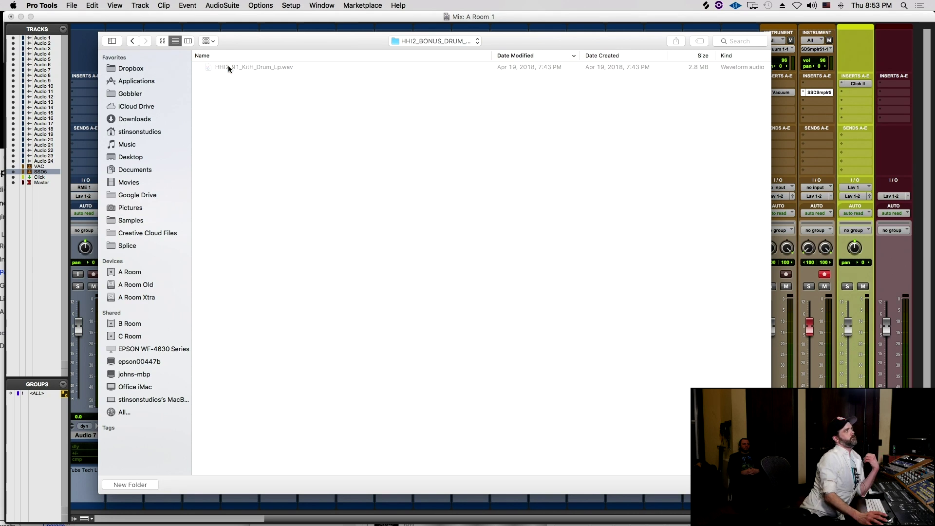
# - Step back to Splice > sounds > packs and confirm adding that folder
pyautogui.click(132, 40)
pyautogui.click(132, 40)
pyautogui.click(131, 40)
pyautogui.click(131, 40)
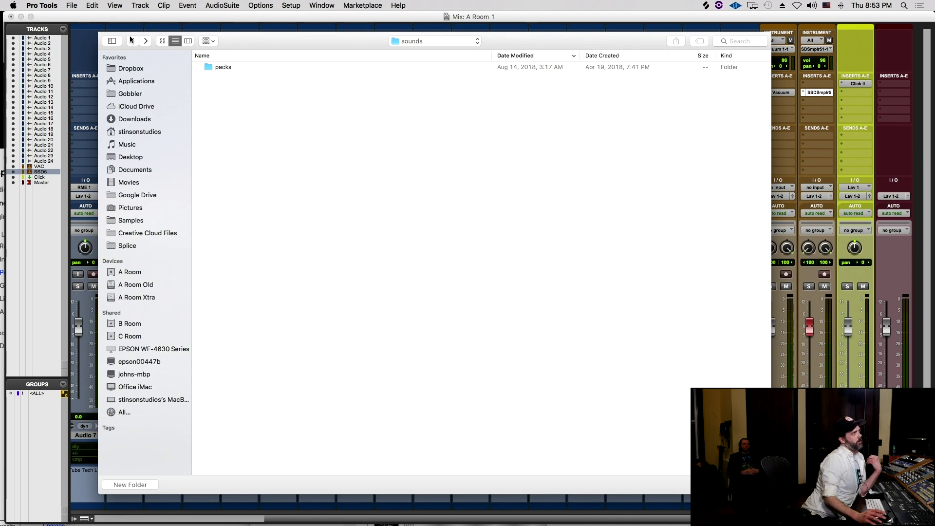
pyautogui.click(131, 41)
pyautogui.click(145, 41)
pyautogui.click(146, 41)
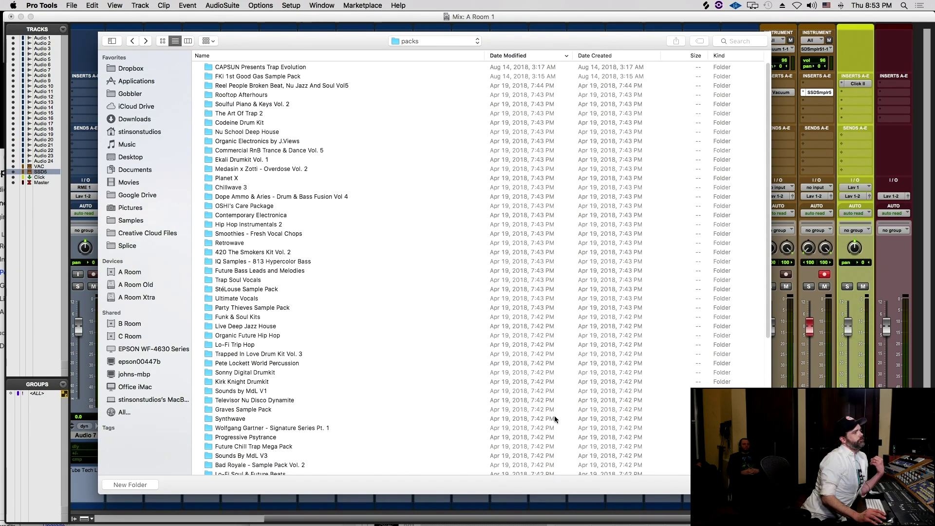
pyautogui.press('Return')
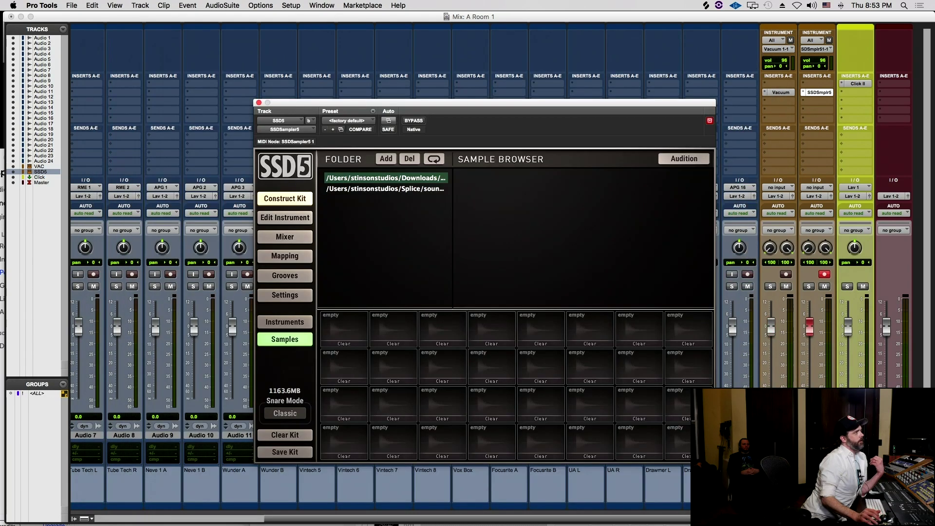
# - Browse the Splice sounds folder's packs in SSD5, peeking into Chillwave 3 and Planet X
pyautogui.click(409, 188)
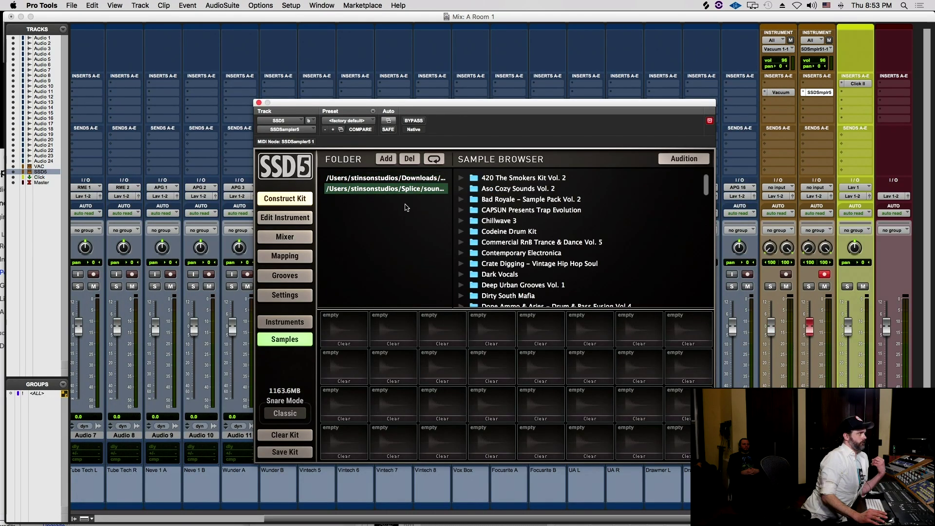
pyautogui.click(461, 221)
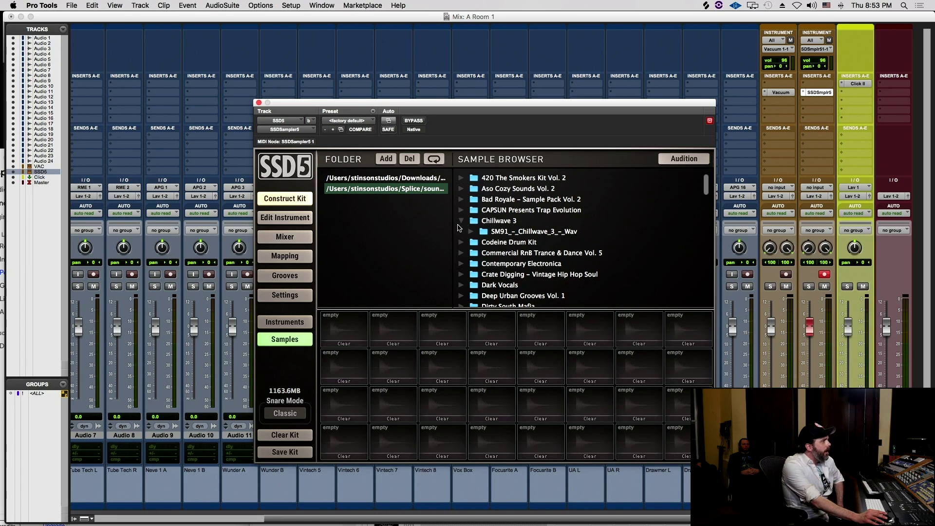
pyautogui.click(461, 222)
pyautogui.scroll(-6, 505, 187)
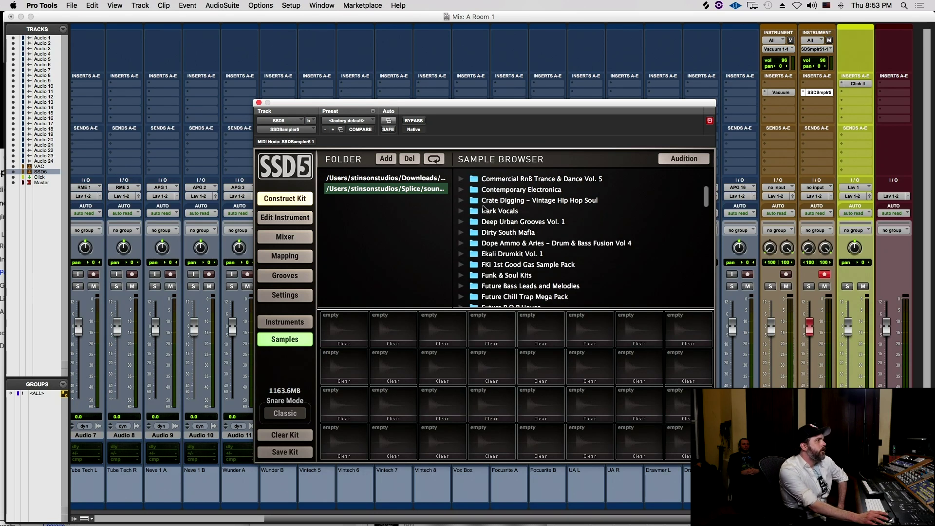
pyautogui.scroll(-7, 484, 209)
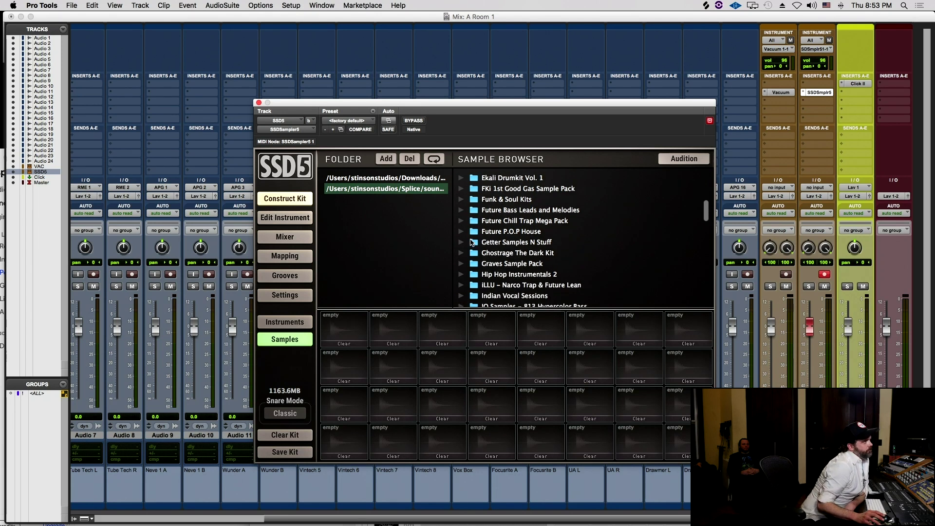
pyautogui.scroll(-7, 472, 242)
pyautogui.scroll(-8, 472, 260)
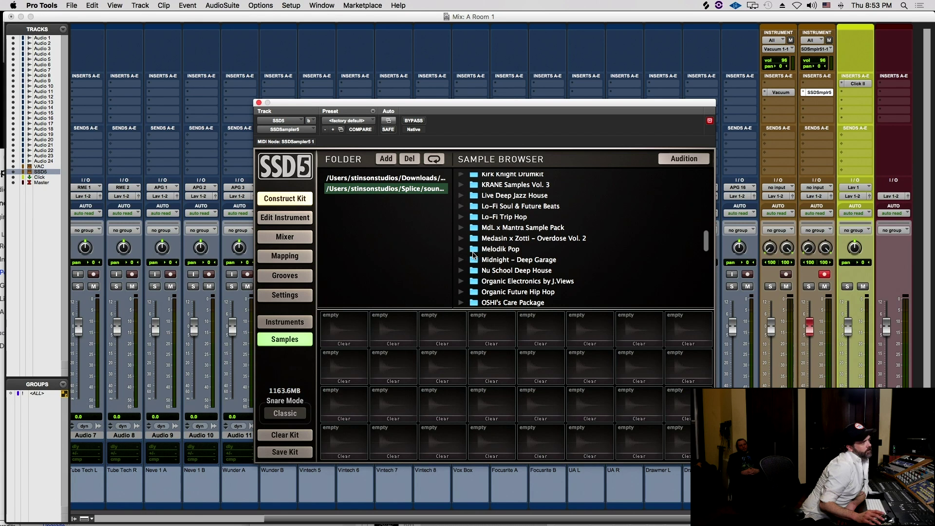
pyautogui.scroll(-5, 474, 254)
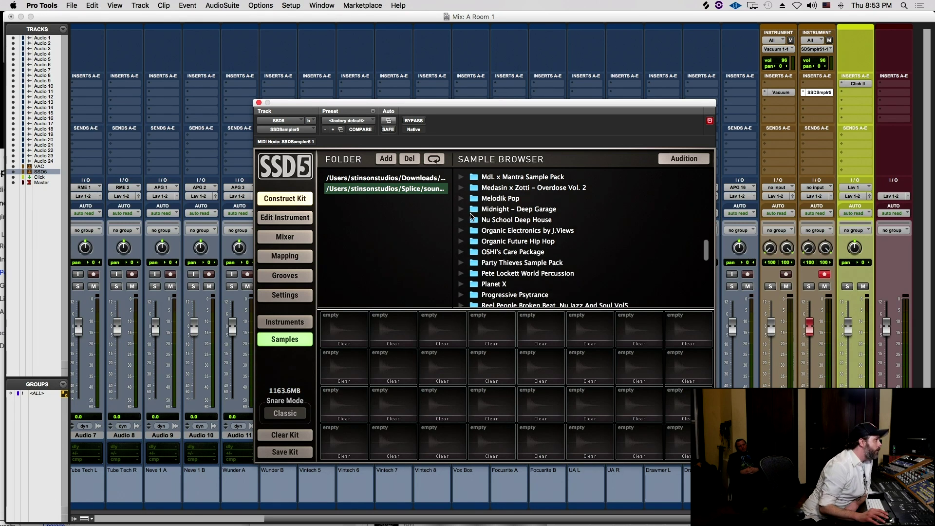
pyautogui.scroll(-5, 467, 203)
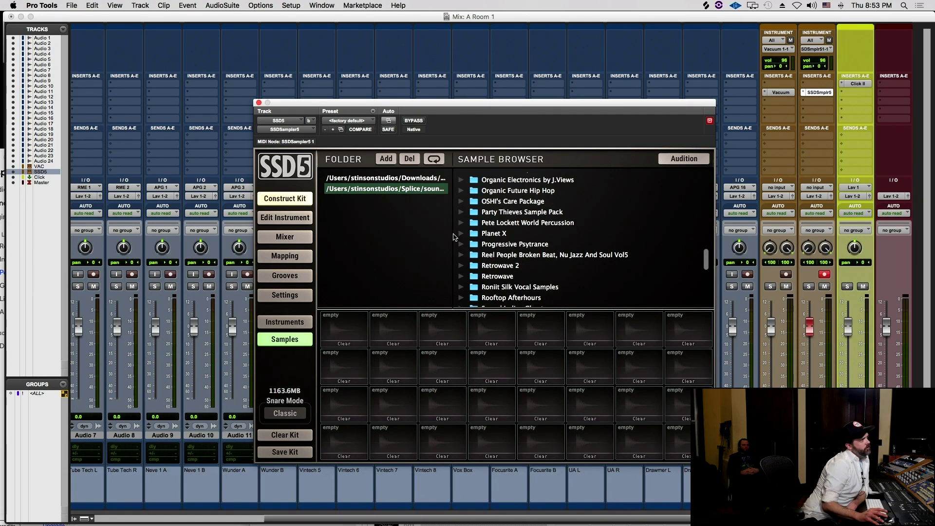
pyautogui.click(461, 234)
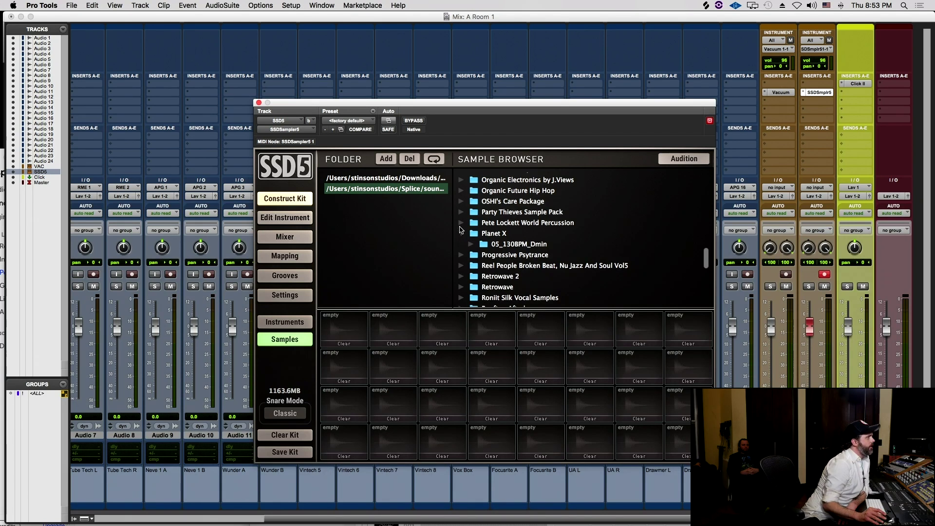
pyautogui.click(461, 234)
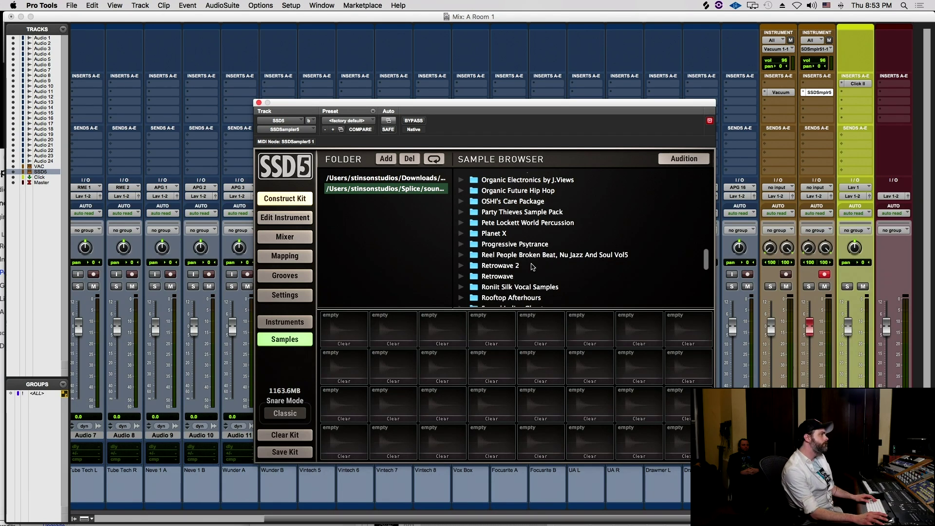
pyautogui.press('super+Tab')
# - Switch to Finder, show the Splice folder from the sidebar, then launch the Splice app
pyautogui.press('super+Tab')
pyautogui.press('super+Tab')
pyautogui.press('super+Tab')
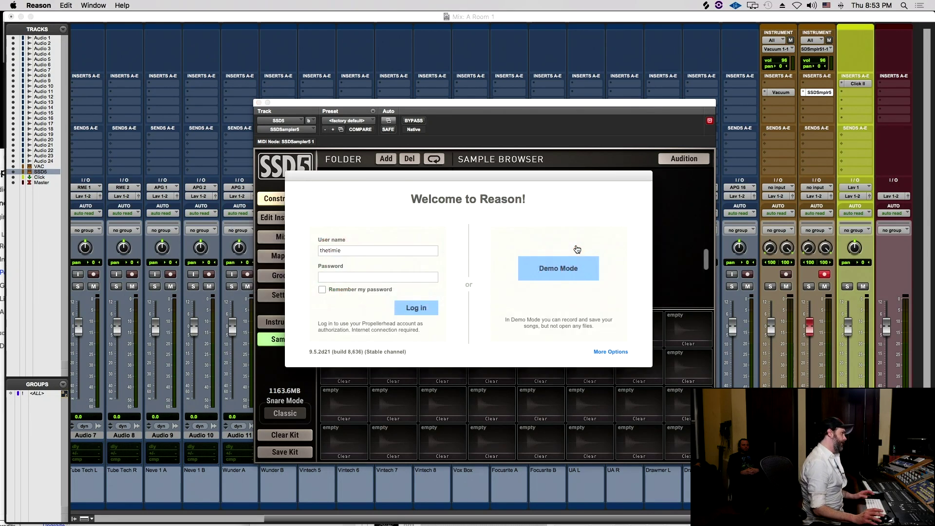
pyautogui.press('super+Tab')
pyautogui.press('super+Tab')
pyautogui.press('super+Tab')
pyautogui.press('super+Tab')
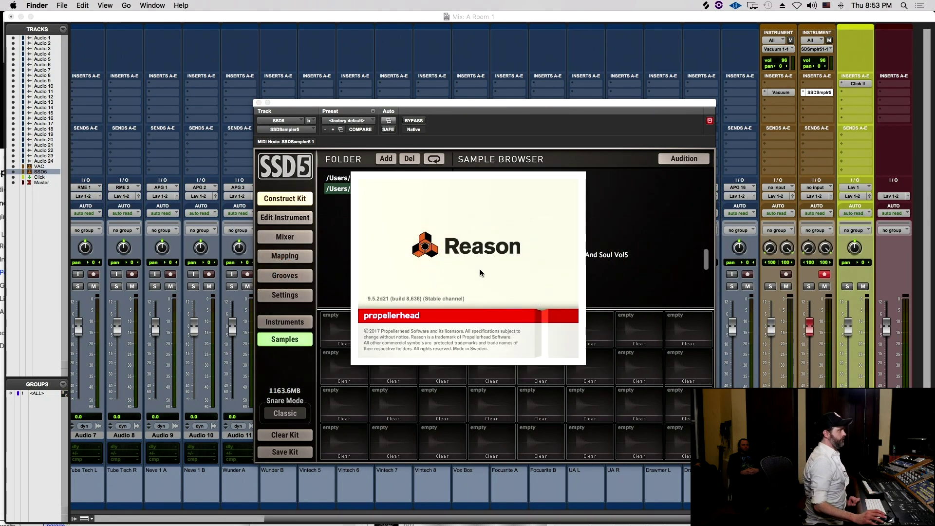
pyautogui.press('super+n')
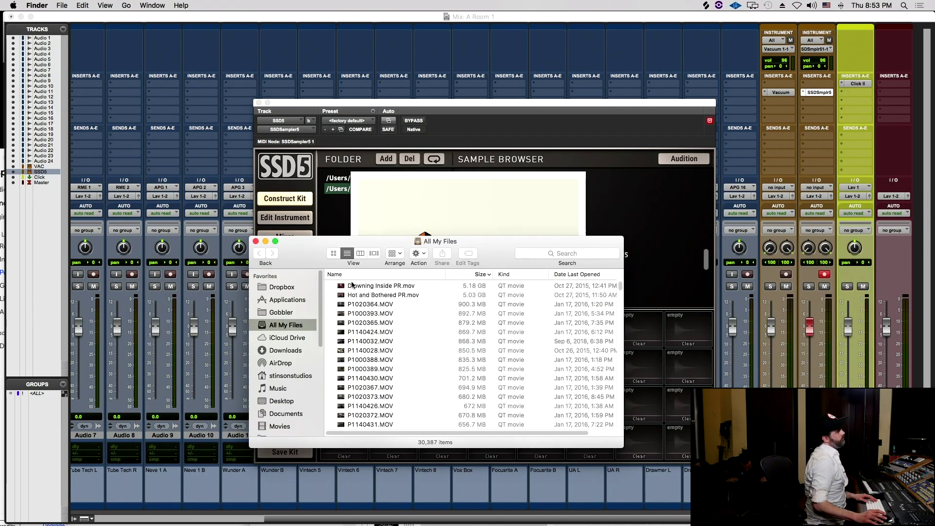
pyautogui.scroll(-5, 286, 413)
pyautogui.click(287, 413)
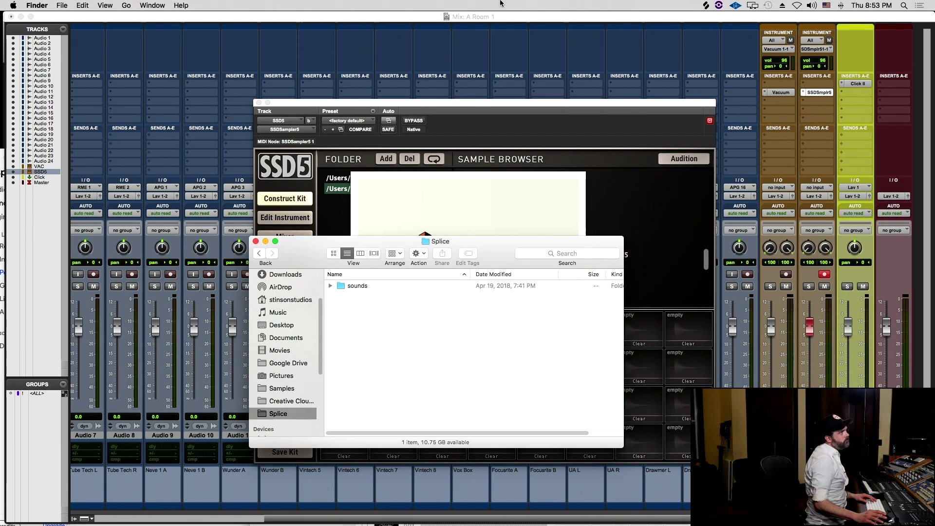
pyautogui.click(707, 5)
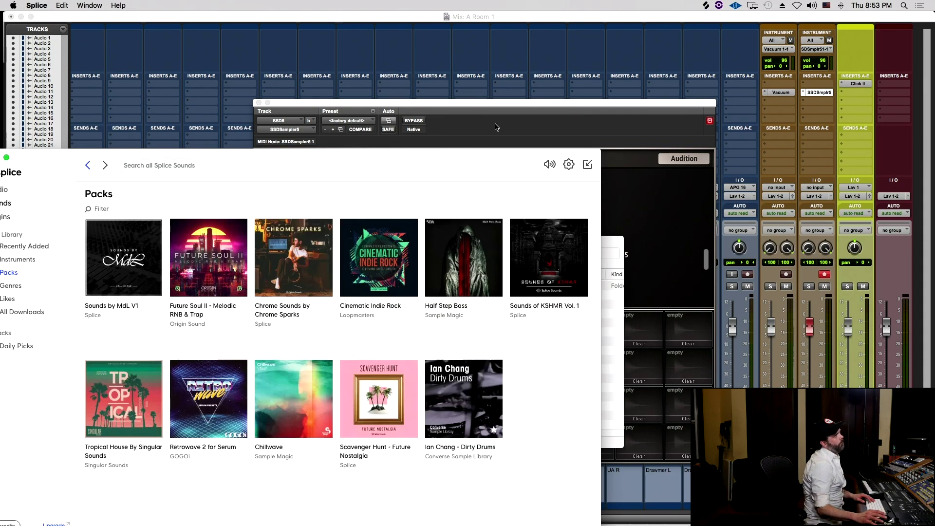
# - Centre the Splice window and filter All Downloads to the kicks tag
pyautogui.moveTo(275, 169); pyautogui.dragTo(536, 118)
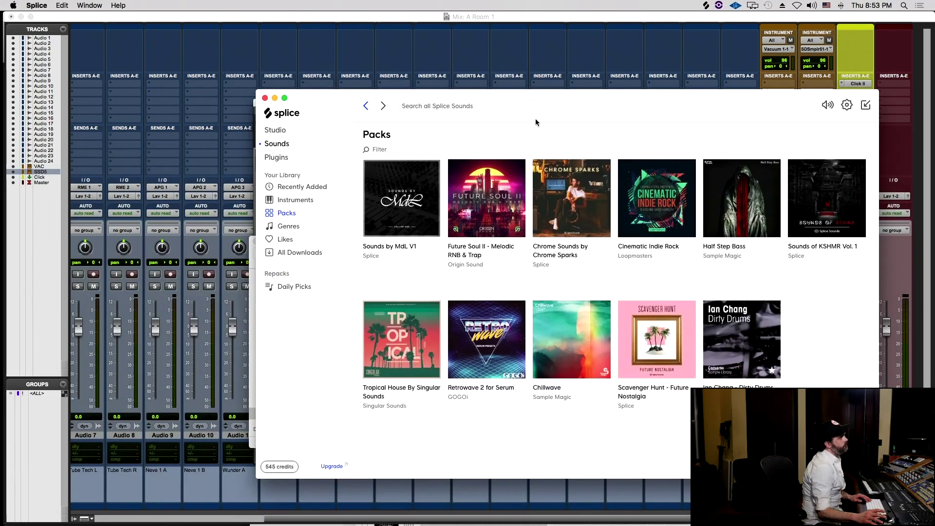
pyautogui.click(289, 256)
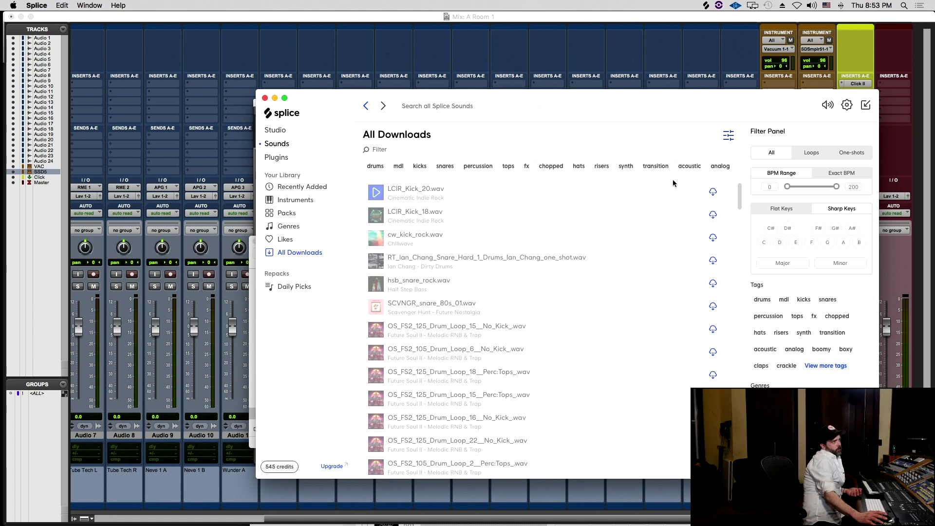
pyautogui.click(418, 166)
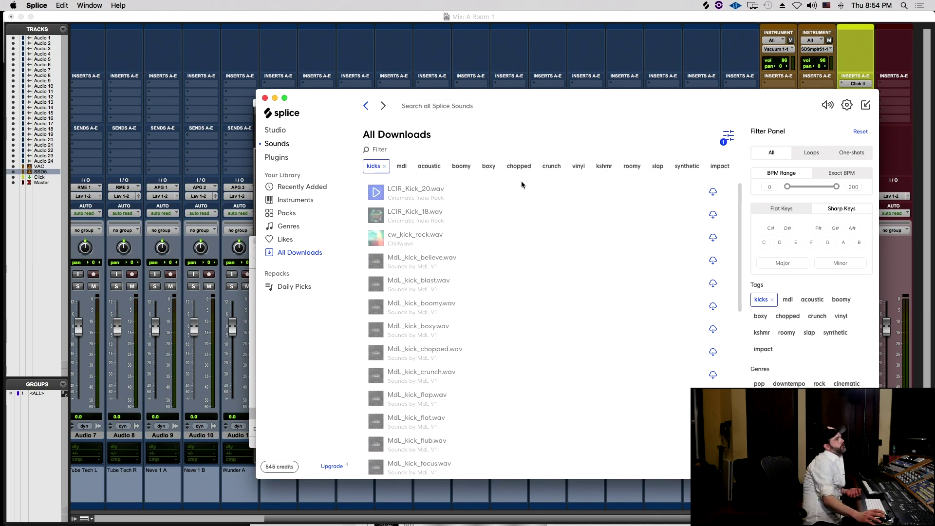
pyautogui.scroll(-10, 462, 292)
pyautogui.scroll(-4, 461, 319)
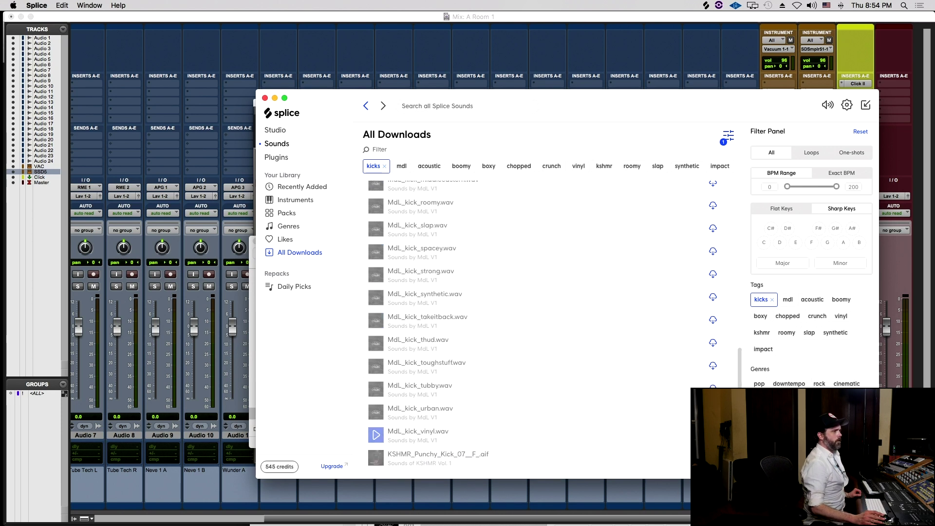
# - Download a kick sample, then switch to Pro Tools and back to Splice
pyautogui.click(376, 458)
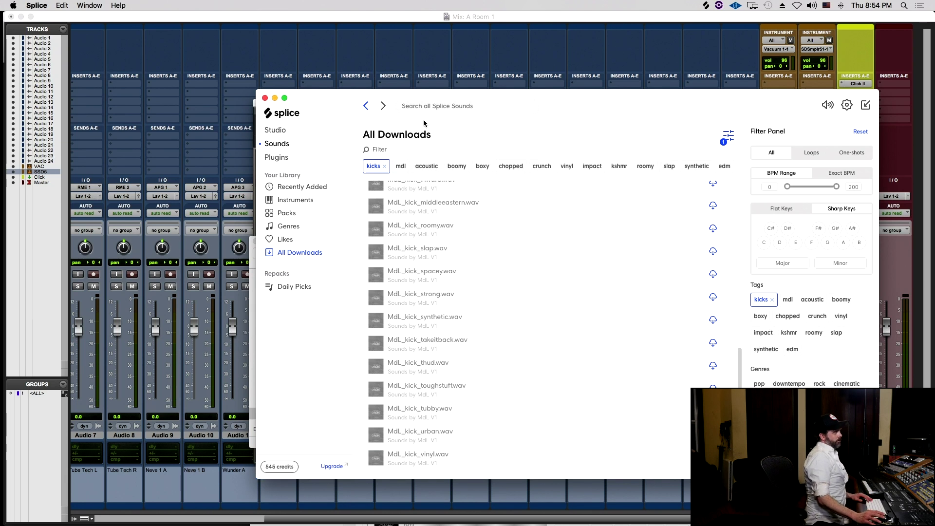
pyautogui.click(461, 13)
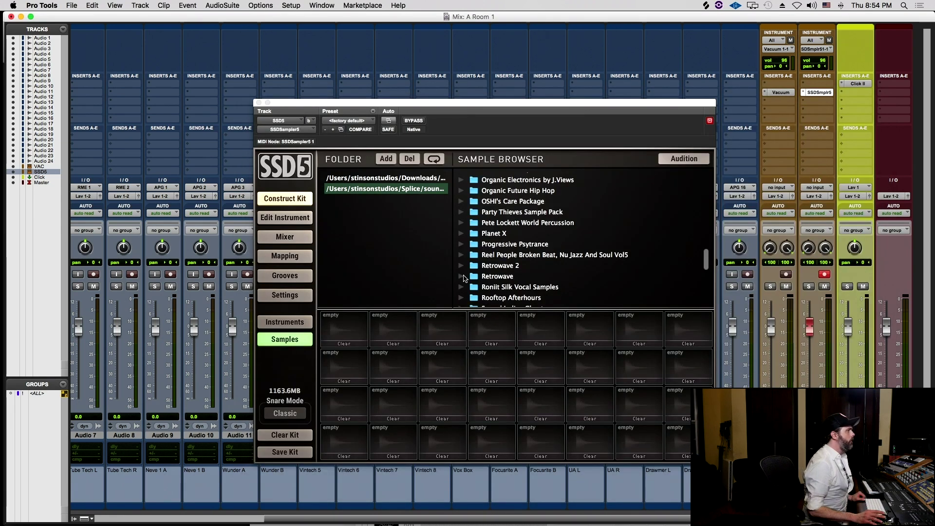
pyautogui.press('super+Tab')
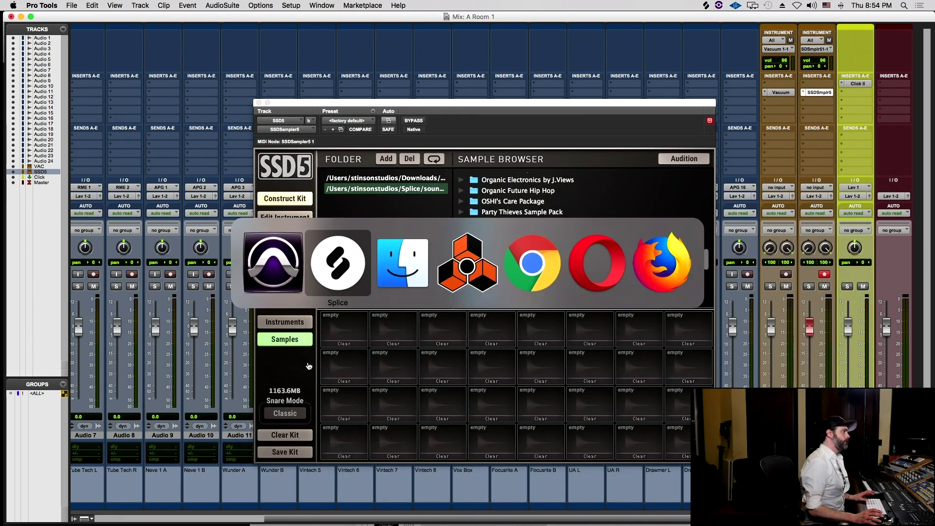
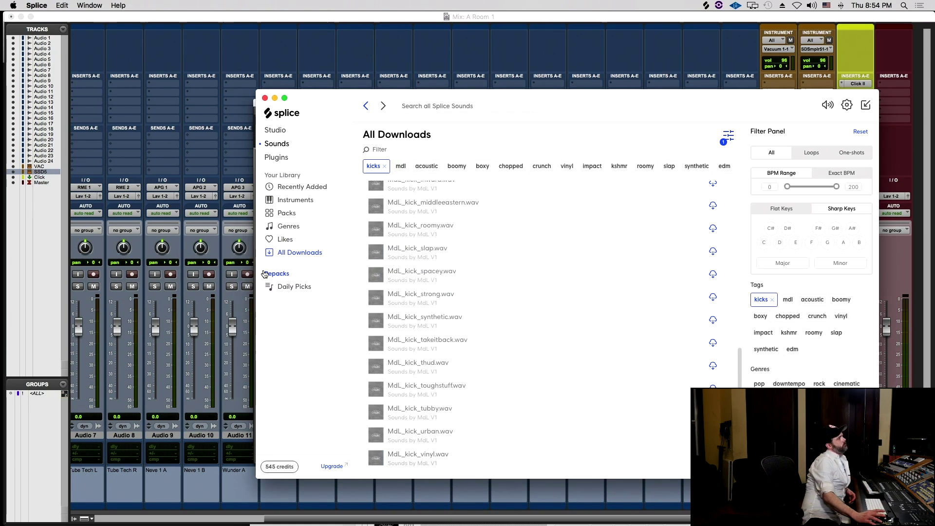
# - Show Splice's Recently Added sounds and drag the KSHMR_Punchy_Kick_07 sample out toward SSD5
pyautogui.click(299, 186)
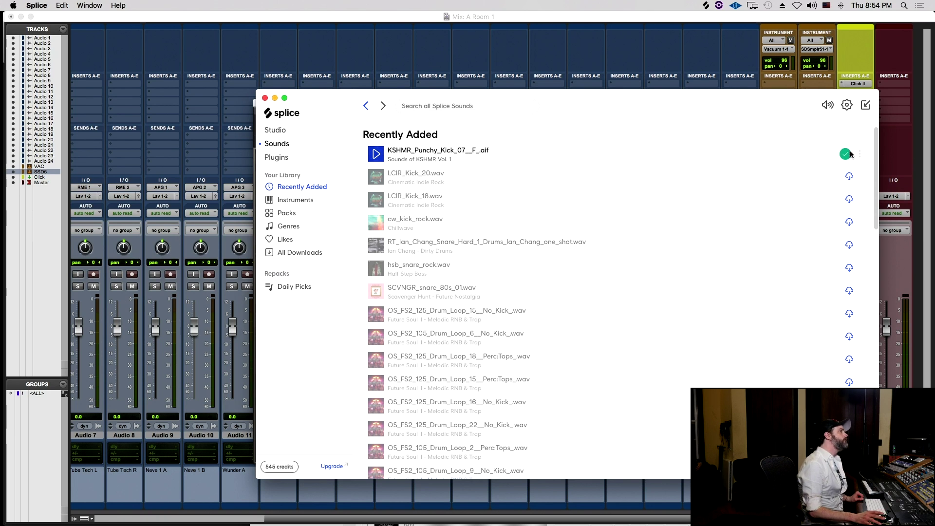
pyautogui.moveTo(851, 154); pyautogui.dragTo(339, 234)
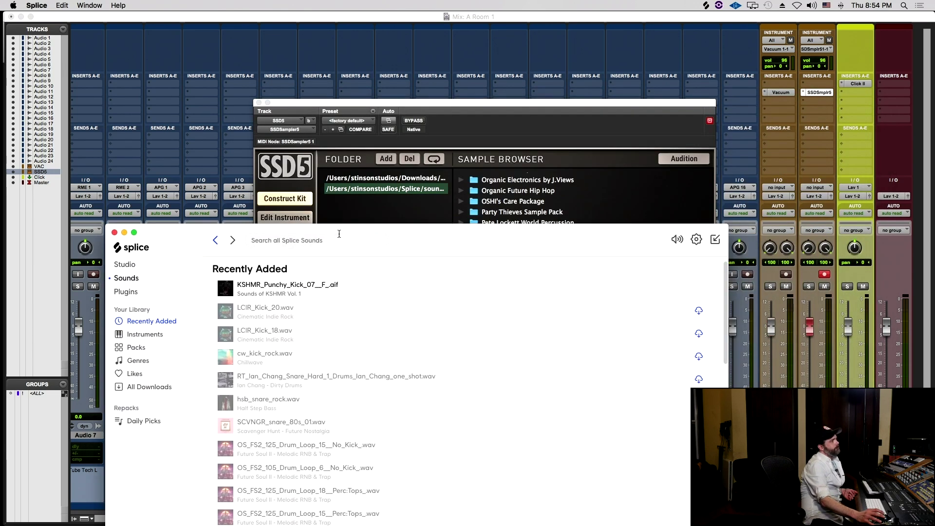
# - Carry the punchy kick over to SSD5, browse its Splice and Downloads sample folders, then return to Splice
pyautogui.moveTo(225, 288); pyautogui.dragTo(600, 190)
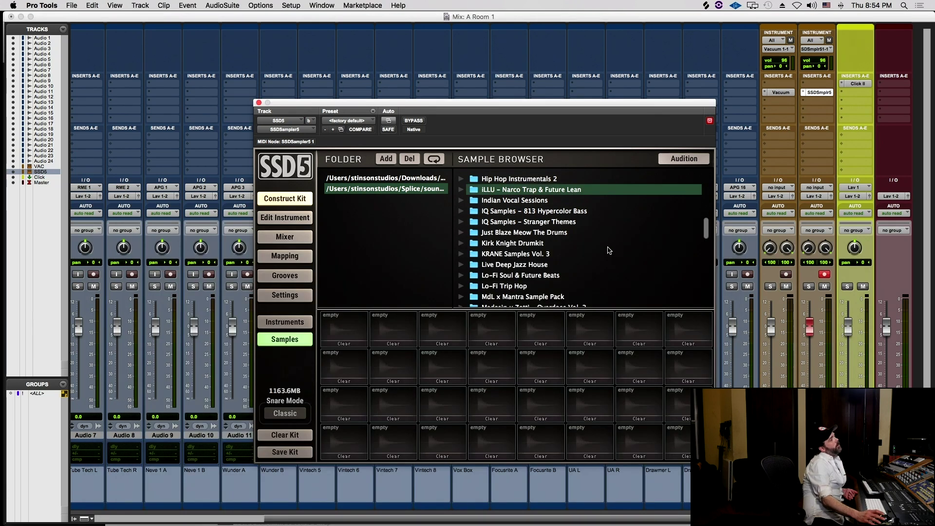
pyautogui.scroll(-15, 606, 234)
pyautogui.scroll(3, 608, 229)
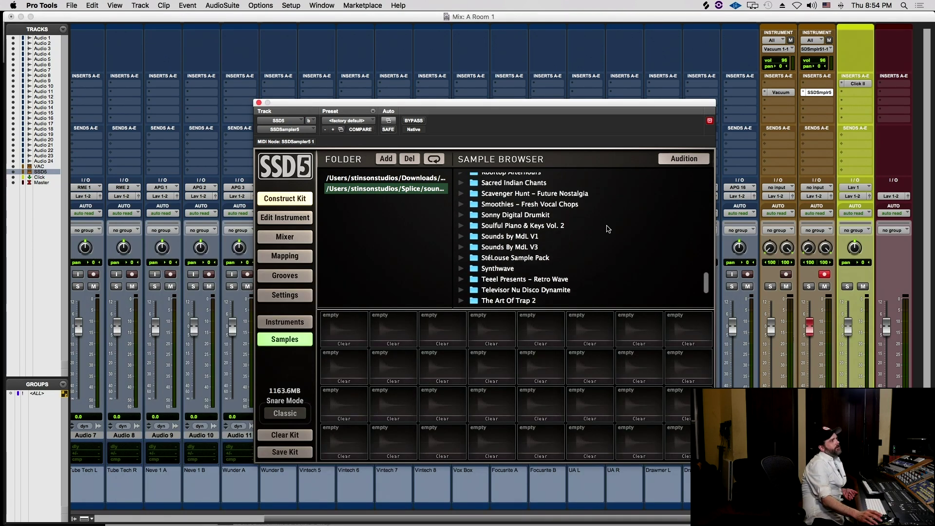
pyautogui.scroll(-3, 608, 229)
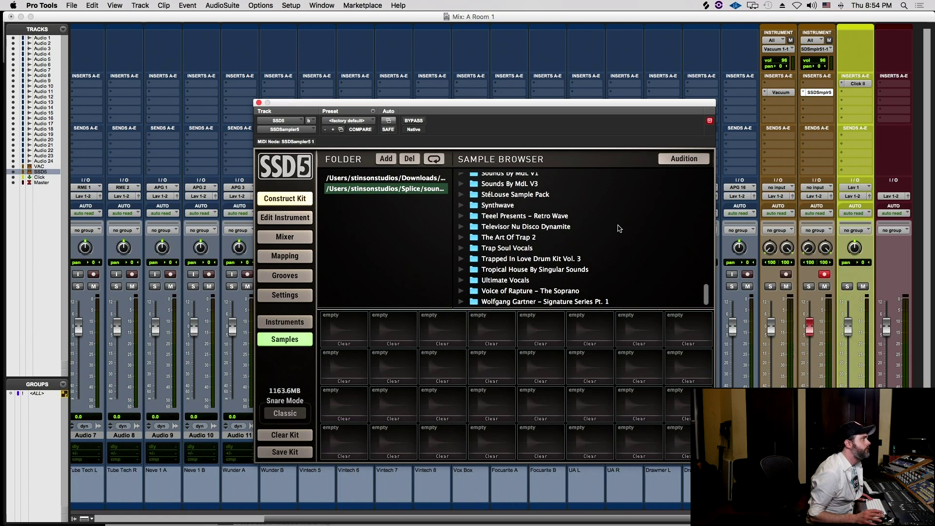
pyautogui.click(416, 188)
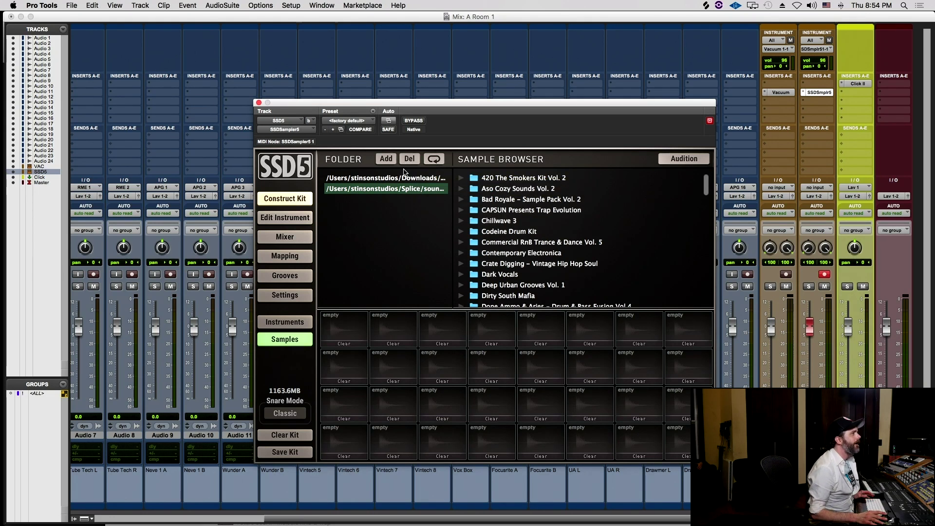
pyautogui.click(407, 179)
pyautogui.click(411, 191)
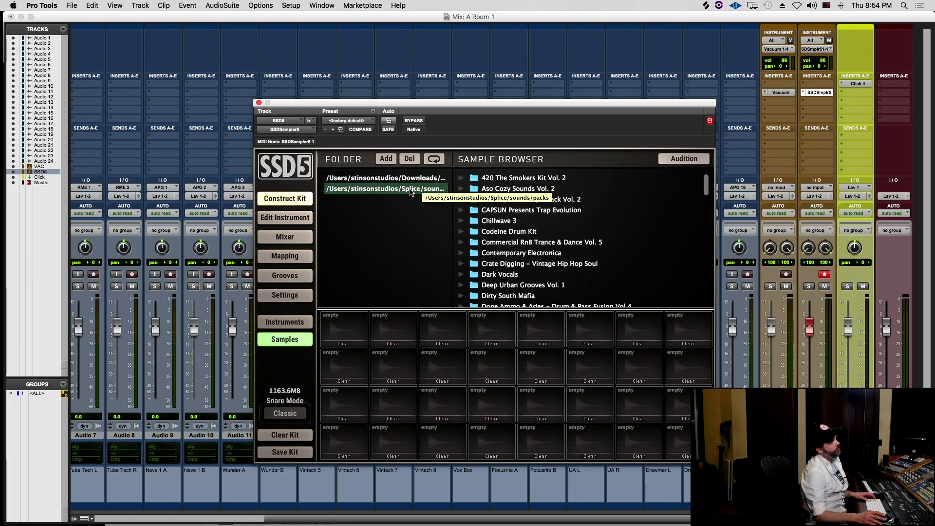
pyautogui.press('super+Tab')
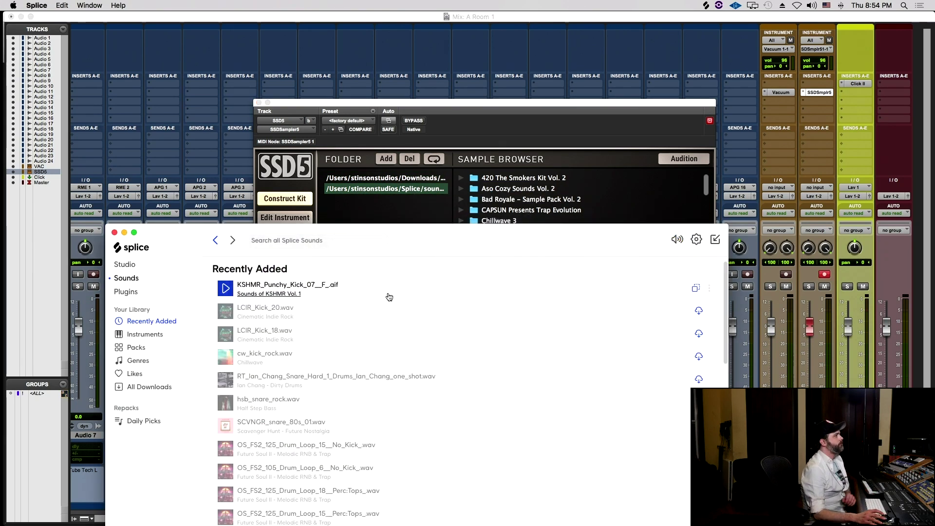
# - Drop the KSHMR punchy kick onto SSD5's first pad and check it in Pro Tools
pyautogui.moveTo(376, 252); pyautogui.dragTo(860, 192)
pyautogui.moveTo(760, 230); pyautogui.dragTo(342, 337)
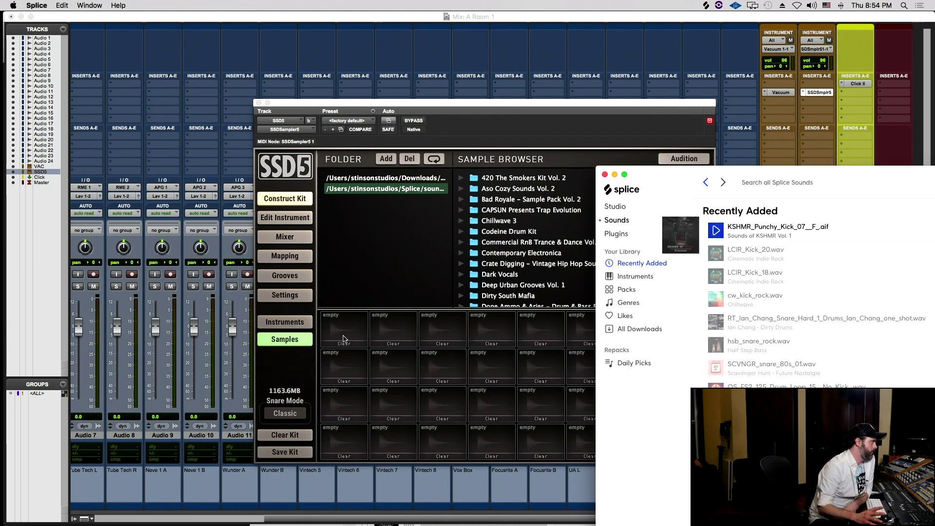
pyautogui.click(342, 338)
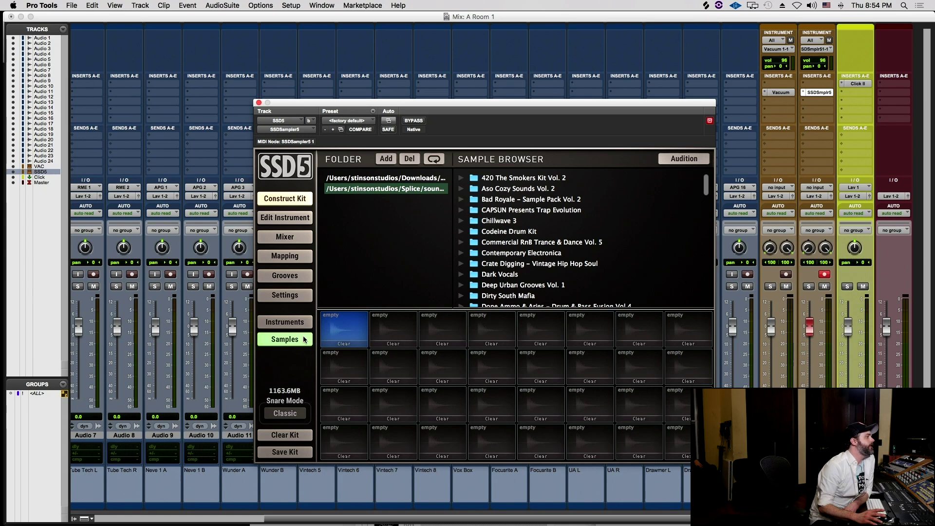
# - Open Splice's Sounds of KSHMR Vol. 1 pack page and expand Finder's sounds folder to show packs
pyautogui.press('super+Tab')
pyautogui.press('super+Tab')
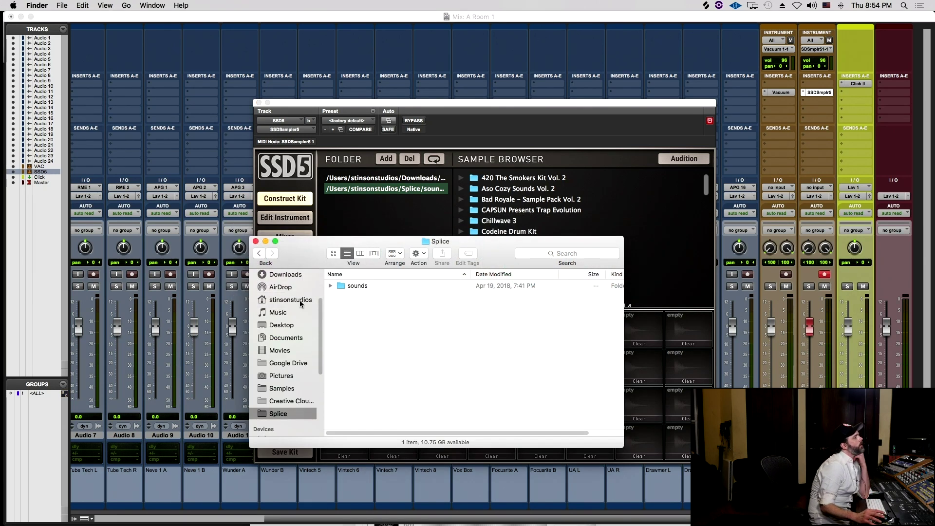
pyautogui.click(704, 6)
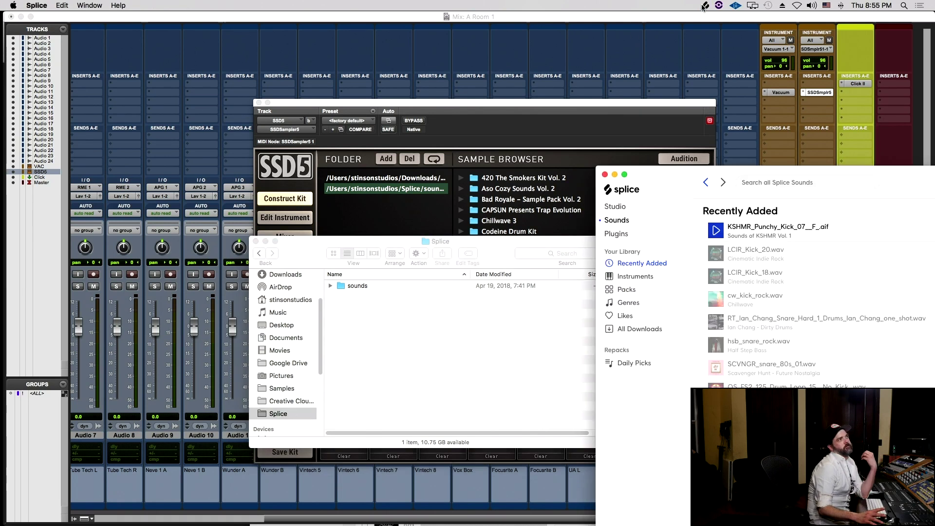
pyautogui.click(740, 238)
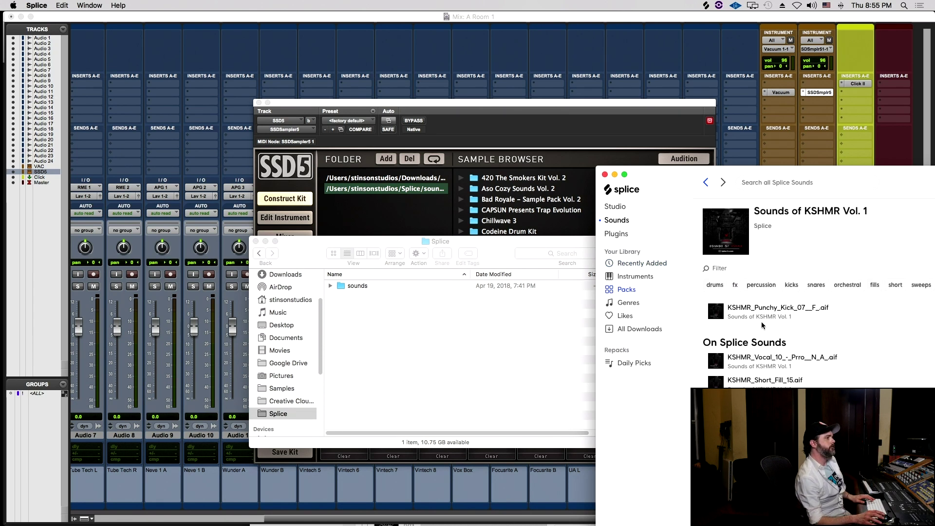
pyautogui.click(821, 180)
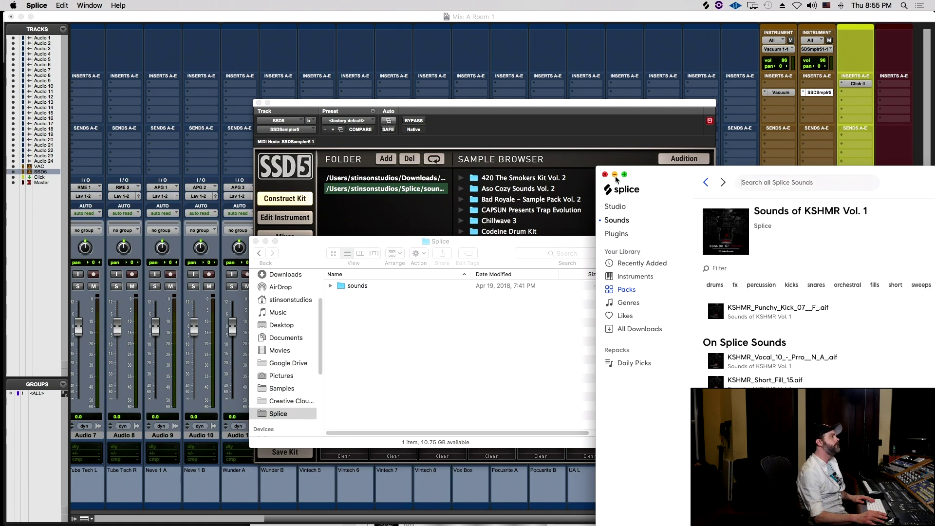
pyautogui.moveTo(678, 170); pyautogui.dragTo(473, 71)
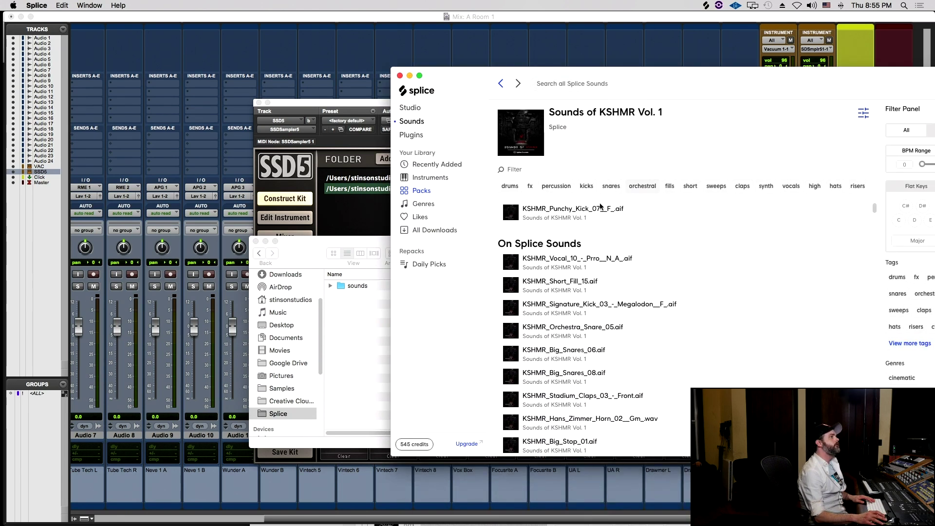
pyautogui.click(378, 332)
pyautogui.click(330, 285)
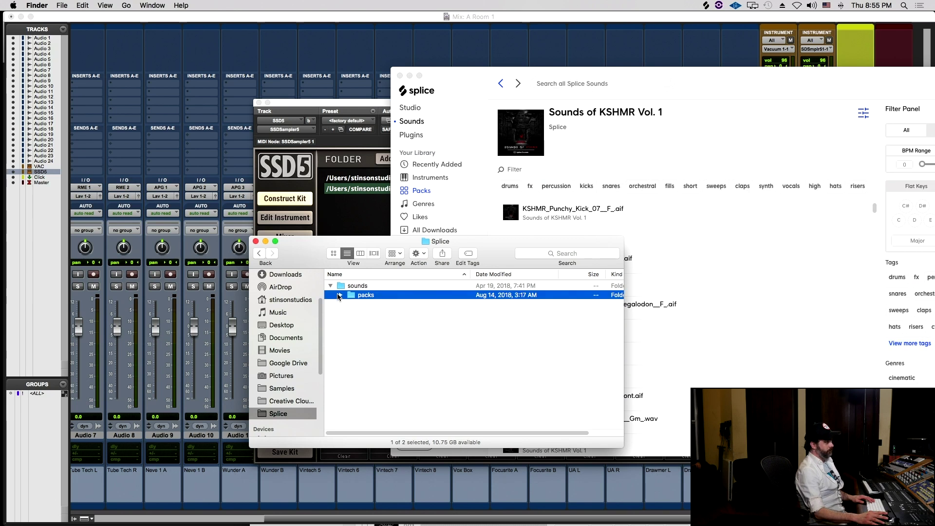
# - Expand the packs folder in Finder and scroll through the downloaded Splice packs
pyautogui.click(339, 295)
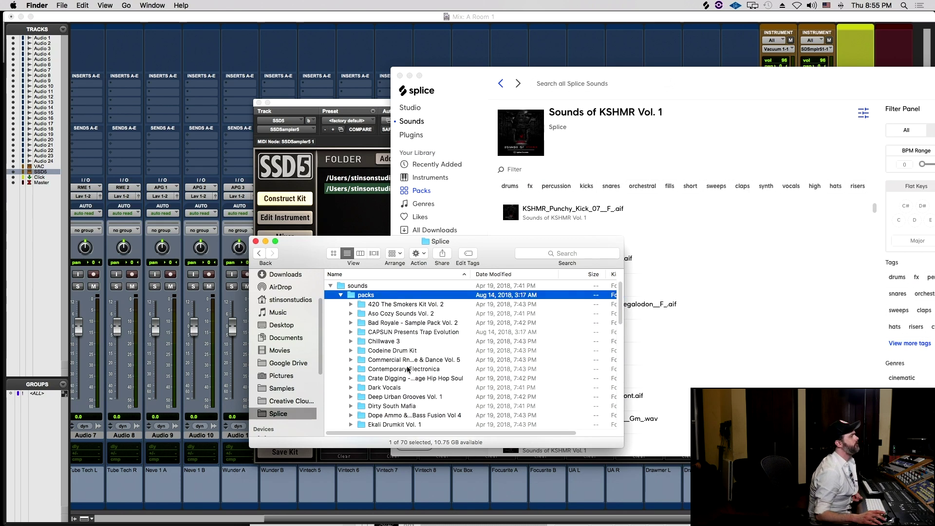
pyautogui.scroll(-5, 408, 370)
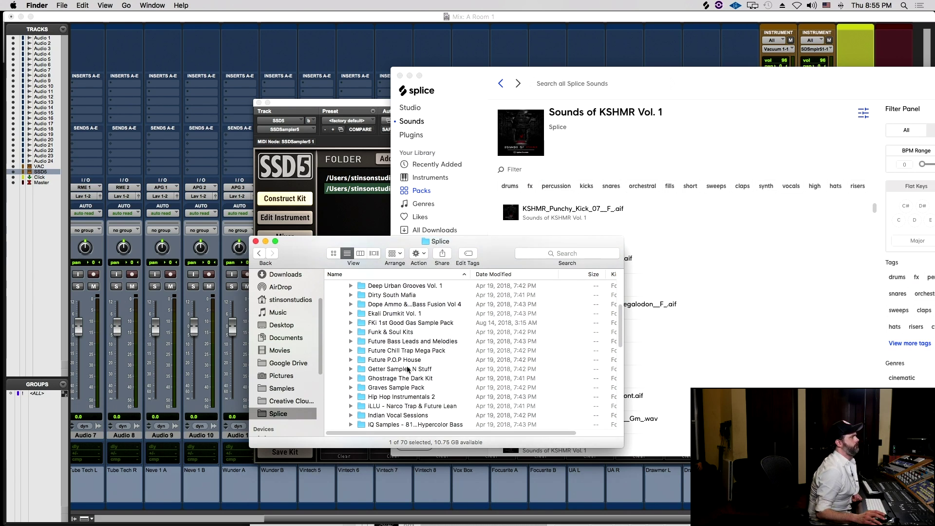
pyautogui.scroll(1, 408, 370)
pyautogui.scroll(-10, 408, 370)
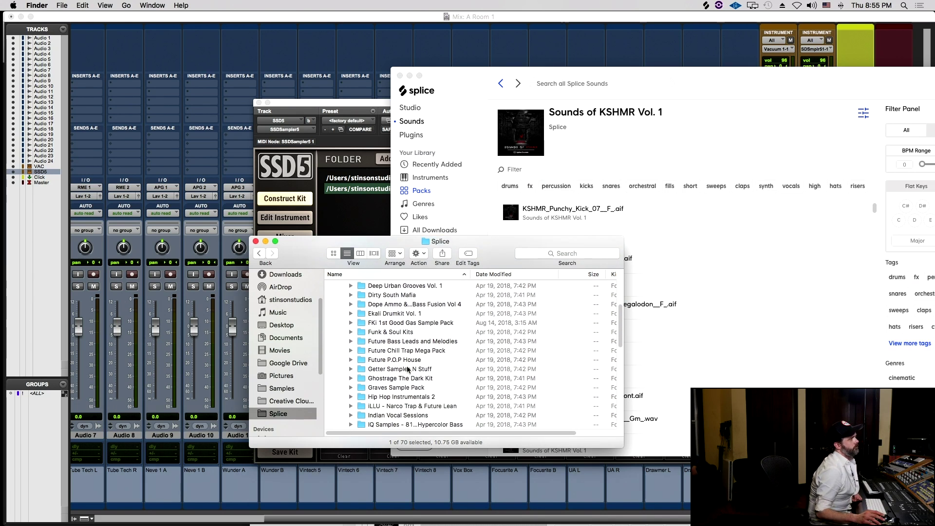
pyautogui.scroll(1, 408, 370)
pyautogui.scroll(-2, 408, 370)
pyautogui.scroll(-3, 424, 372)
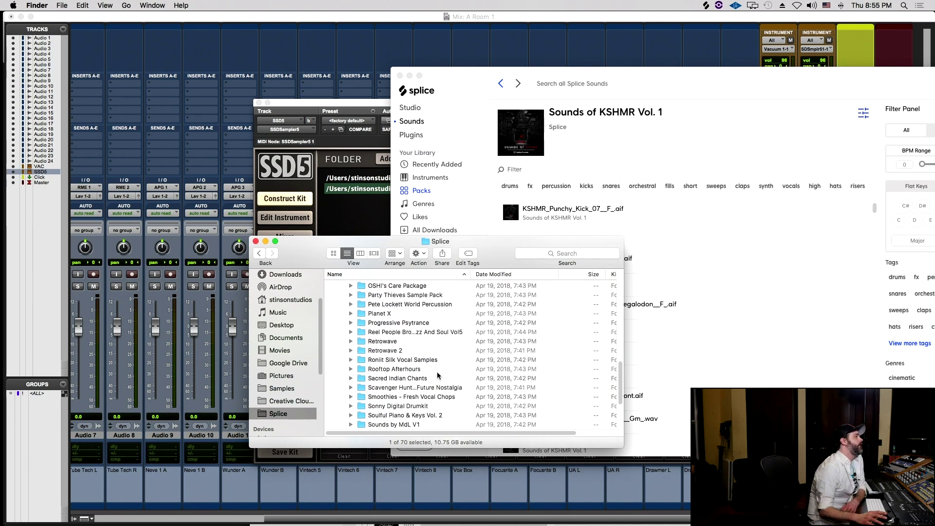
pyautogui.scroll(-4, 437, 372)
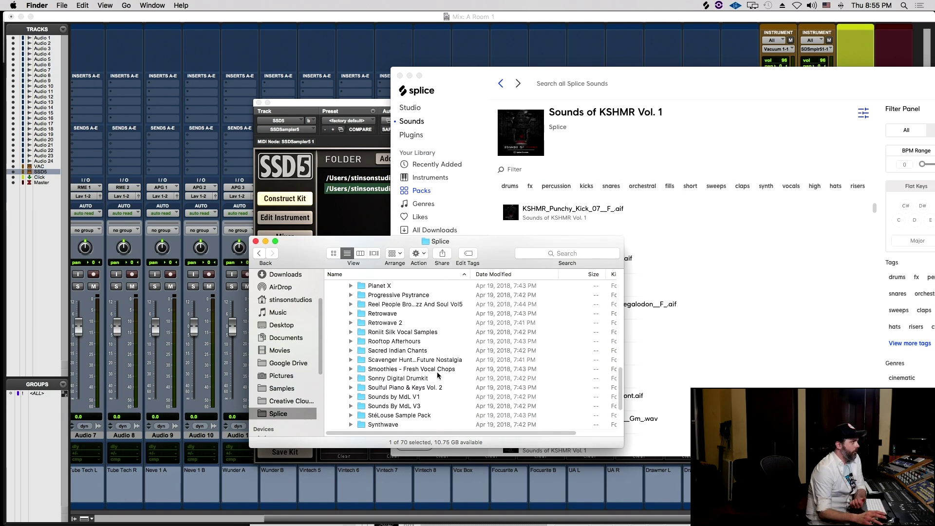
pyautogui.scroll(-1, 438, 375)
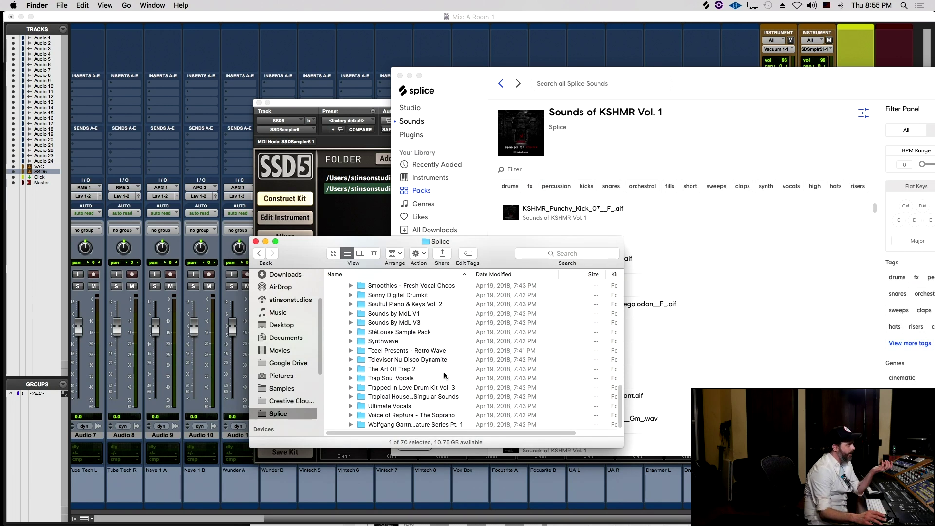
pyautogui.scroll(2, 378, 402)
pyautogui.scroll(1, 392, 375)
pyautogui.scroll(5, 392, 376)
pyautogui.scroll(-1, 392, 407)
pyautogui.scroll(4, 399, 397)
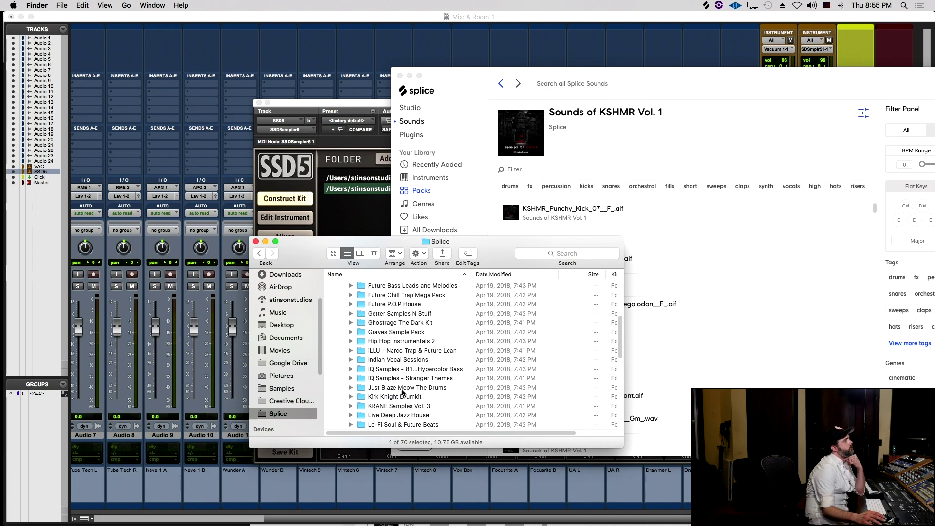
pyautogui.scroll(5, 402, 392)
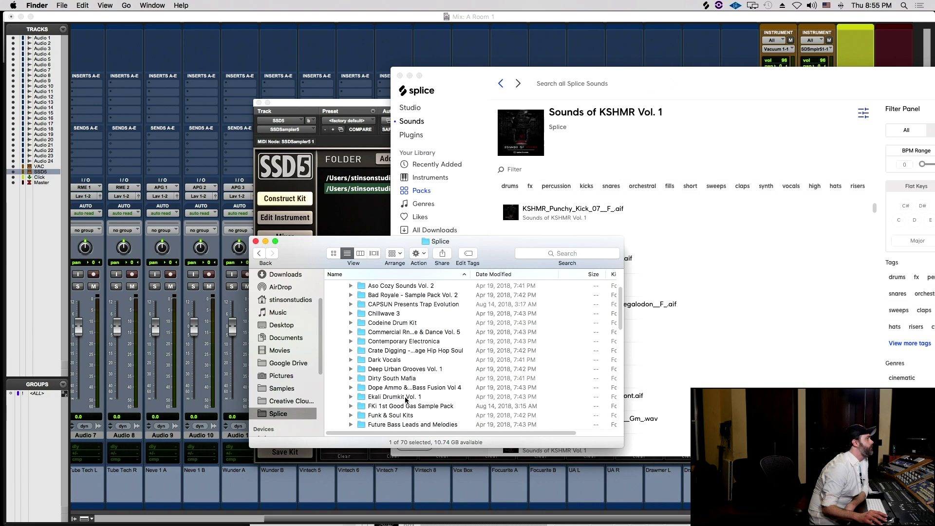
pyautogui.scroll(1, 406, 399)
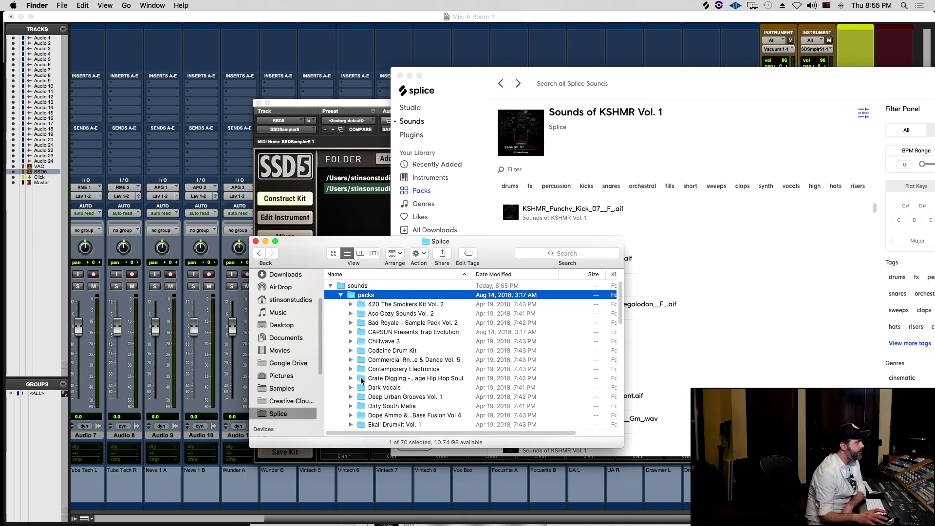
# - Expand Codeine Drum Kit and its Codeine_Drum_Kit subfolder to reveal DrumLoops
pyautogui.click(355, 360)
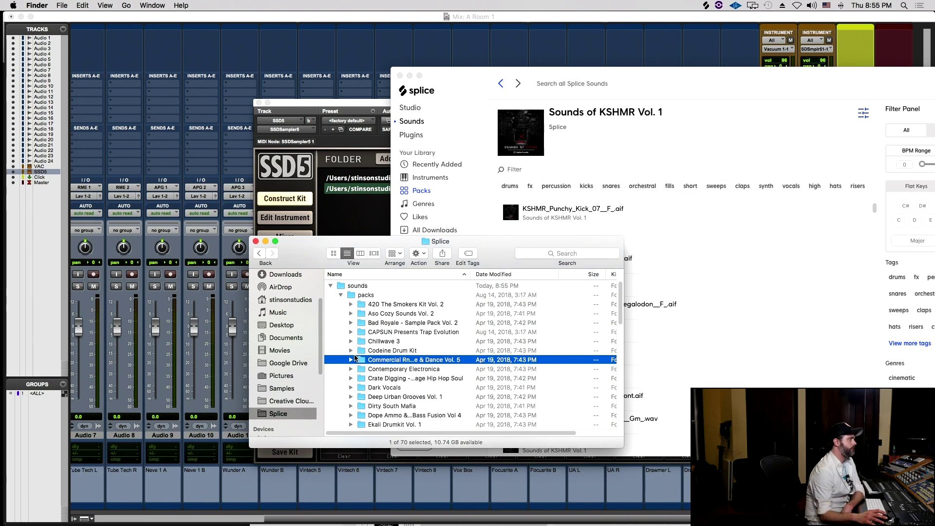
pyautogui.click(350, 351)
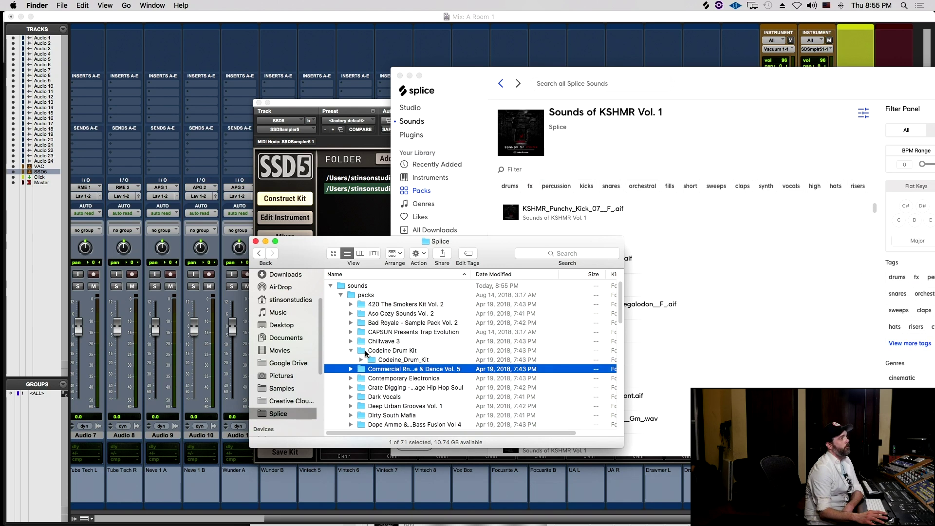
pyautogui.click(359, 360)
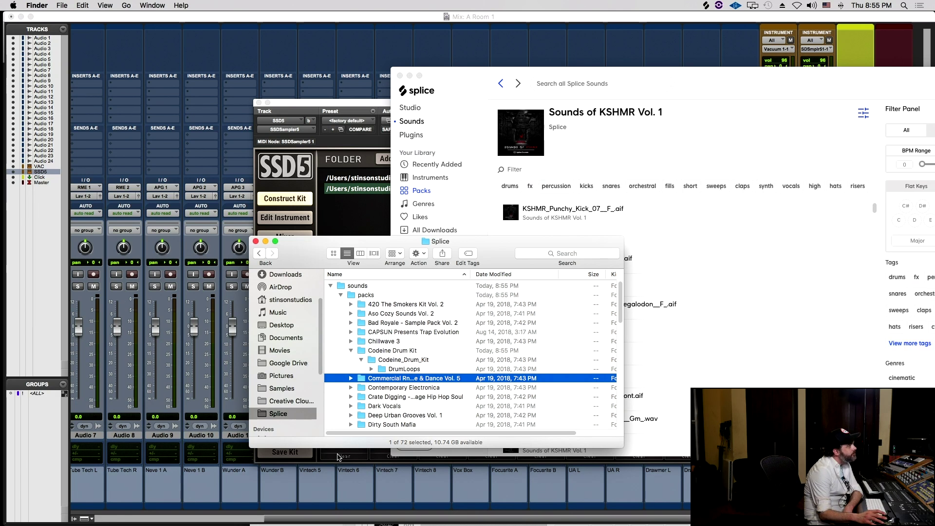
pyautogui.scroll(-5, 416, 348)
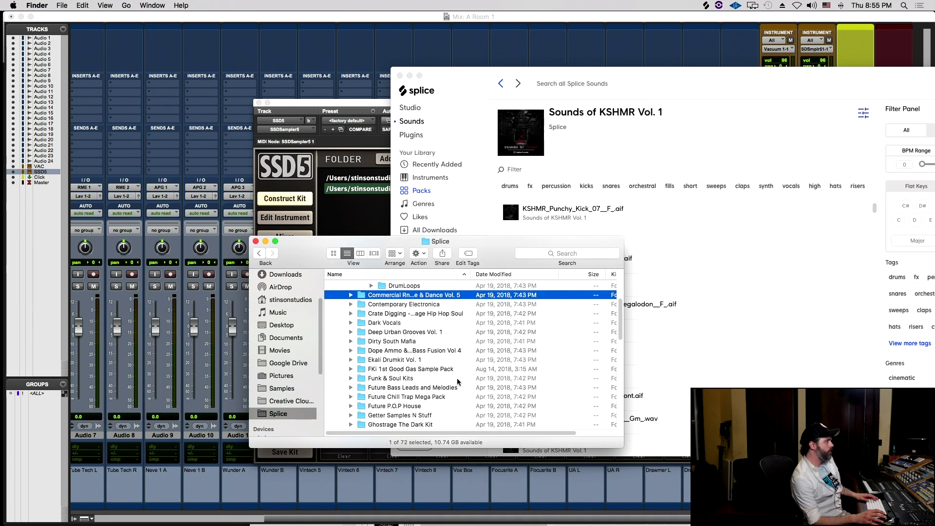
# - Download, preview and copy the KSHMR_Punchy_Kick_07 kick from Splice's All Downloads list
pyautogui.click(691, 200)
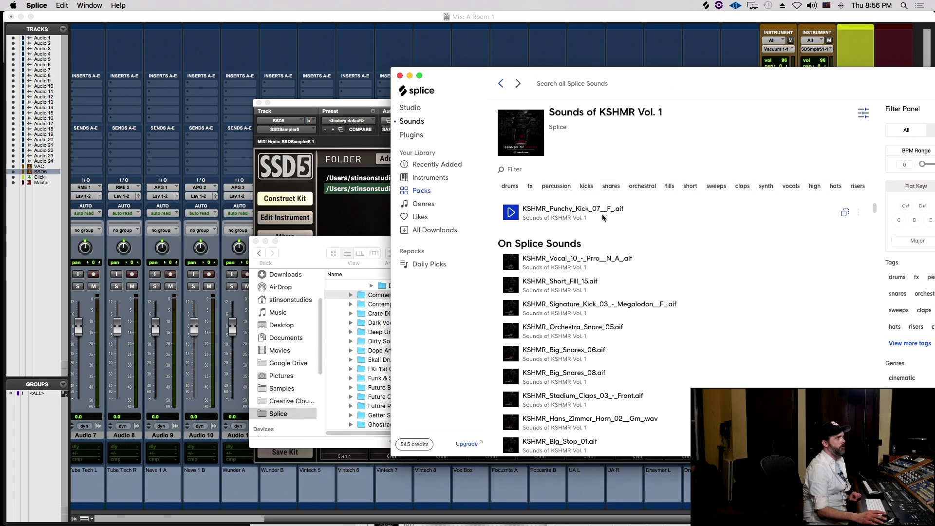
pyautogui.click(850, 214)
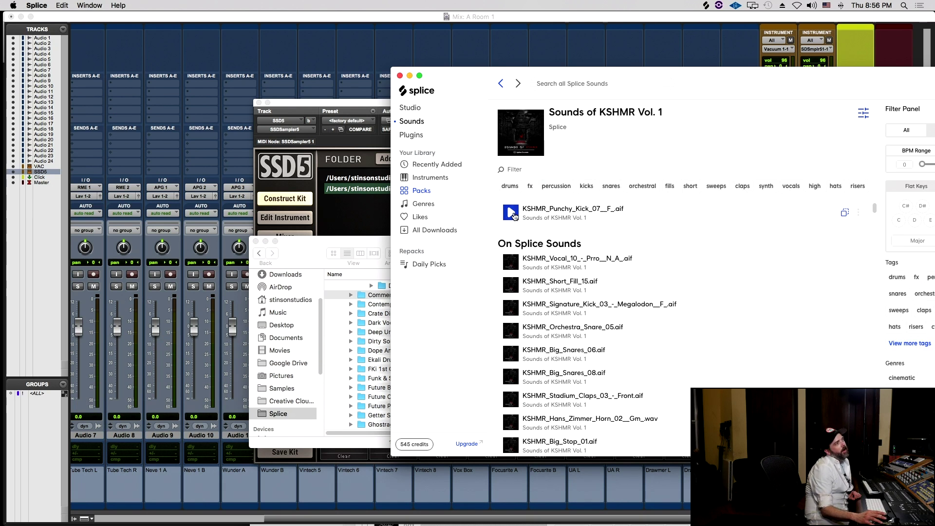
pyautogui.click(440, 232)
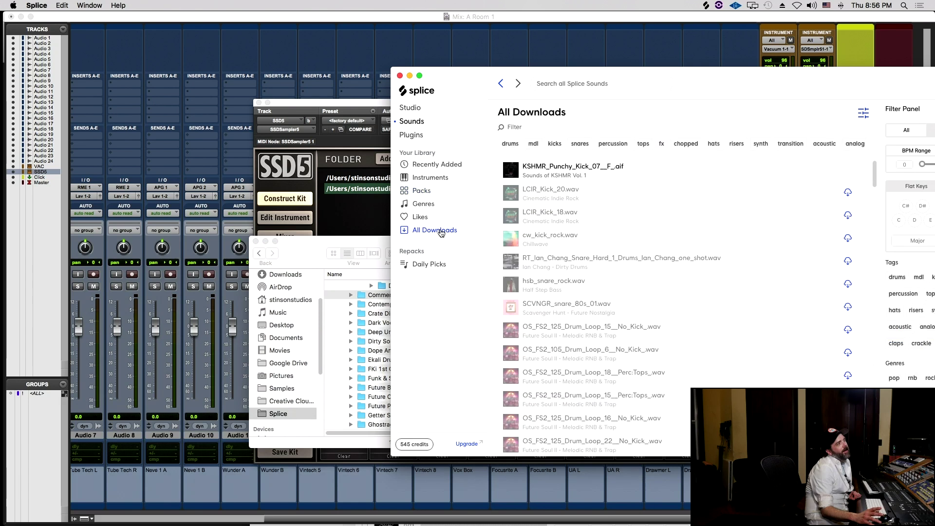
pyautogui.click(511, 171)
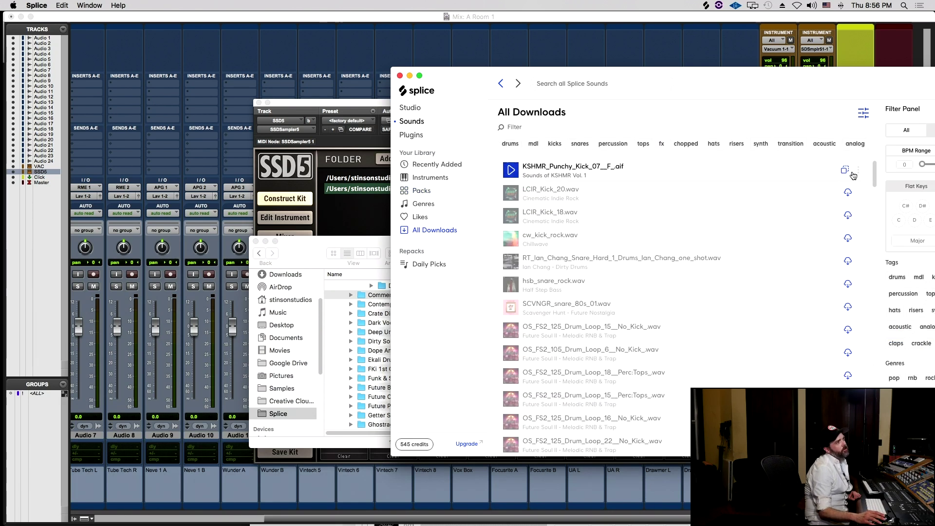
pyautogui.click(844, 170)
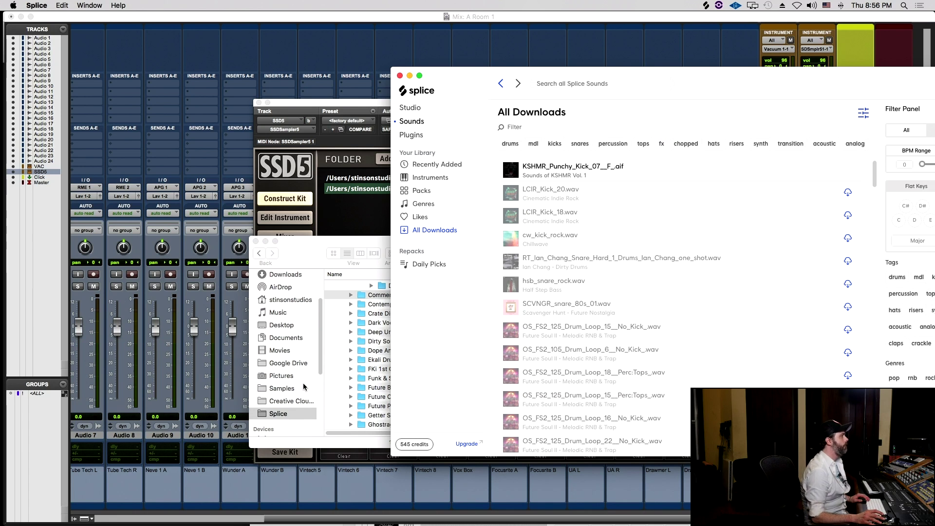
# - Move the Splice folder window aside and drag the KSHMR kick row out of Splice
pyautogui.click(291, 442)
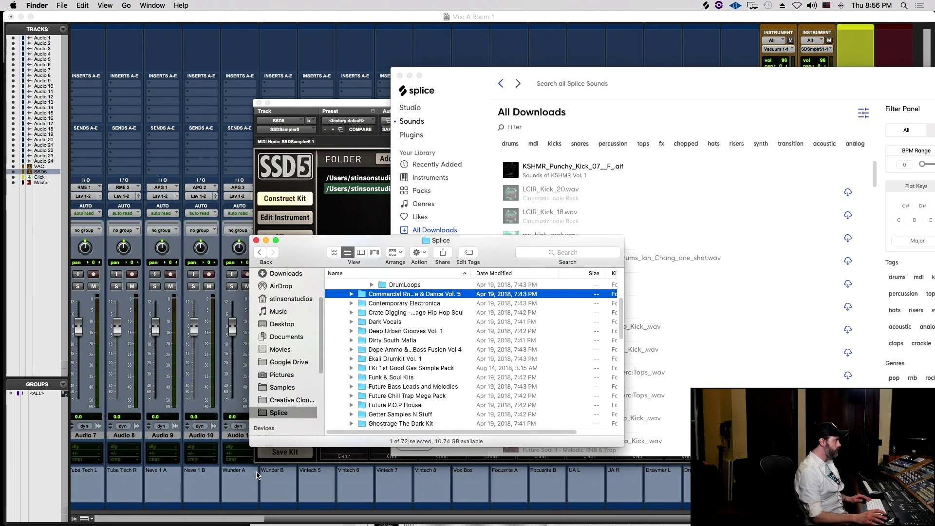
pyautogui.moveTo(409, 240); pyautogui.dragTo(319, 241)
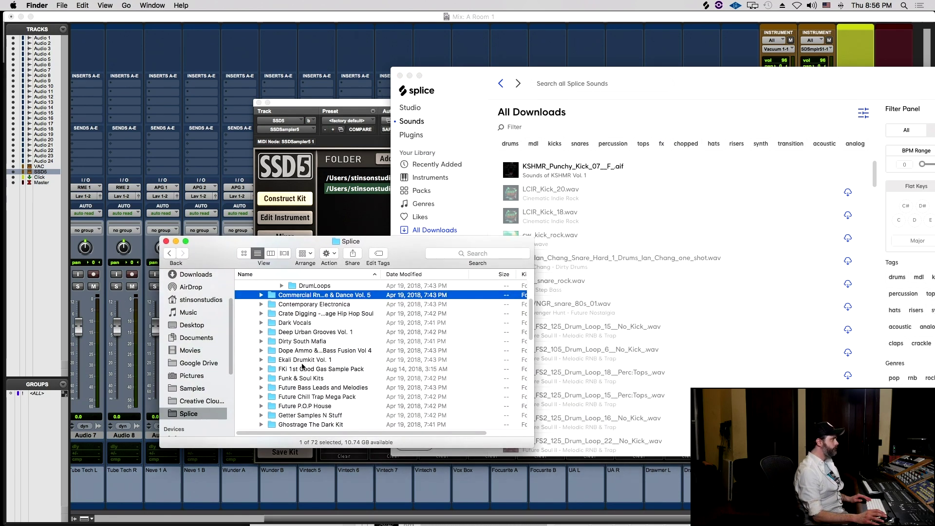
pyautogui.click(611, 287)
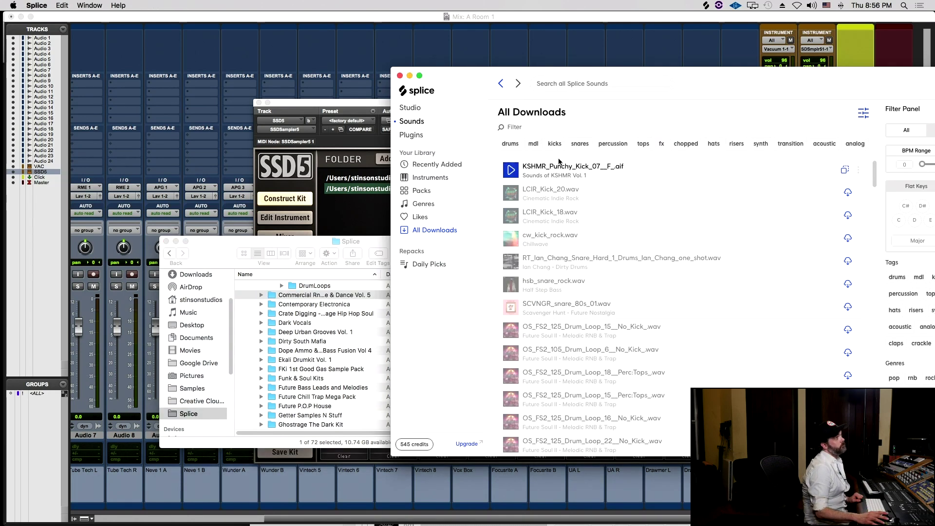
pyautogui.moveTo(624, 171); pyautogui.dragTo(362, 218)
# - Choose the second empty sample slot in SSD5's kit
pyautogui.click(363, 218)
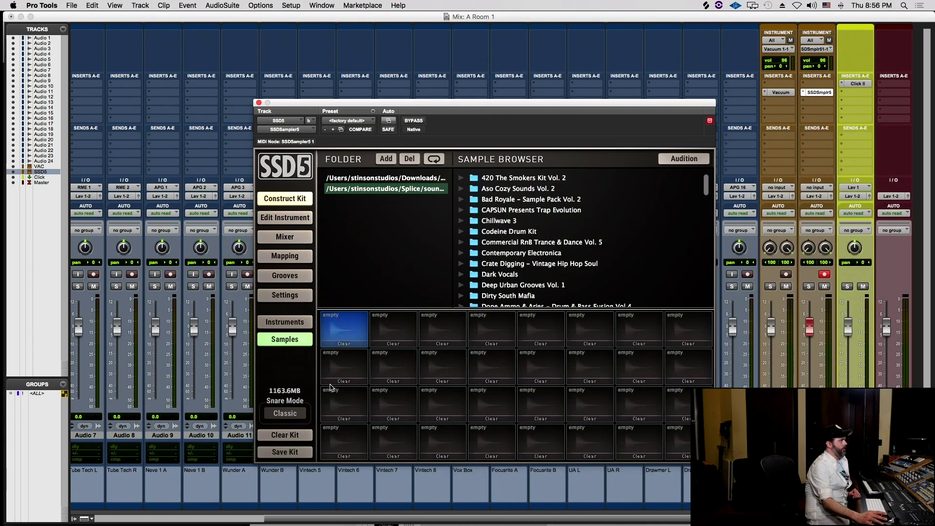
pyautogui.click(434, 321)
pyautogui.click(412, 345)
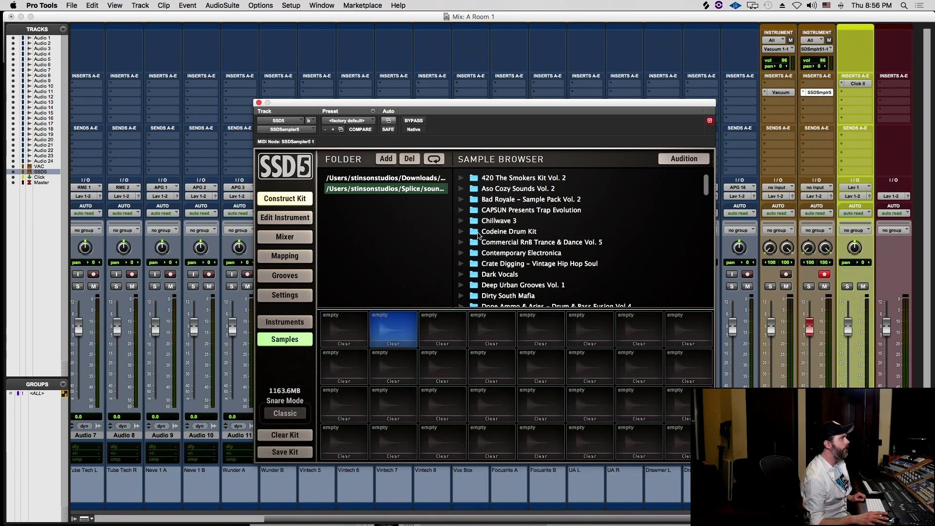
# - Expand Funk & Soul Kits down through KIT_7_Gmin to its Drums folder in SSD5's browser
pyautogui.scroll(-5, 478, 235)
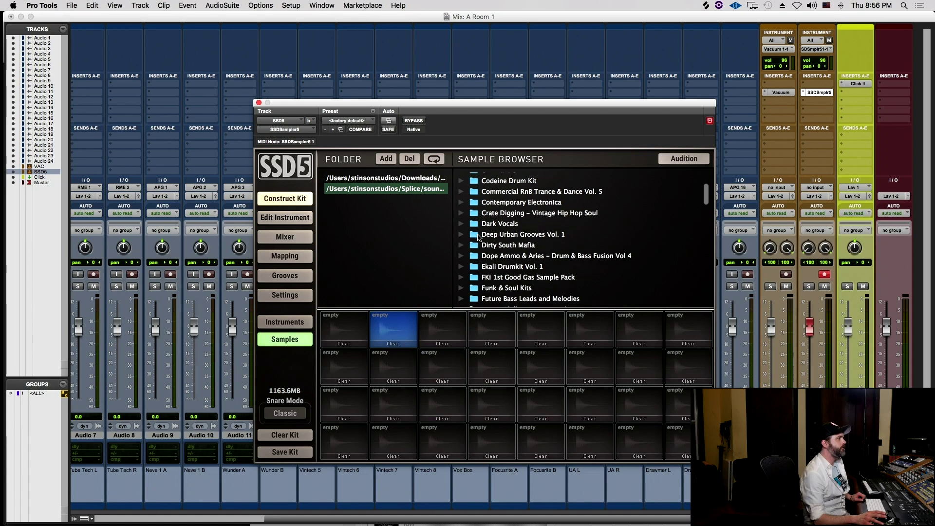
pyautogui.scroll(-1, 478, 236)
pyautogui.scroll(-2, 480, 242)
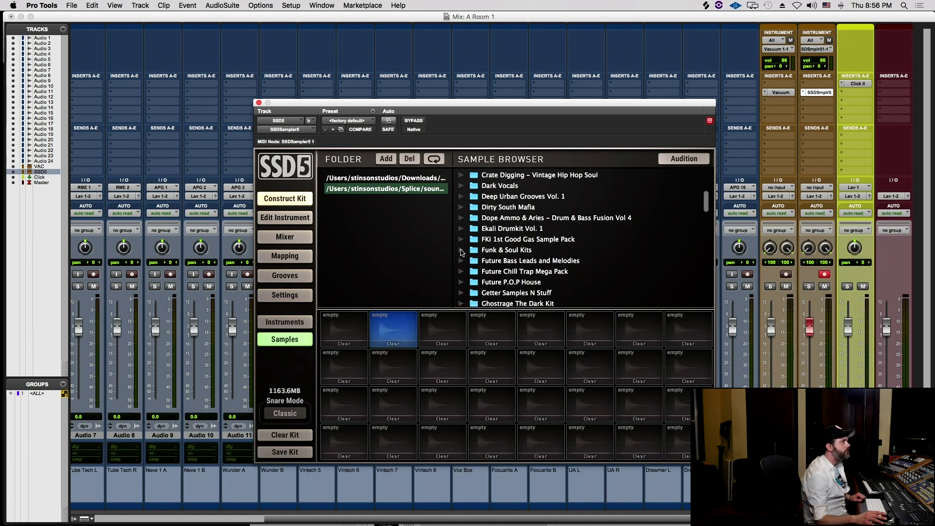
pyautogui.click(461, 250)
pyautogui.click(471, 261)
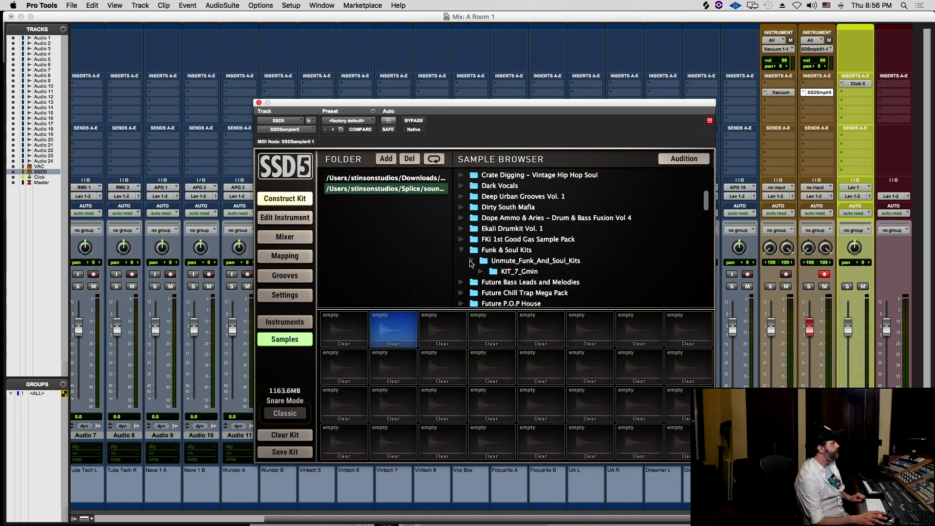
pyautogui.click(471, 270)
pyautogui.click(481, 271)
pyautogui.scroll(-1, 485, 272)
pyautogui.click(491, 269)
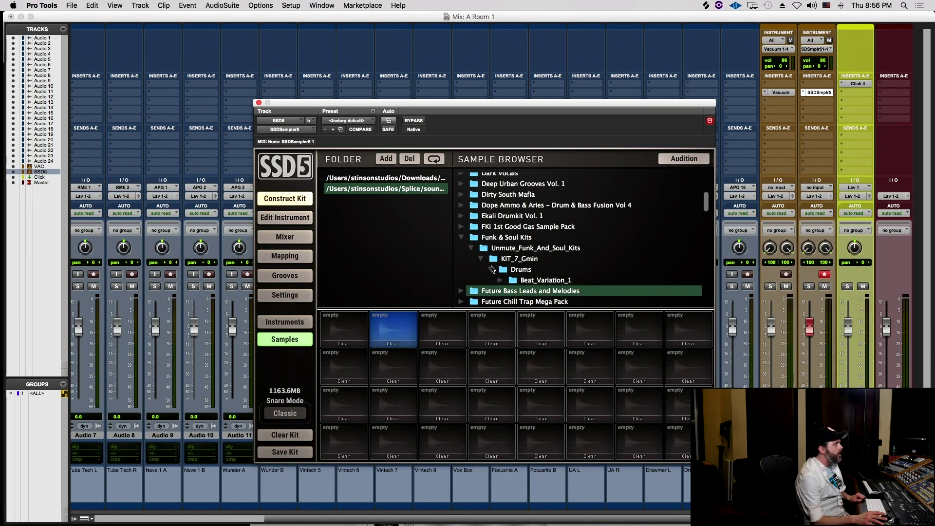
# - Look further down the browser, selecting Live Deep Jazz House and expanding KRANE Samples Vol. 3
pyautogui.scroll(-7, 492, 269)
pyautogui.scroll(-4, 482, 304)
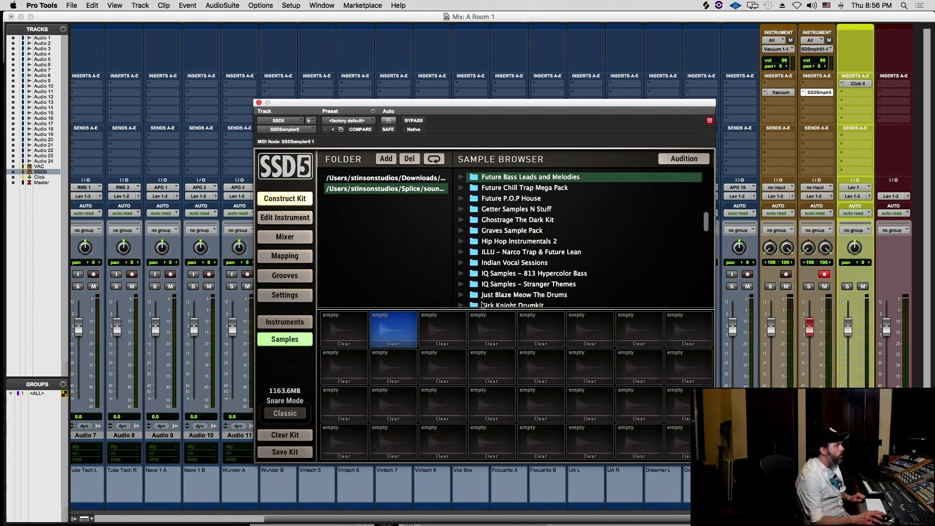
pyautogui.scroll(-2, 484, 299)
pyautogui.scroll(-2, 487, 295)
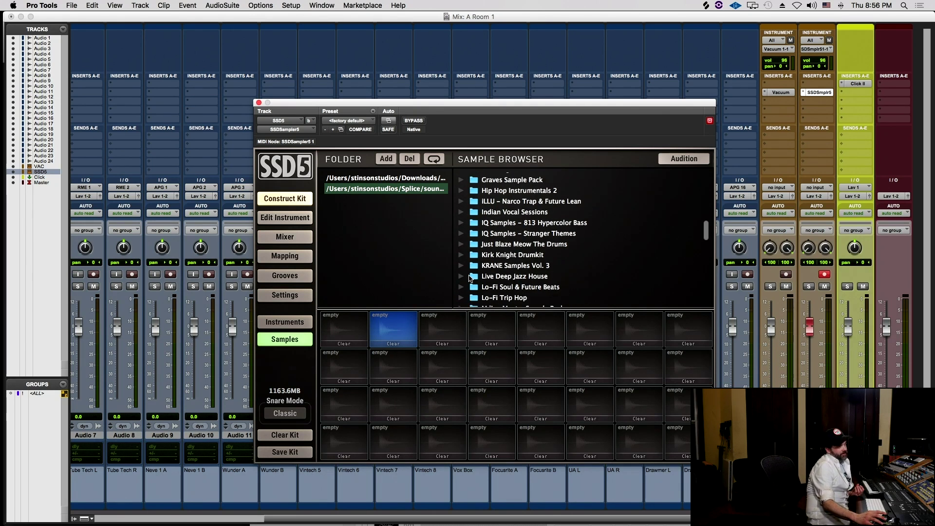
pyautogui.click(471, 277)
pyautogui.click(461, 266)
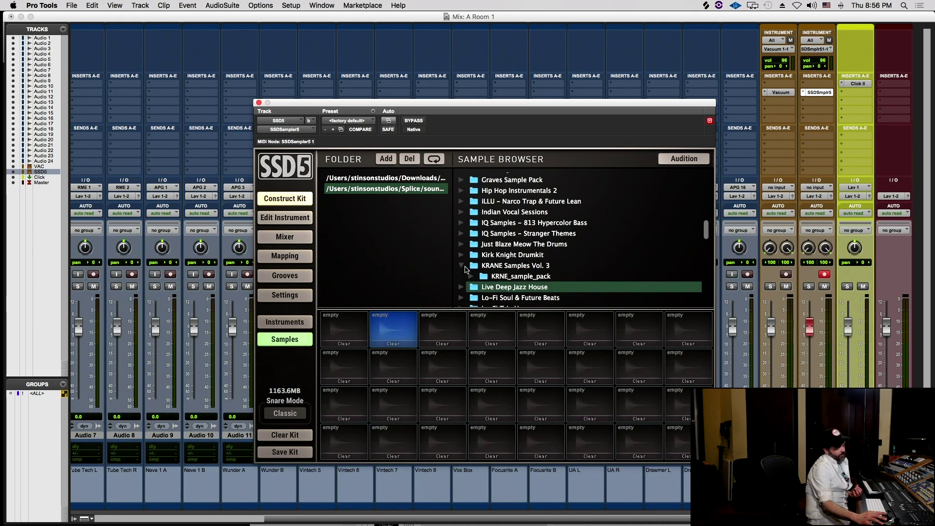
pyautogui.scroll(-3, 476, 219)
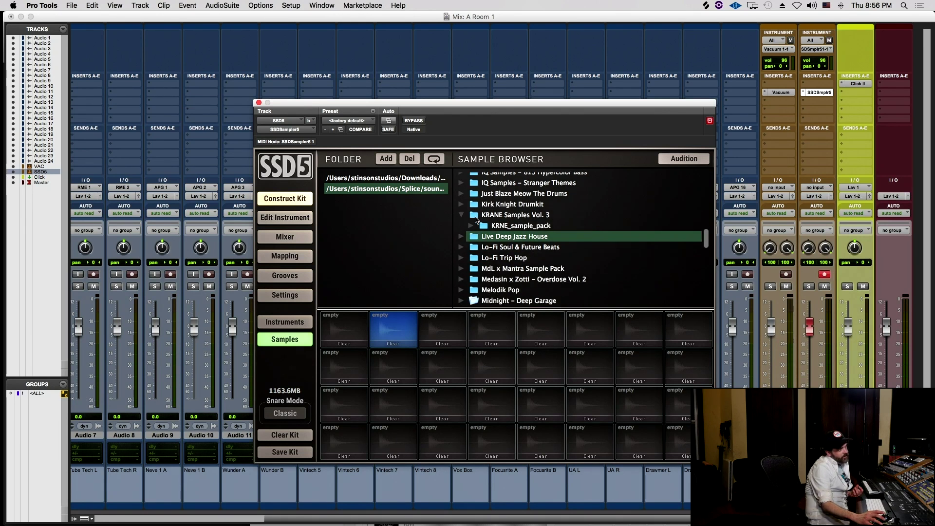
pyautogui.scroll(-5, 475, 219)
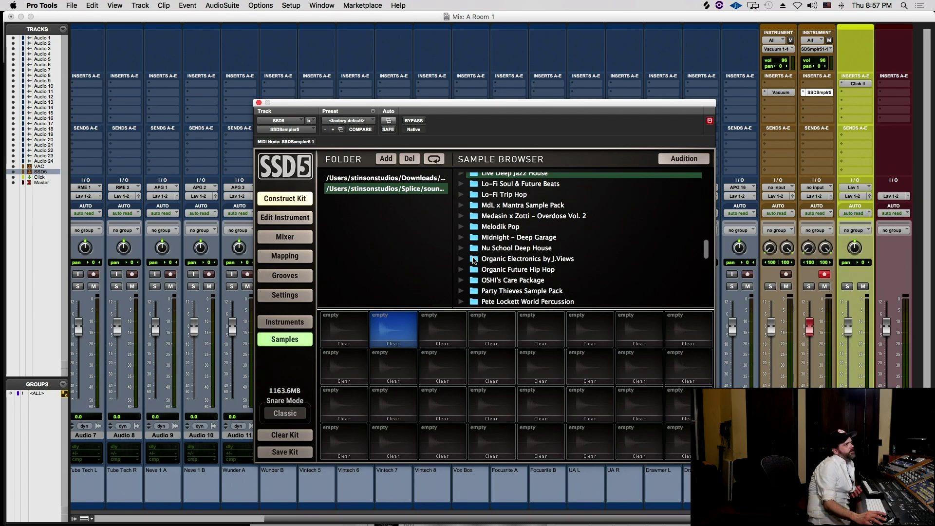
pyautogui.scroll(-5, 485, 276)
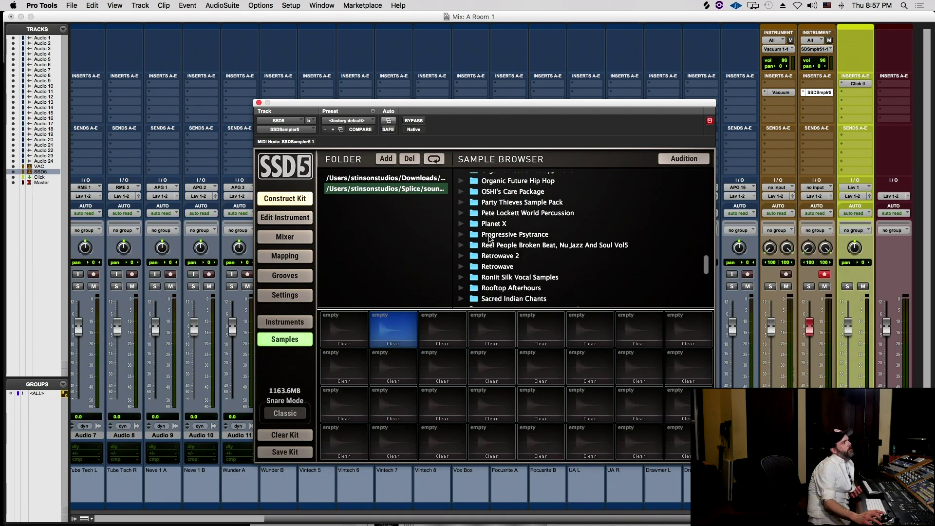
pyautogui.scroll(-10, 490, 238)
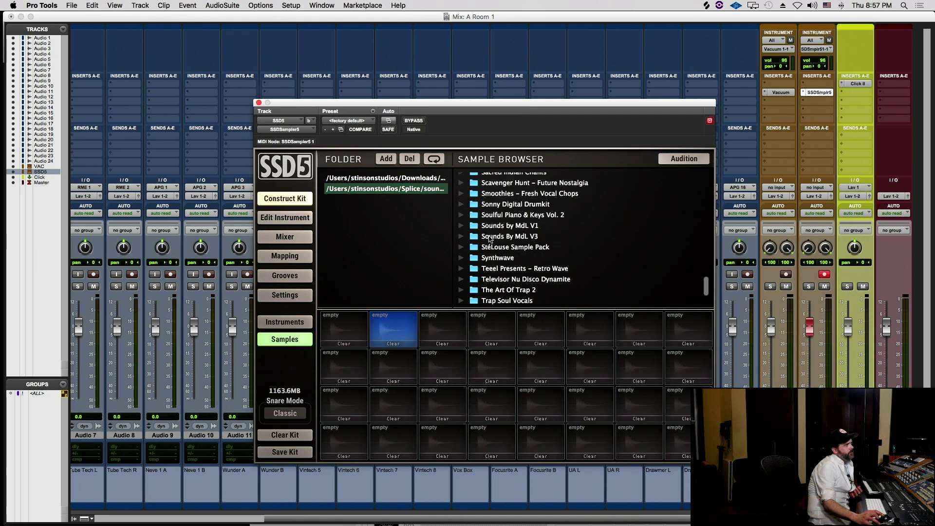
pyautogui.scroll(-1, 490, 239)
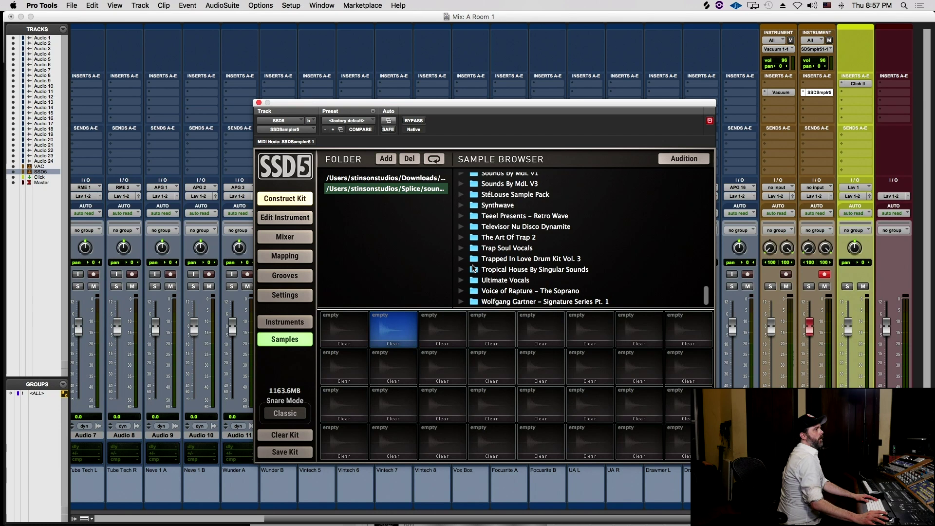
pyautogui.scroll(3, 472, 267)
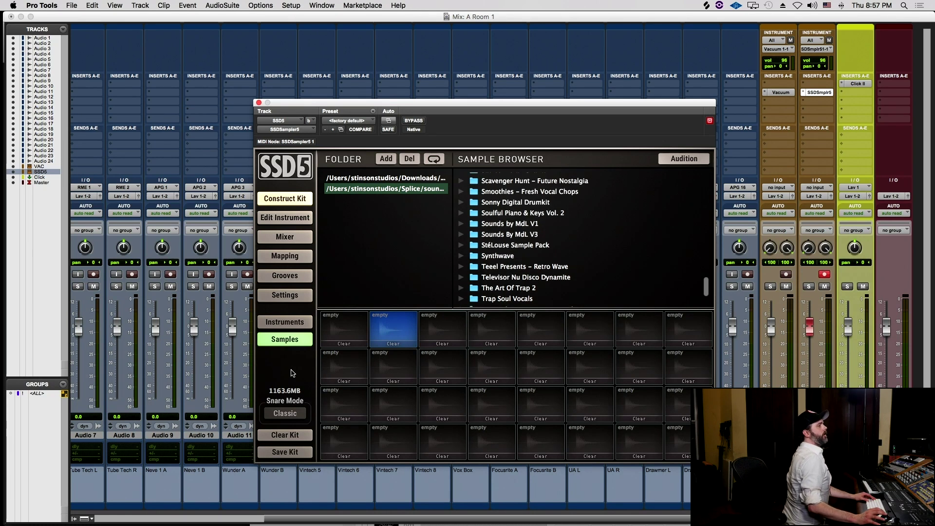
pyautogui.press('super+Tab')
pyautogui.press('super+Tab')
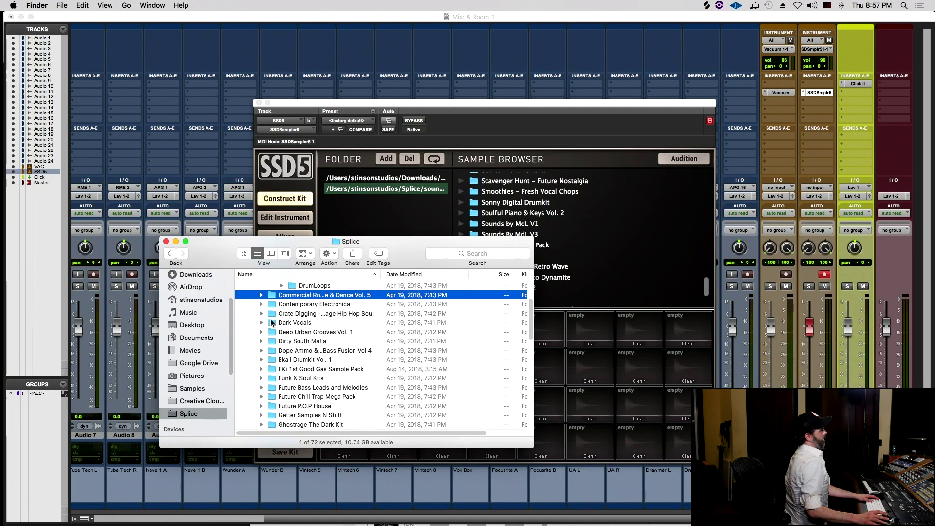
# - Search Finder for 'ks' across This Mac, correcting the misspelled search word
pyautogui.scroll(3, 272, 323)
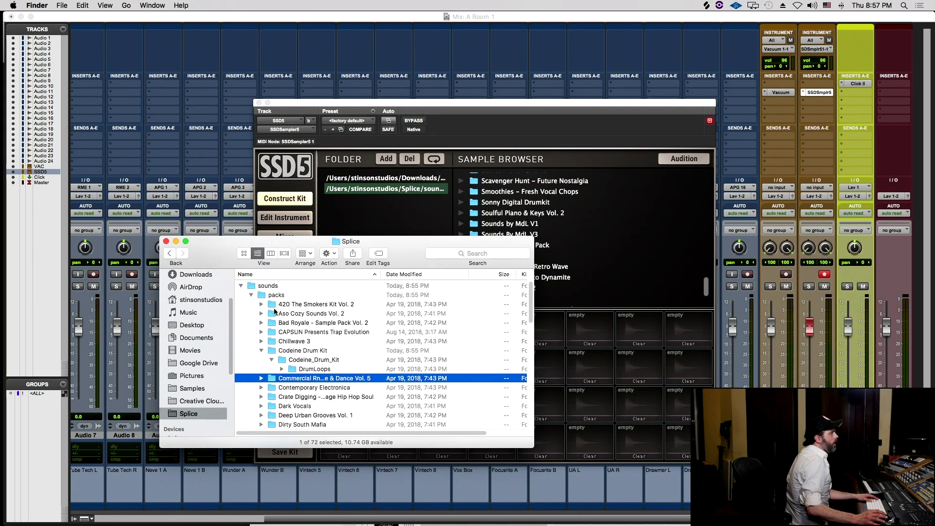
pyautogui.click(485, 253)
pyautogui.write('kshnme')
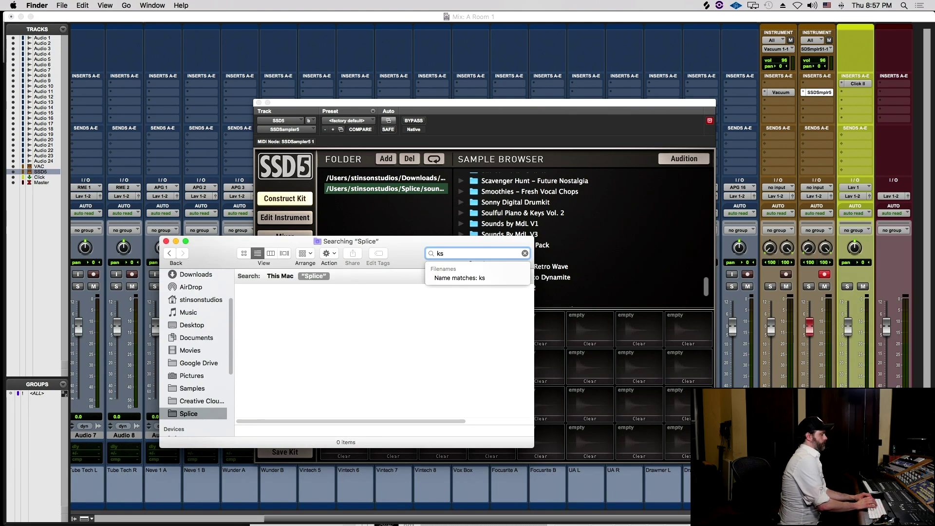
pyautogui.press('Return')
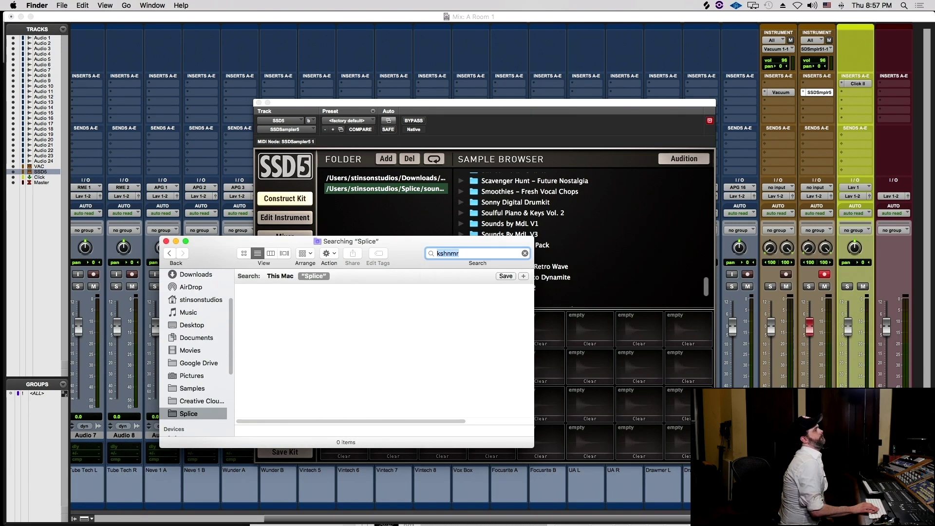
pyautogui.click(473, 254)
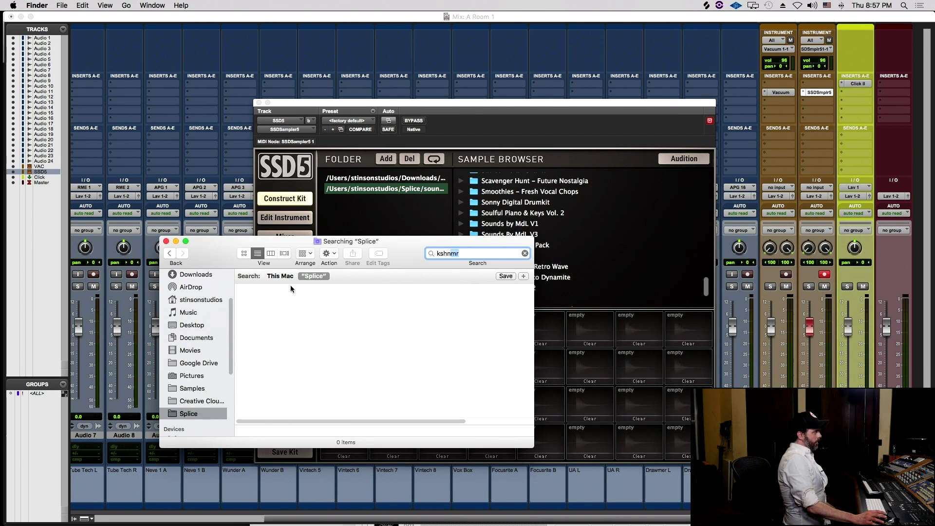
pyautogui.click(268, 276)
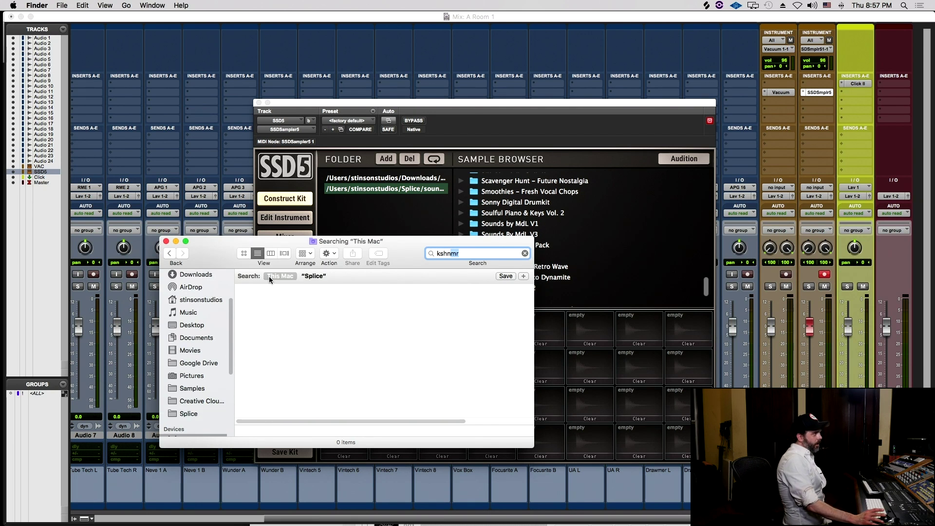
pyautogui.doubleClick(458, 254)
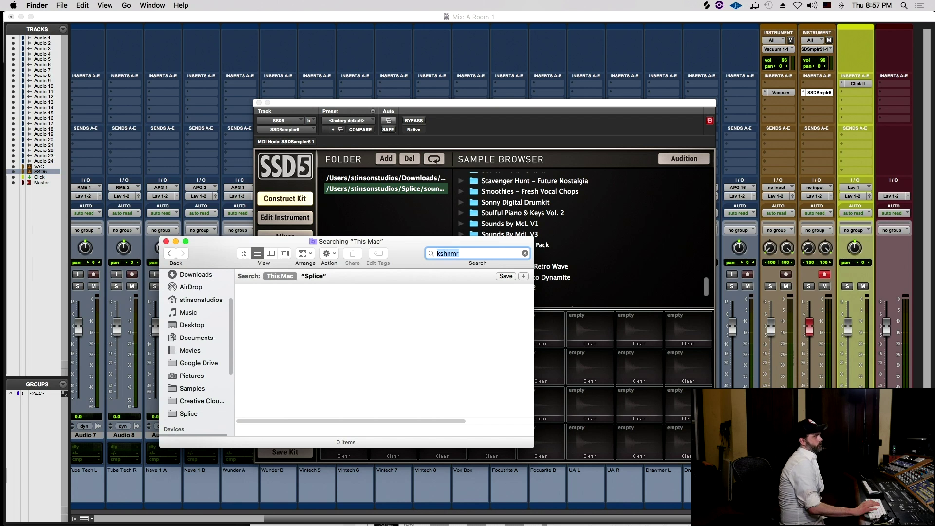
pyautogui.click(447, 254)
pyautogui.moveTo(445, 255); pyautogui.dragTo(466, 249)
pyautogui.press('BackSpace')
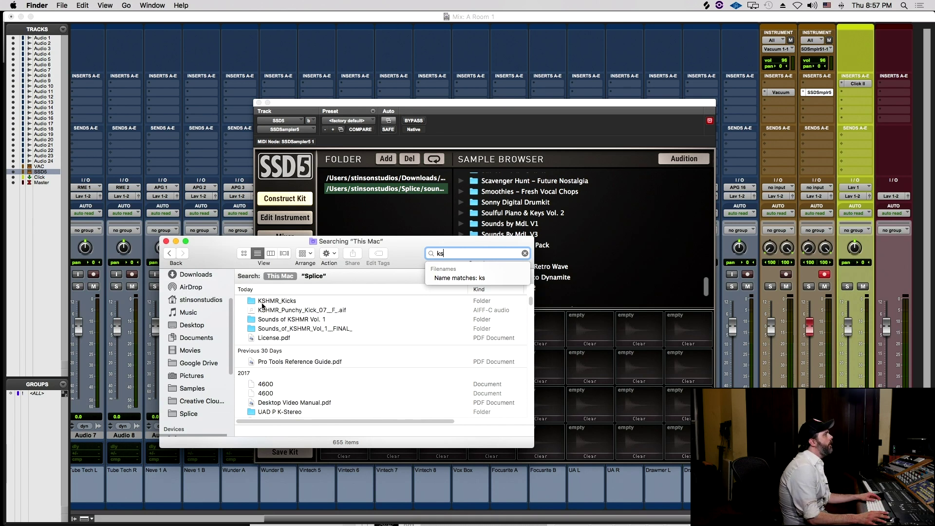
# - Open KSHMR_Kicks from the results and drag Punchy_Kicks onto SSD5's sample browser
pyautogui.doubleClick(261, 303)
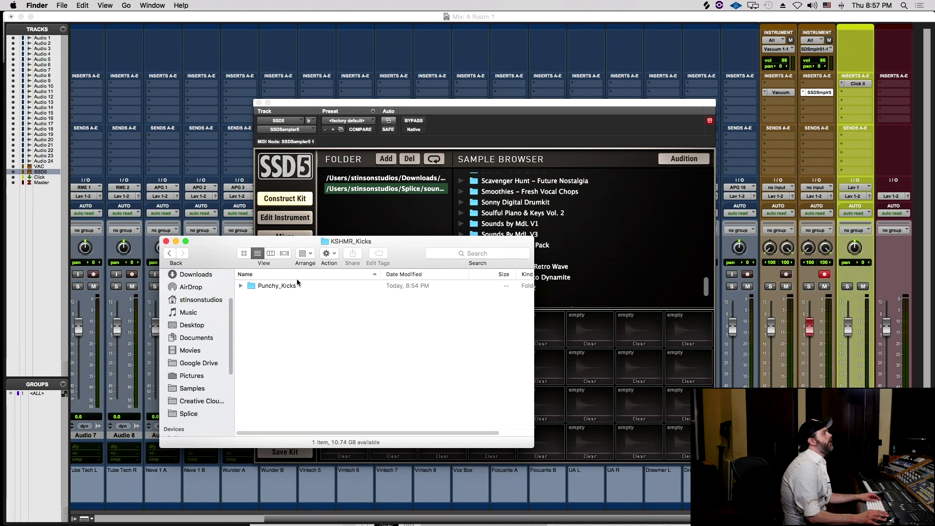
pyautogui.moveTo(174, 255); pyautogui.dragTo(190, 253)
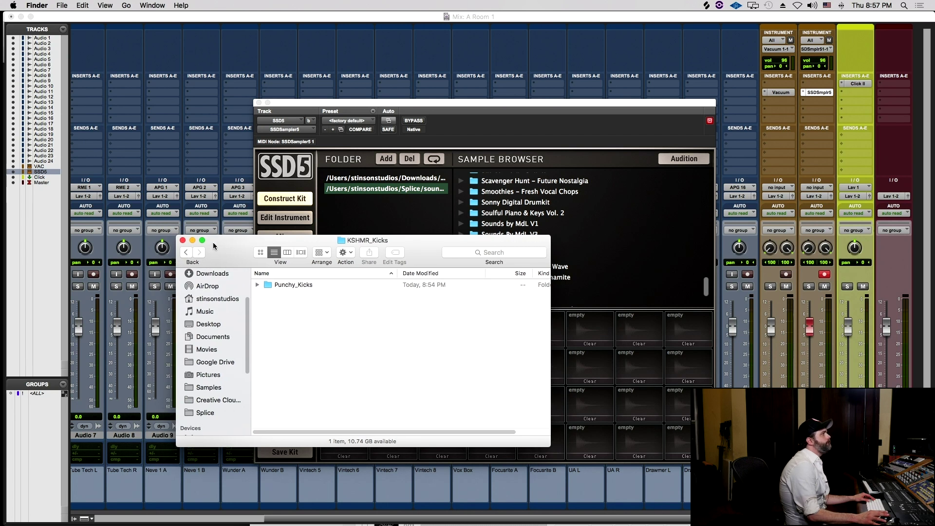
pyautogui.moveTo(298, 285); pyautogui.dragTo(626, 246)
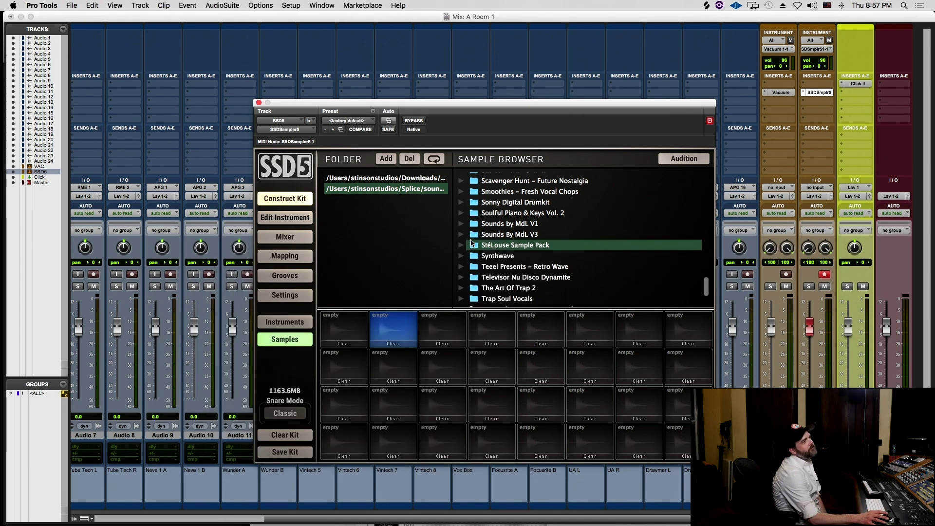
# - Add the KSHMR_Kicks/Punchy_Kicks folder to SSD5's sample folders via a 'ks' search in Splice
pyautogui.click(386, 159)
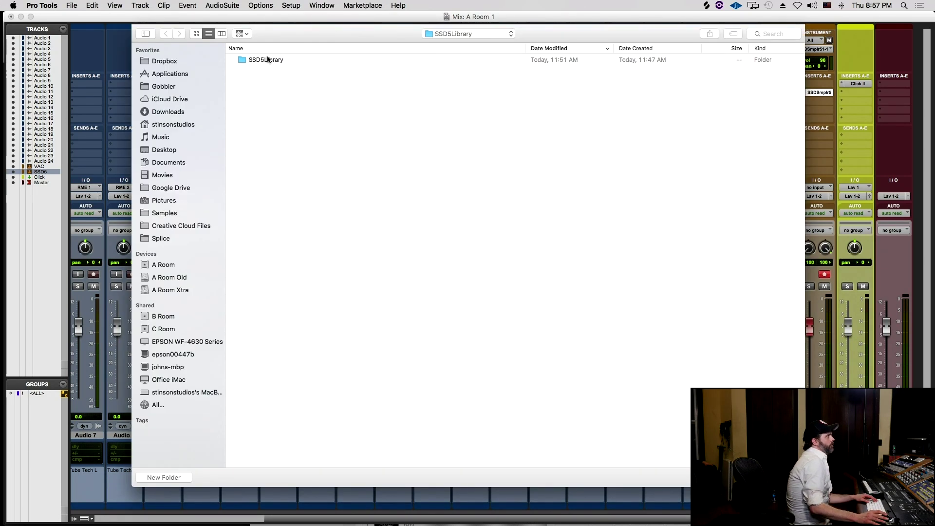
pyautogui.click(186, 238)
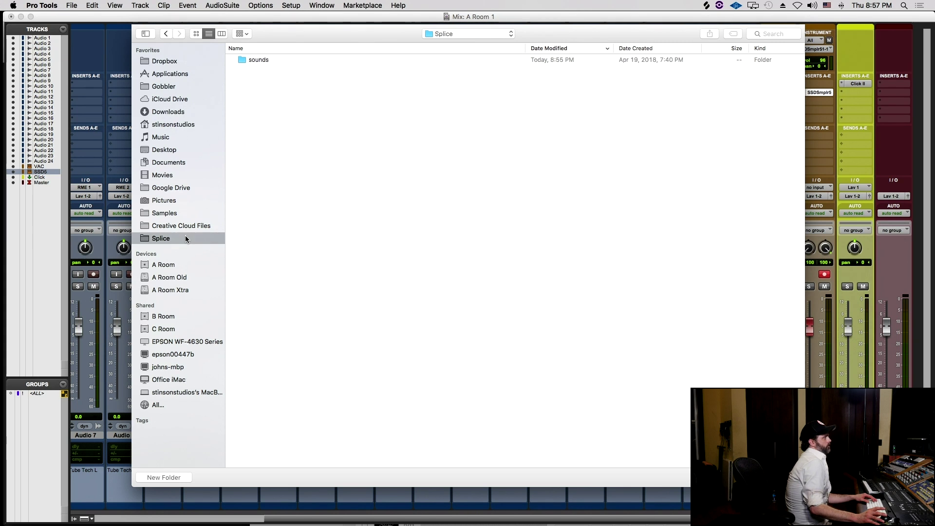
pyautogui.click(770, 34)
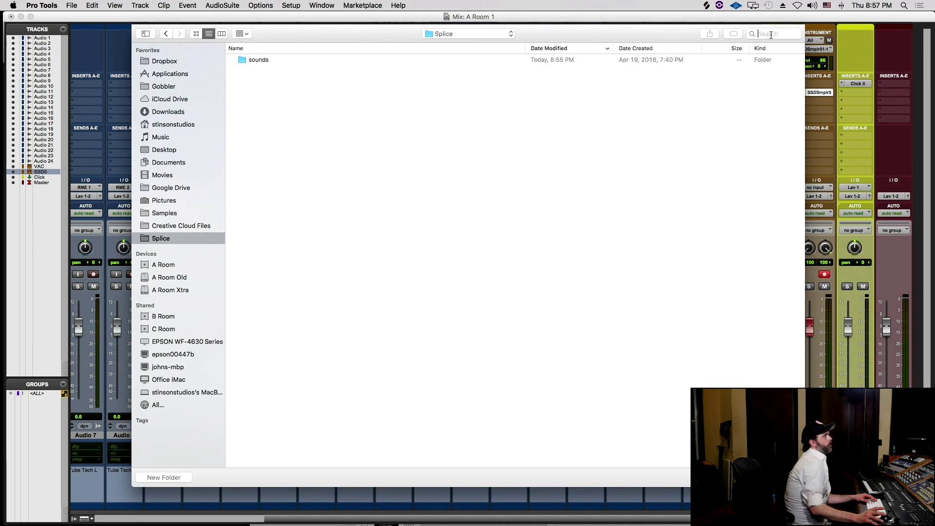
pyautogui.write('ks')
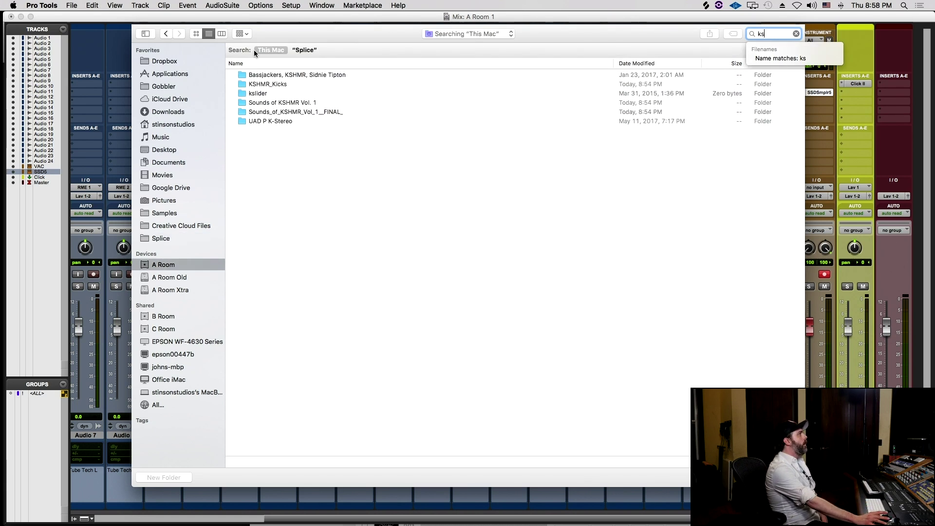
pyautogui.doubleClick(275, 85)
pyautogui.doubleClick(263, 60)
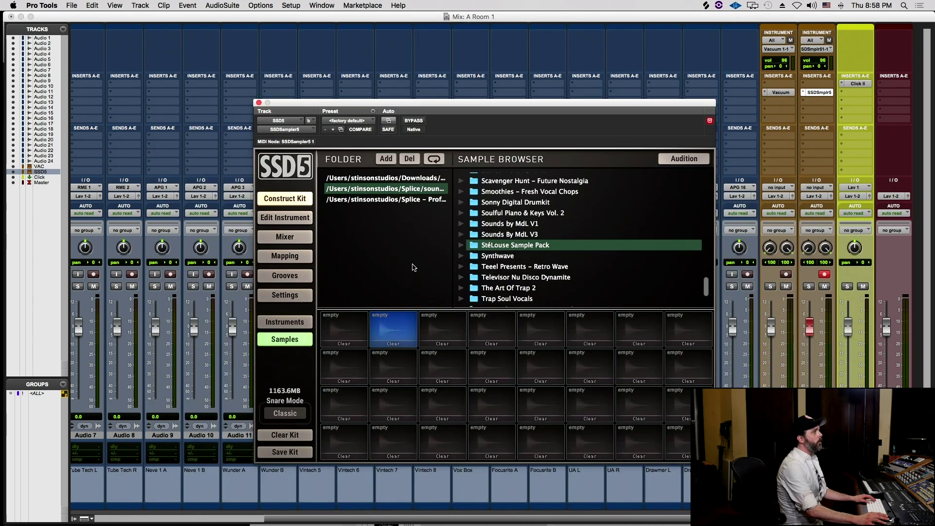
pyautogui.click(423, 202)
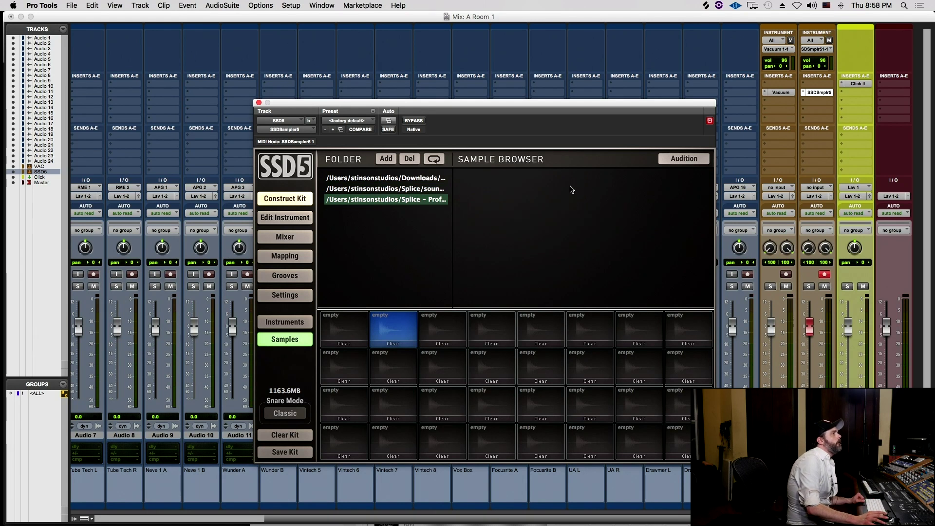
pyautogui.click(409, 179)
pyautogui.click(405, 189)
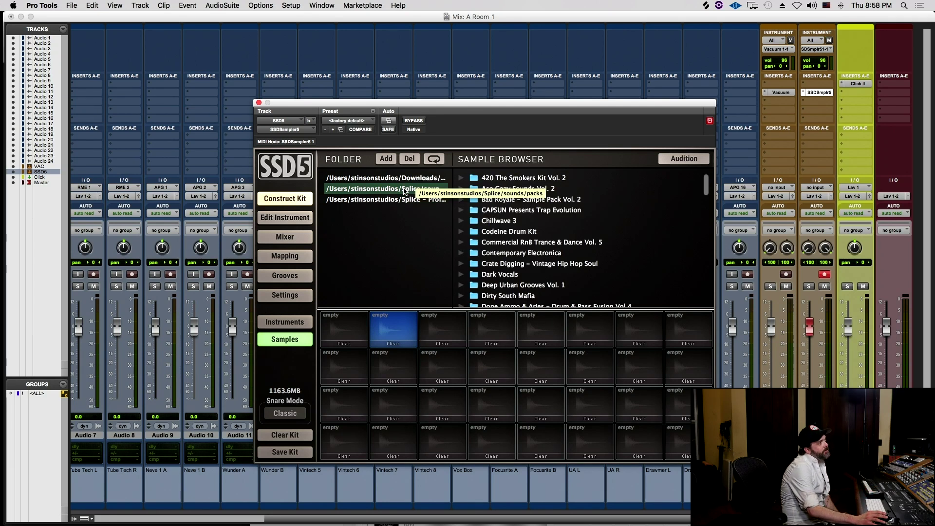
pyautogui.click(400, 199)
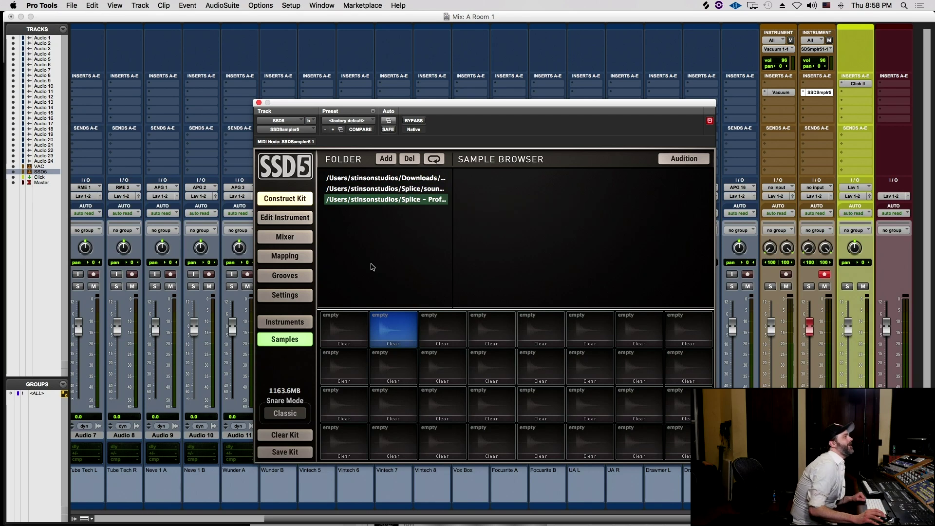
pyautogui.click(705, 5)
pyautogui.moveTo(683, 84); pyautogui.dragTo(471, 92)
pyautogui.click(440, 178)
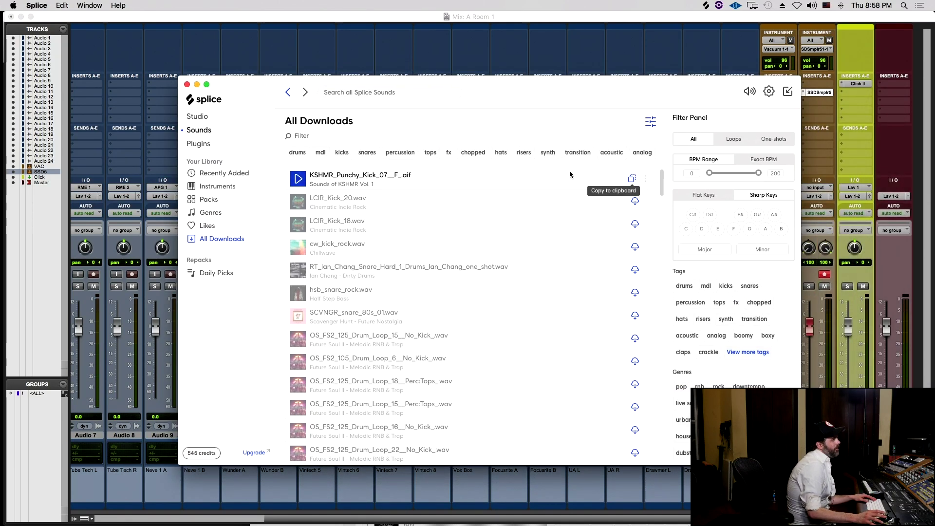
pyautogui.click(423, 56)
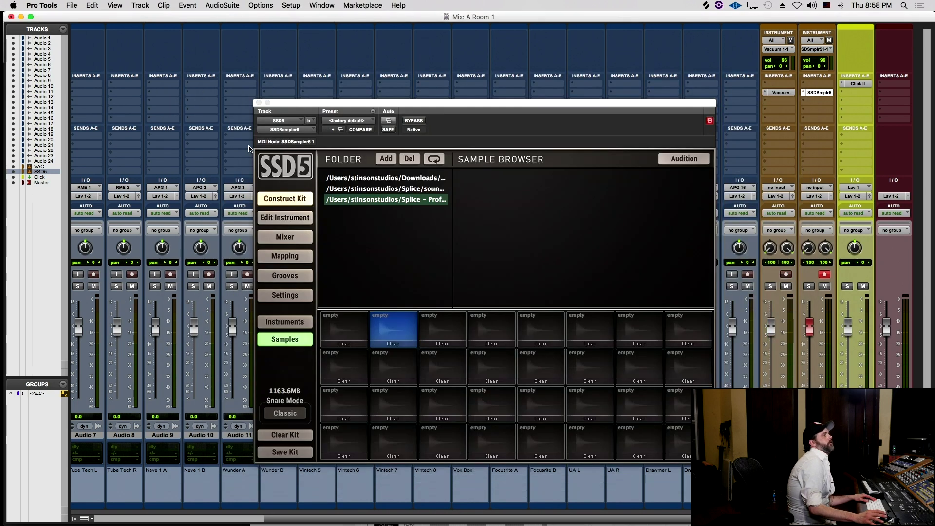
# - Open Finder's Punchy_Kicks folder and drag KSHMR_Punchy_Kick_07__F_.aif into the Pro Tools Edit window
pyautogui.press('super+Tab')
pyautogui.press('super+Tab')
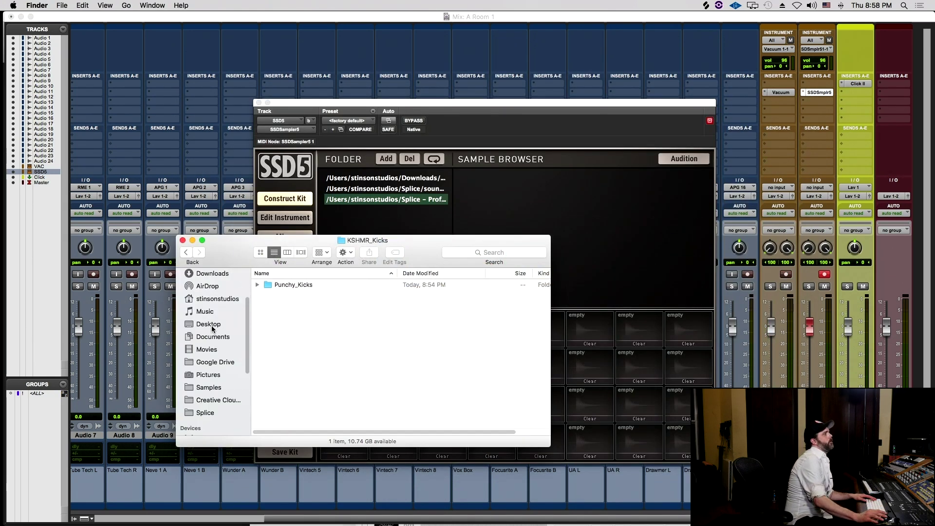
pyautogui.doubleClick(290, 284)
pyautogui.moveTo(290, 284); pyautogui.dragTo(211, 120)
pyautogui.press('super+equal')
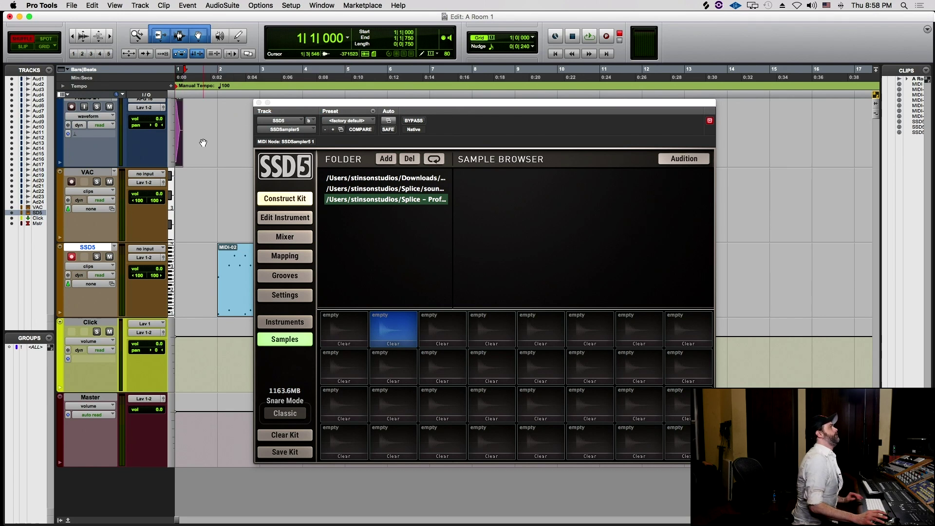
# - Audition the kick clip, then bounce it offline as a Mono (summed) WAV
pyautogui.press('space')
pyautogui.press('space')
pyautogui.press('super+bracketright')
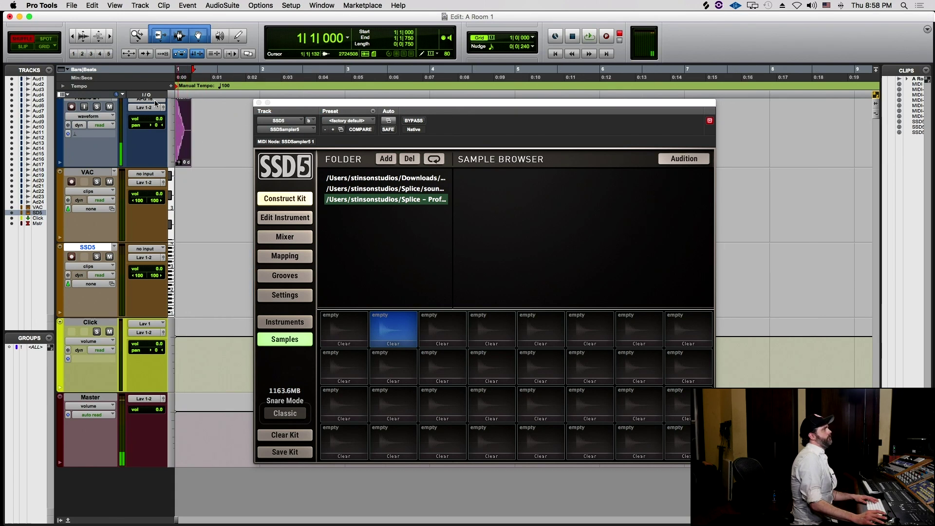
pyautogui.press('alt+super+b')
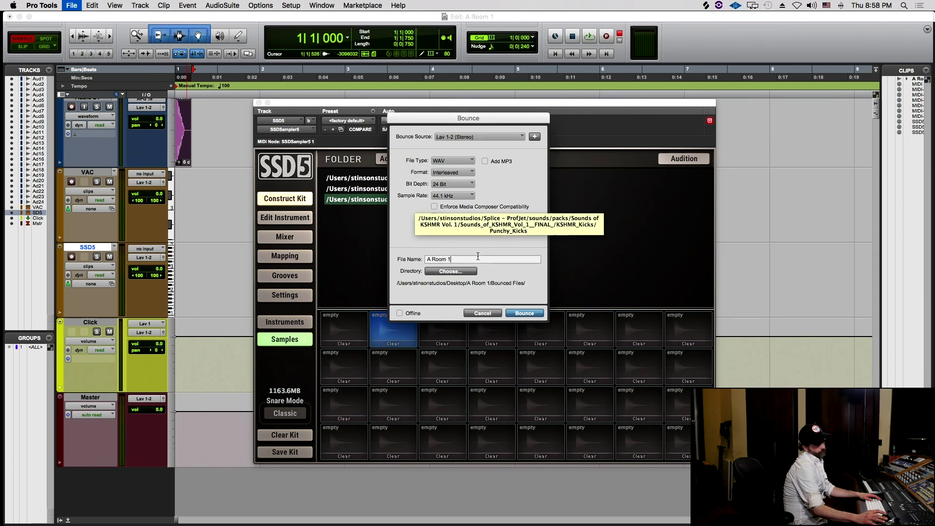
pyautogui.press('Tab')
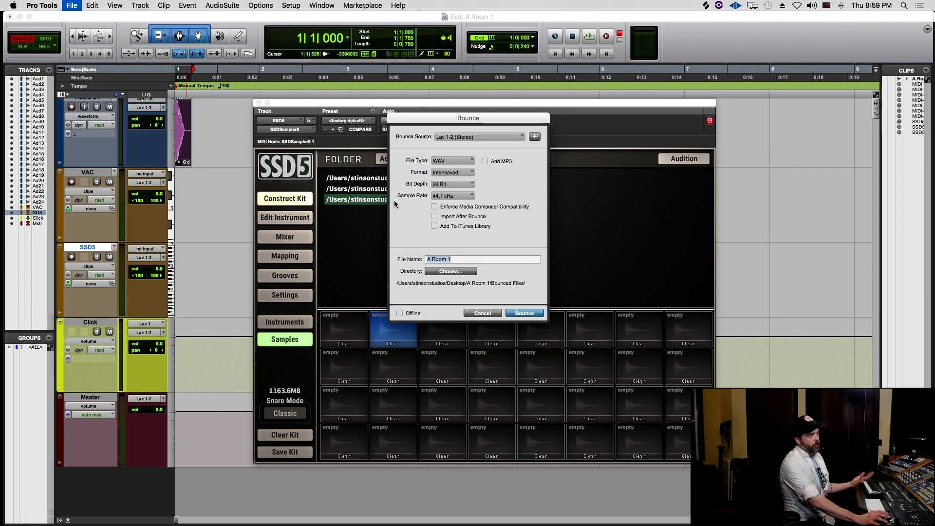
pyautogui.click(399, 313)
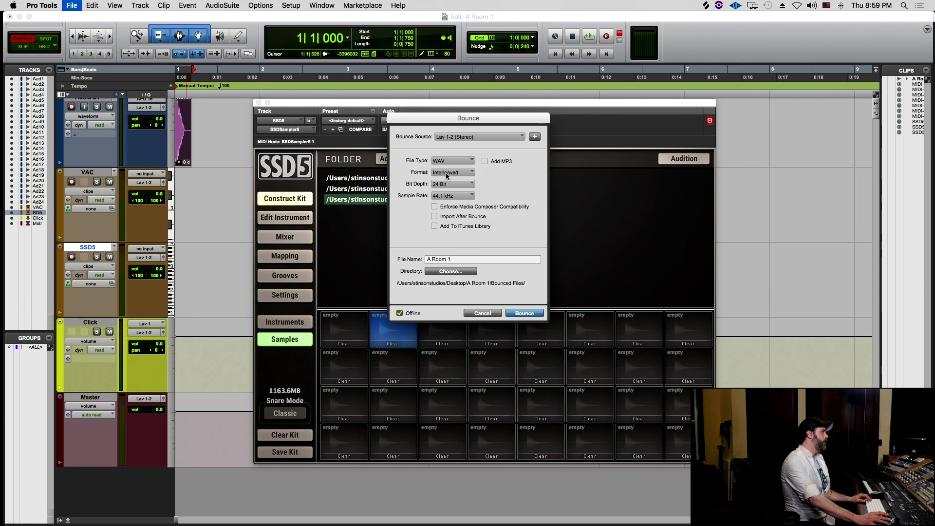
pyautogui.click(448, 171)
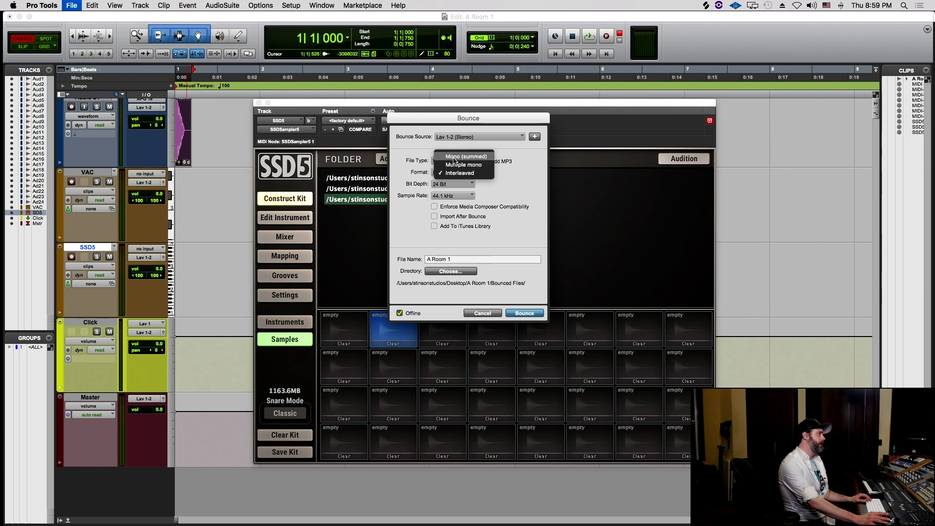
pyautogui.click(450, 153)
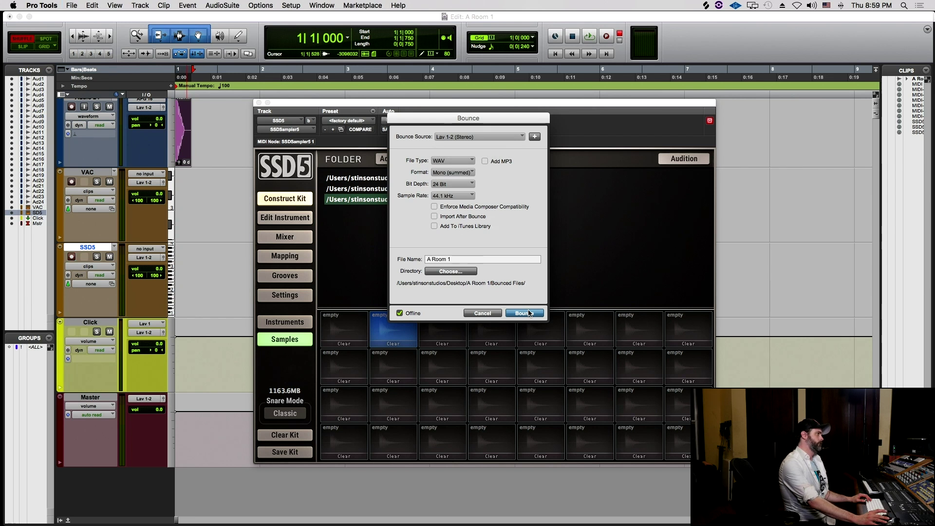
pyautogui.click(524, 313)
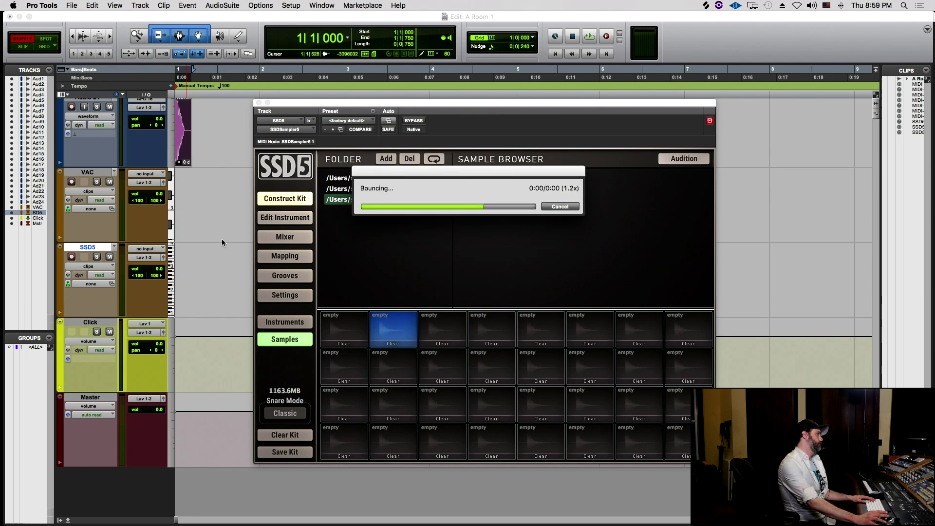
pyautogui.press('super+Tab')
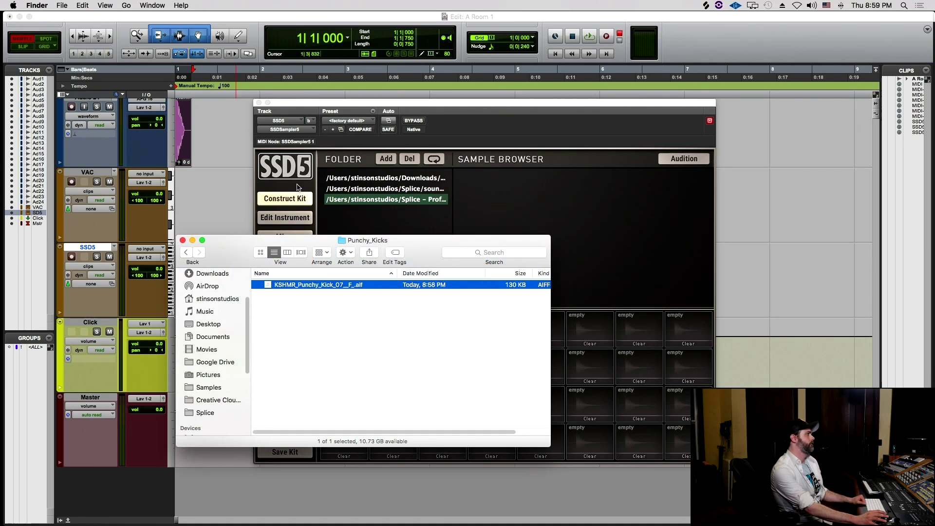
# - Bounce the kick offline in mono again as 'KSHMR Kick', saved to the Desktop
pyautogui.scroll(-3, 219, 354)
pyautogui.scroll(3, 217, 347)
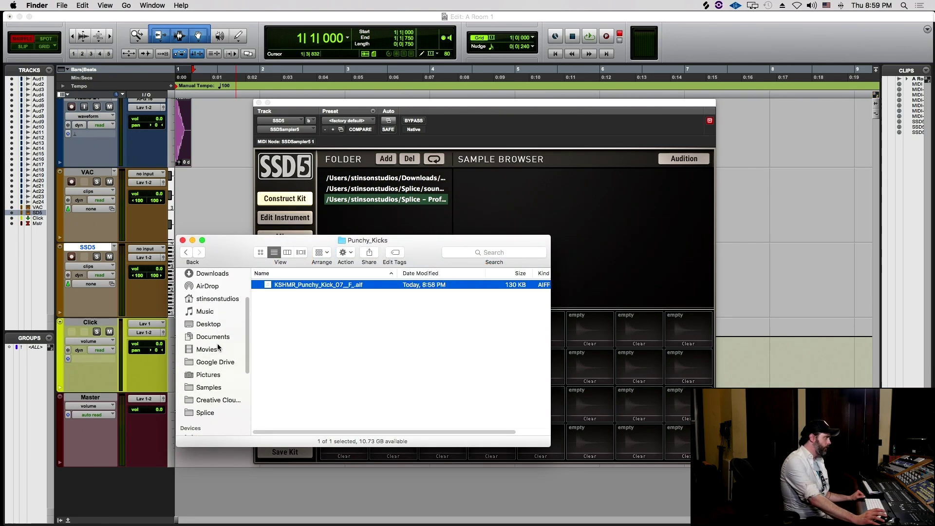
pyautogui.click(273, 104)
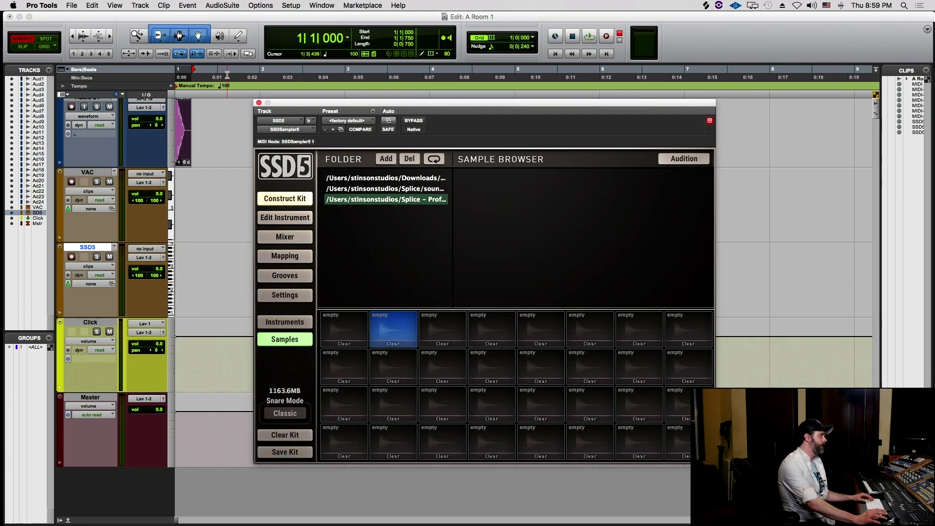
pyautogui.press('alt+super+b')
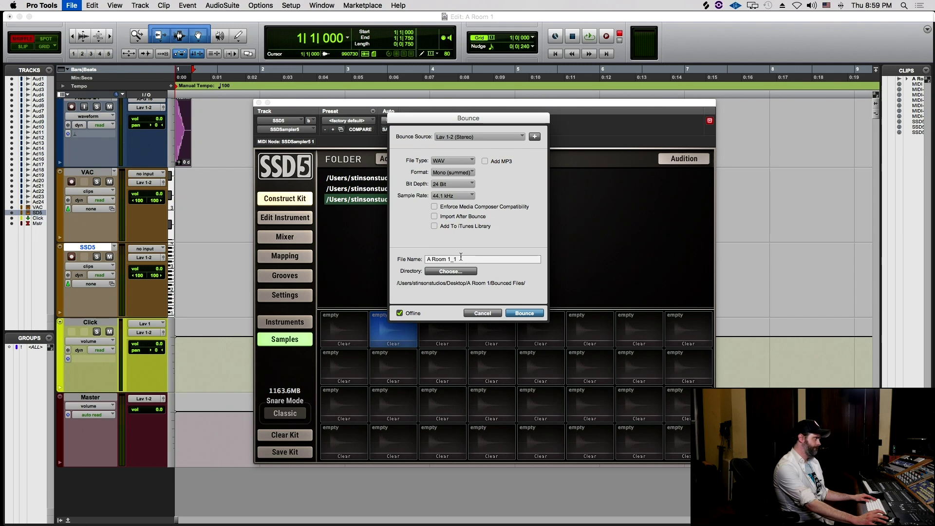
pyautogui.moveTo(460, 256); pyautogui.dragTo(395, 229)
pyautogui.write('KSHMR Kick')
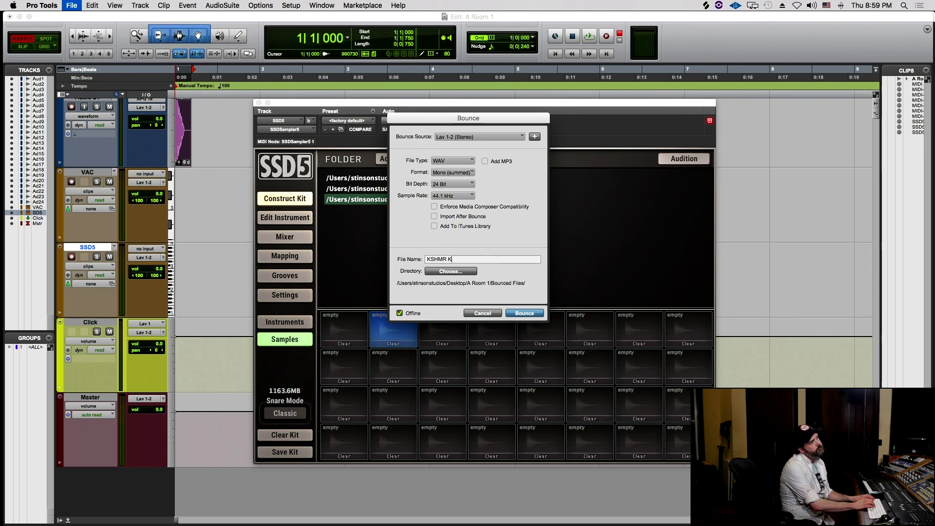
pyautogui.click(449, 271)
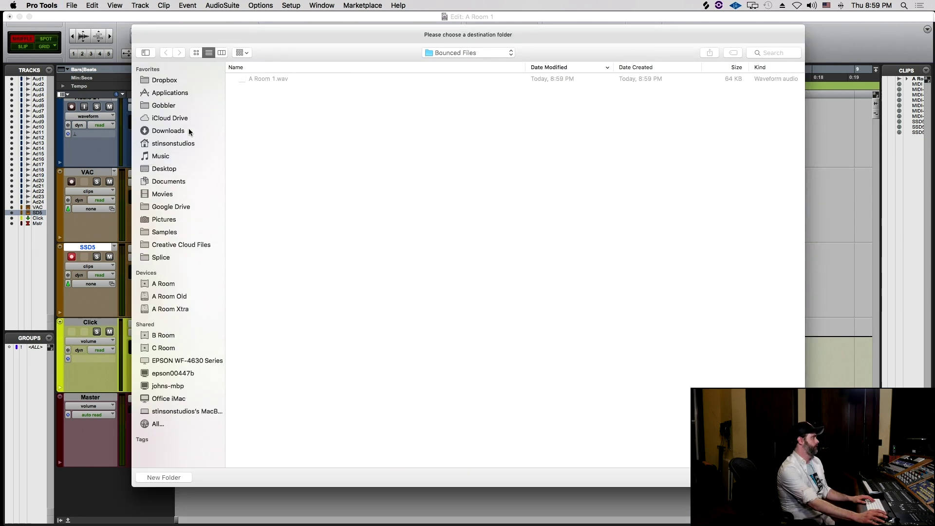
pyautogui.click(163, 170)
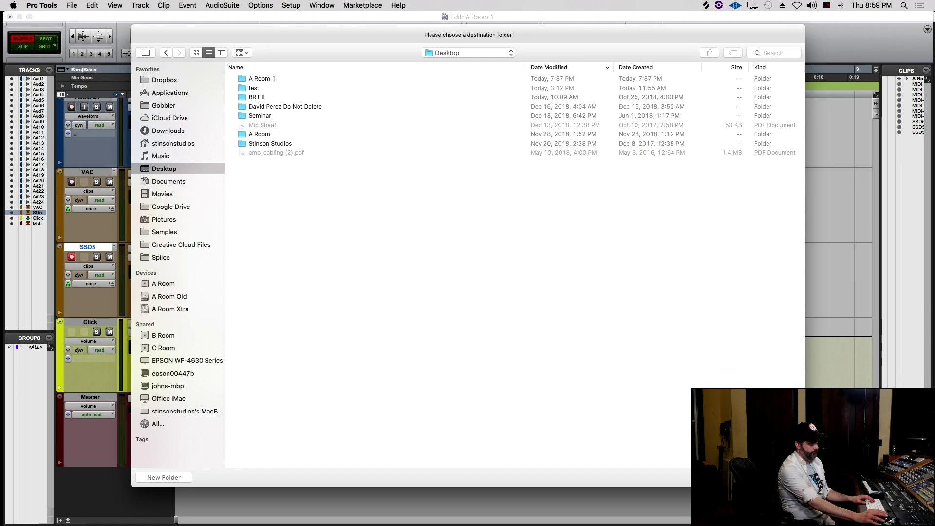
pyautogui.press('Return')
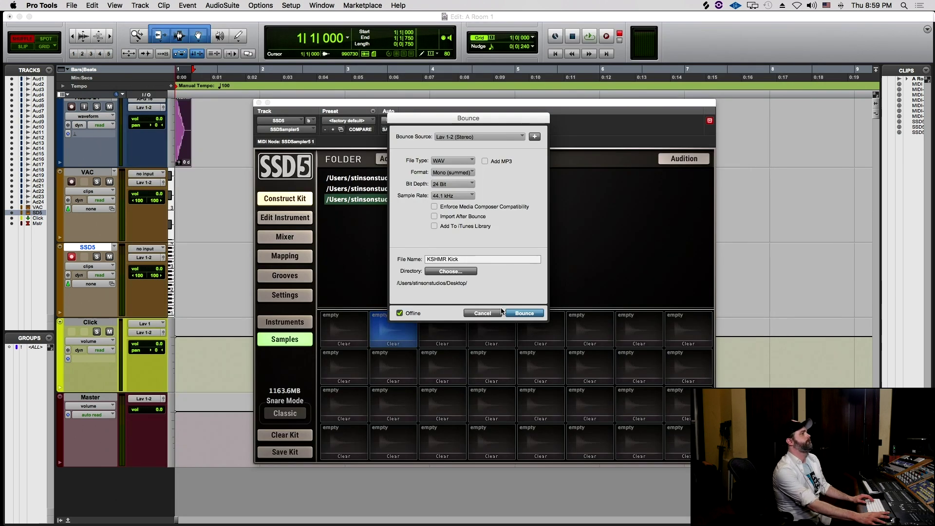
pyautogui.click(510, 312)
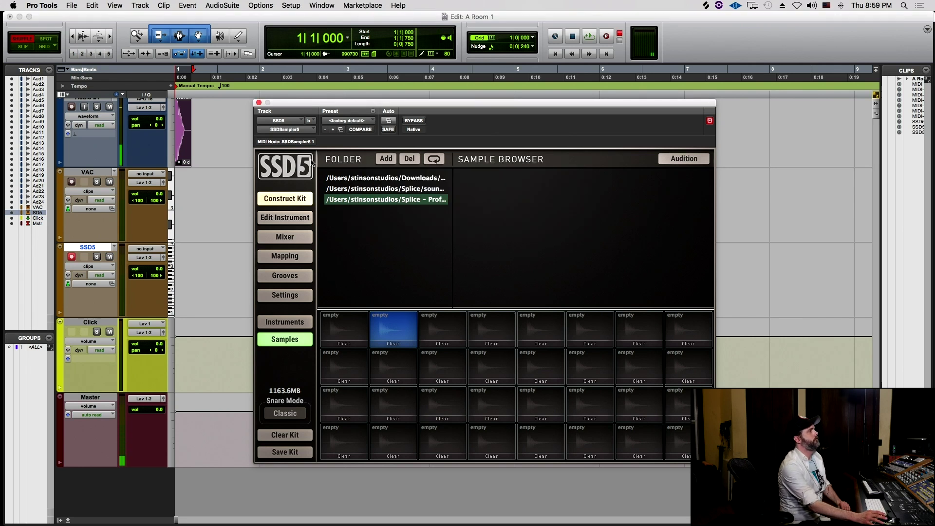
# - Add the Desktop folder to SSD5's sample folder list
pyautogui.click(386, 158)
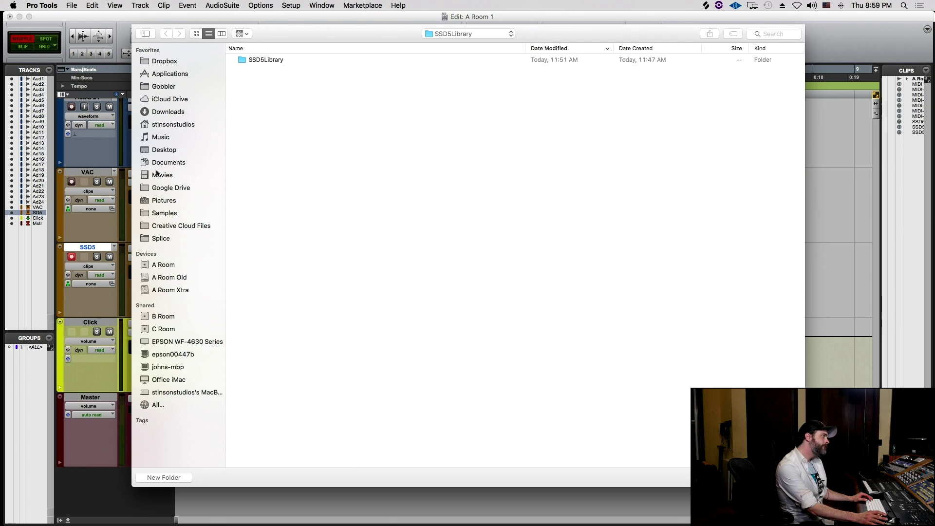
pyautogui.click(155, 149)
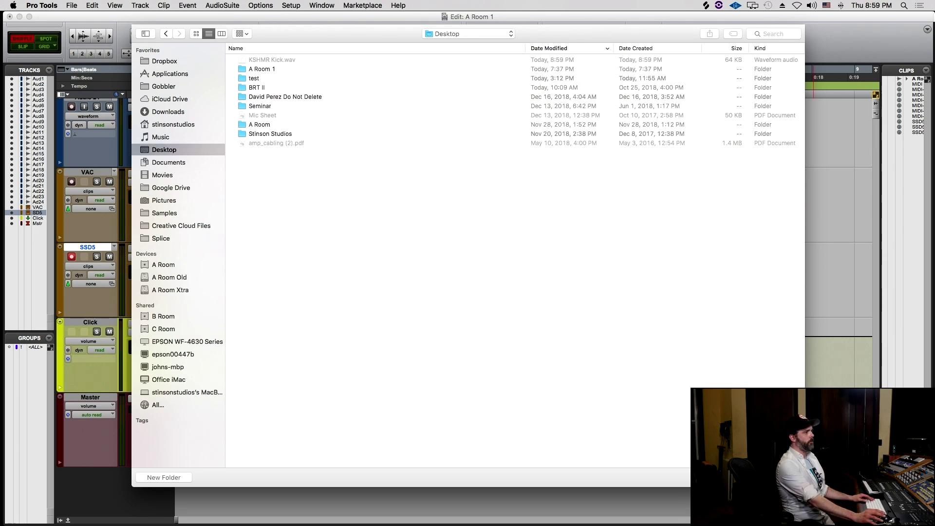
pyautogui.press('Return')
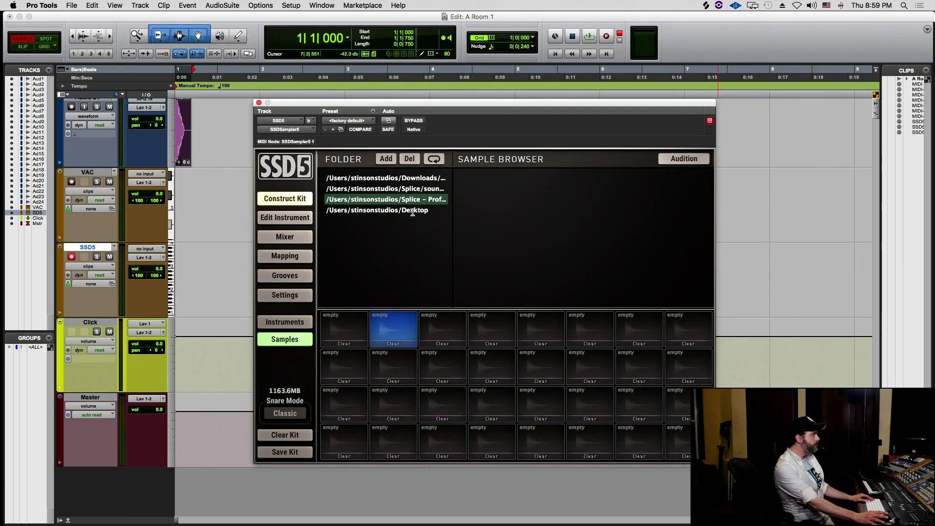
# - Load KSHMR Kick.wav onto SSD5's first pad, audition it, and show its instrument edit page
pyautogui.click(402, 211)
pyautogui.moveTo(532, 220); pyautogui.dragTo(345, 338)
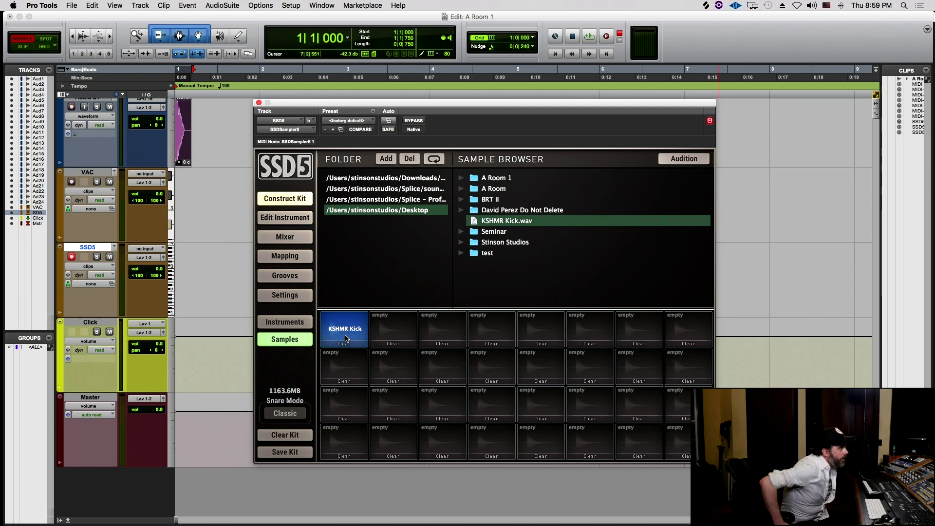
pyautogui.click(345, 338)
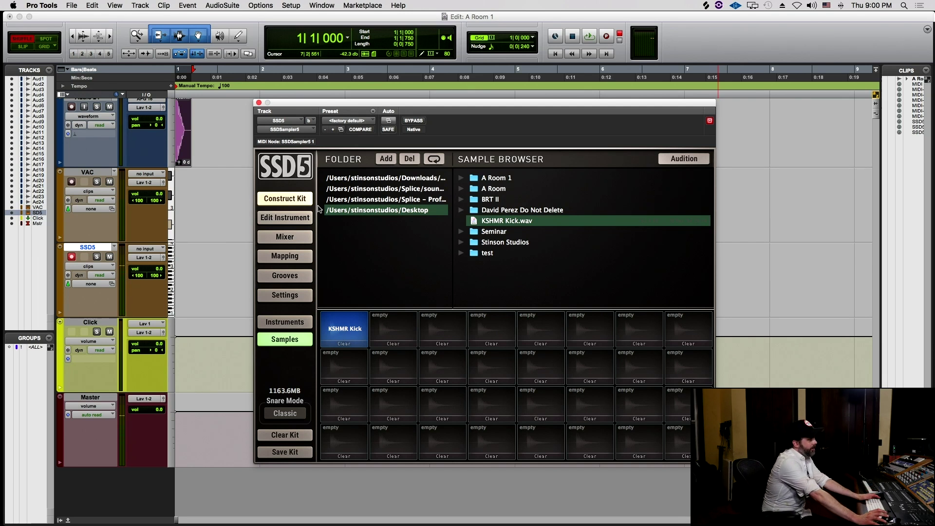
pyautogui.click(292, 218)
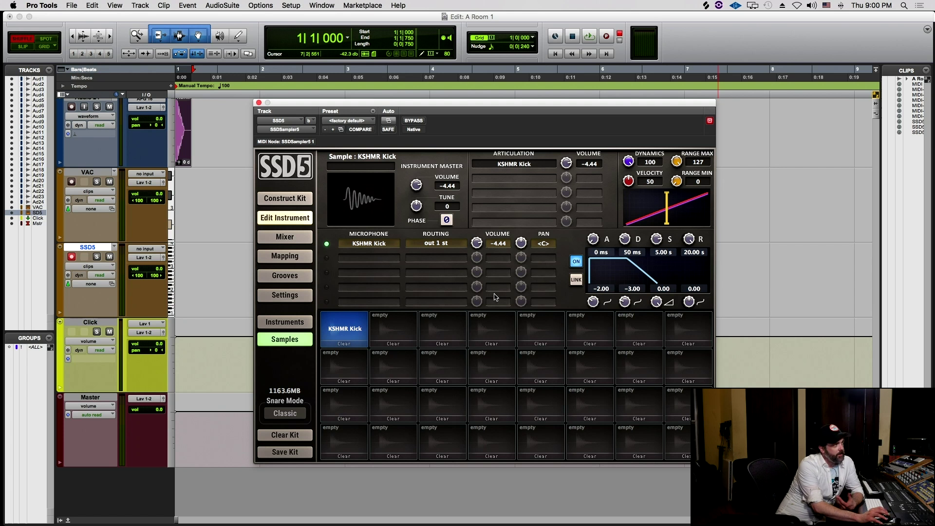
pyautogui.click(358, 329)
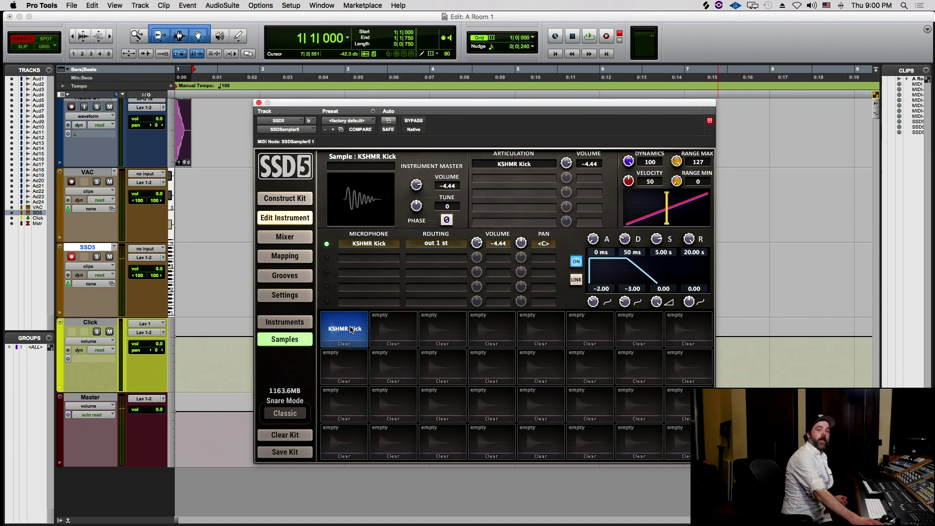
pyautogui.click(312, 326)
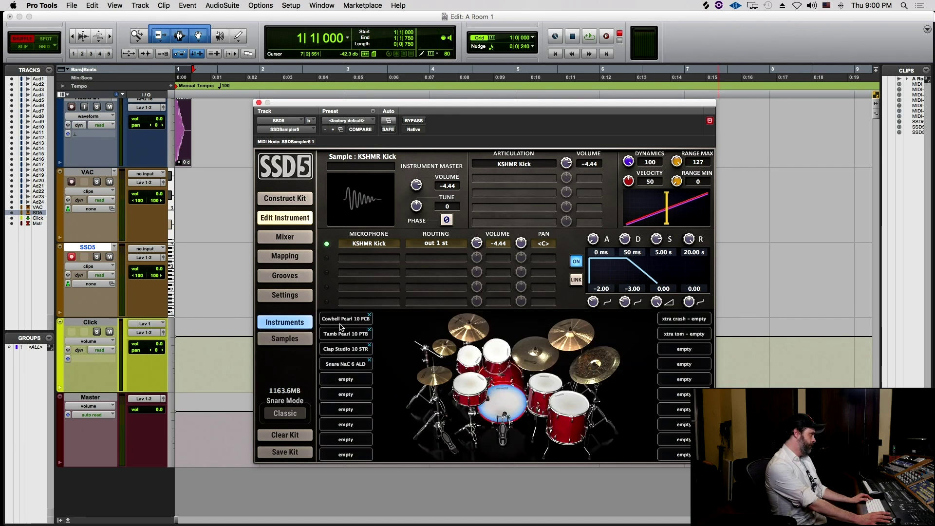
pyautogui.click(293, 342)
pyautogui.click(342, 326)
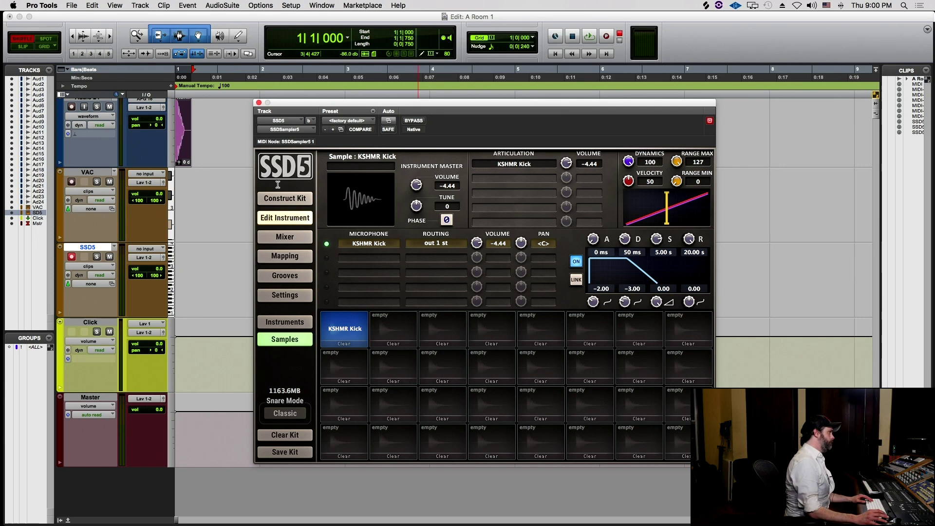
# - Map the KSHMR Kick sample onto note C1 (36) in SSD5's Mapping list
pyautogui.click(294, 256)
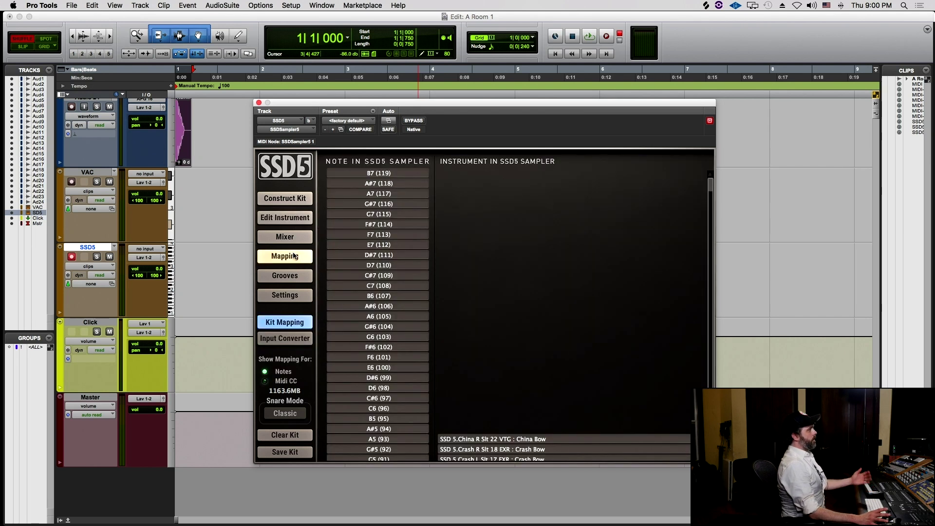
pyautogui.scroll(-20, 453, 287)
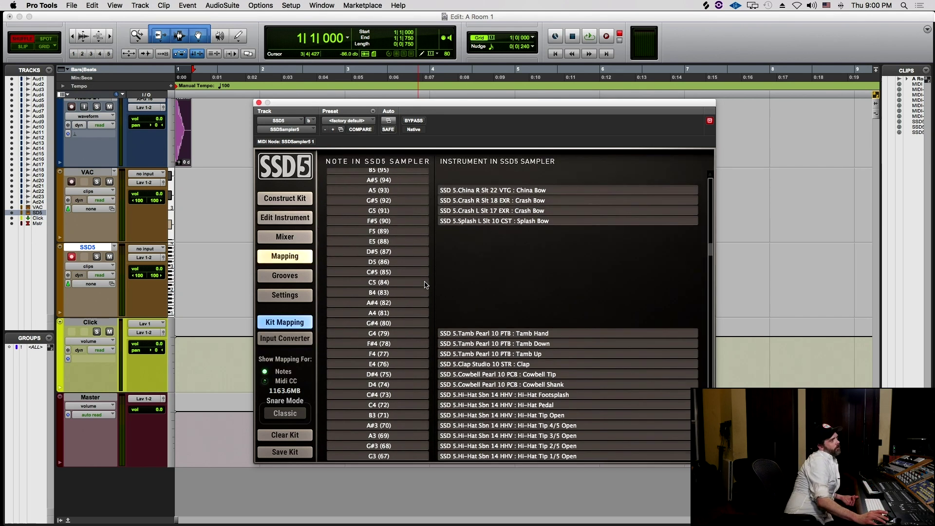
pyautogui.scroll(-11, 426, 285)
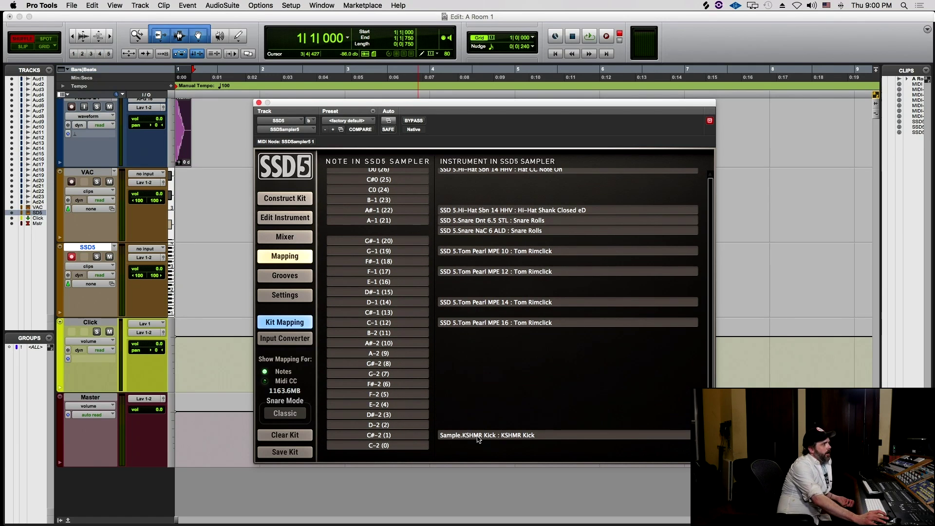
pyautogui.moveTo(466, 441); pyautogui.dragTo(406, 295)
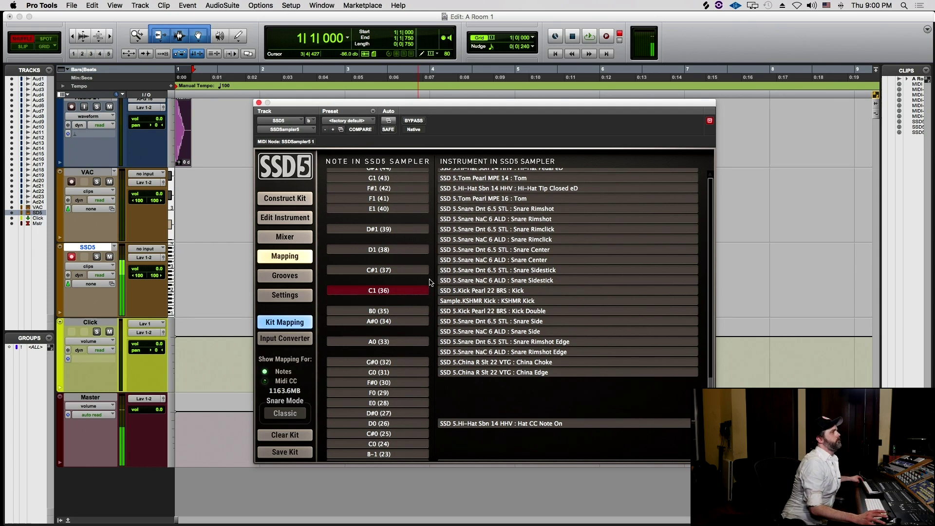
# - Show SSD5's channel mixer, scrolled to the KSHMR Kick strip
pyautogui.click(298, 242)
pyautogui.hscroll(10, 449, 353)
pyautogui.hscroll(5, 449, 352)
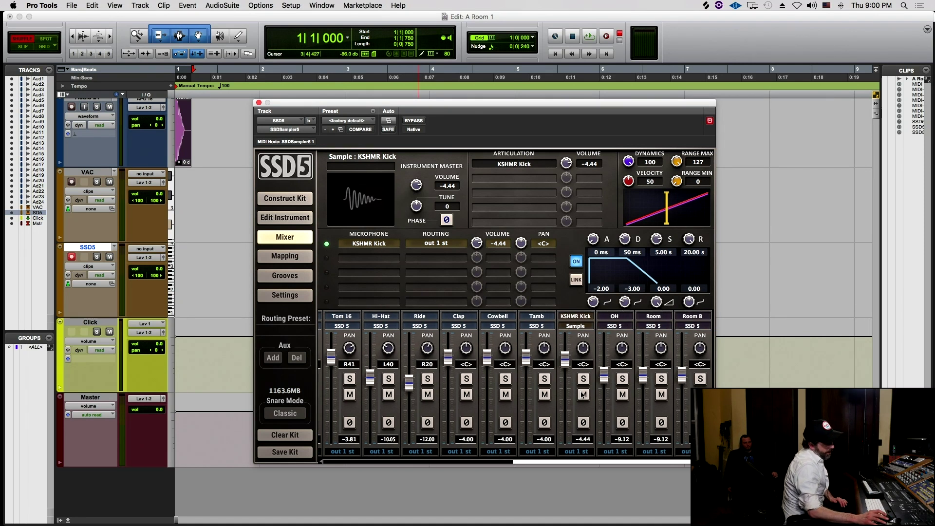
# - Invert the polarity (Ø) of the KSHMR Kick strip in SSD5's mixer
pyautogui.click(582, 378)
pyautogui.click(582, 378)
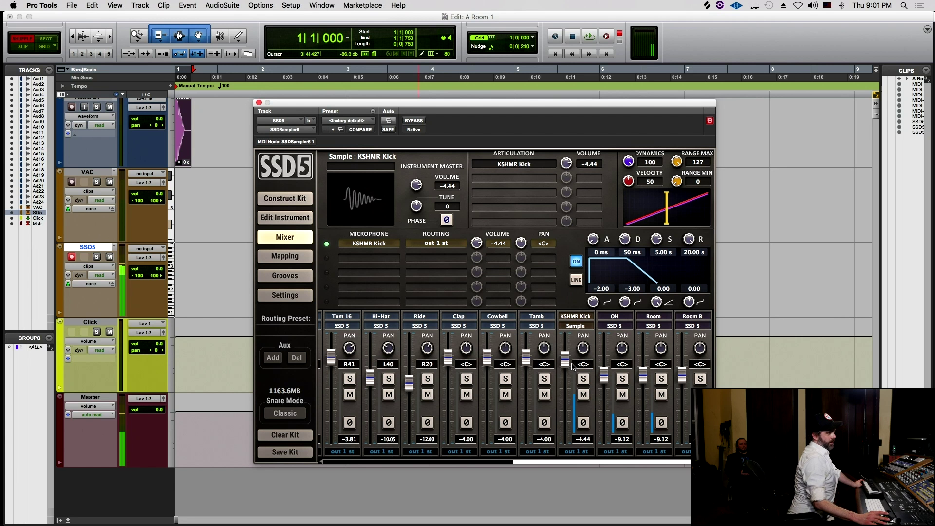
pyautogui.click(585, 423)
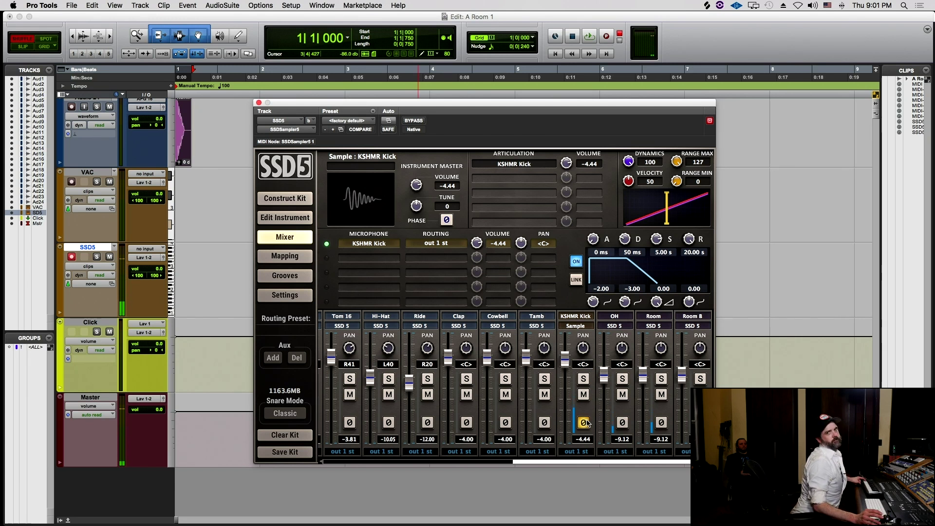
pyautogui.click(586, 423)
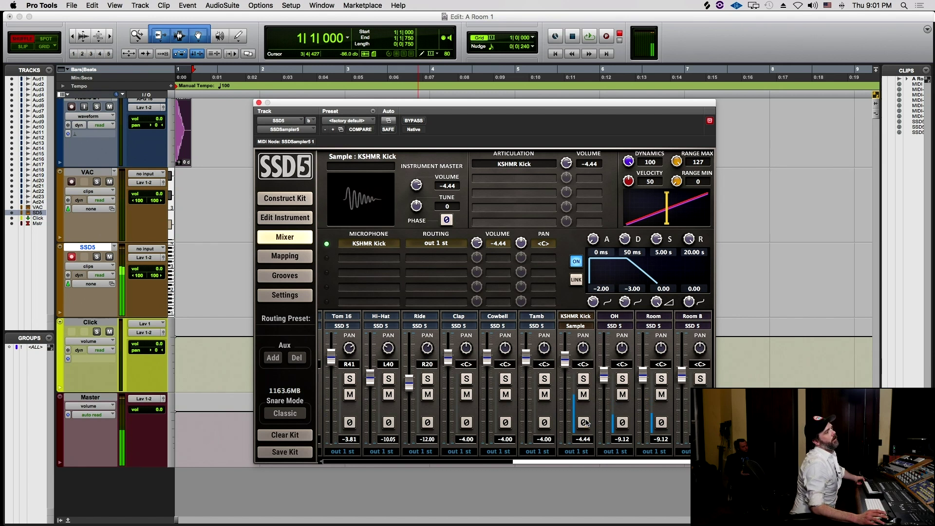
pyautogui.click(585, 425)
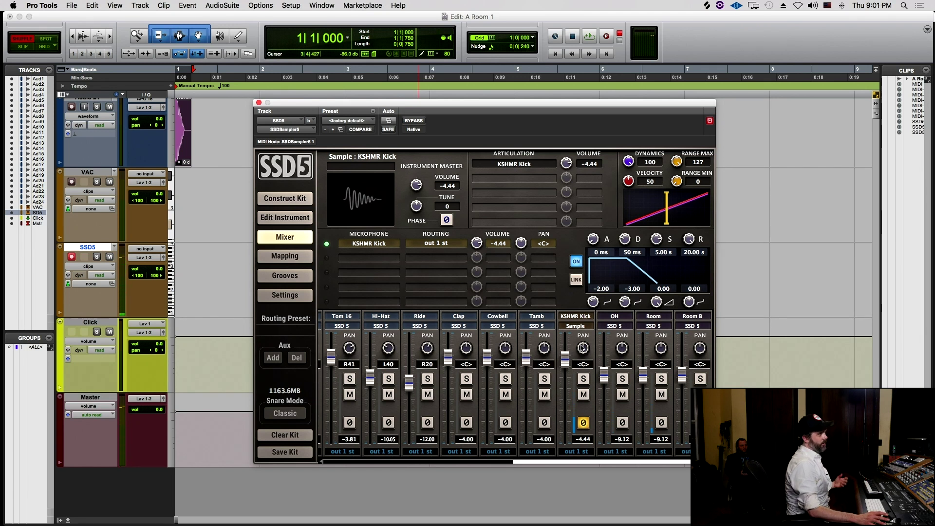
# - Alternate solo and mute on the KSHMR Kick strip to compare it with the kit kick, ending soloed
pyautogui.hscroll(-1, 592, 336)
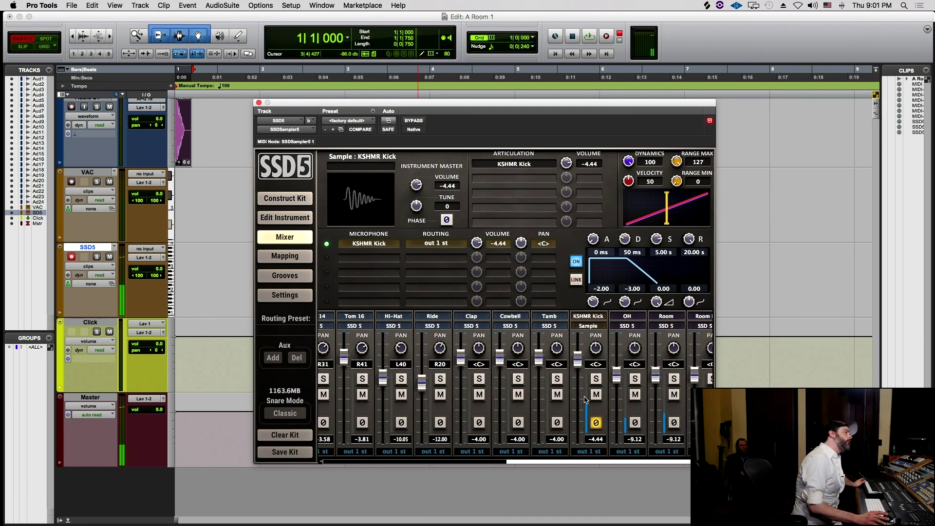
pyautogui.click(595, 379)
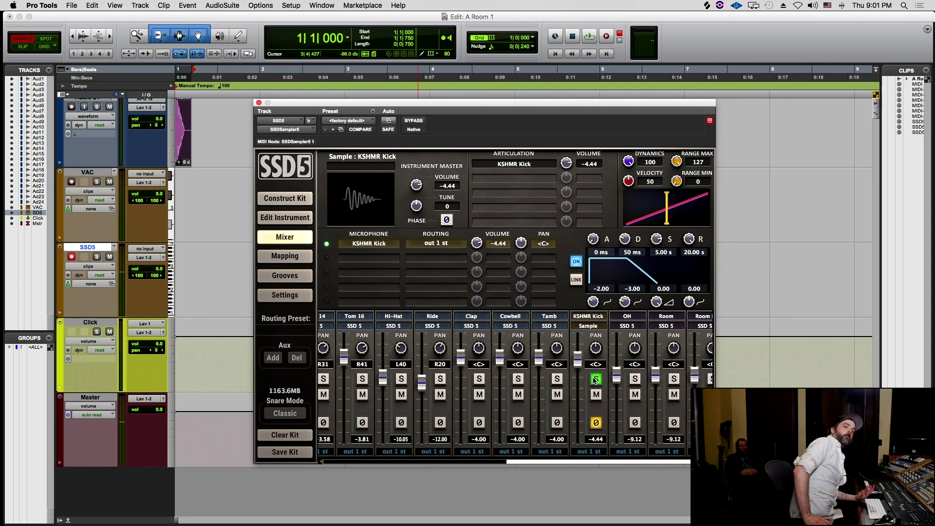
pyautogui.click(595, 395)
pyautogui.click(595, 378)
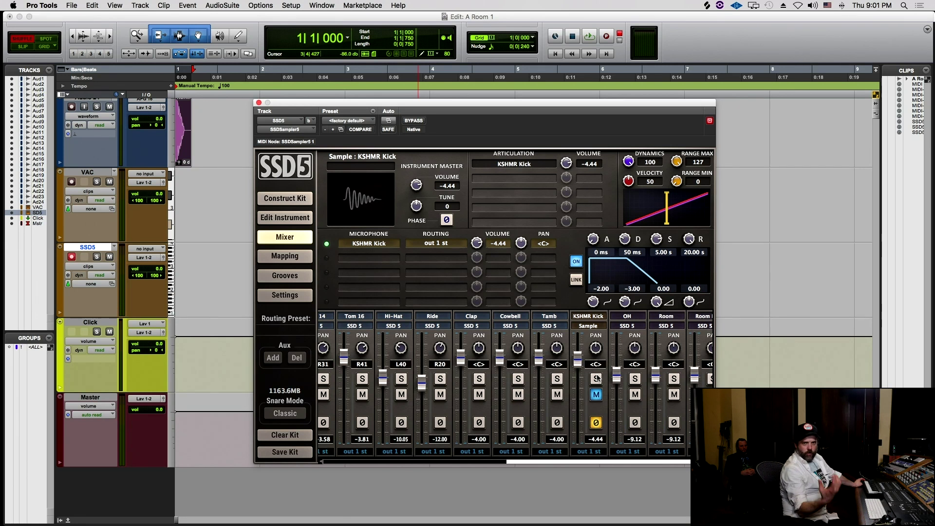
pyautogui.click(597, 379)
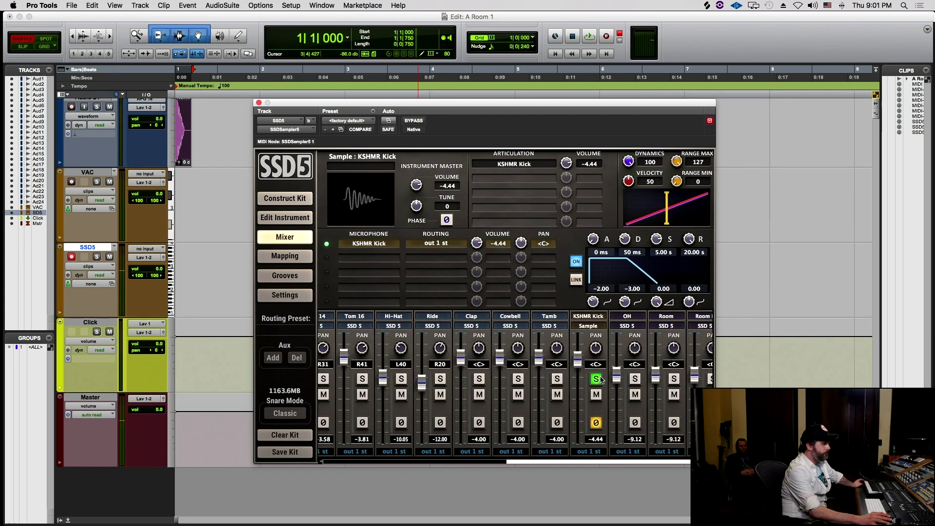
pyautogui.click(598, 393)
pyautogui.click(598, 382)
pyautogui.click(601, 382)
pyautogui.click(601, 394)
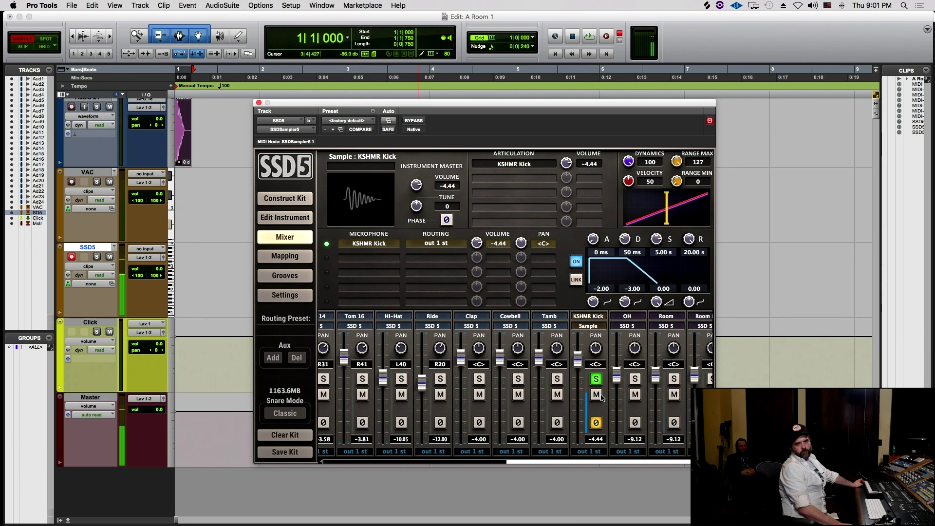
pyautogui.click(596, 394)
pyautogui.click(595, 378)
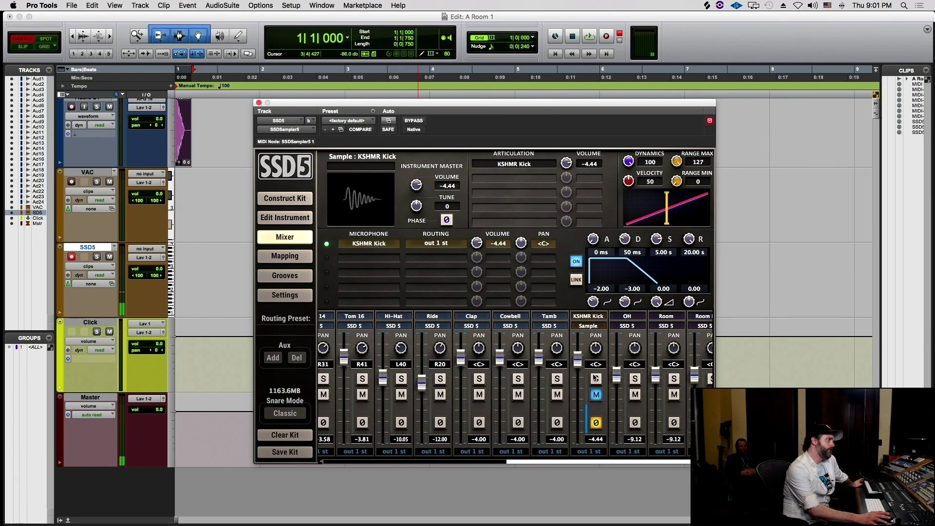
pyautogui.click(595, 379)
pyautogui.click(596, 393)
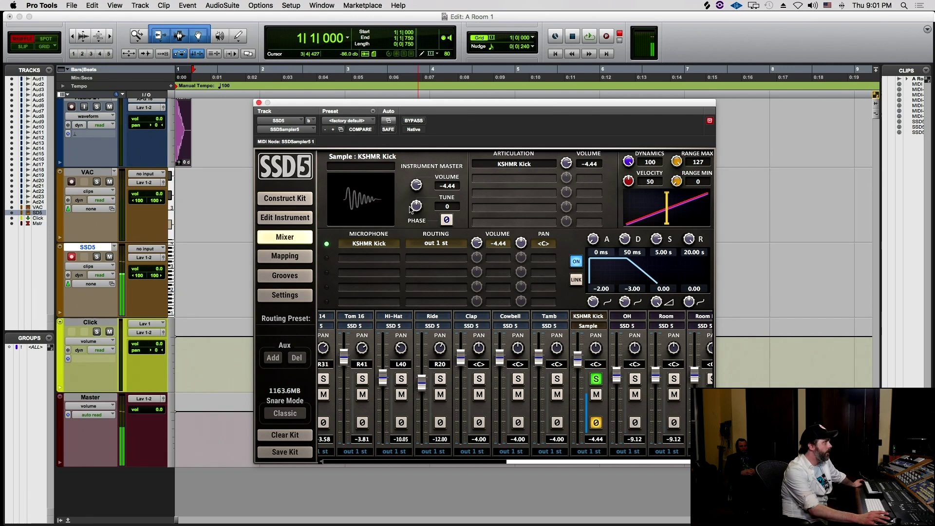
# - Pitch the KSHMR Kick up and compare it by muting and soloing its strip and muting Tamb
pyautogui.moveTo(413, 207); pyautogui.dragTo(415, 215)
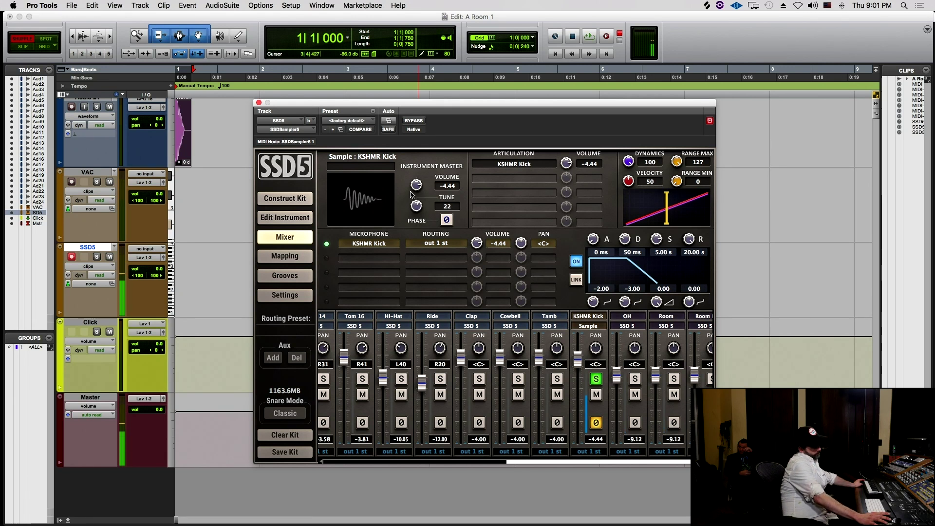
pyautogui.click(596, 394)
pyautogui.click(595, 378)
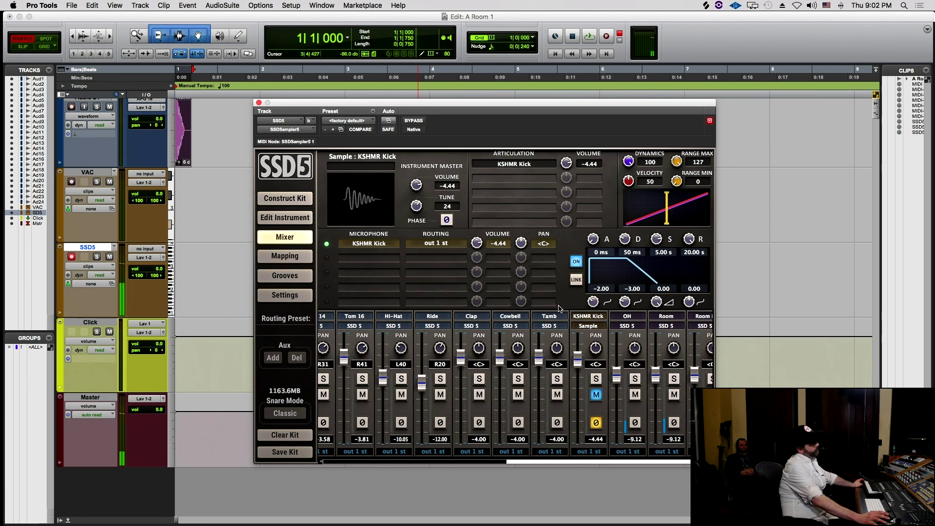
pyautogui.click(556, 396)
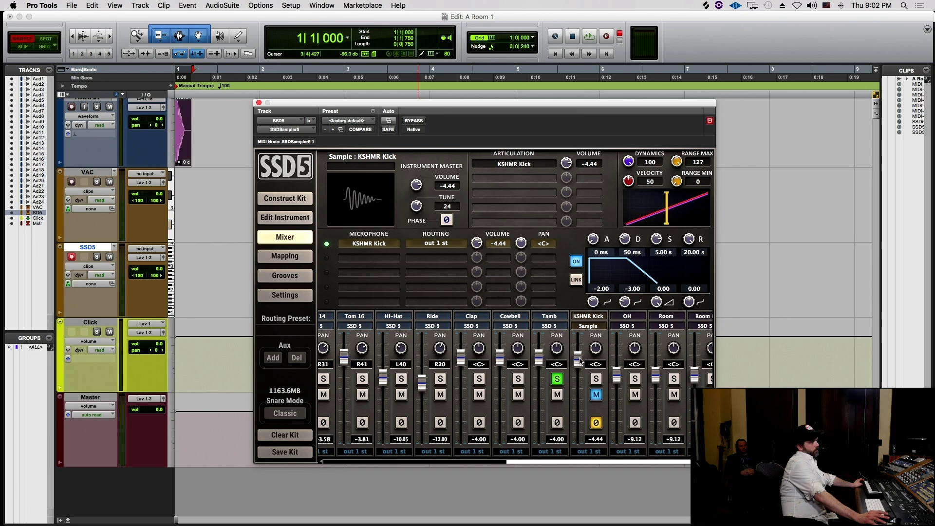
pyautogui.click(595, 380)
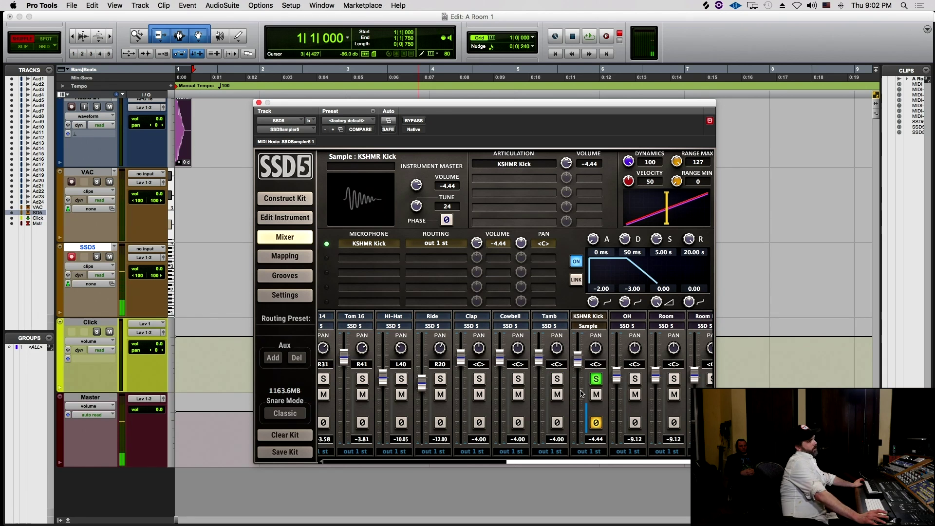
pyautogui.click(597, 393)
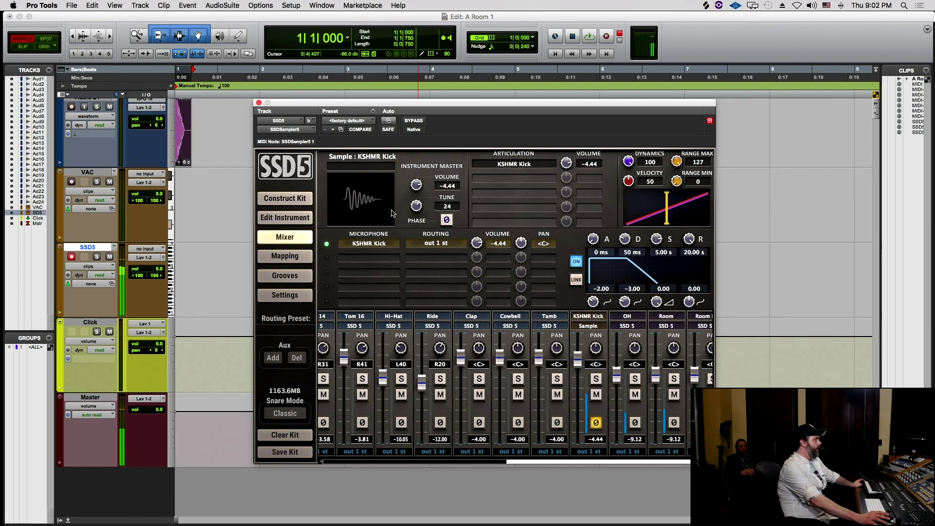
# - Tune the KSHMR Kick sample down to -21 and toggle its mute to check the blend
pyautogui.moveTo(414, 207); pyautogui.dragTo(414, 223)
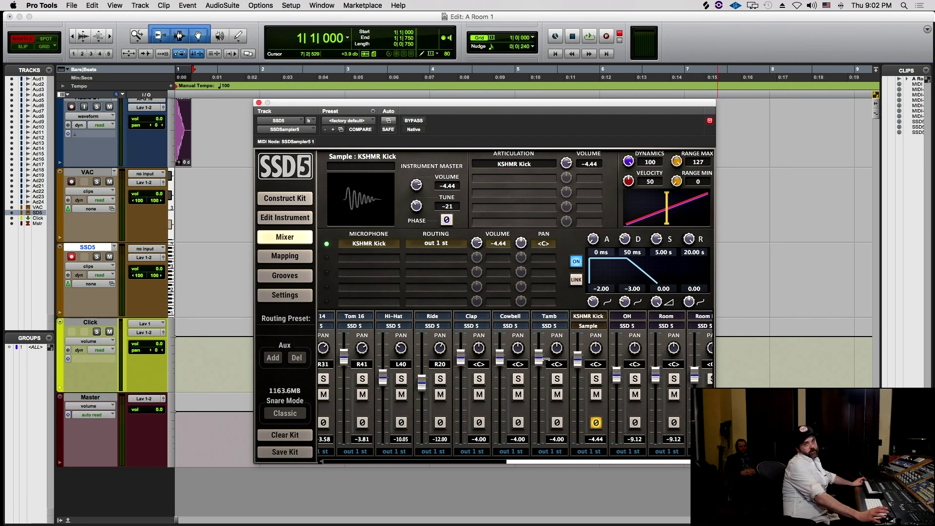
pyautogui.click(602, 395)
pyautogui.click(603, 394)
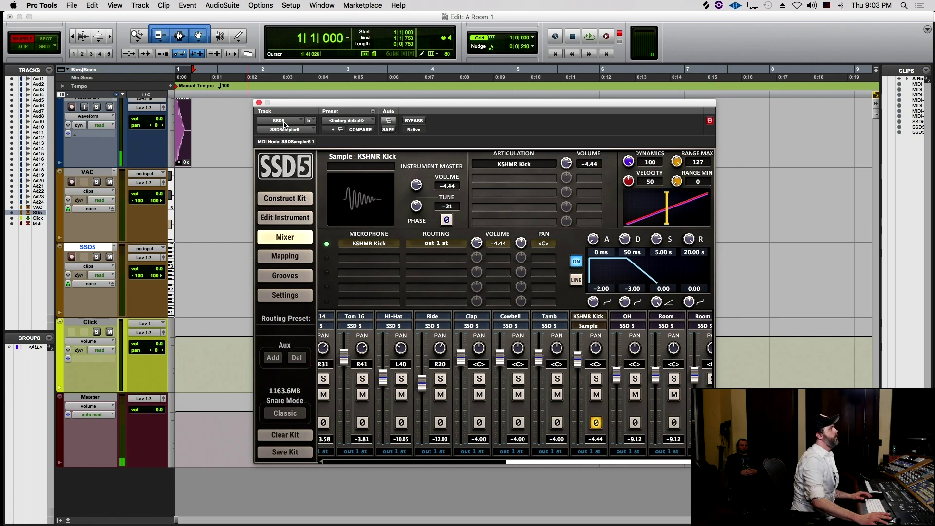
# - Move the SSD5 window aside and play bars 2 to 6 selected on the VAC track
pyautogui.moveTo(334, 106); pyautogui.dragTo(567, 222)
pyautogui.moveTo(341, 306); pyautogui.dragTo(297, 305)
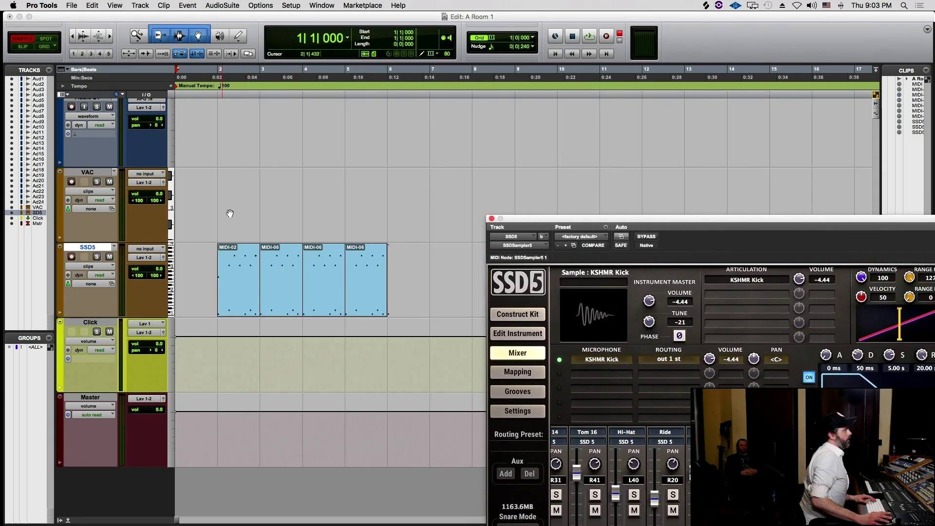
pyautogui.moveTo(206, 181); pyautogui.dragTo(322, 196)
pyautogui.moveTo(223, 213); pyautogui.dragTo(382, 197)
pyautogui.press('space')
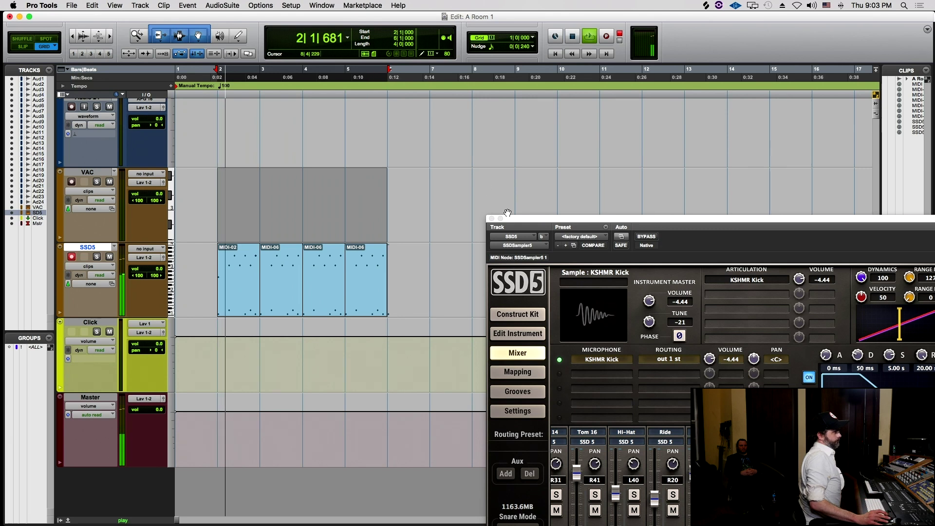
pyautogui.moveTo(511, 218); pyautogui.dragTo(428, 122)
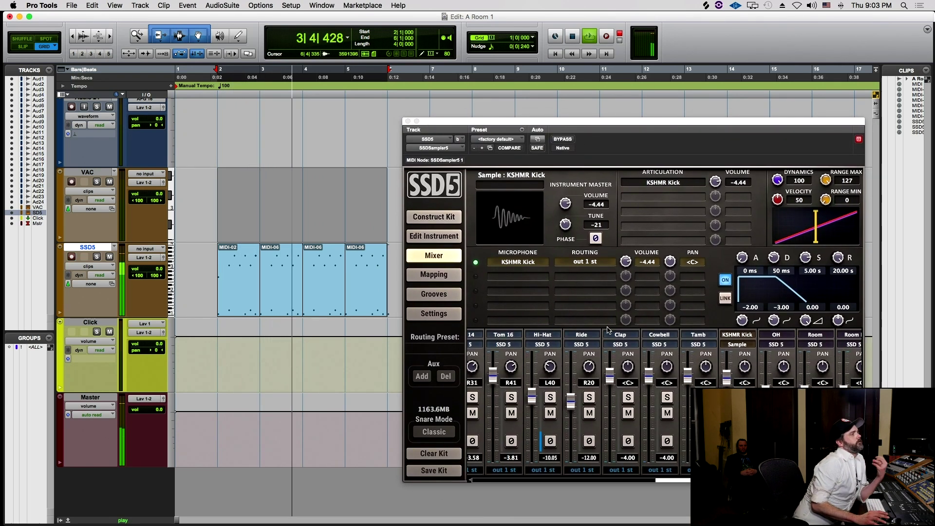
# - Record-arm the SSD5 track and, during playback, set the KSHMR Kick level to about -7.93
pyautogui.moveTo(726, 377); pyautogui.dragTo(726, 458)
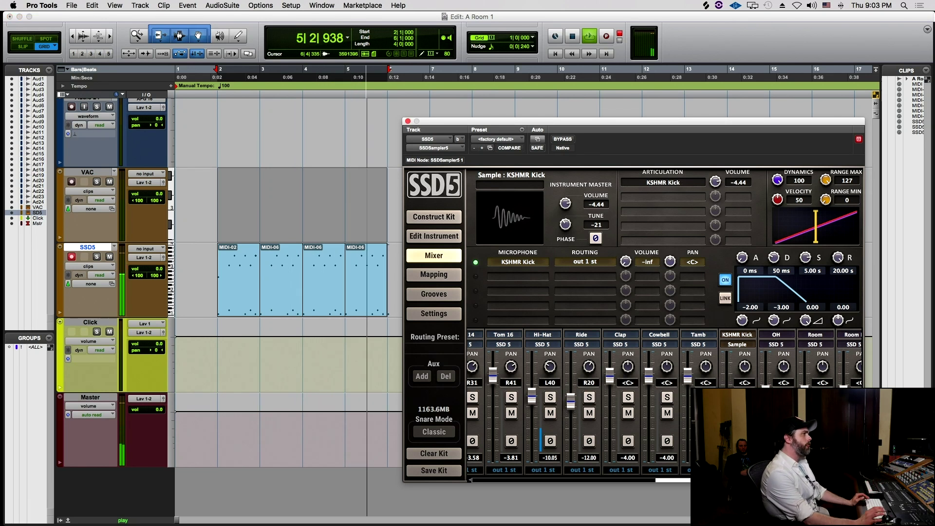
pyautogui.press('space')
pyautogui.moveTo(625, 262); pyautogui.dragTo(626, 254)
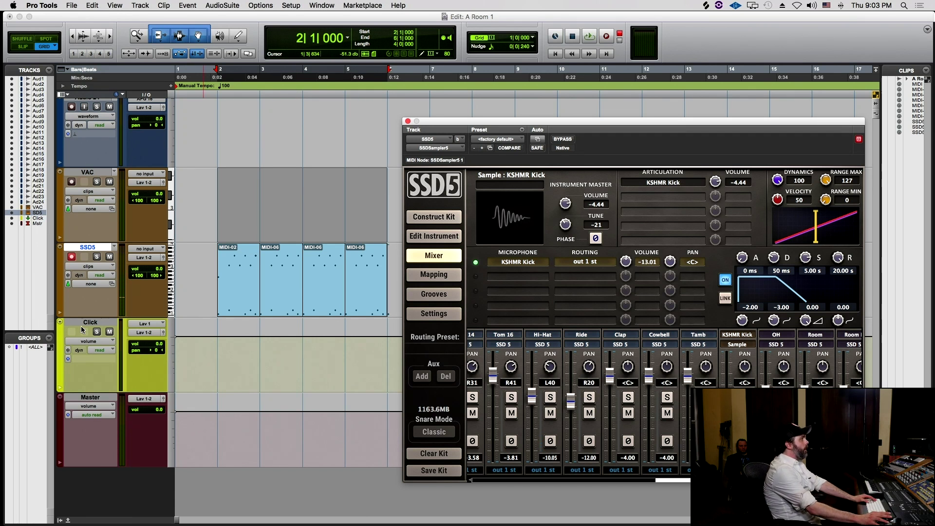
pyautogui.click(73, 258)
pyautogui.press('space')
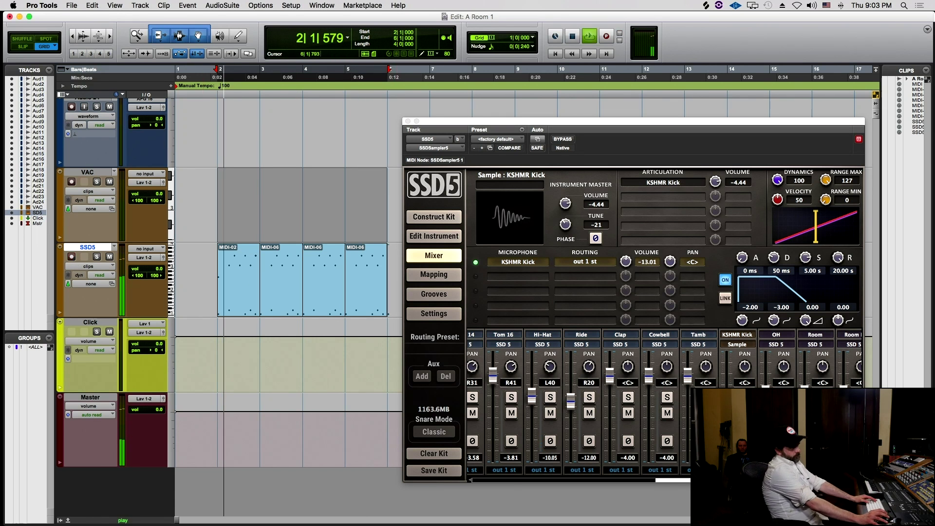
pyautogui.moveTo(726, 387); pyautogui.dragTo(724, 385)
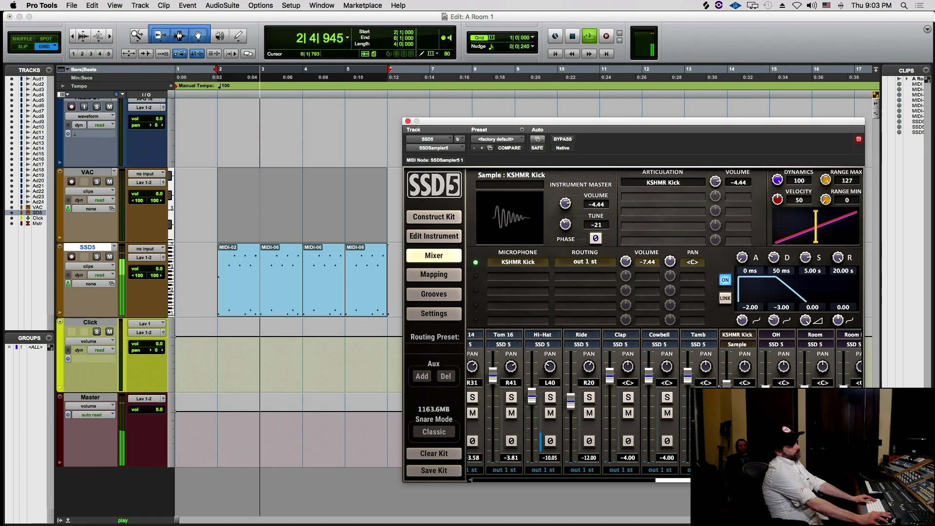
pyautogui.hscroll(-10, 720, 384)
pyautogui.hscroll(-1, 719, 387)
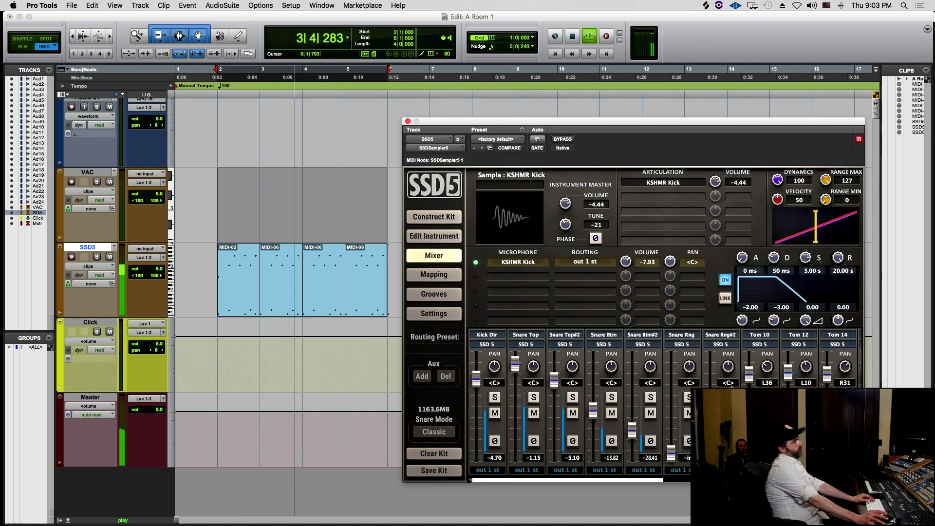
# - Set SSD5's Kick Dir level to -2.26 and turn the Kick Pearl 22 BRS Room mic down to -inf
pyautogui.moveTo(477, 383); pyautogui.dragTo(476, 455)
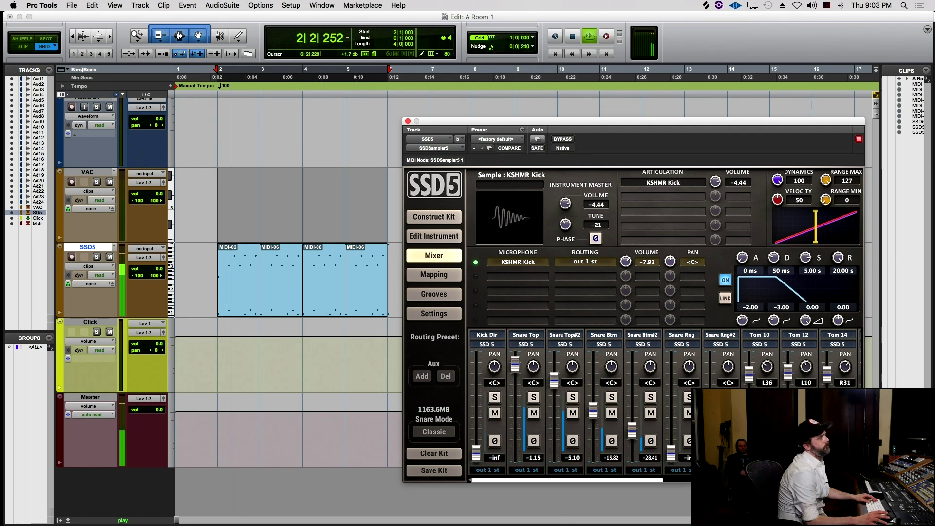
pyautogui.press('space')
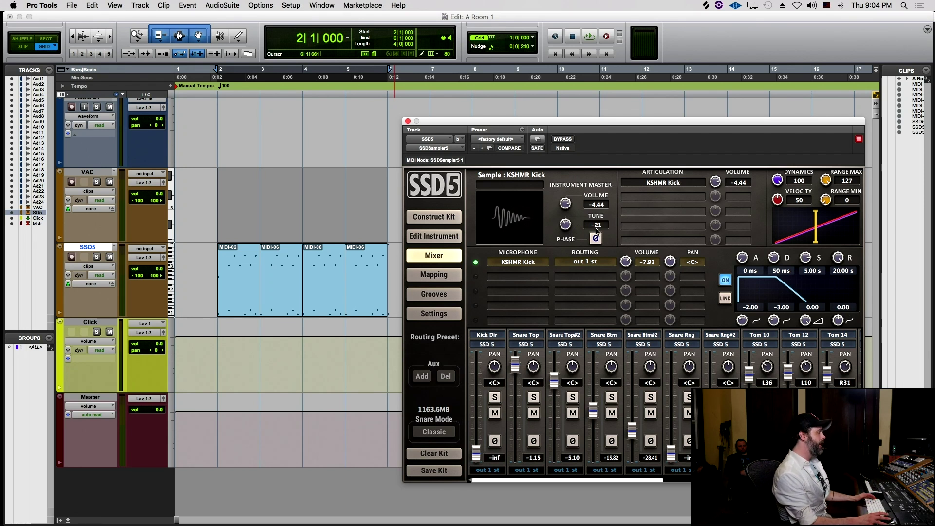
pyautogui.press('space')
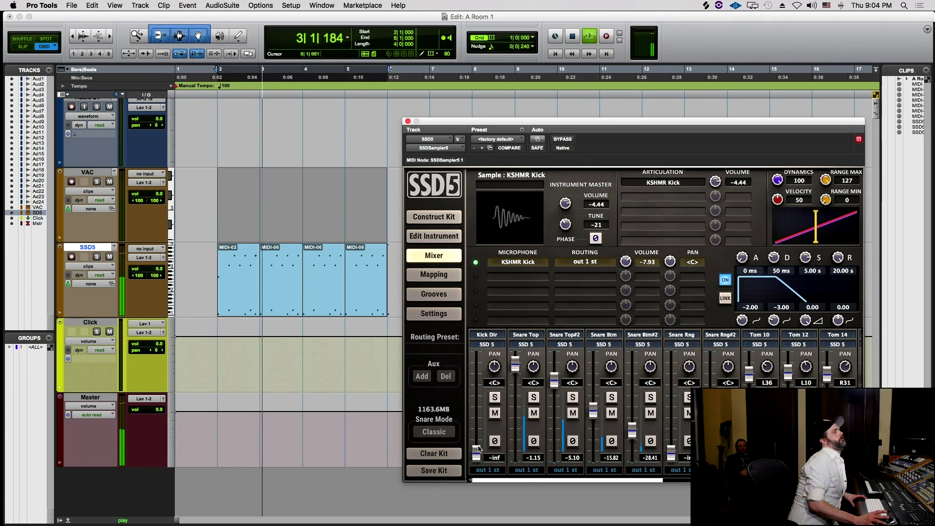
pyautogui.moveTo(477, 453); pyautogui.dragTo(482, 363)
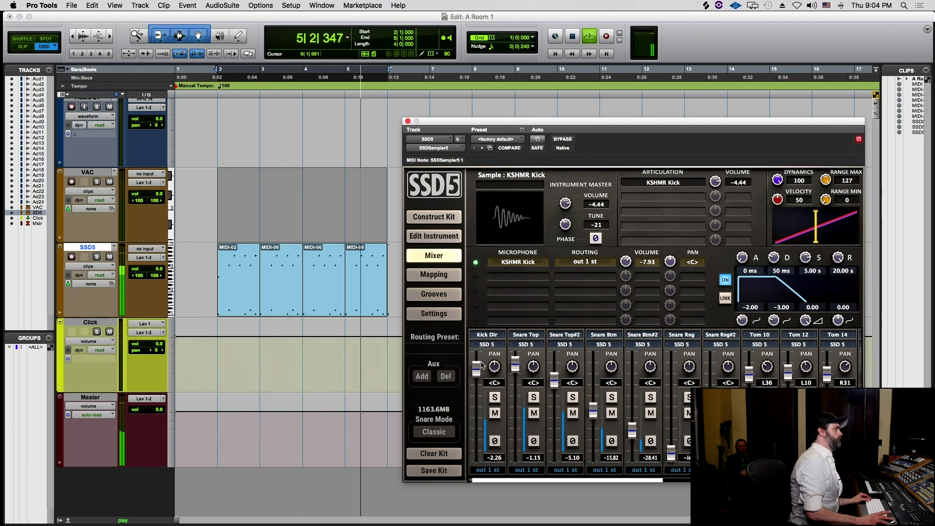
pyautogui.click(488, 335)
pyautogui.moveTo(625, 291); pyautogui.dragTo(650, 525)
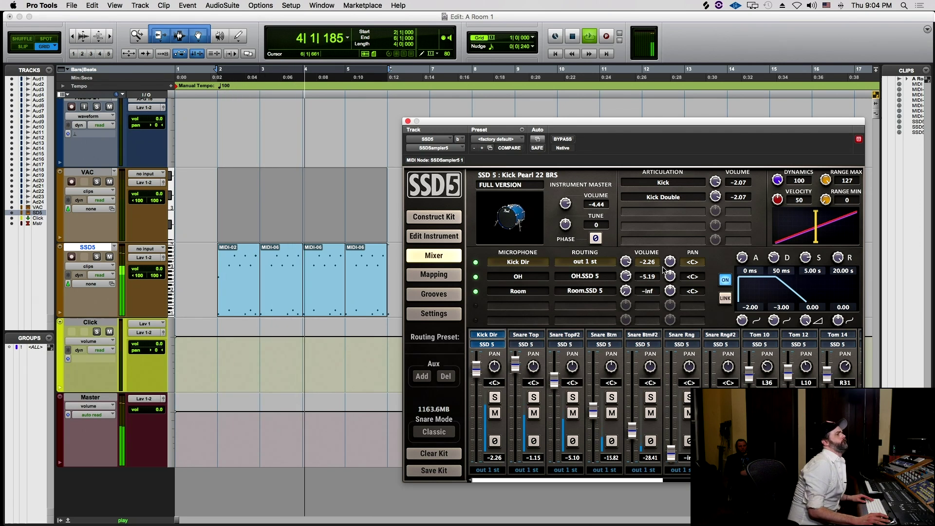
# - Solo Kick Dir, pull the kick's overhead mic down to -32.30, then unsolo it
pyautogui.click(495, 397)
pyautogui.hscroll(10, 560, 395)
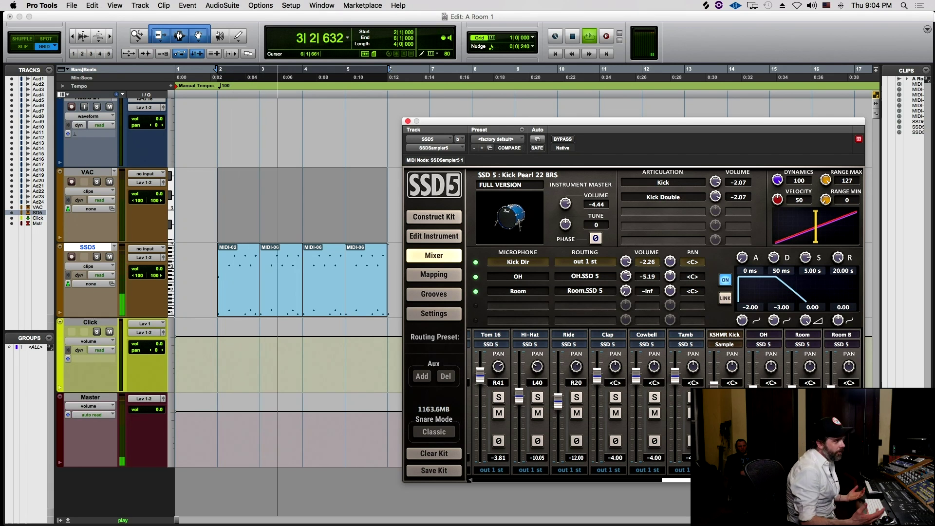
pyautogui.hscroll(-10, 725, 380)
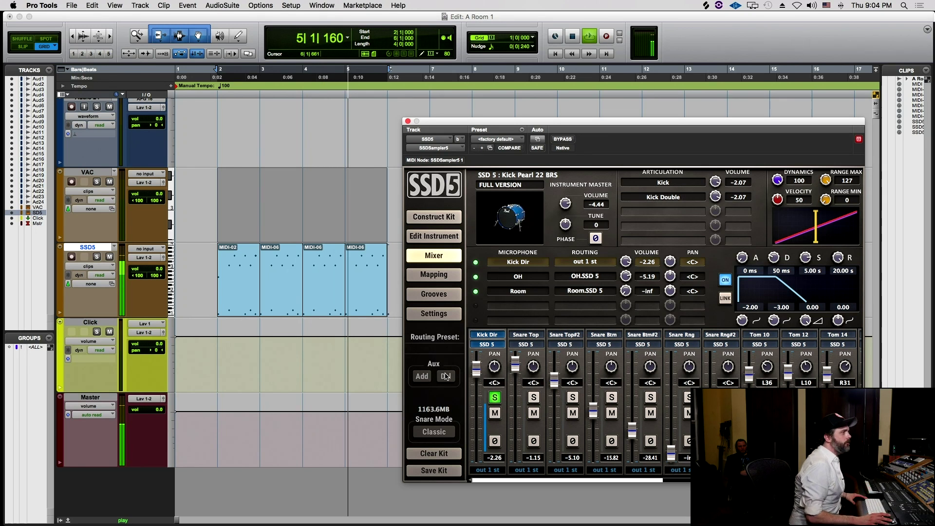
pyautogui.moveTo(476, 369); pyautogui.dragTo(475, 392)
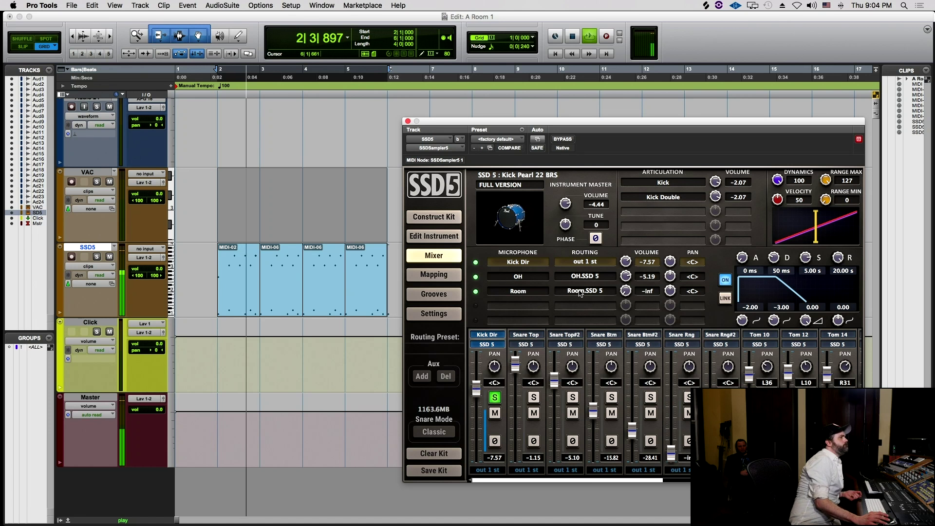
pyautogui.moveTo(622, 278); pyautogui.dragTo(627, 237)
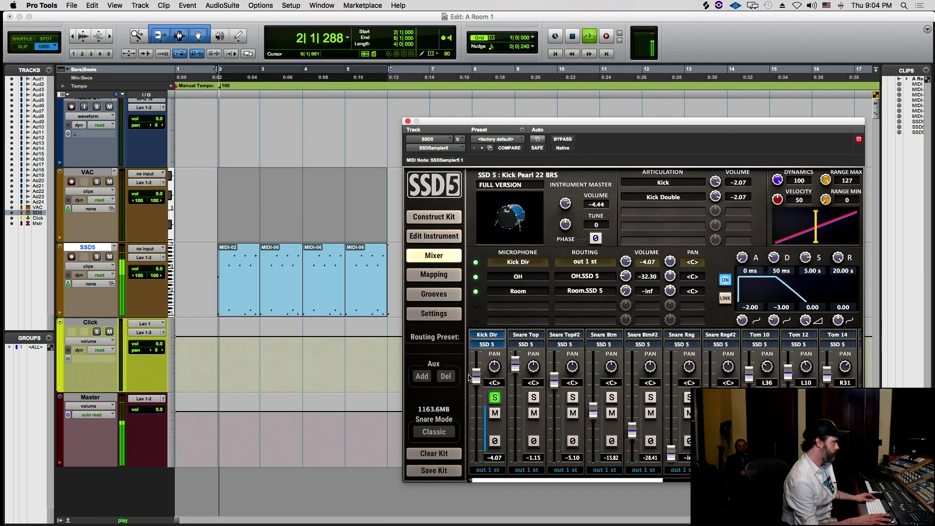
pyautogui.moveTo(626, 262); pyautogui.dragTo(626, 253)
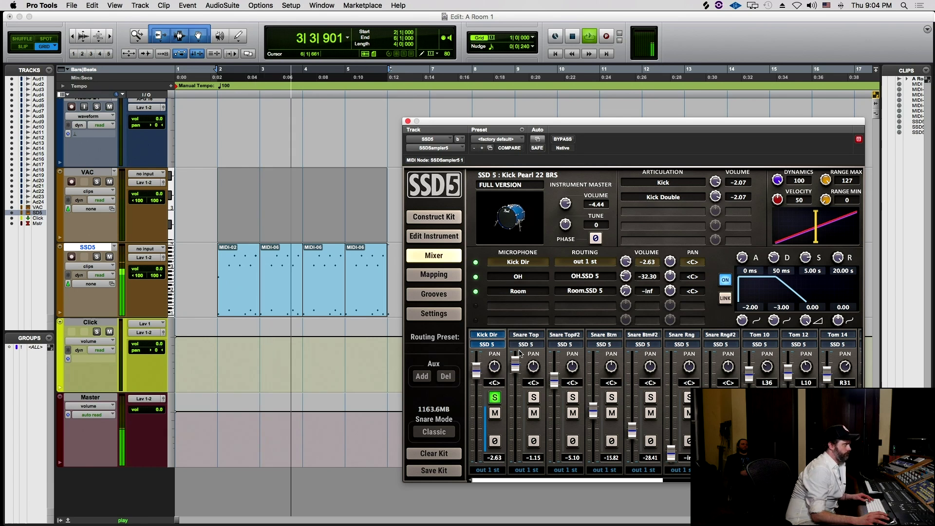
pyautogui.click(495, 397)
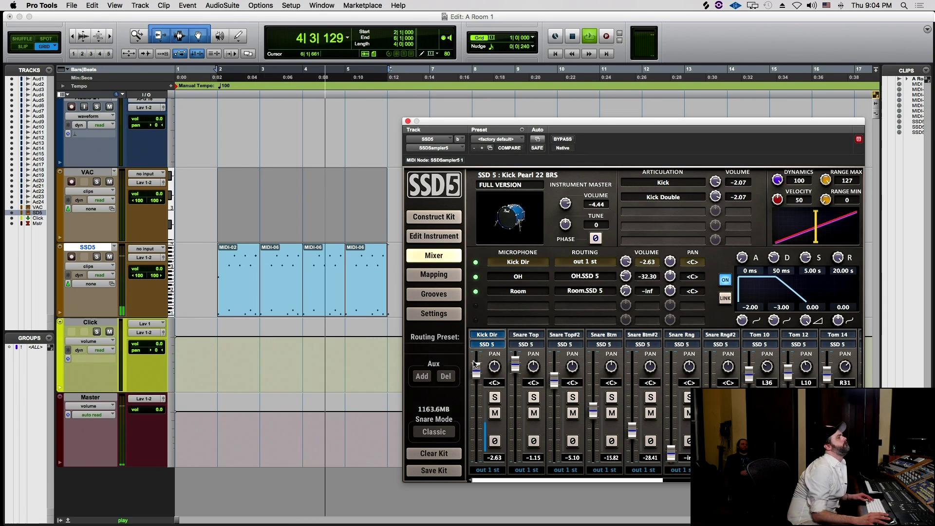
# - Settle the Kick Dir level at -2.95 and stop playback
pyautogui.hscroll(10, 475, 370)
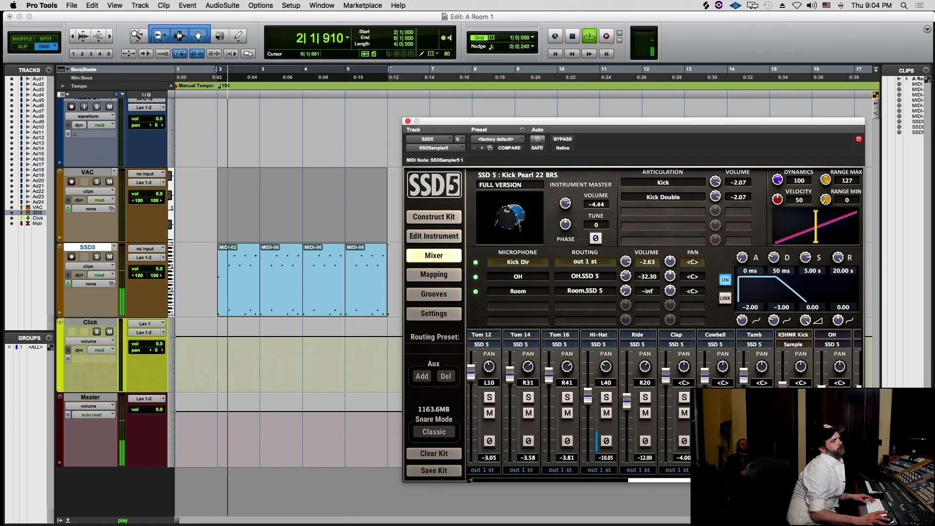
pyautogui.hscroll(-4, 628, 434)
pyautogui.hscroll(-5, 629, 433)
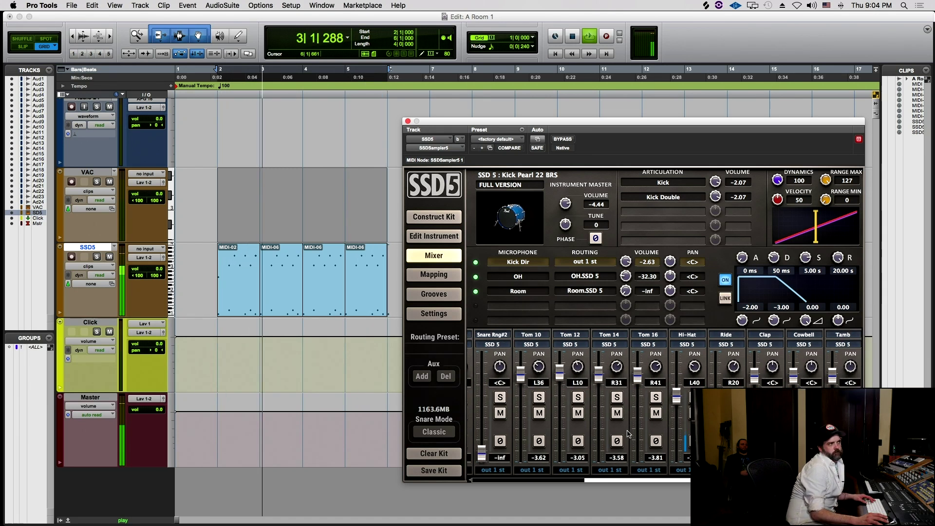
pyautogui.hscroll(-3, 631, 433)
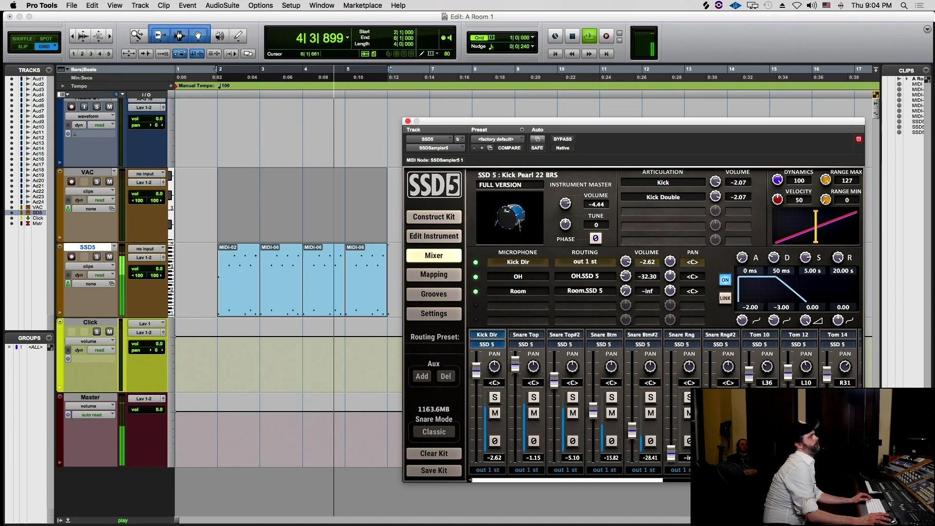
pyautogui.moveTo(474, 368); pyautogui.dragTo(471, 355)
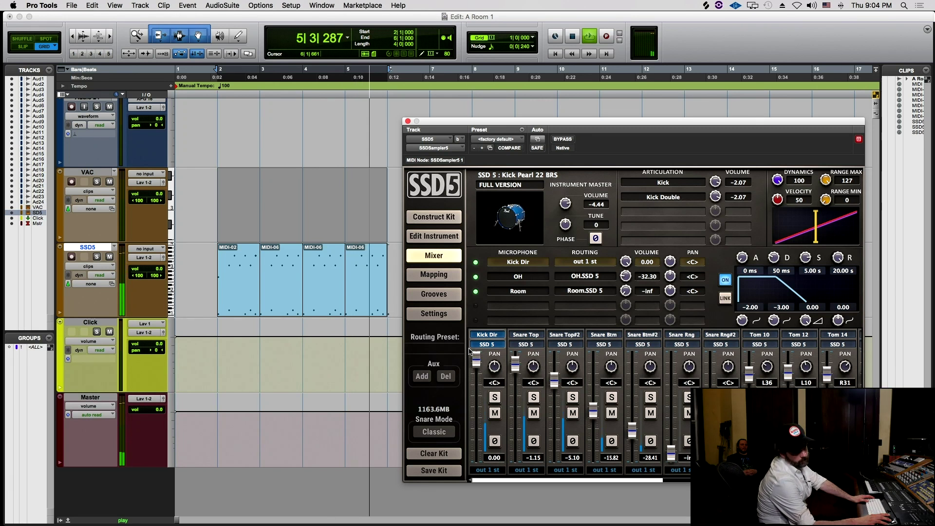
pyautogui.click(476, 362)
pyautogui.moveTo(475, 362)
pyautogui.mouseDown()
pyautogui.moveTo(479, 403)
pyautogui.moveTo(477, 370)
pyautogui.mouseUp()
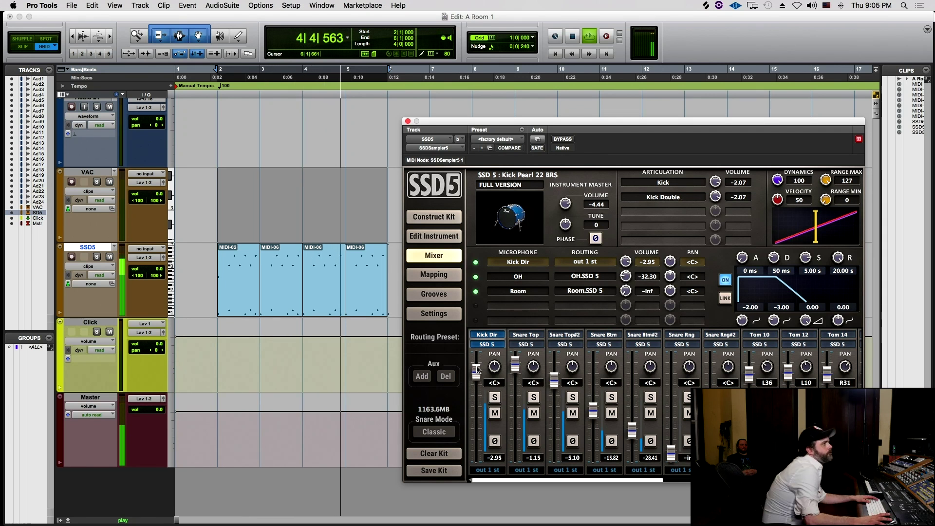
pyautogui.press('space')
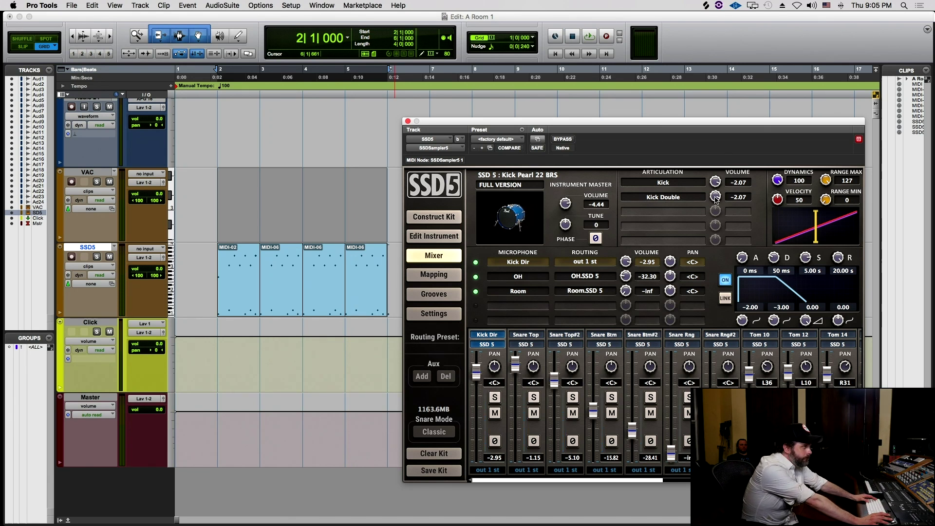
pyautogui.moveTo(772, 123); pyautogui.dragTo(746, 120)
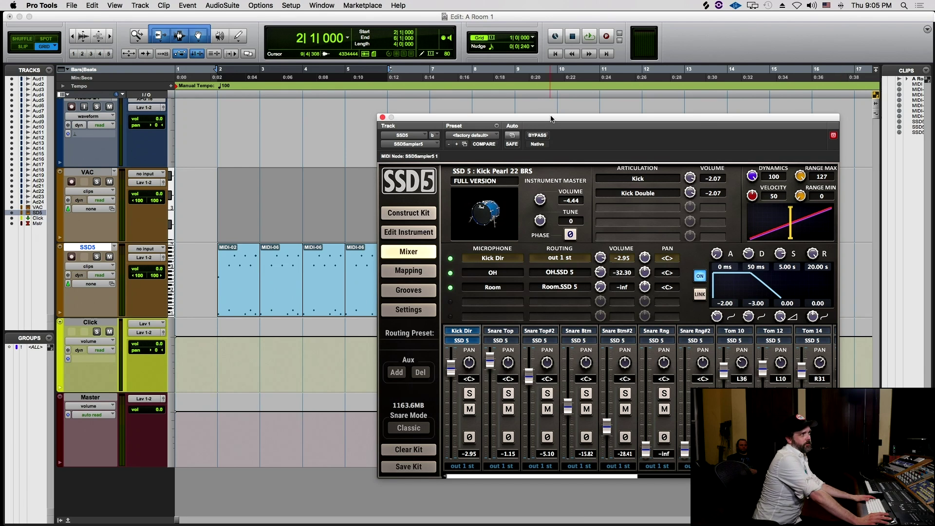
# - Route SSD5's Kick Dir channel to output out 17 mn
pyautogui.moveTo(551, 119); pyautogui.dragTo(564, 120)
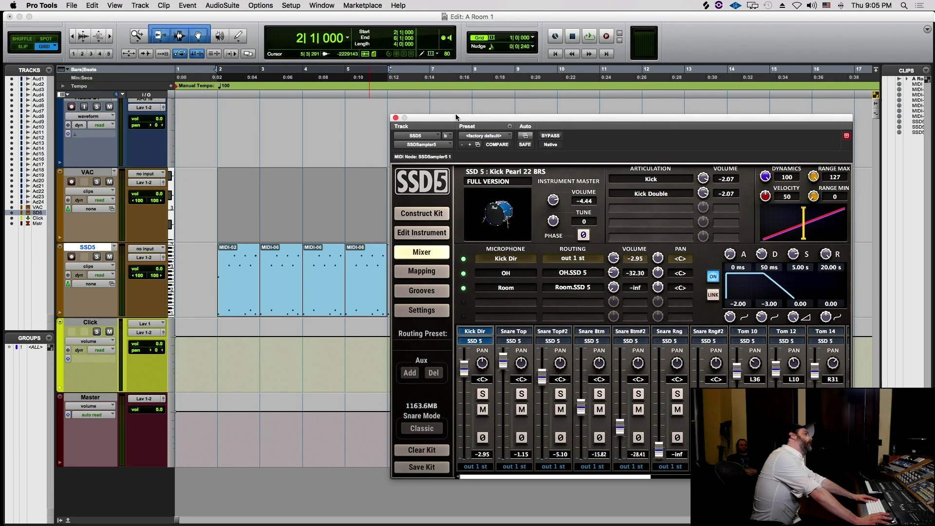
pyautogui.moveTo(486, 122); pyautogui.dragTo(464, 334)
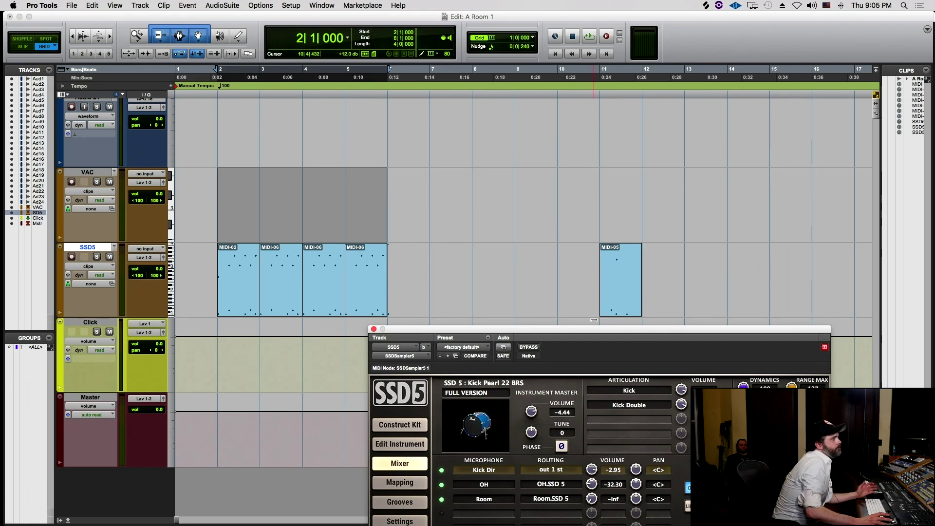
pyautogui.moveTo(595, 327); pyautogui.dragTo(638, 125)
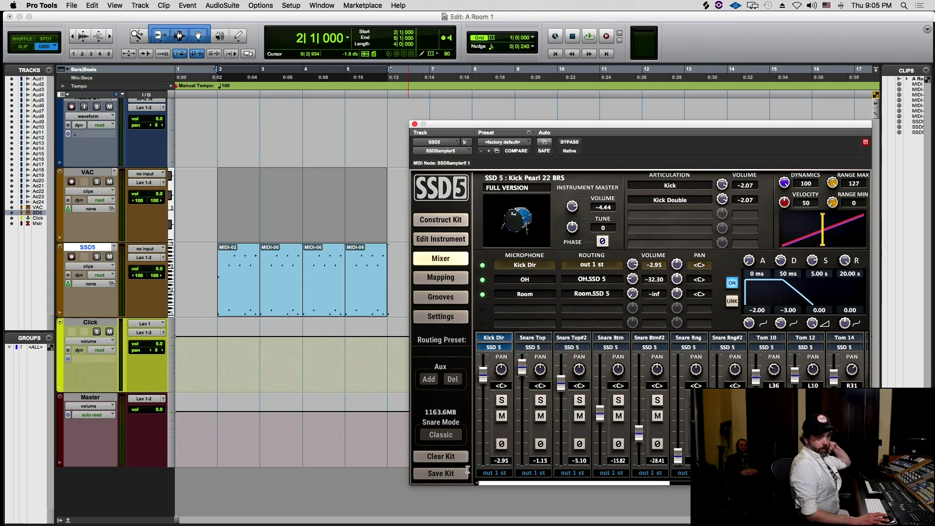
pyautogui.click(503, 471)
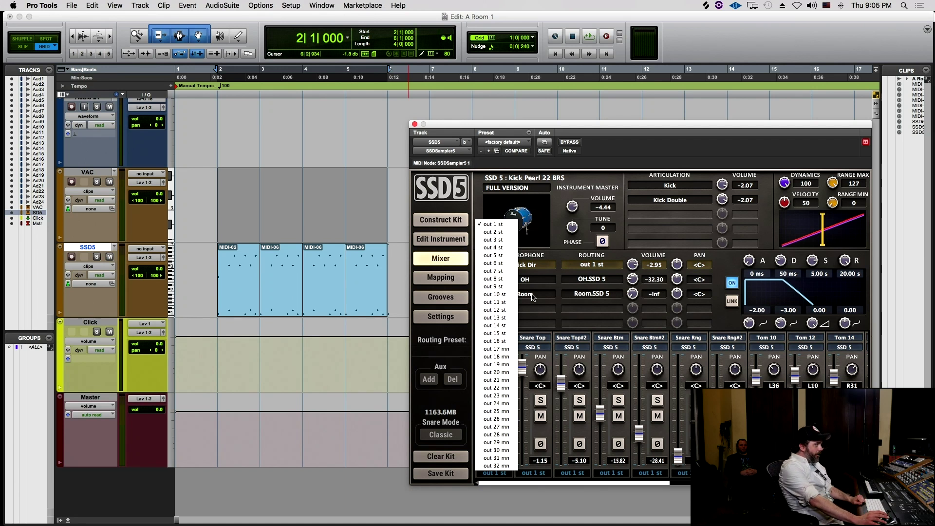
pyautogui.click(506, 350)
# - Route the KSHMR Kick channel to output out 17 mn as well
pyautogui.moveTo(661, 486); pyautogui.dragTo(851, 486)
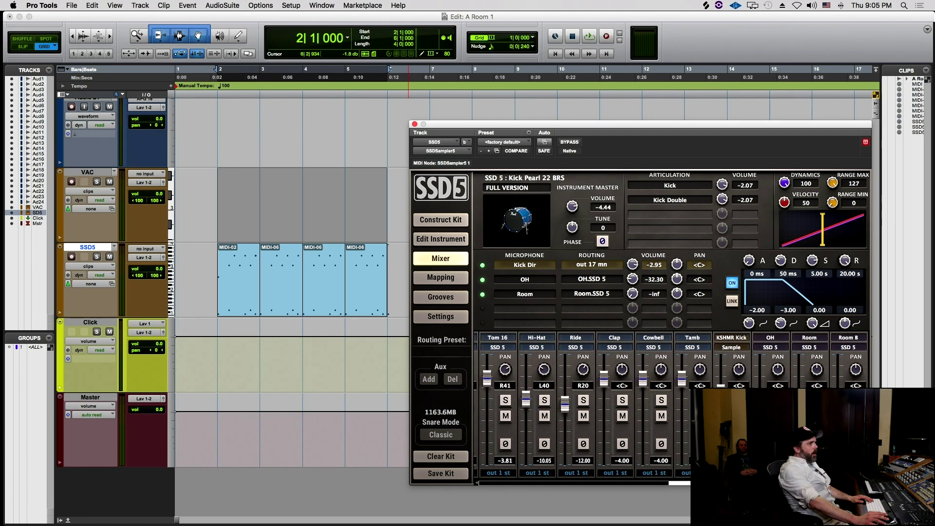
pyautogui.click(732, 473)
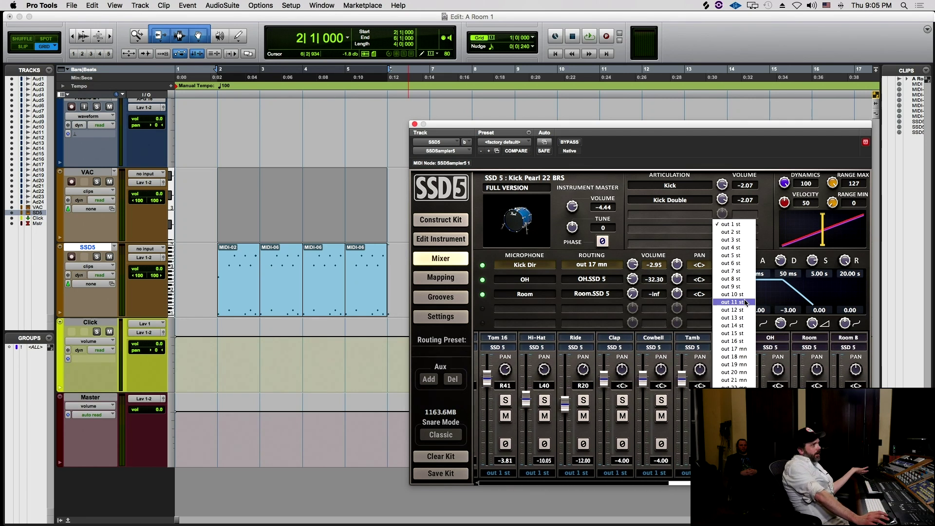
pyautogui.click(748, 350)
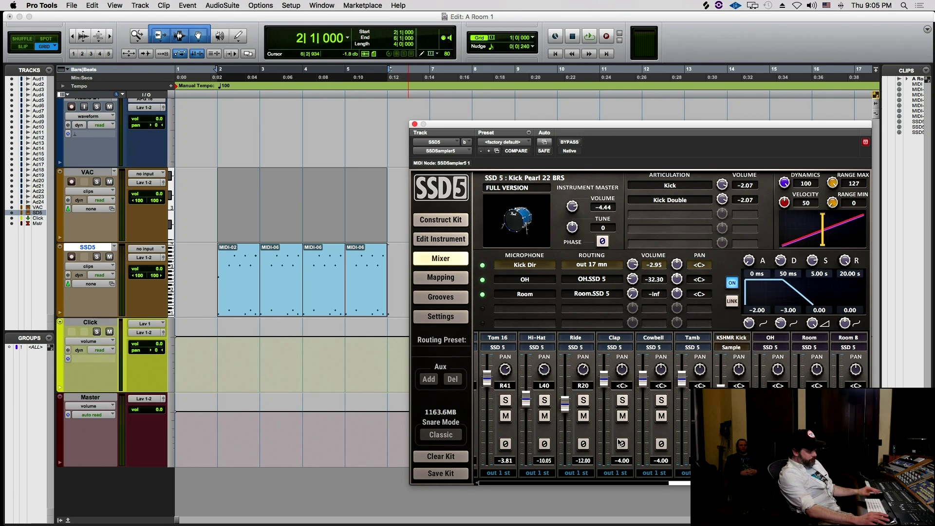
# - Try routing the KSHMR Kick sample in SSD5 to an aux, then return it to out 17 mn
pyautogui.click(428, 379)
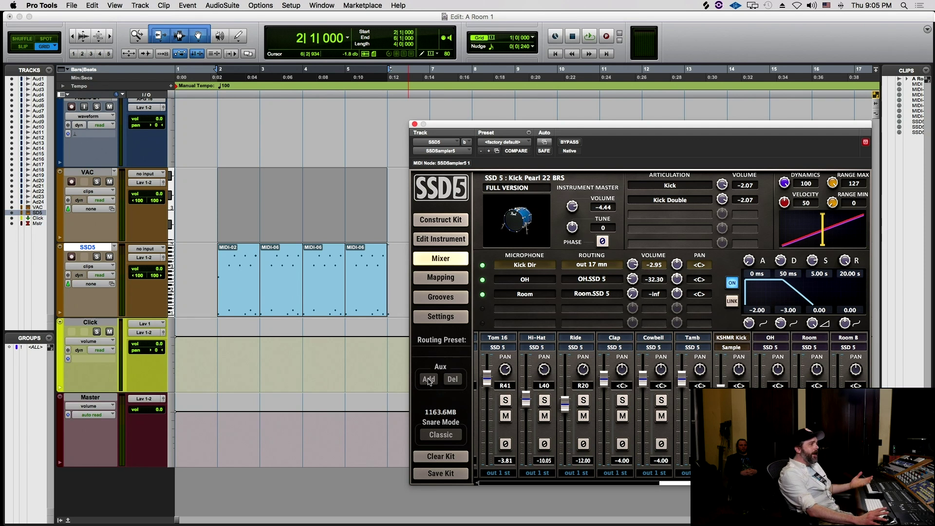
pyautogui.hscroll(2, 608, 404)
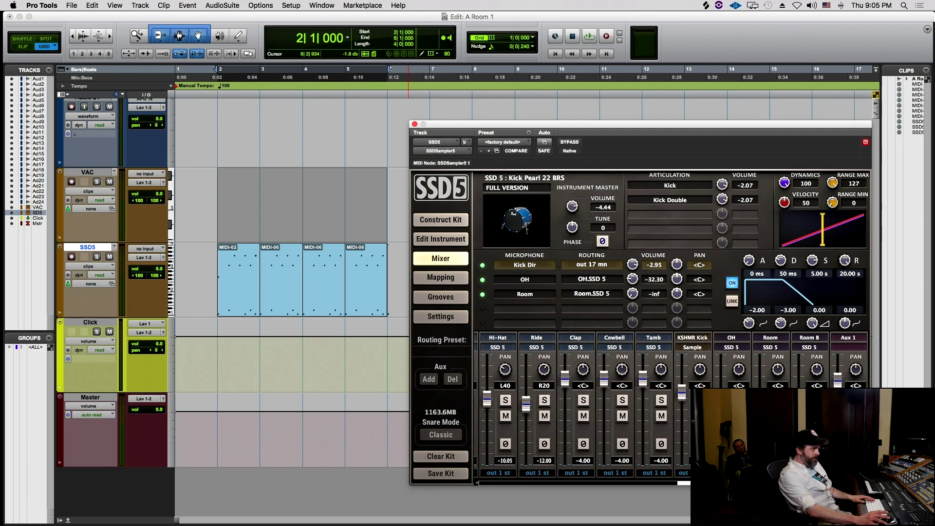
pyautogui.click(692, 337)
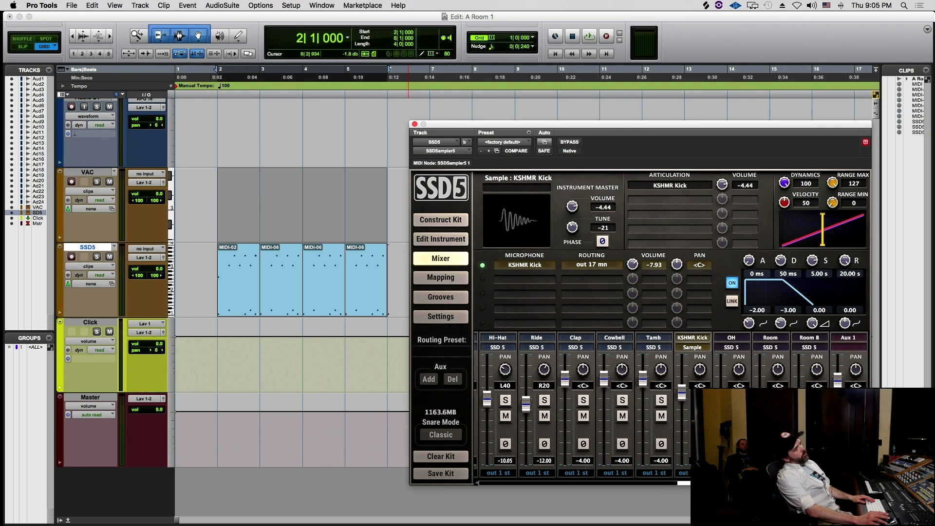
pyautogui.click(683, 472)
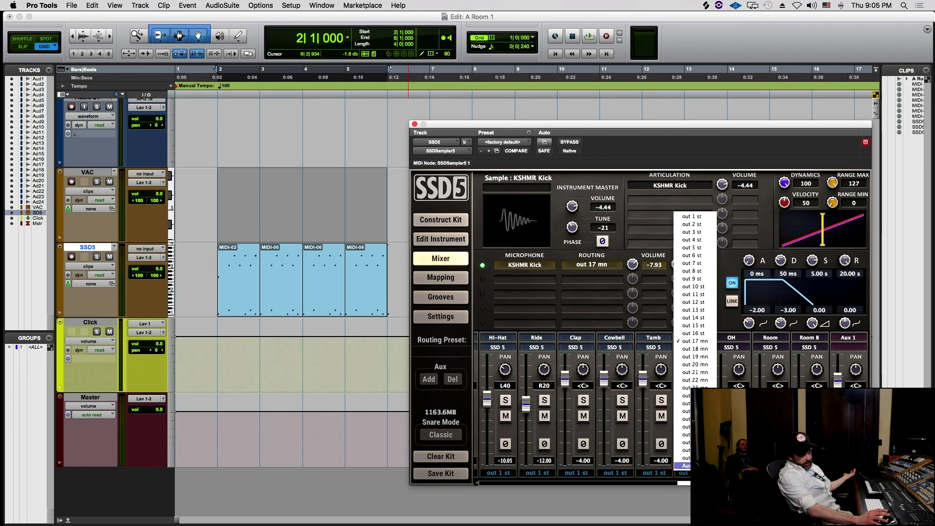
pyautogui.click(686, 466)
pyautogui.click(684, 472)
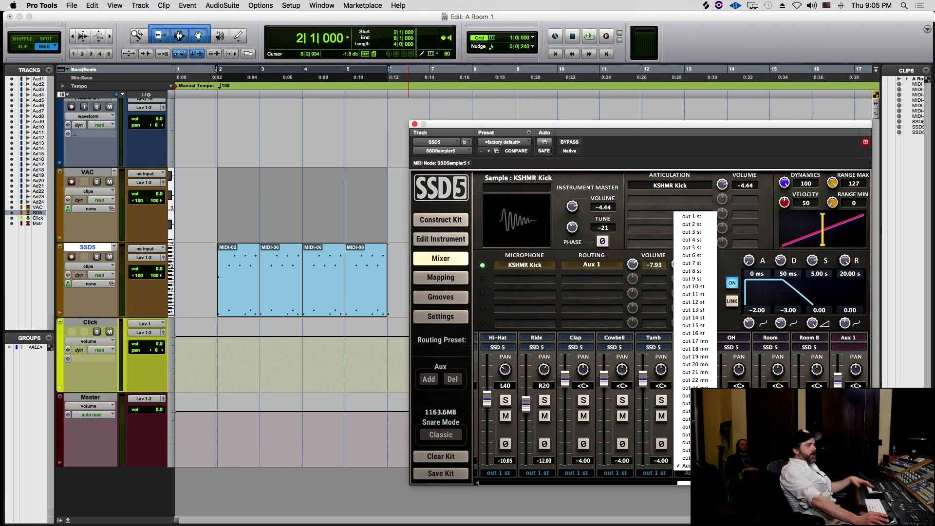
pyautogui.click(693, 342)
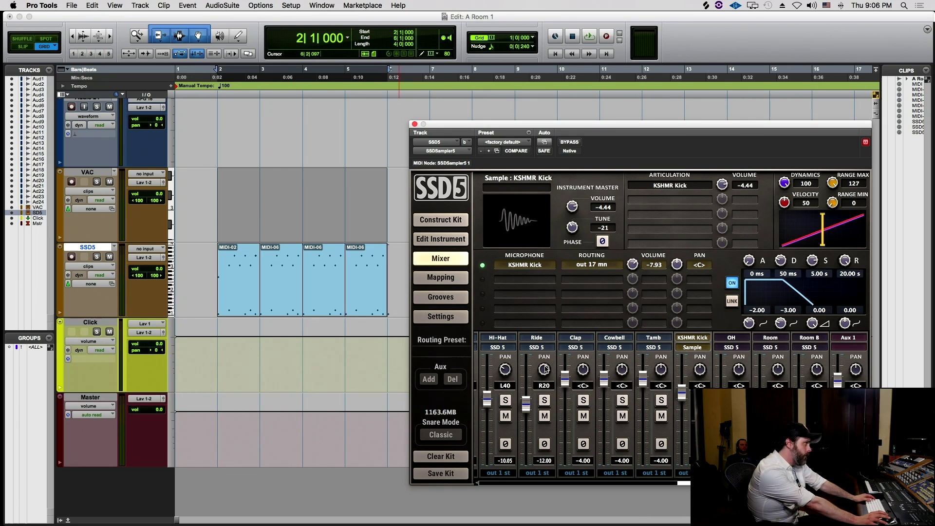
# - Audition the kick, route KSHMR Kick to out 18 mn, and bring up New Tracks
pyautogui.press('space')
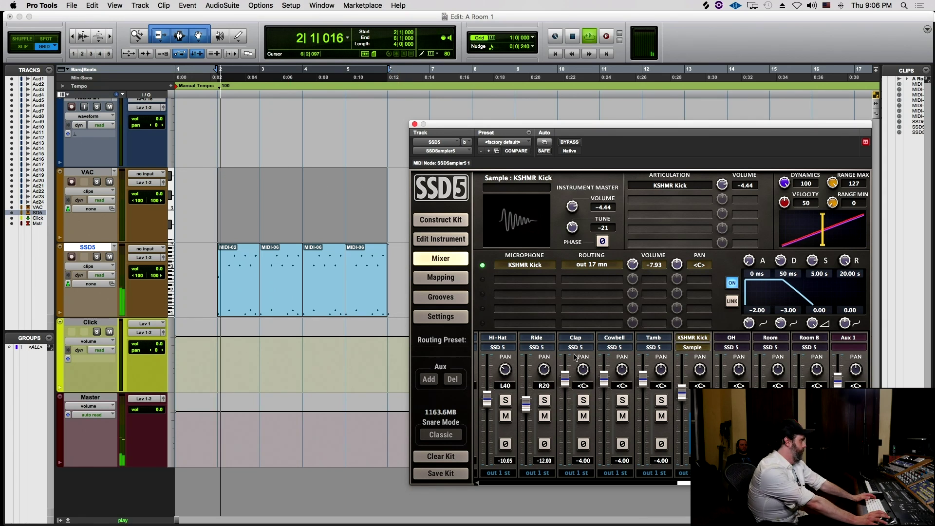
pyautogui.press('space')
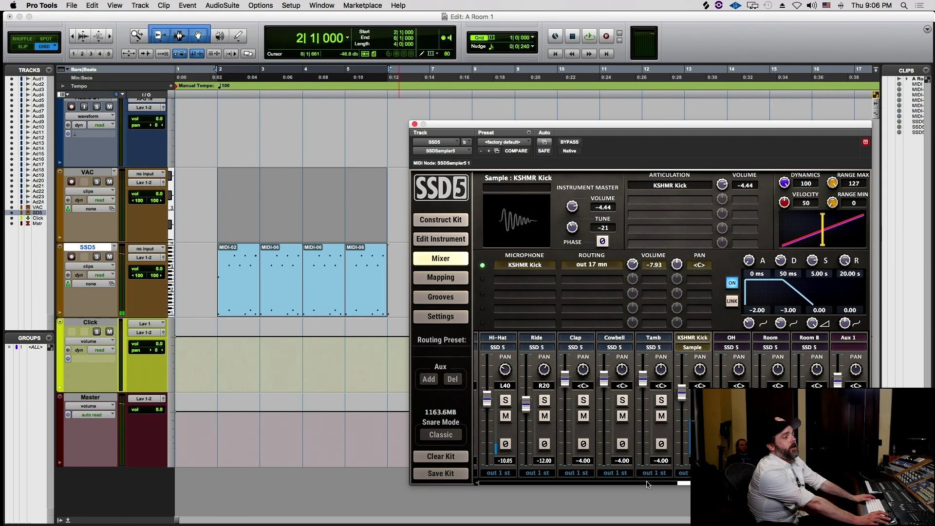
pyautogui.click(683, 472)
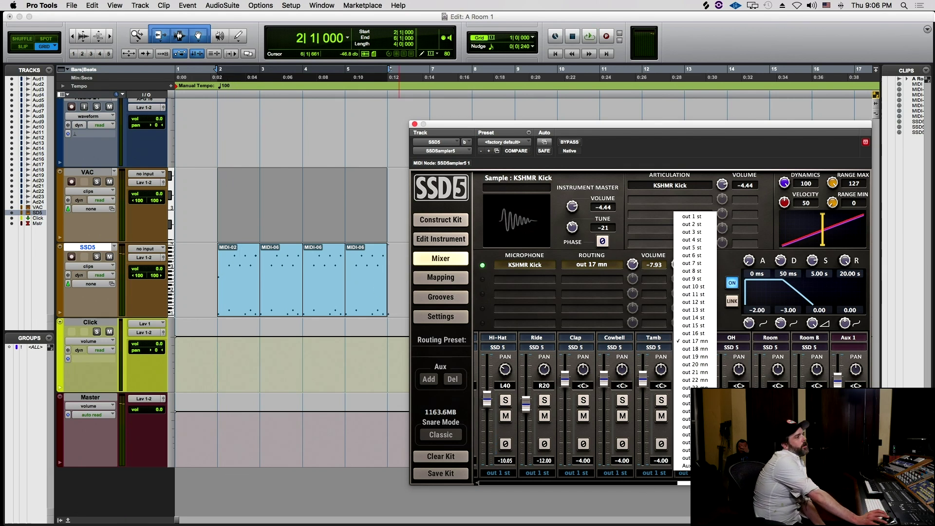
pyautogui.click(709, 350)
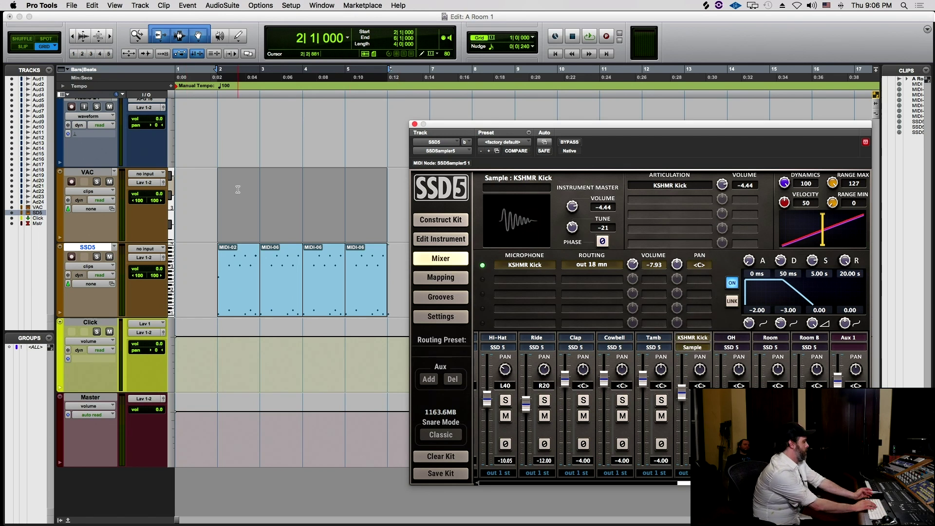
pyautogui.press('super+shift+n')
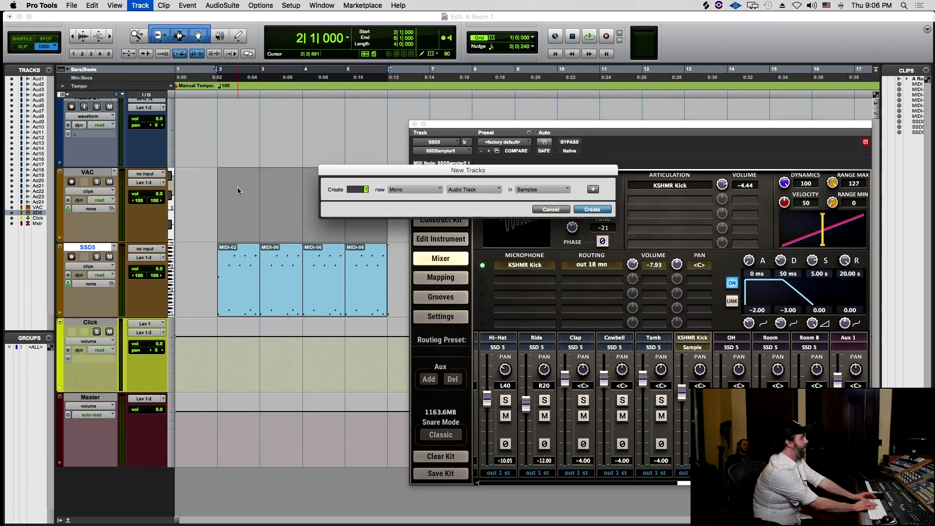
# - Create 2 mono Aux Input tracks, Aux 1 and Aux 2
pyautogui.press('super+Right')
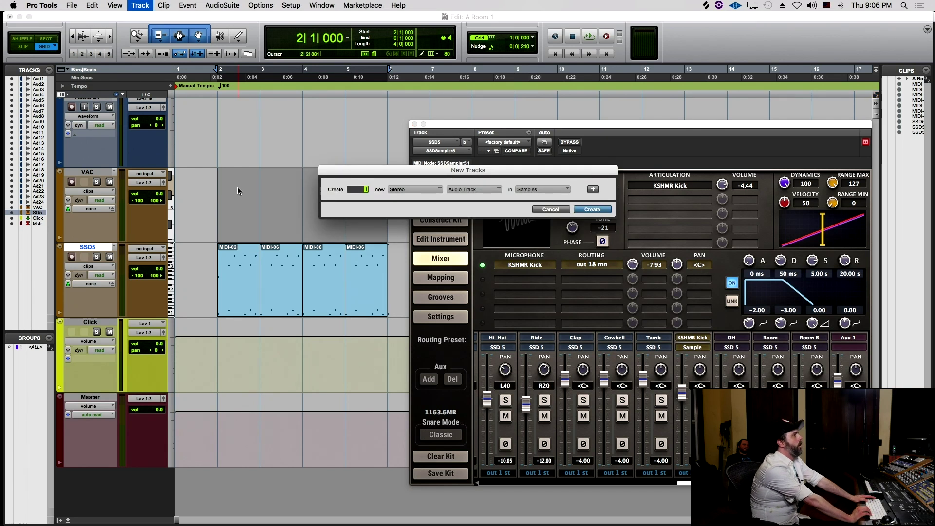
pyautogui.write('0')
pyautogui.press('super+Down')
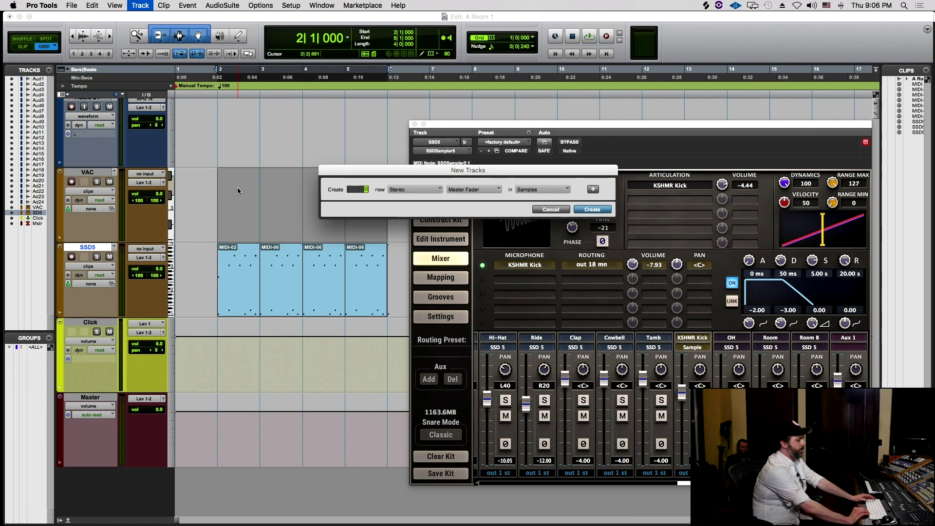
pyautogui.press('super+Down')
pyautogui.press('super+Down')
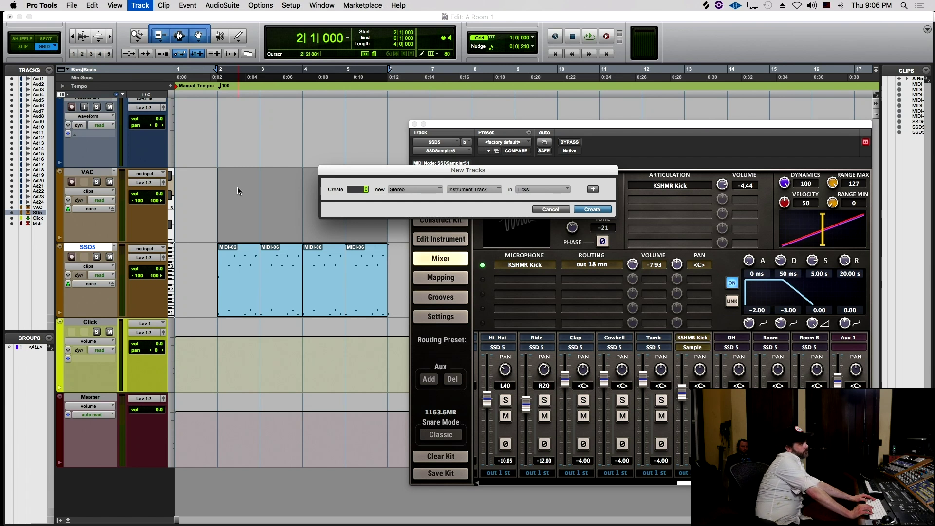
pyautogui.press('super+Down')
pyautogui.press('super+Down')
pyautogui.press('super+Down')
pyautogui.press('super+Down')
pyautogui.press('super+Down')
pyautogui.press('super+Down')
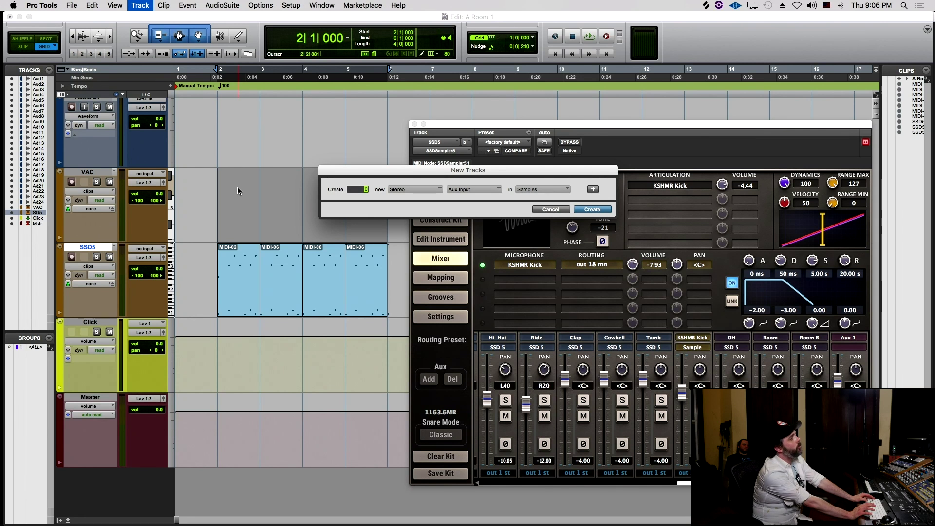
pyautogui.press('super+Left')
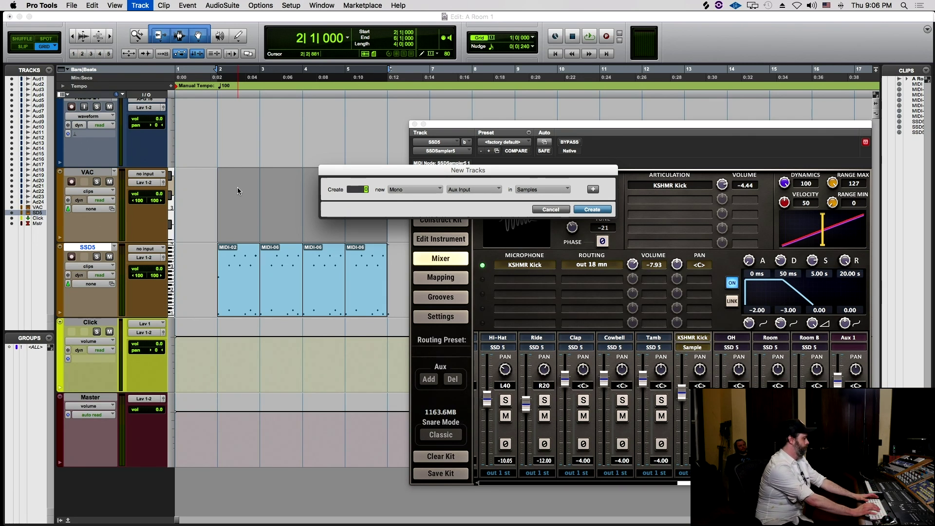
pyautogui.press('Return')
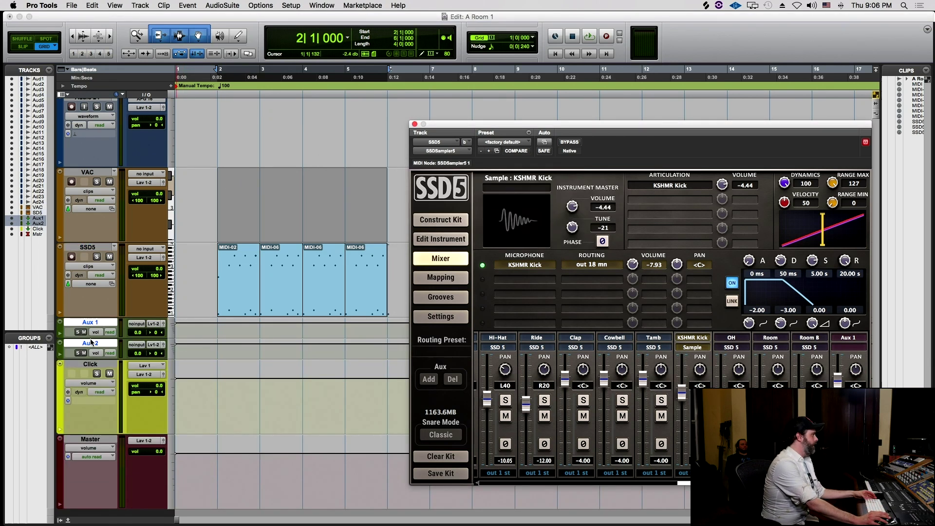
# - Feed Aux 1 from SSDSampler5 Output #17 and Aux 2 from Output #18
pyautogui.scroll(5, 90, 337)
pyautogui.scroll(-5, 96, 383)
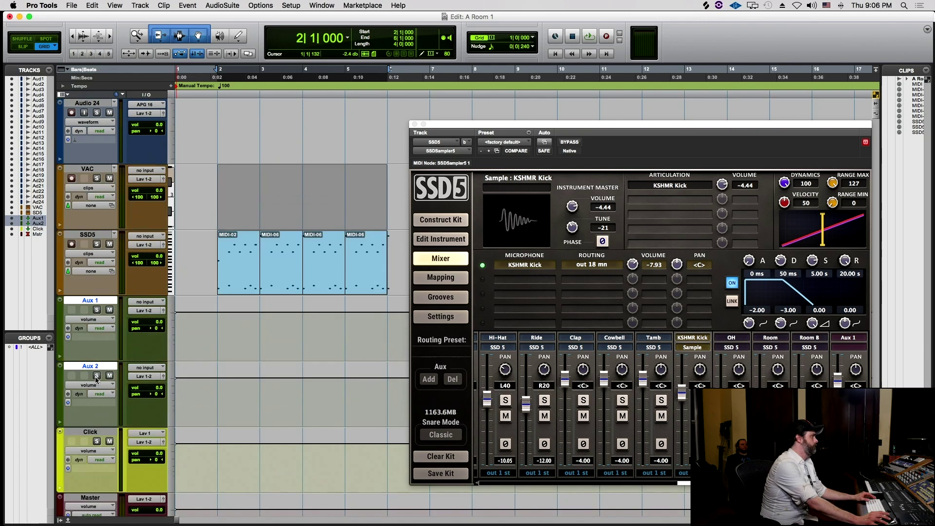
pyautogui.click(141, 302)
pyautogui.moveTo(161, 338)
pyautogui.moveTo(255, 339)
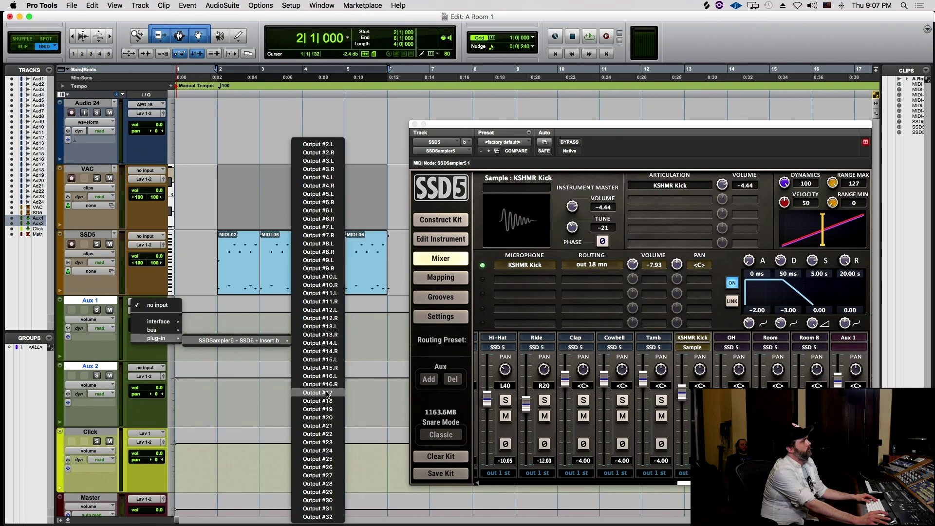
pyautogui.click(156, 403)
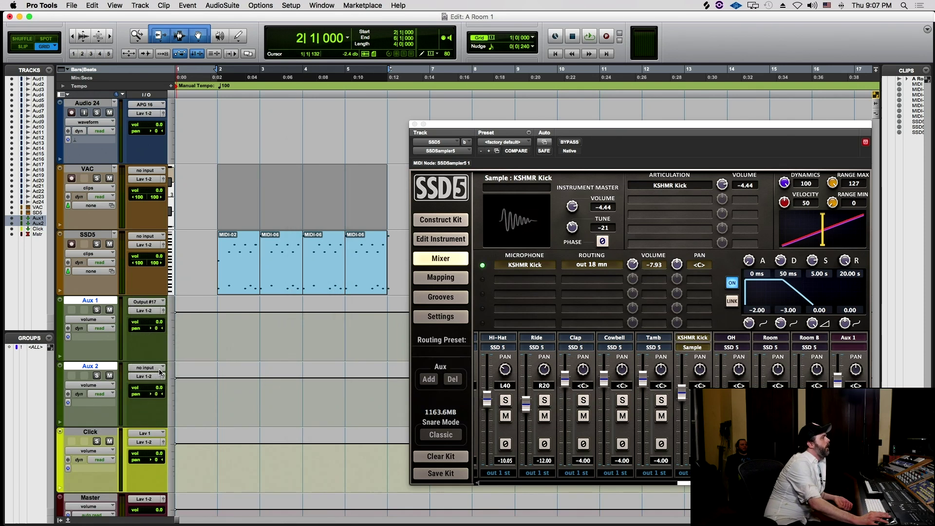
pyautogui.click(163, 375)
pyautogui.click(164, 369)
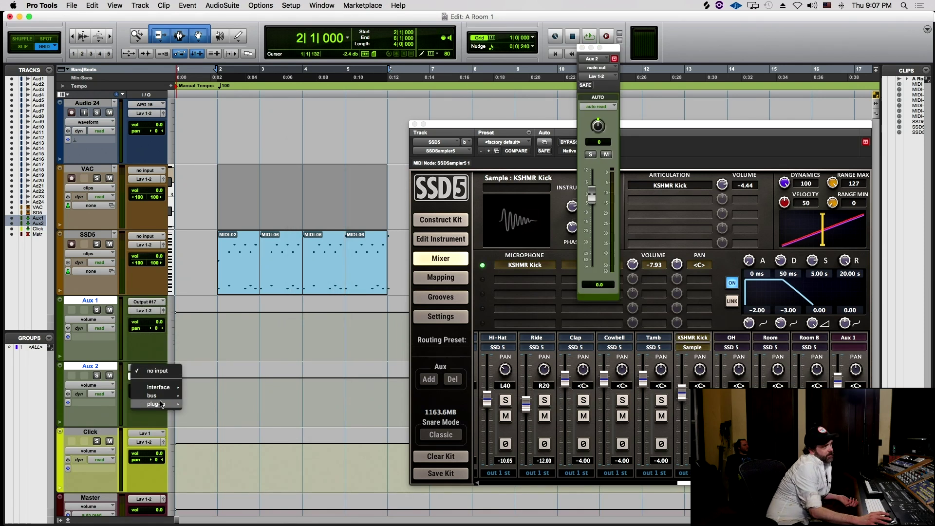
pyautogui.moveTo(159, 397)
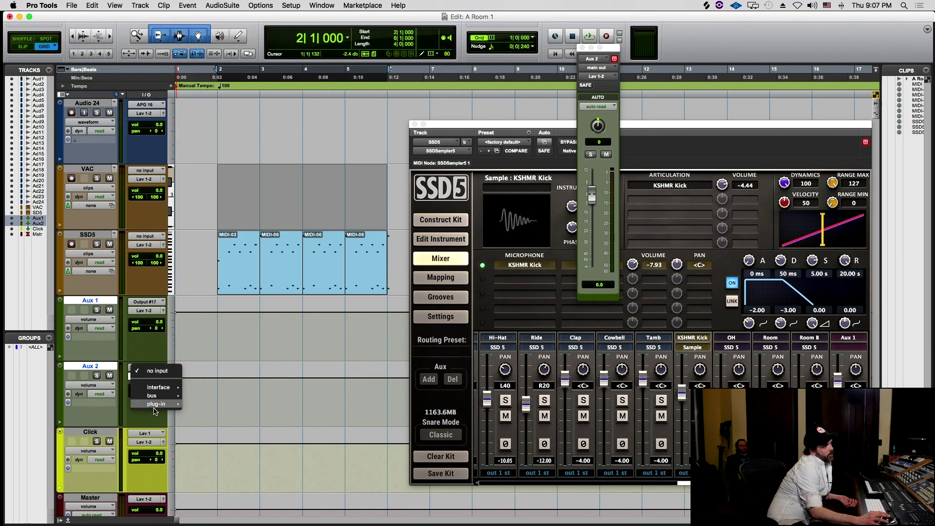
pyautogui.moveTo(233, 407)
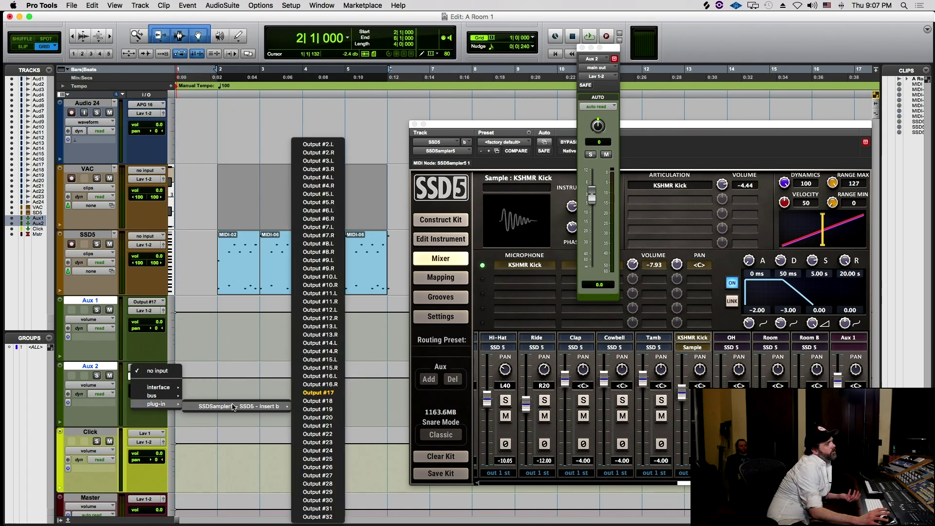
pyautogui.click(305, 401)
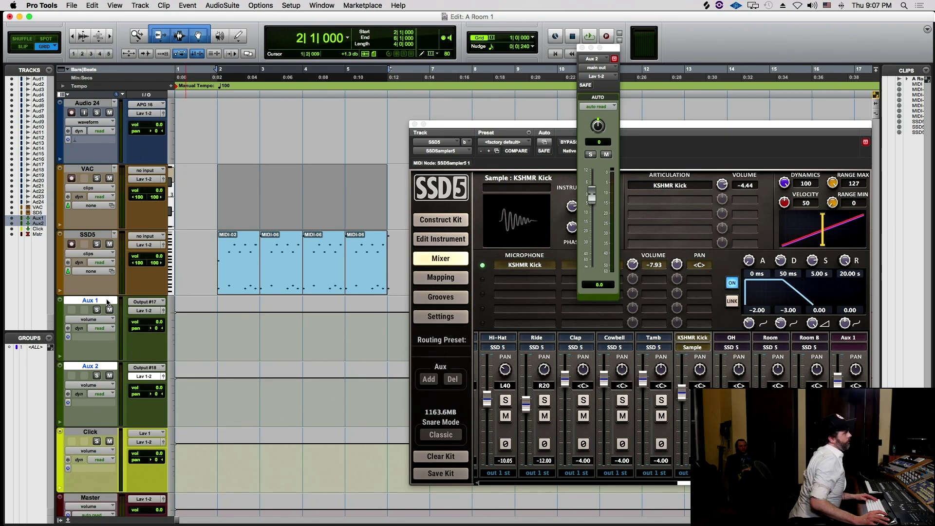
# - Rename Aux 1 to Kick DIR and Aux 2 to Kick KSH, then play back
pyautogui.doubleClick(106, 300)
pyautogui.write('Kick DIR')
pyautogui.press('Return')
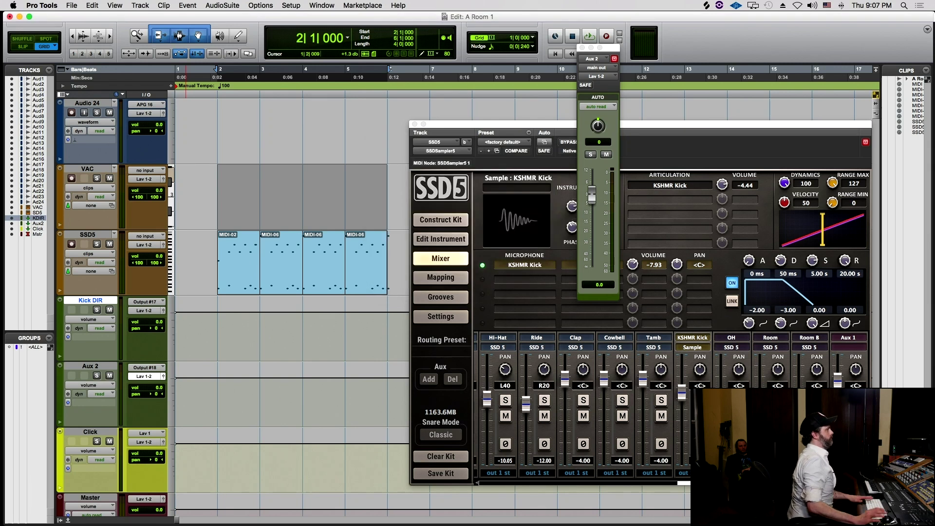
pyautogui.click(98, 366)
pyautogui.doubleClick(98, 366)
pyautogui.write('Kick KSH')
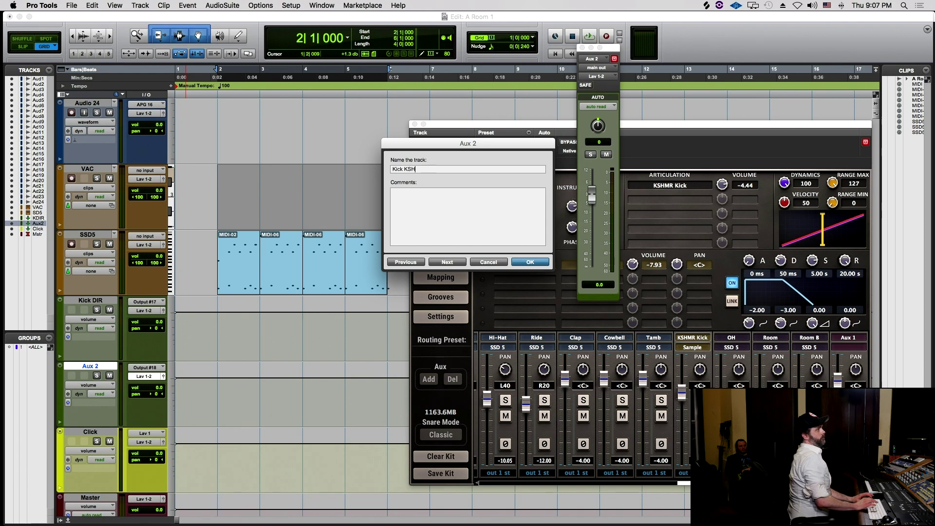
pyautogui.press('Return')
pyautogui.press('space')
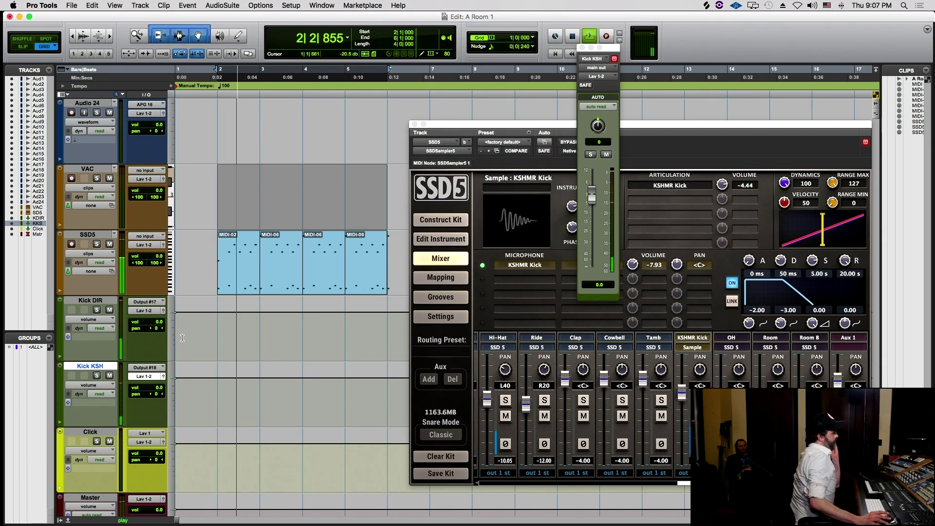
# - Mute both kick auxes, switch to the Mix window, move SSD5 aside, then unmute them
pyautogui.click(109, 310)
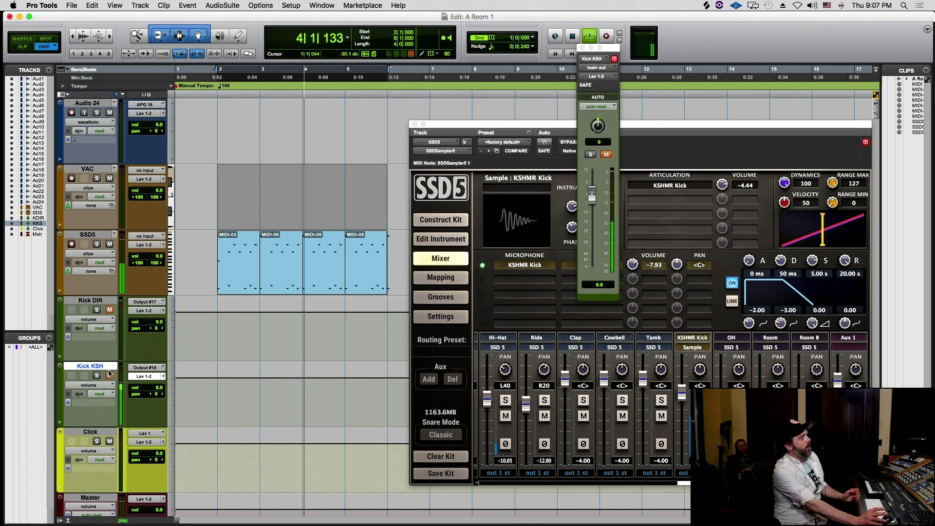
pyautogui.click(109, 375)
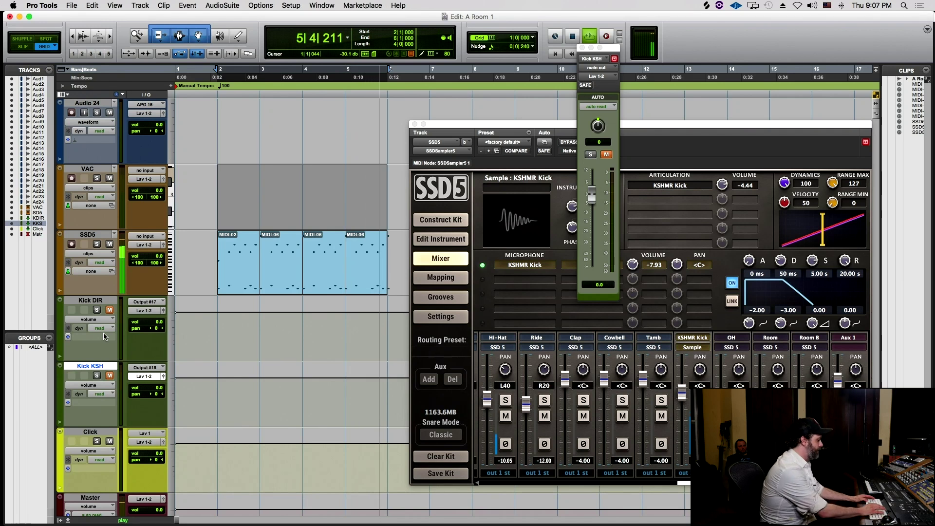
pyautogui.press('super+equal')
pyautogui.moveTo(460, 124); pyautogui.dragTo(112, 170)
pyautogui.hscroll(3, 730, 292)
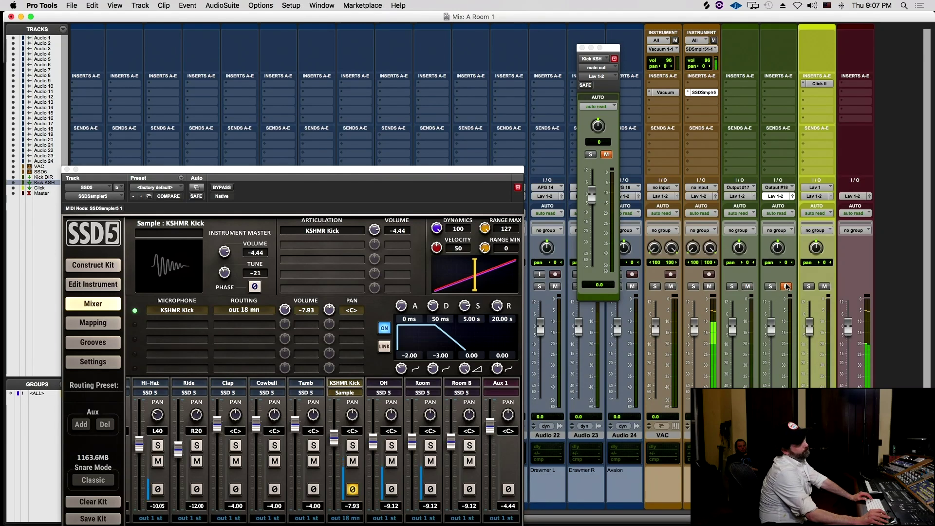
pyautogui.click(747, 286)
pyautogui.click(785, 287)
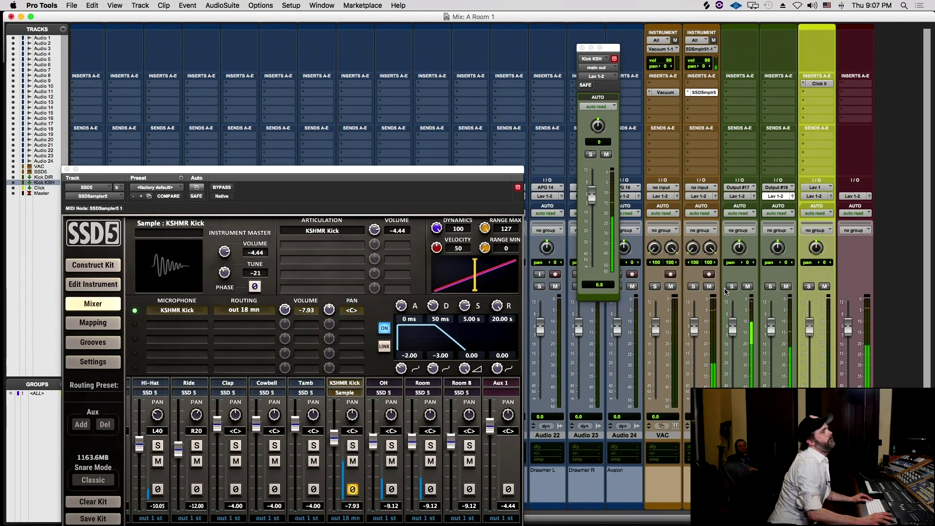
# - Pull SSD5's Kick Dir mic fader down to -15.53
pyautogui.hscroll(-5, 289, 424)
pyautogui.hscroll(-6, 290, 424)
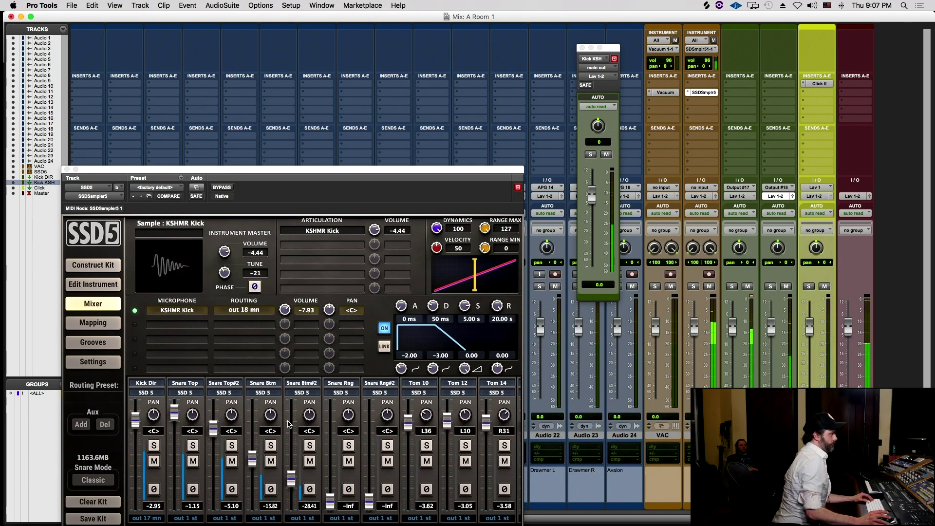
pyautogui.moveTo(136, 419); pyautogui.dragTo(129, 461)
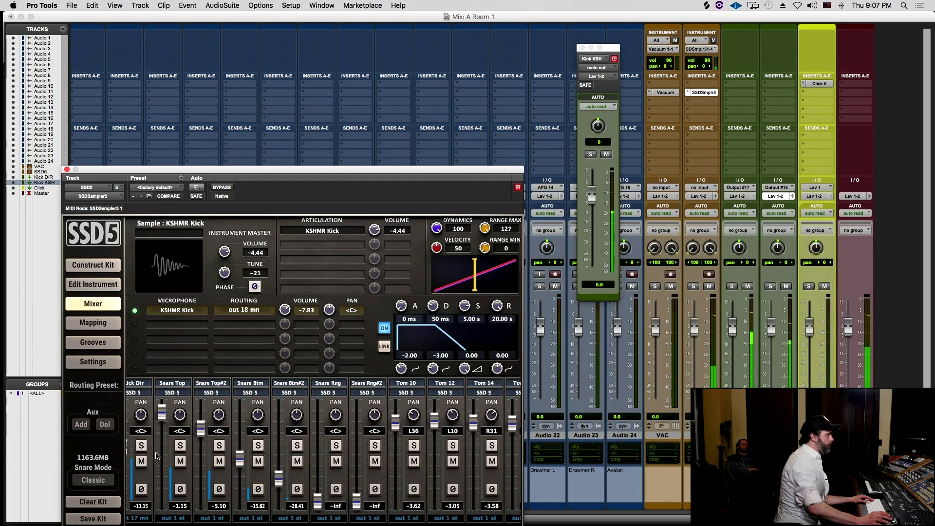
pyautogui.moveTo(136, 447); pyautogui.dragTo(135, 462)
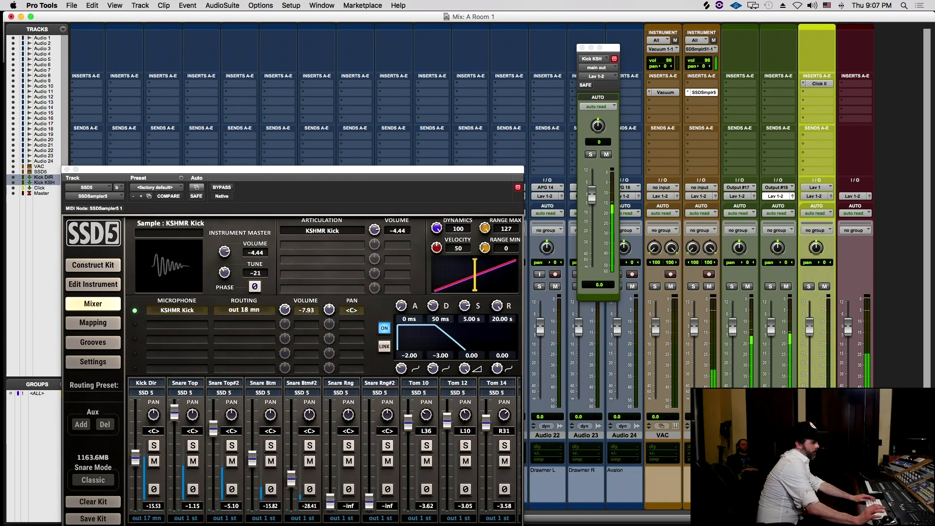
# - Group Kick DIR and Kick KSH as KICK and lower Kick KSH to about -2.0 dB
pyautogui.press('super+g')
pyautogui.write('KICK')
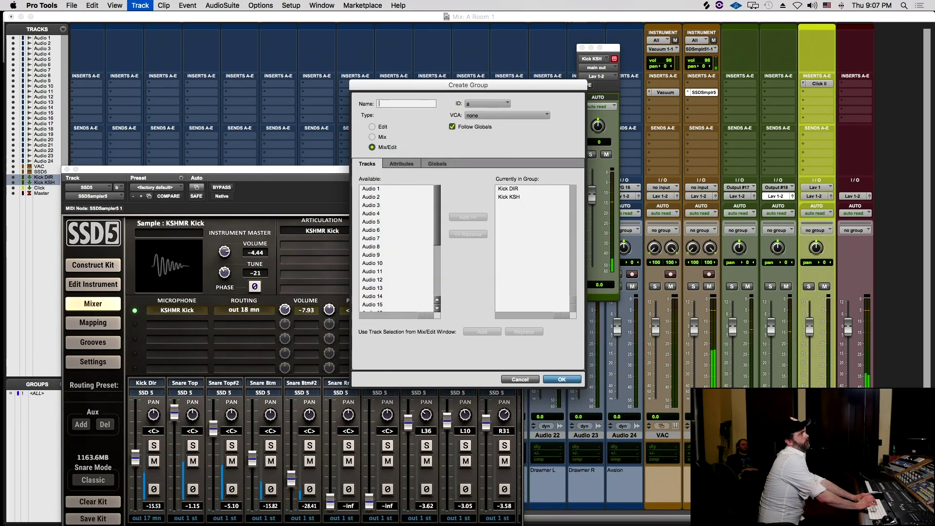
pyautogui.press('Return')
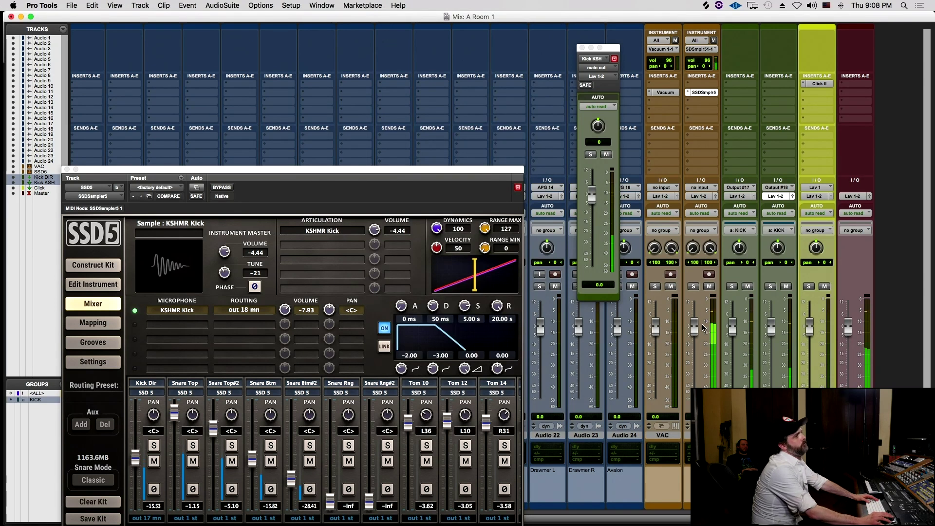
pyautogui.moveTo(770, 326); pyautogui.dragTo(729, 317)
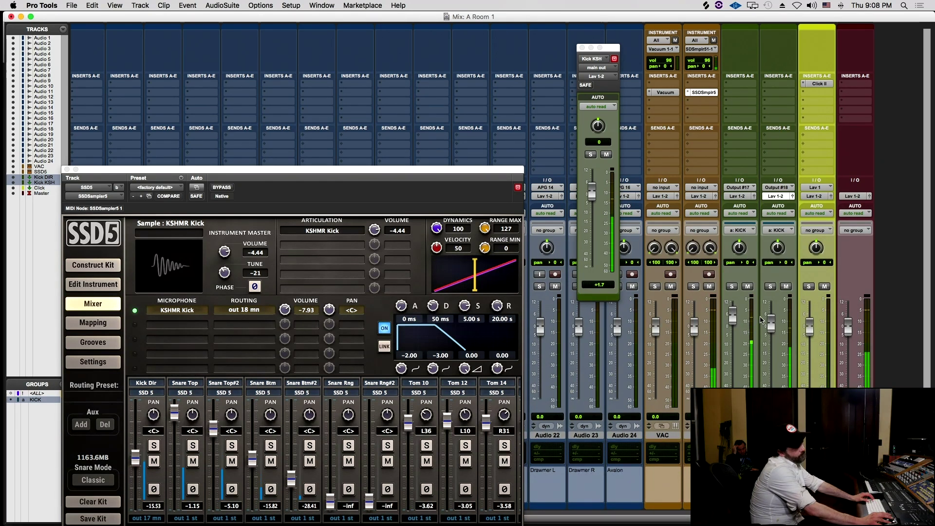
pyautogui.moveTo(771, 324); pyautogui.dragTo(771, 336)
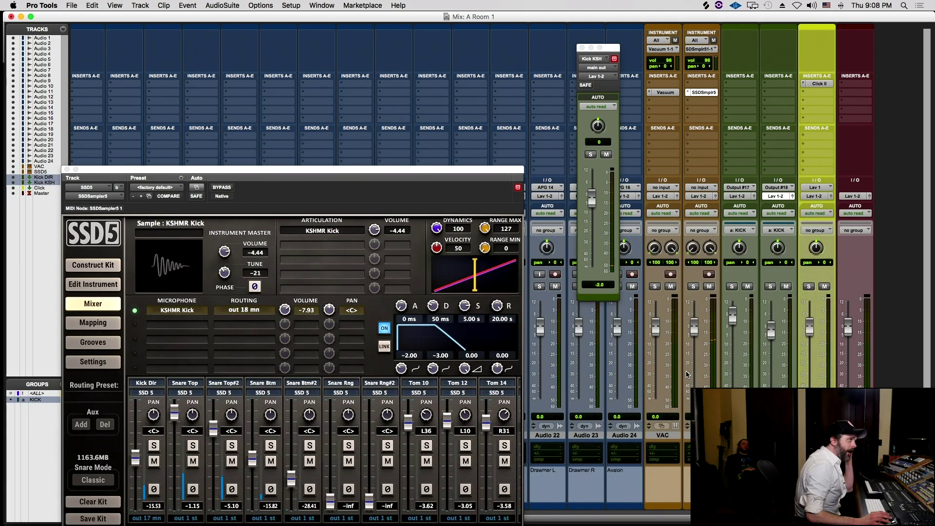
# - Close the Kick KSH fader window and set the KSHMR Kick sample's attack to 6 ms
pyautogui.click(581, 47)
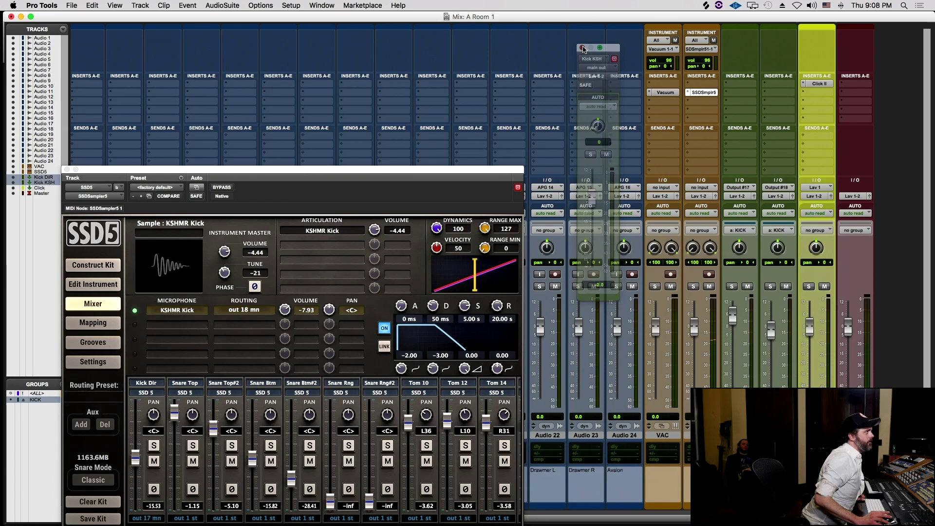
pyautogui.moveTo(193, 174); pyautogui.dragTo(190, 119)
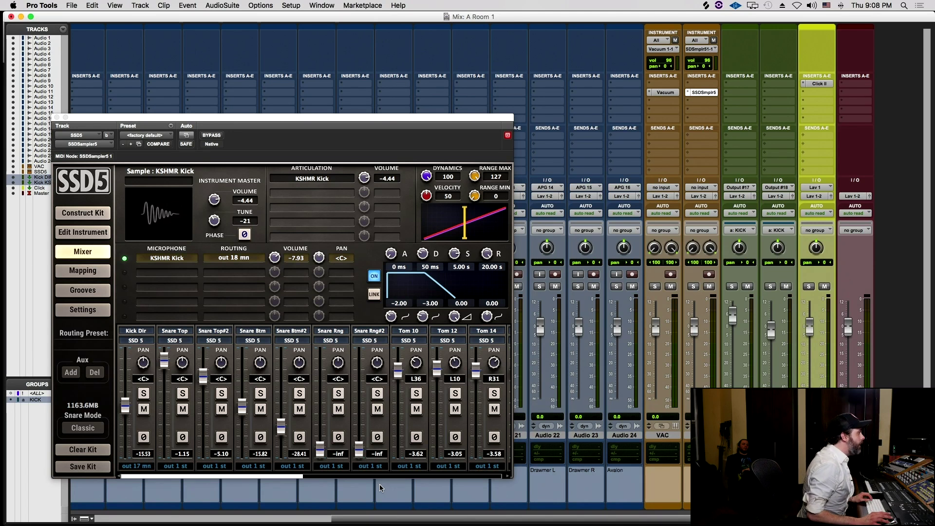
pyautogui.hscroll(10, 384, 384)
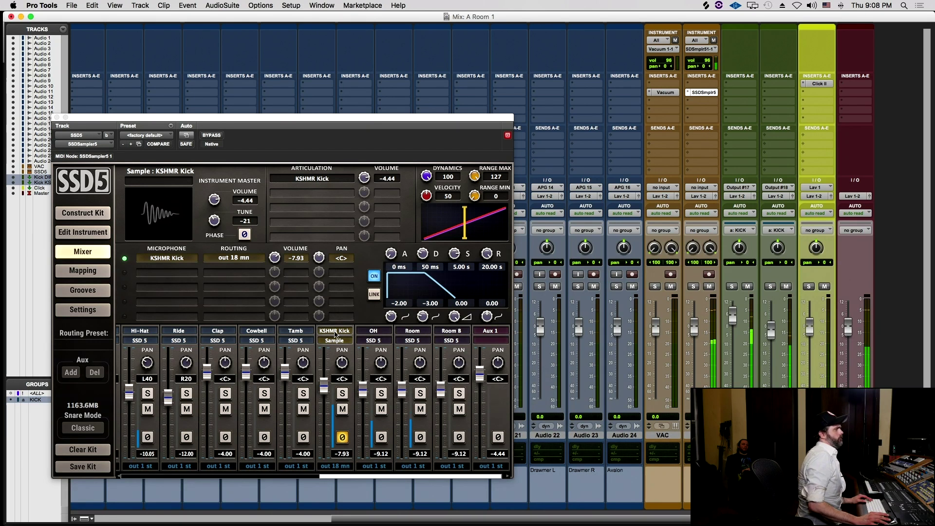
pyautogui.click(340, 331)
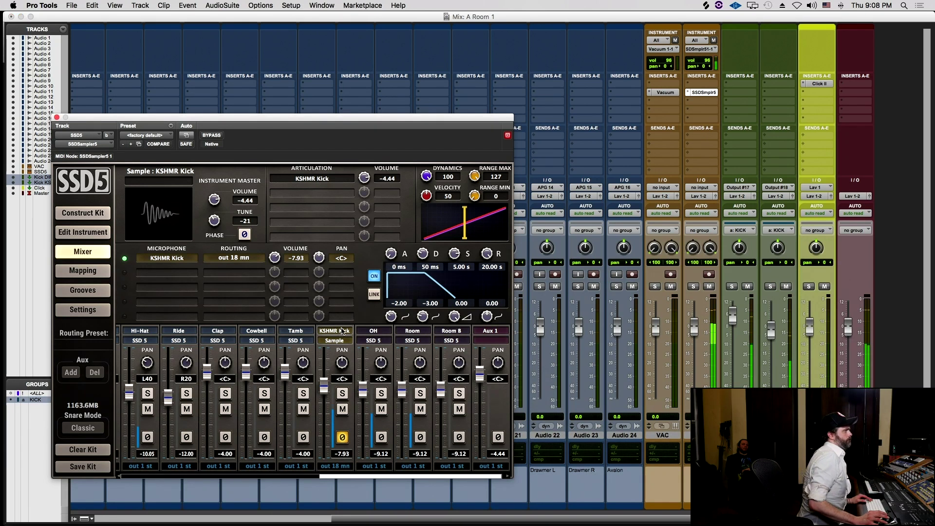
pyautogui.moveTo(392, 246); pyautogui.dragTo(391, 231)
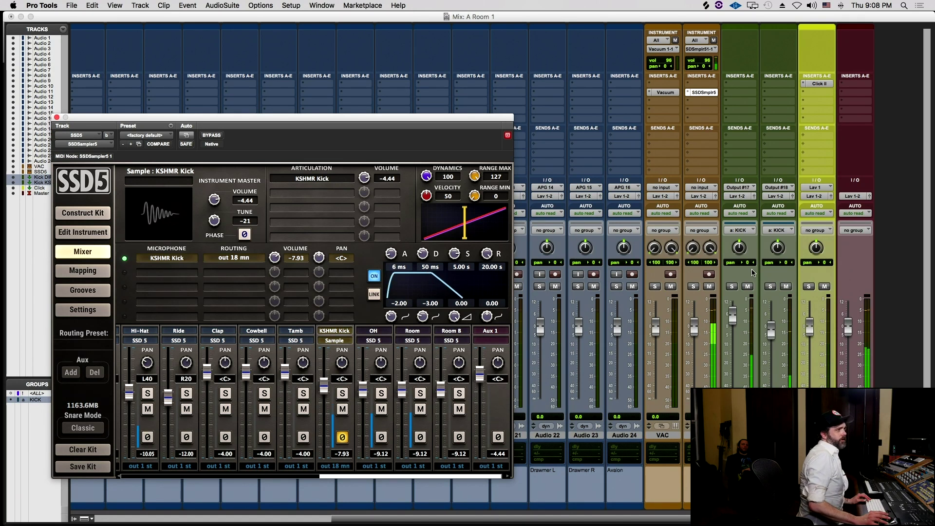
# - Solo KSHMR Kick with Output #17 muted, ease its attack to 3 ms, then restore both
pyautogui.click(749, 287)
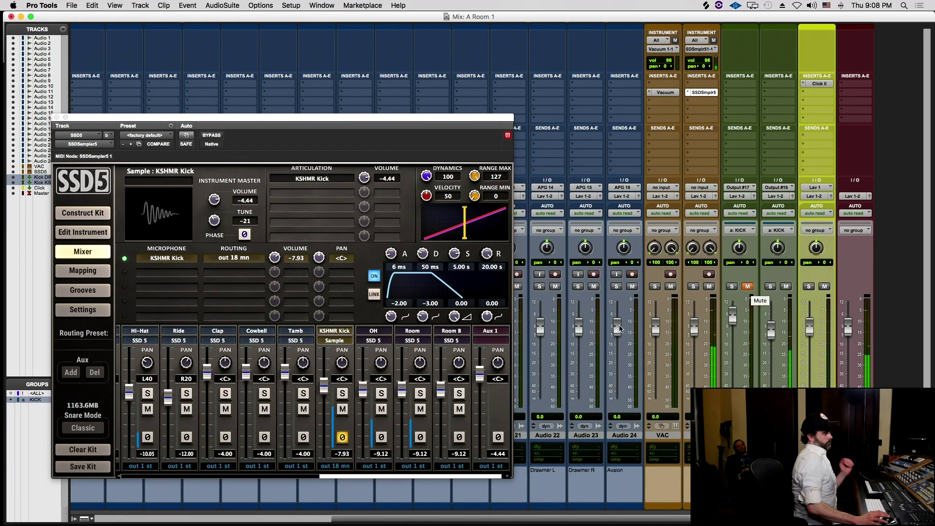
pyautogui.click(343, 393)
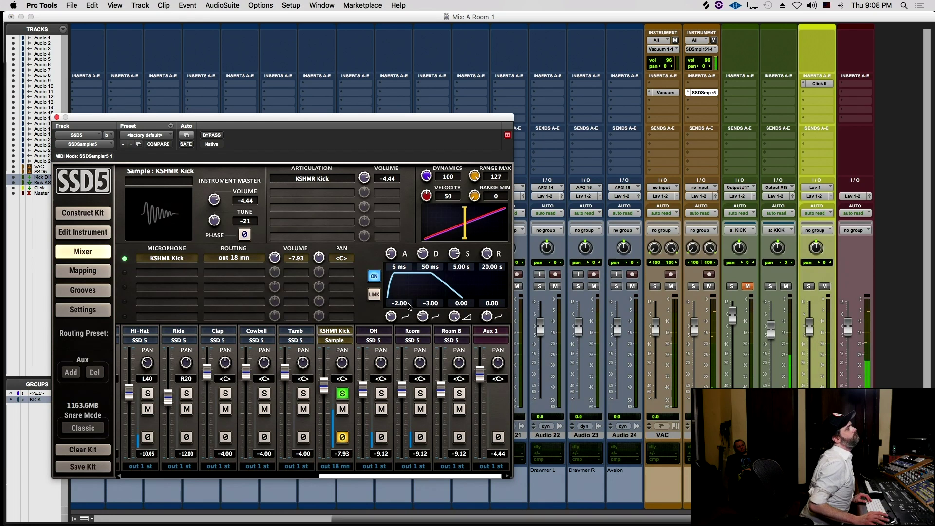
pyautogui.moveTo(391, 253); pyautogui.dragTo(391, 263)
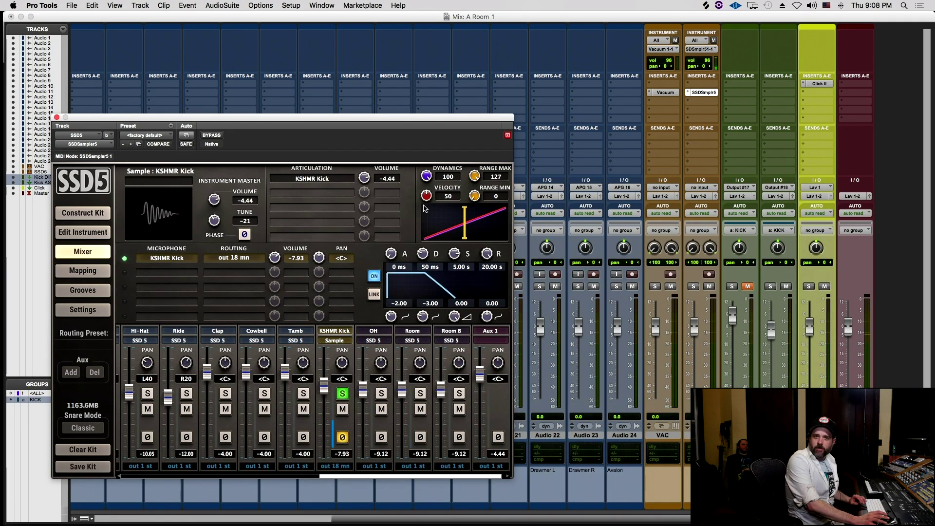
pyautogui.moveTo(391, 254); pyautogui.dragTo(396, 241)
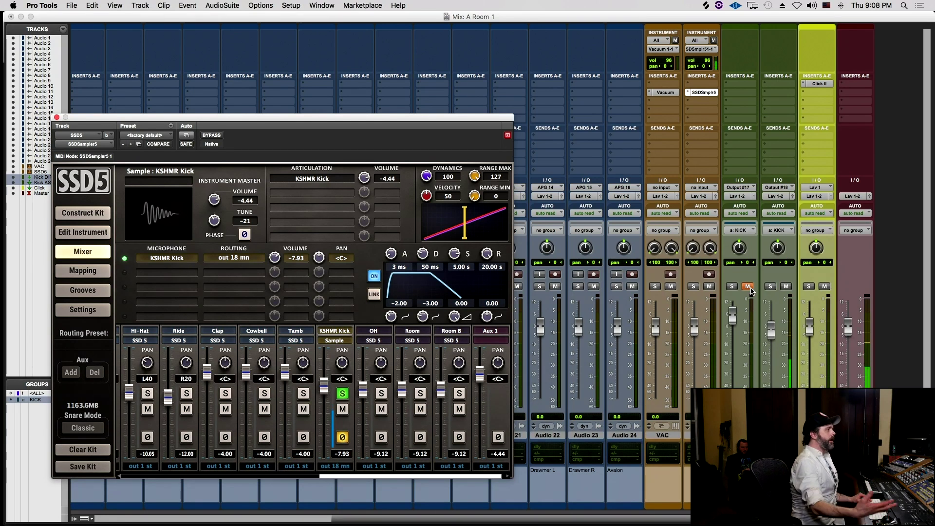
pyautogui.click(339, 394)
pyautogui.click(748, 287)
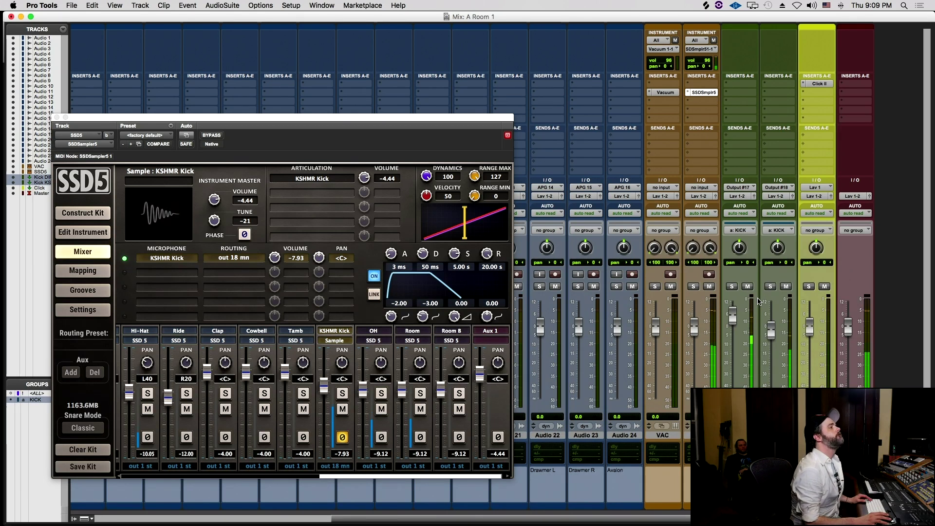
pyautogui.moveTo(771, 326); pyautogui.dragTo(772, 334)
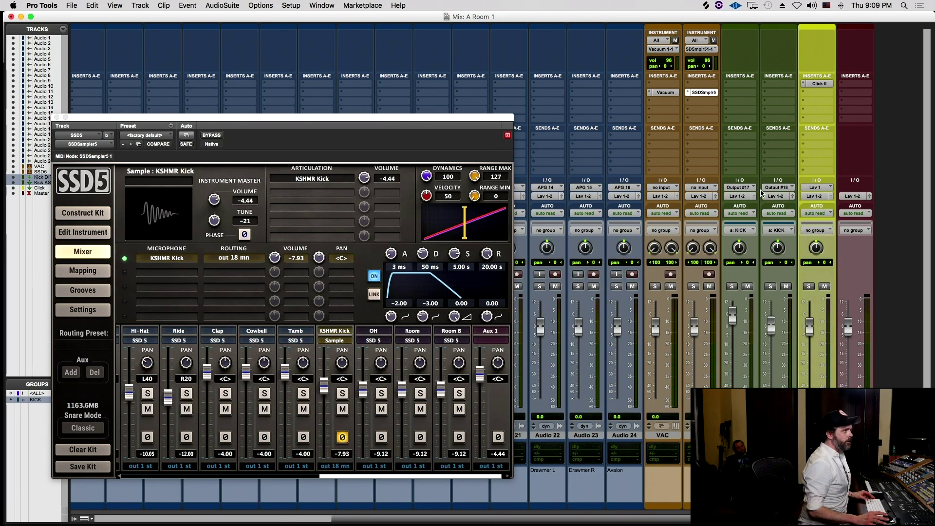
# - Route the kick tracks' outputs into a new stereo Aux Input track named Kick
pyautogui.click(776, 196)
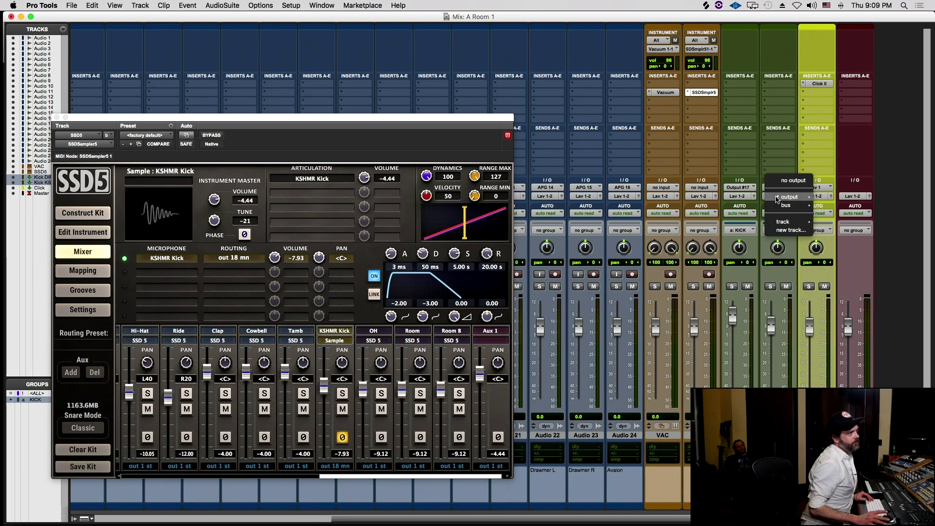
pyautogui.click(785, 231)
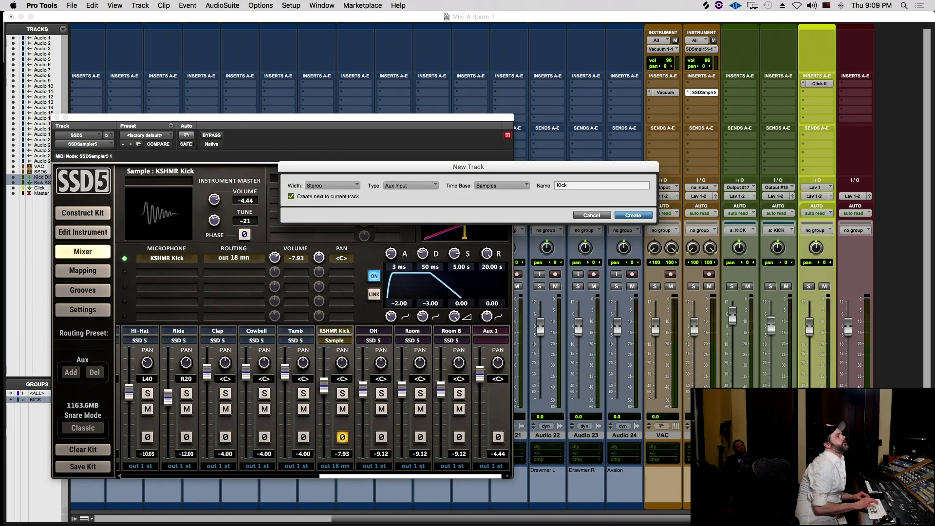
pyautogui.press('Return')
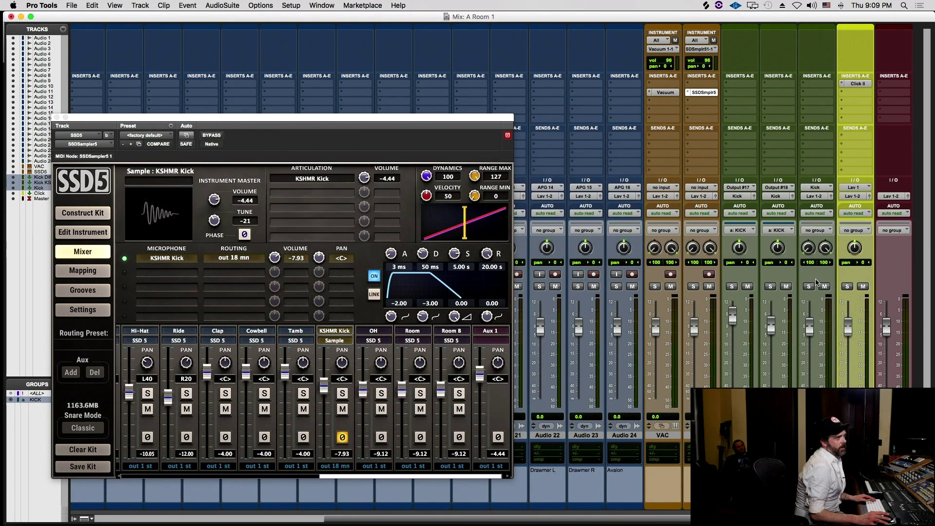
pyautogui.click(819, 96)
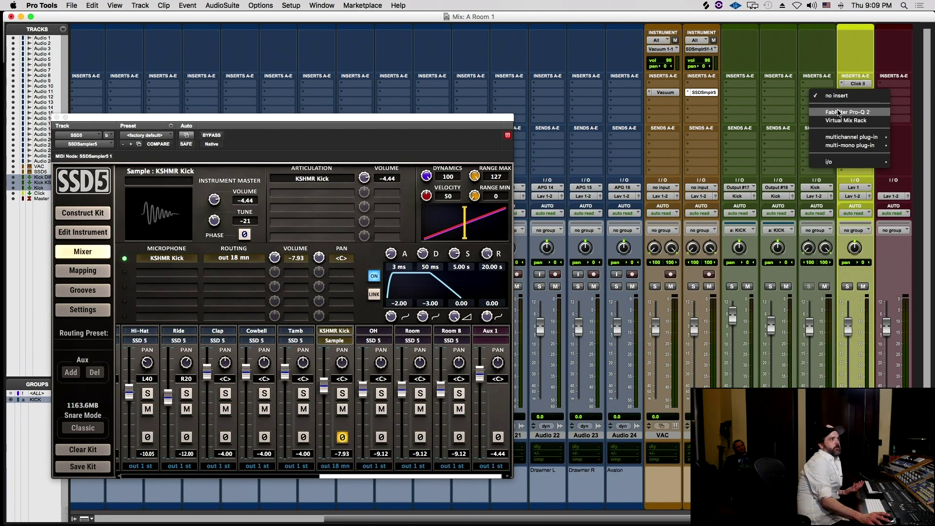
# - Dismiss the plug-in menu without inserting anything and duplicate the Kick DIR track
pyautogui.moveTo(828, 138)
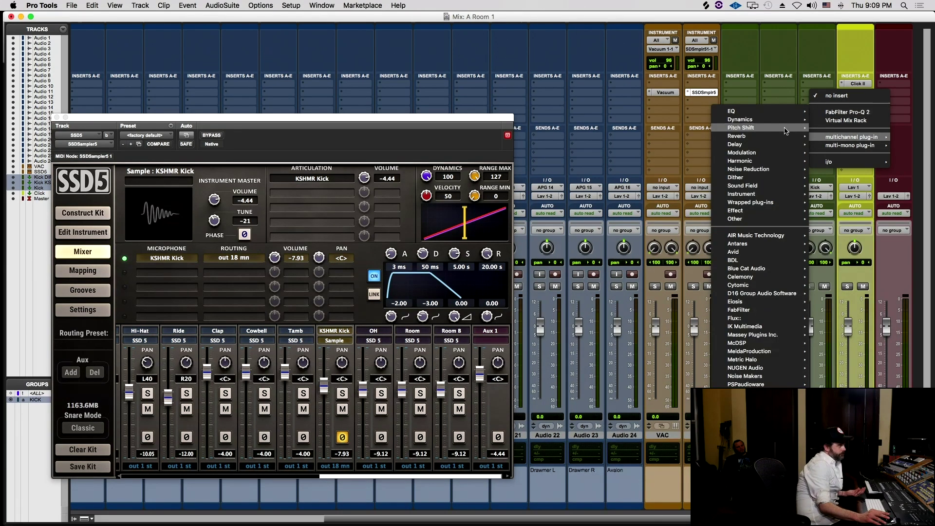
pyautogui.moveTo(750, 136)
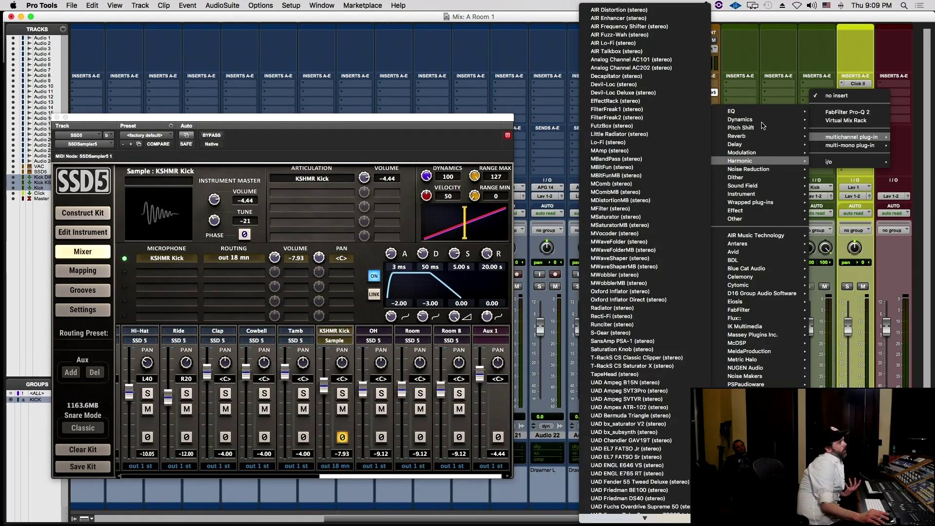
pyautogui.moveTo(749, 119)
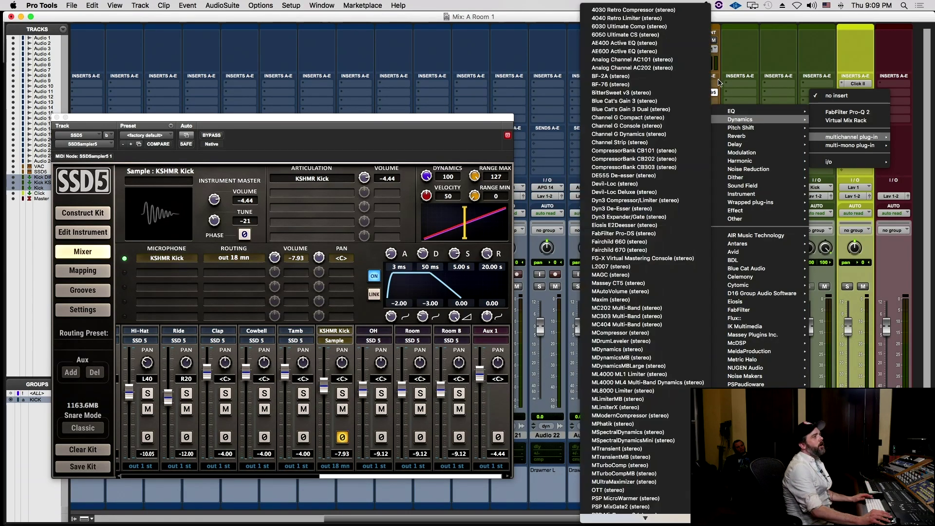
pyautogui.press('Escape')
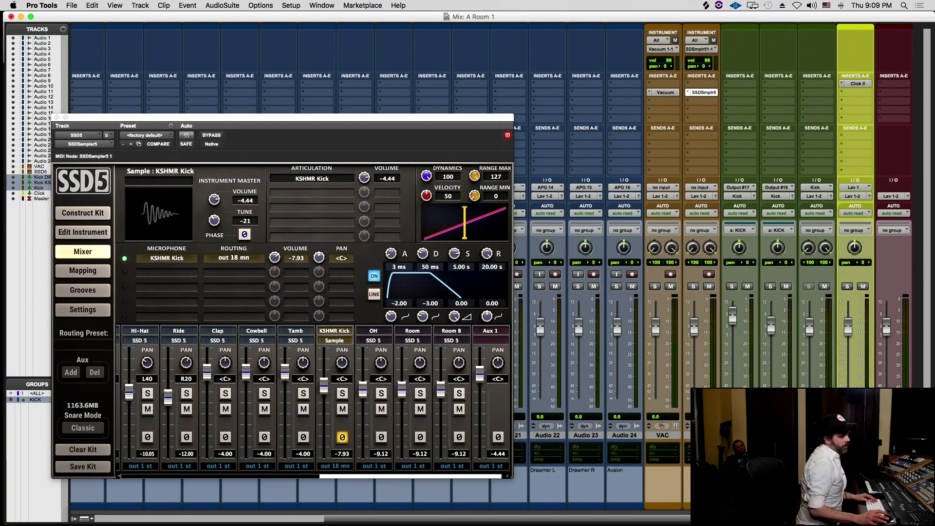
pyautogui.hotkey('alt', 'shift', 'd')
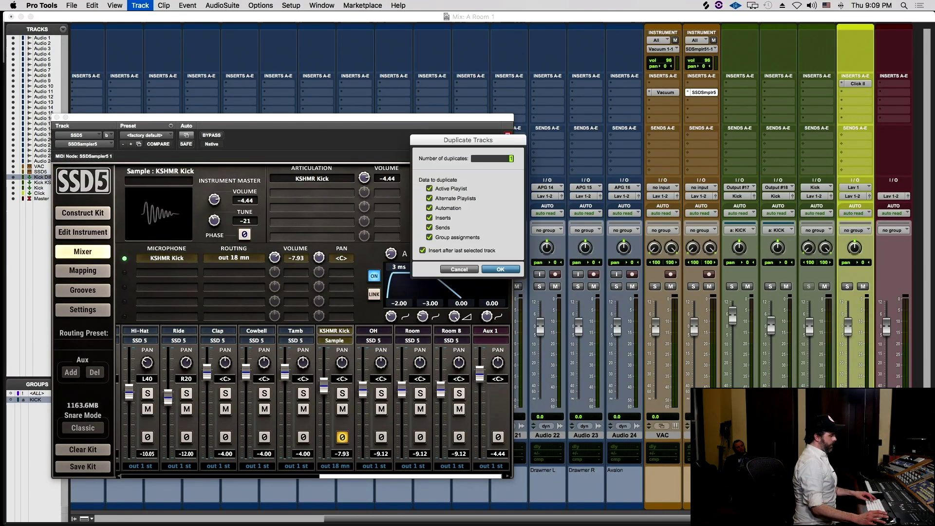
pyautogui.press('Return')
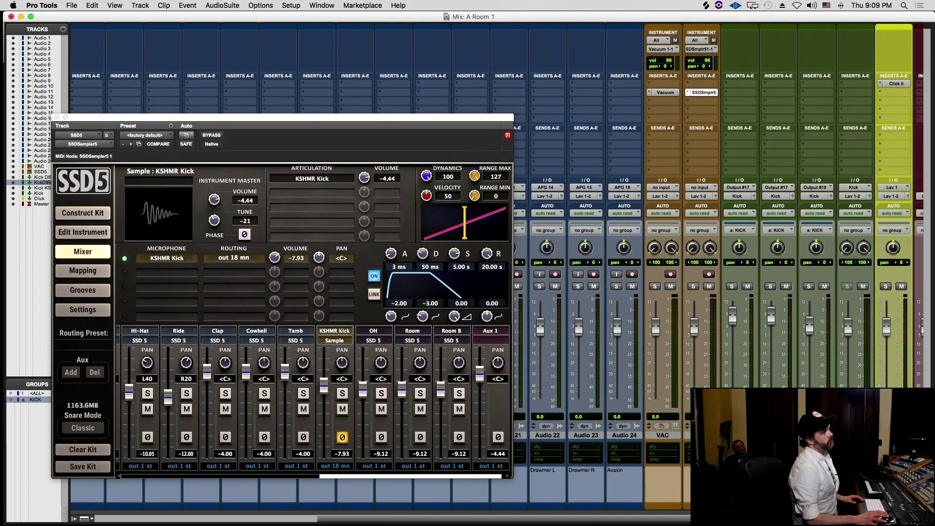
# - Insert a Soundtoys EffectRack (mono) on the duplicated track
pyautogui.click(777, 95)
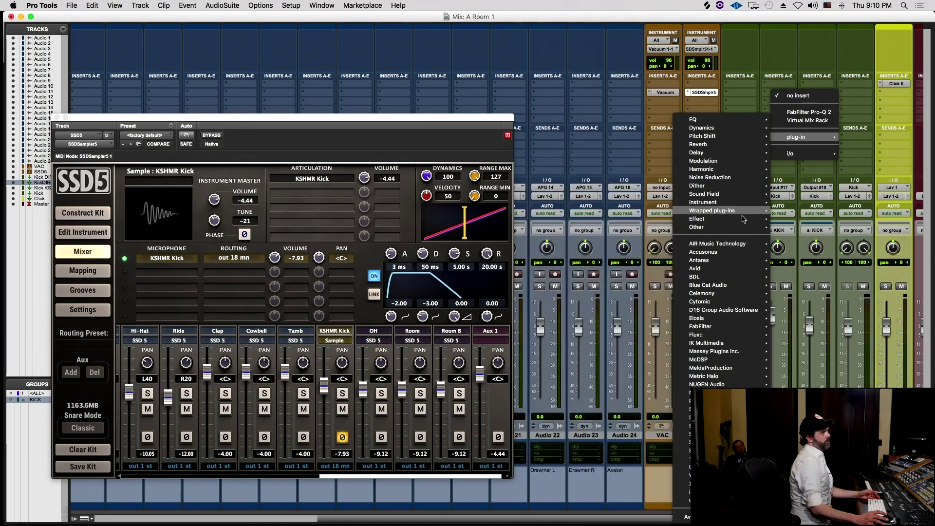
pyautogui.moveTo(717, 169)
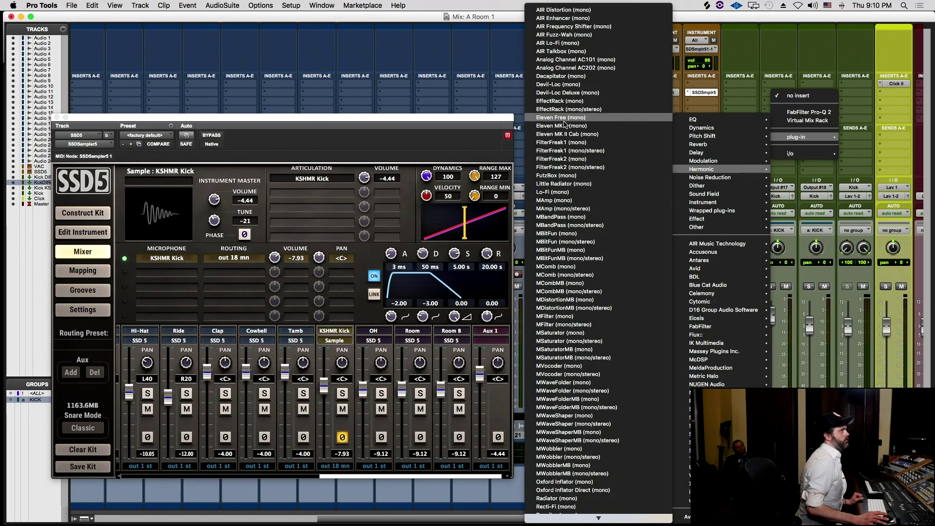
pyautogui.click(563, 101)
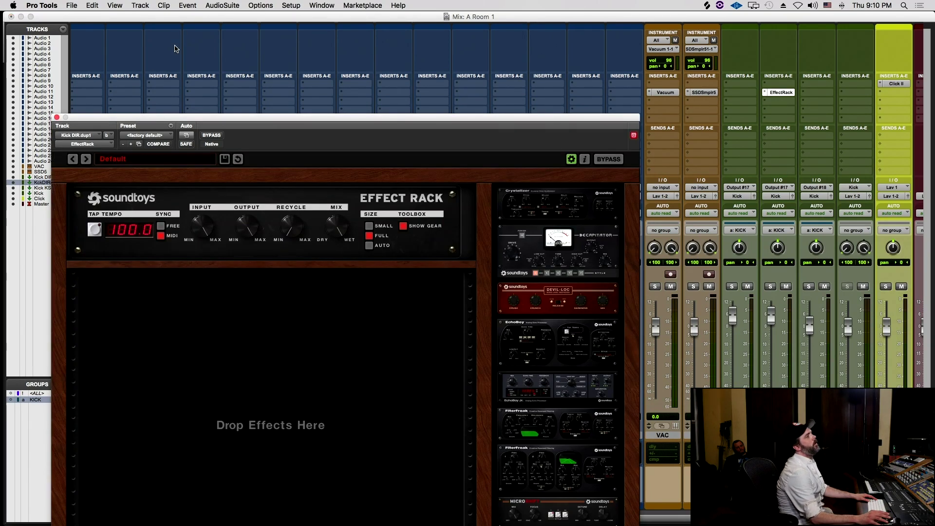
# - Add Decapitator to the Effect Rack and solo the duplicated kick track
pyautogui.moveTo(255, 123); pyautogui.dragTo(420, 21)
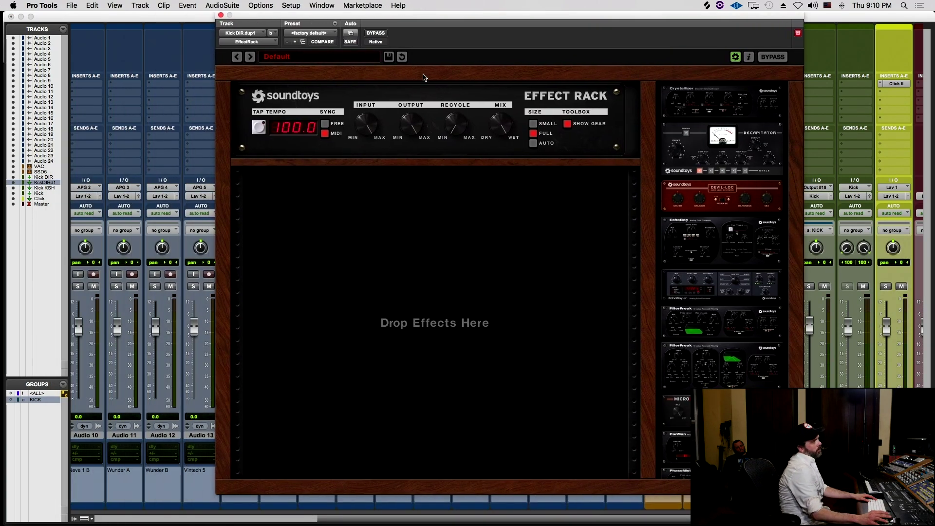
pyautogui.moveTo(721, 149); pyautogui.dragTo(463, 248)
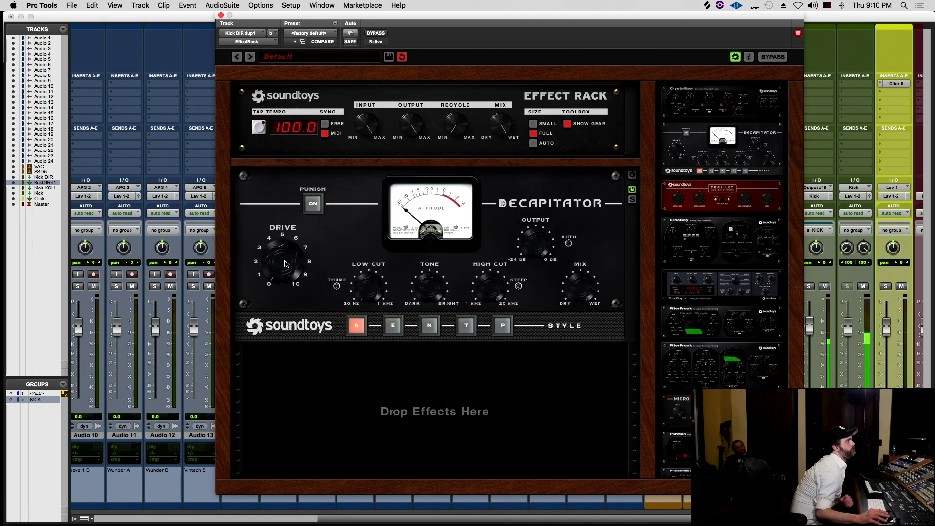
pyautogui.click(350, 21)
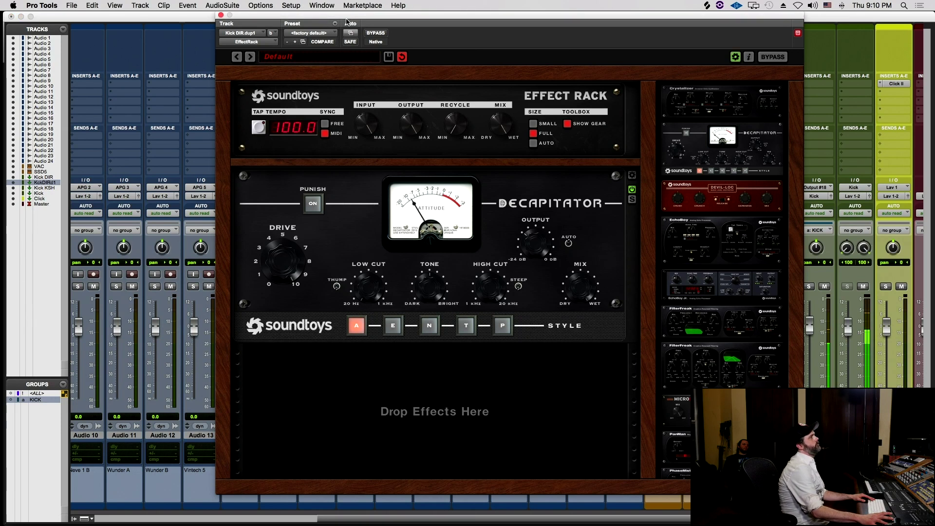
pyautogui.moveTo(312, 17); pyautogui.dragTo(152, 66)
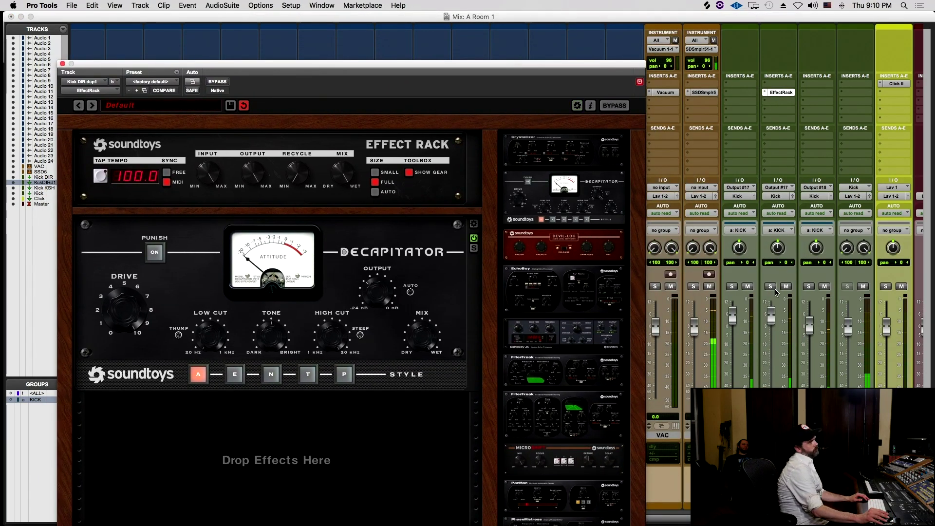
pyautogui.click(770, 287)
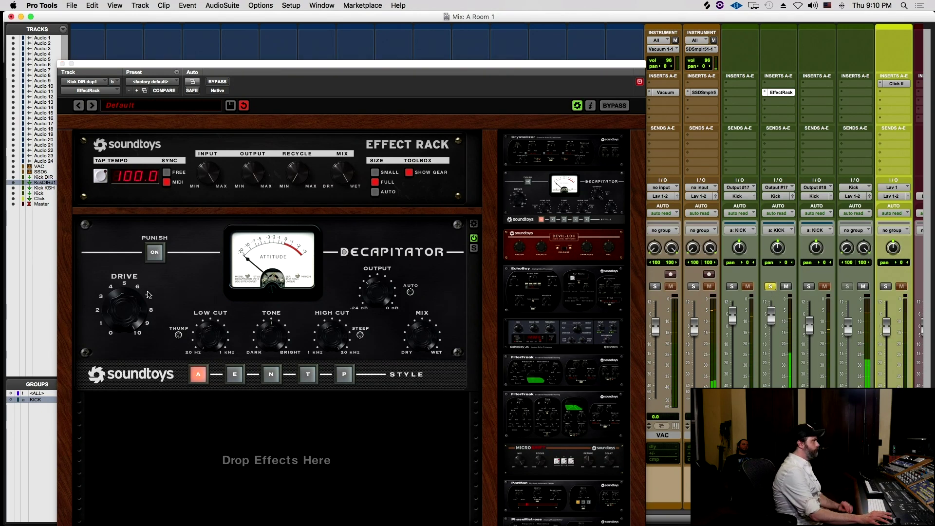
pyautogui.click(118, 332)
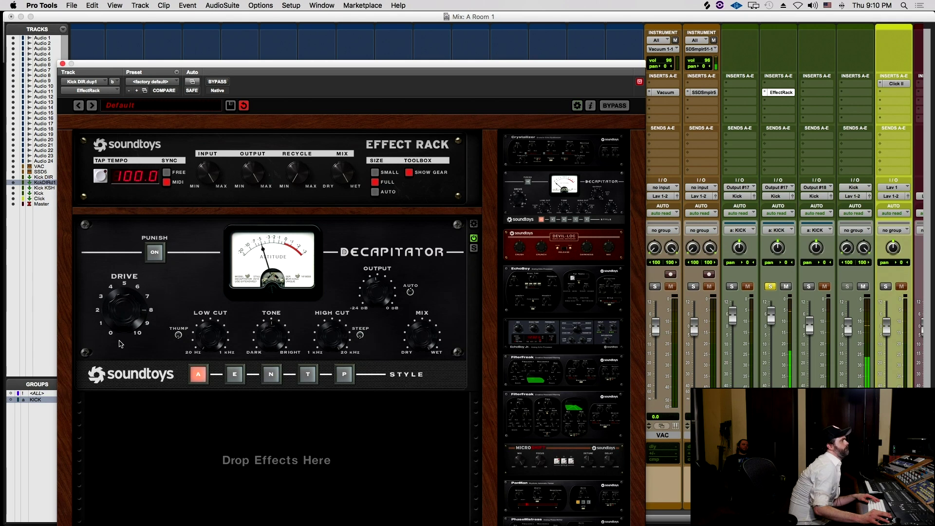
# - Compare Decapitator styles P, N, E, A, settle on E, then unsolo and lower to about -10 dB
pyautogui.click(342, 371)
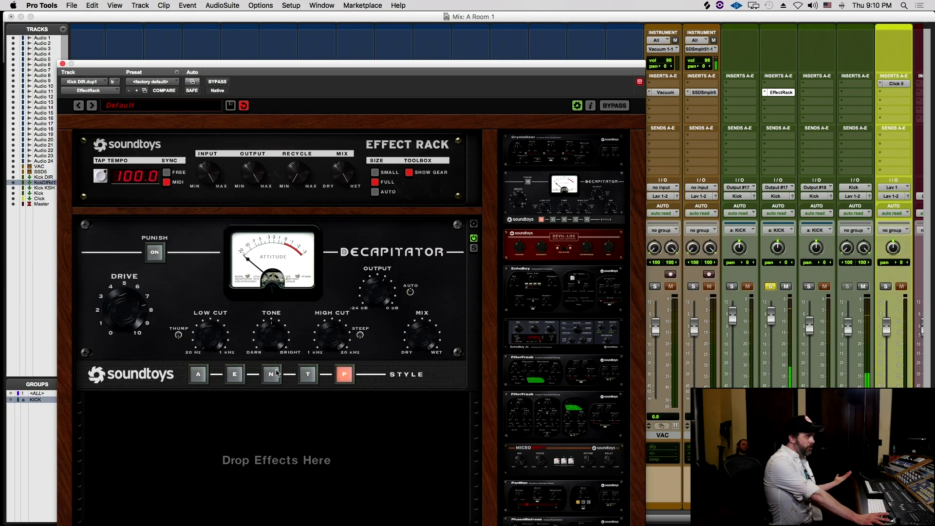
pyautogui.click(276, 374)
pyautogui.click(235, 374)
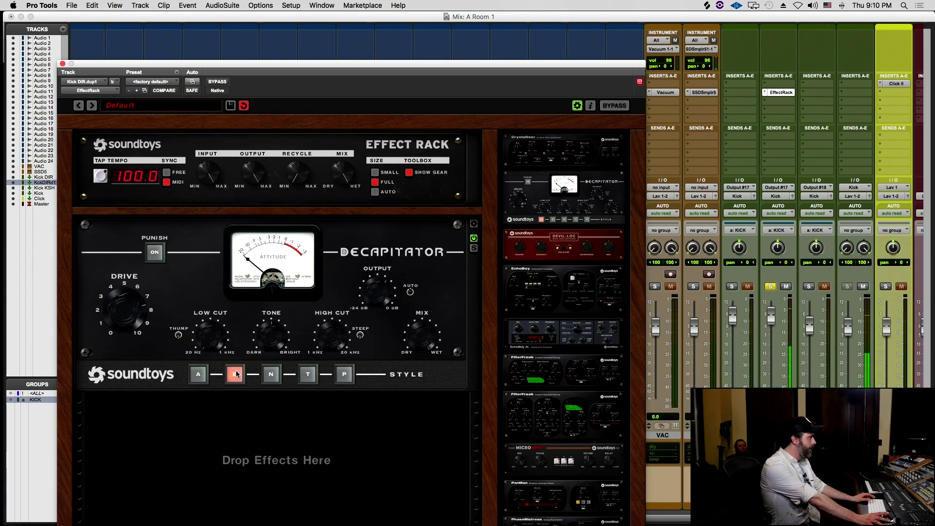
pyautogui.click(207, 375)
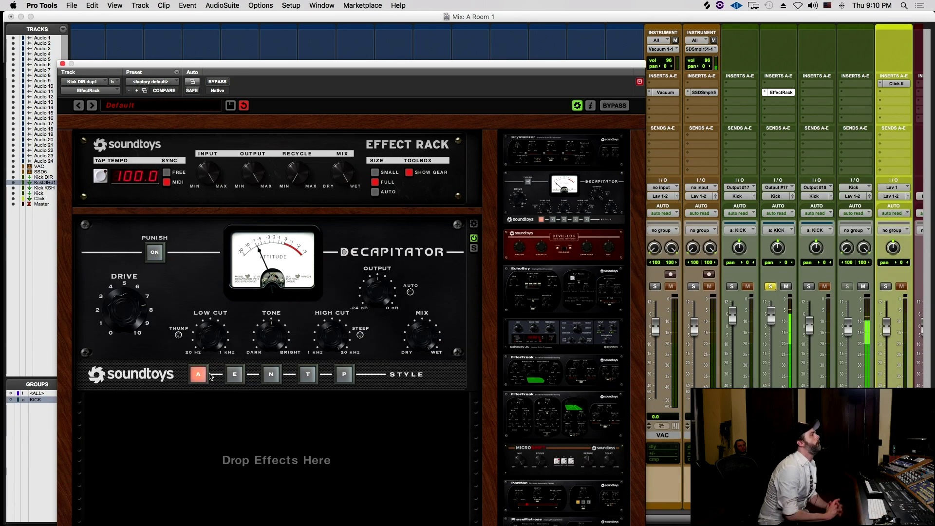
pyautogui.click(235, 374)
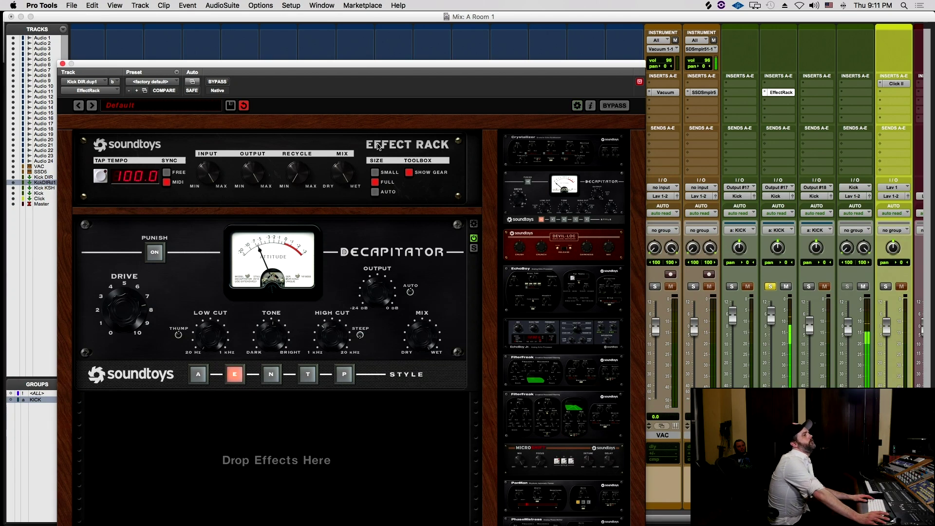
pyautogui.click(771, 287)
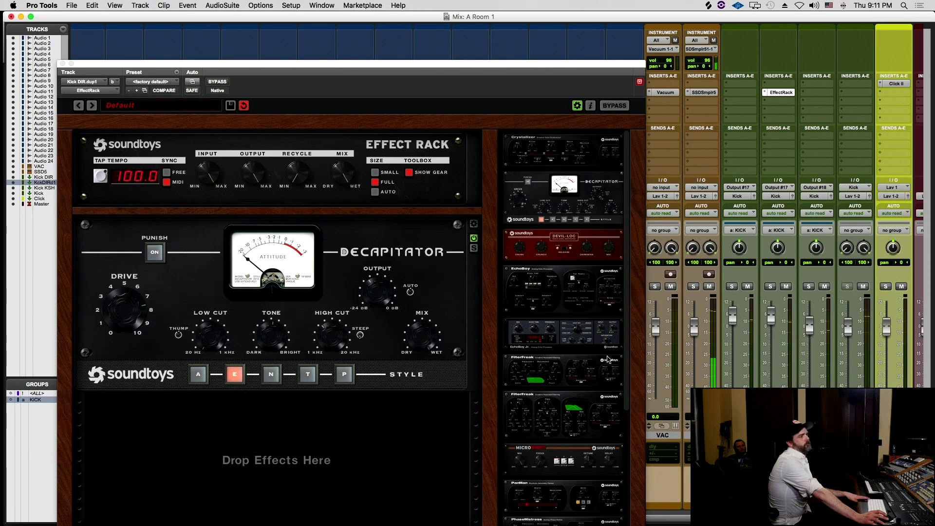
pyautogui.moveTo(769, 317); pyautogui.dragTo(774, 346)
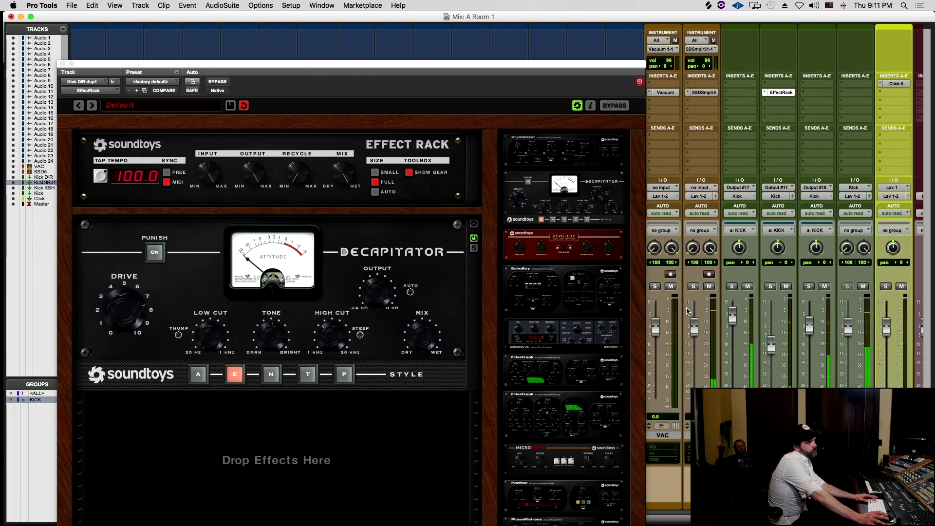
# - Add SIE-Q to the duplicated kick's Effect Rack, right after Decapitator
pyautogui.scroll(-5, 584, 392)
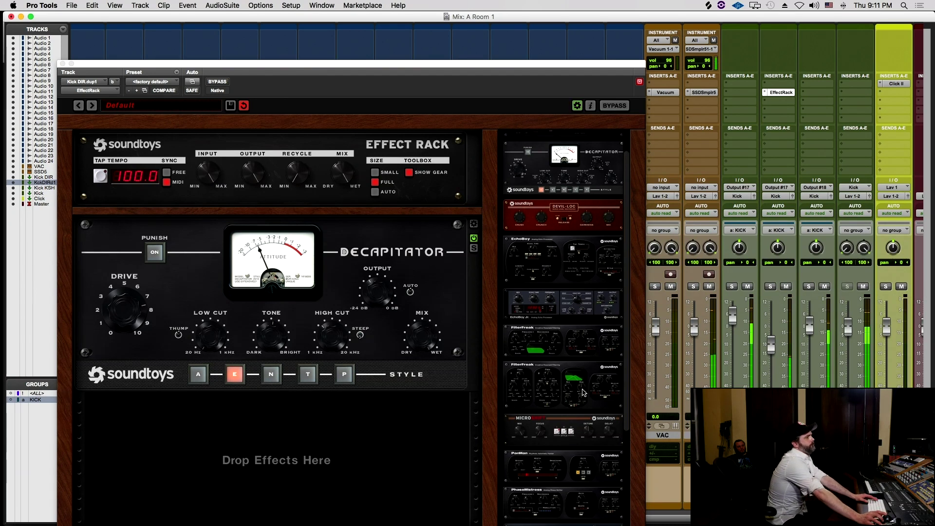
pyautogui.scroll(-4, 589, 432)
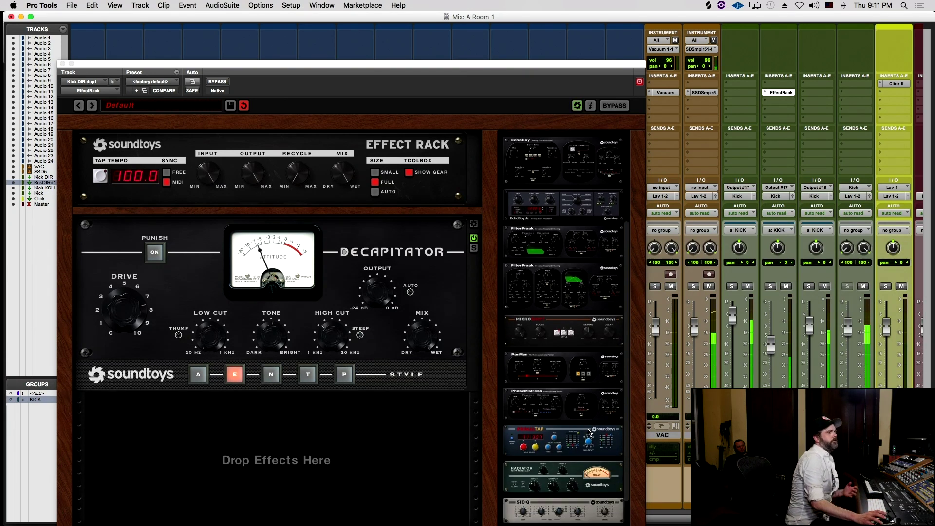
pyautogui.moveTo(597, 492); pyautogui.dragTo(369, 451)
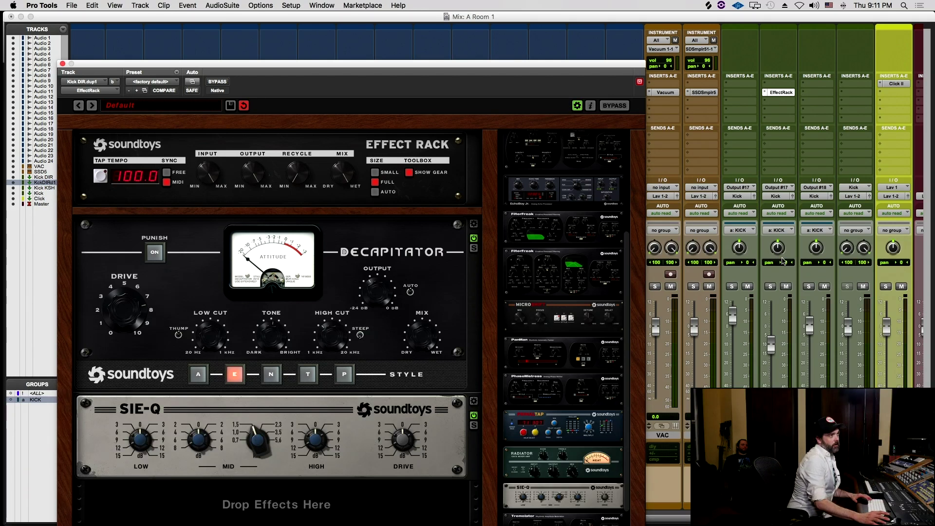
# - Solo the duplicated kick briefly to audition it, then raise its fader to about -5 dB
pyautogui.click(770, 287)
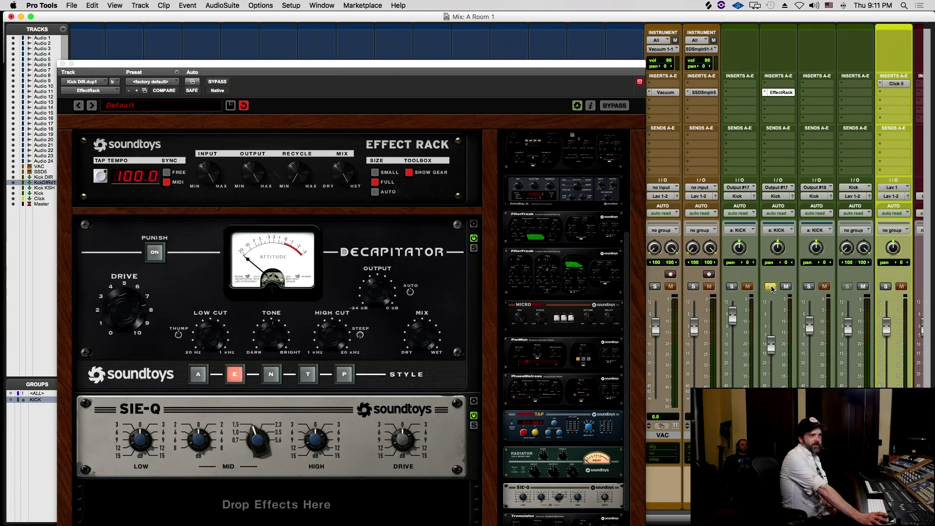
pyautogui.click(770, 287)
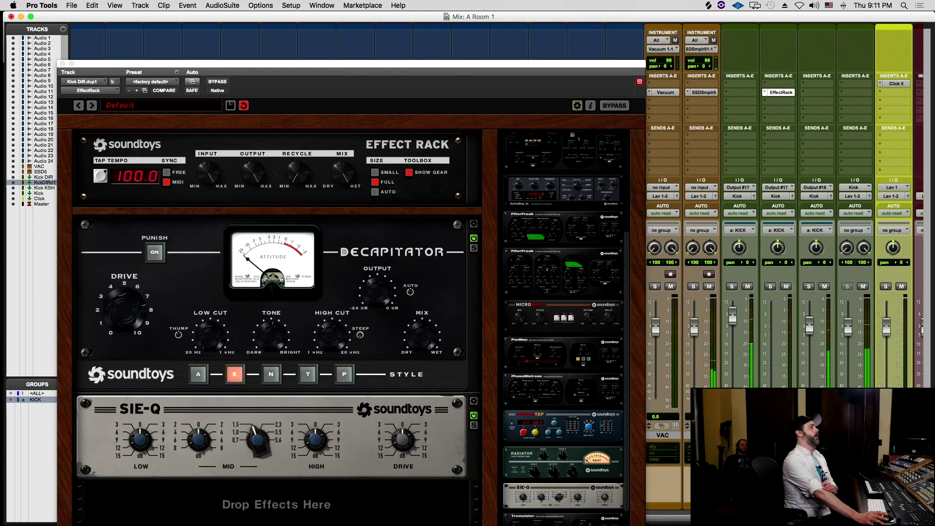
pyautogui.moveTo(770, 385); pyautogui.dragTo(765, 340)
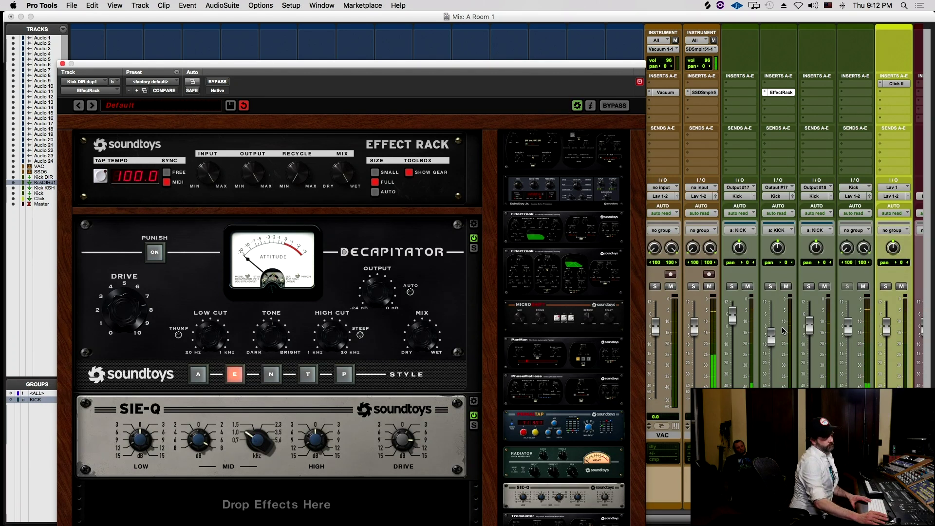
# - Lower Output #17 slightly, raise the EffectRack kick toward 0 dB, and nudge Output #18 up
pyautogui.click(733, 313)
pyautogui.moveTo(733, 313); pyautogui.dragTo(733, 320)
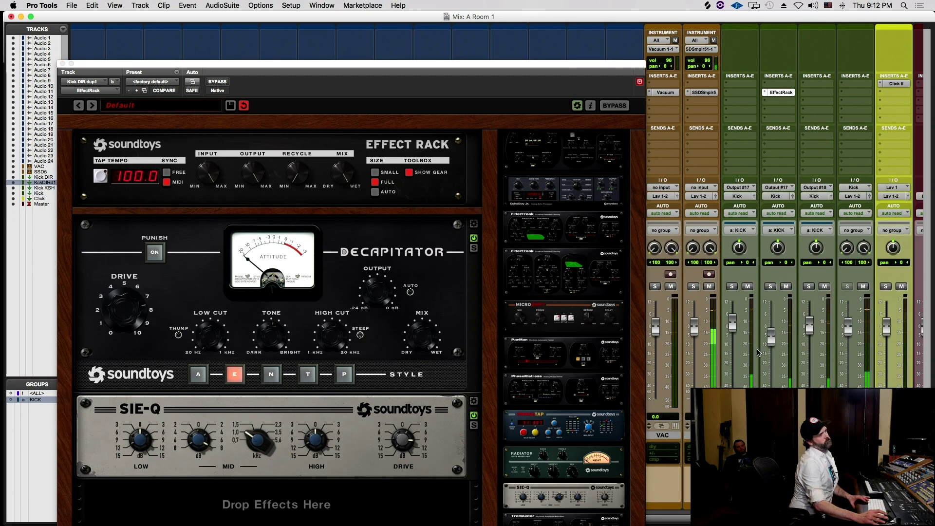
pyautogui.rightClick(778, 337)
pyautogui.click(774, 330)
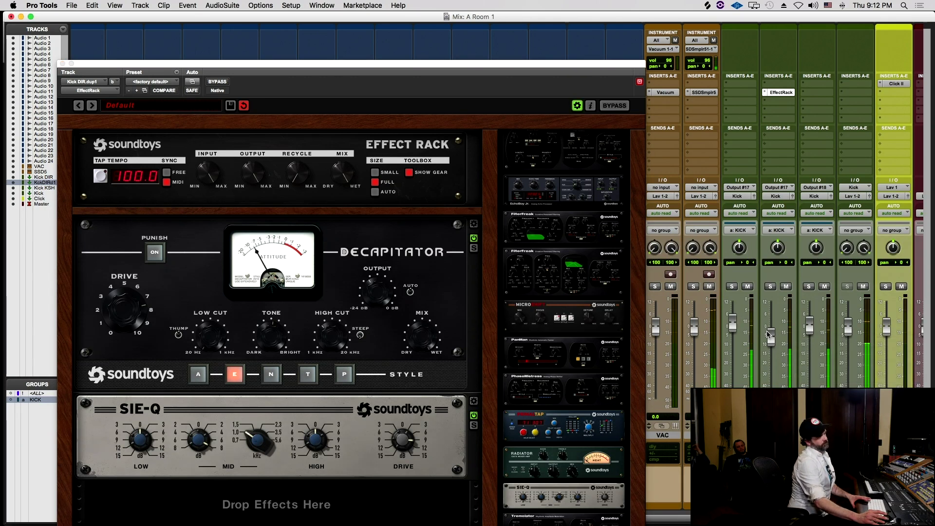
pyautogui.moveTo(775, 330); pyautogui.dragTo(729, 353)
pyautogui.moveTo(809, 339); pyautogui.dragTo(810, 329)
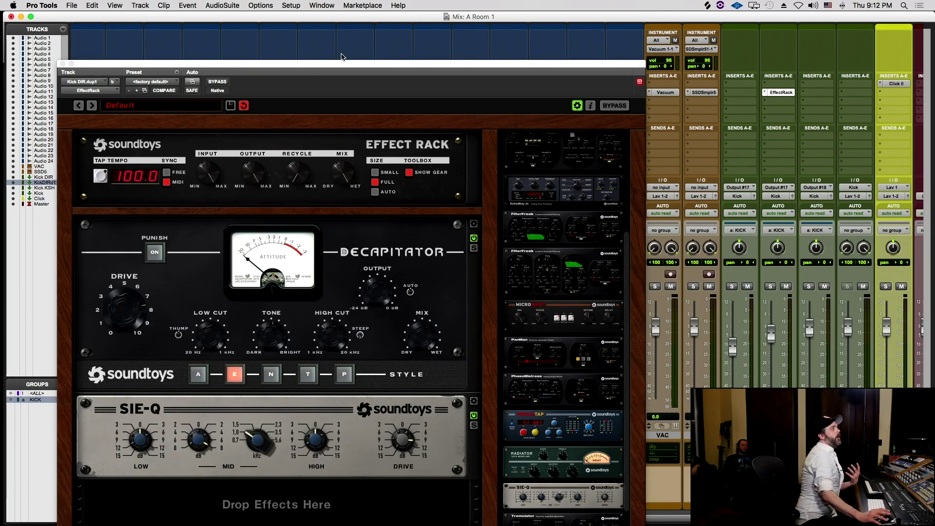
# - In SSD5, reset OH volume to 0 dB and raise the Kick Dir level to -6.92
pyautogui.click(62, 63)
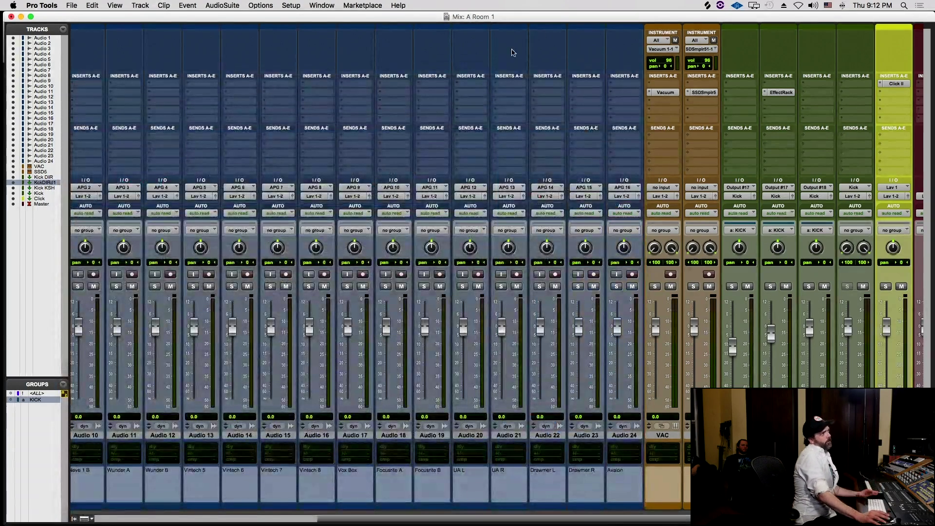
pyautogui.click(704, 92)
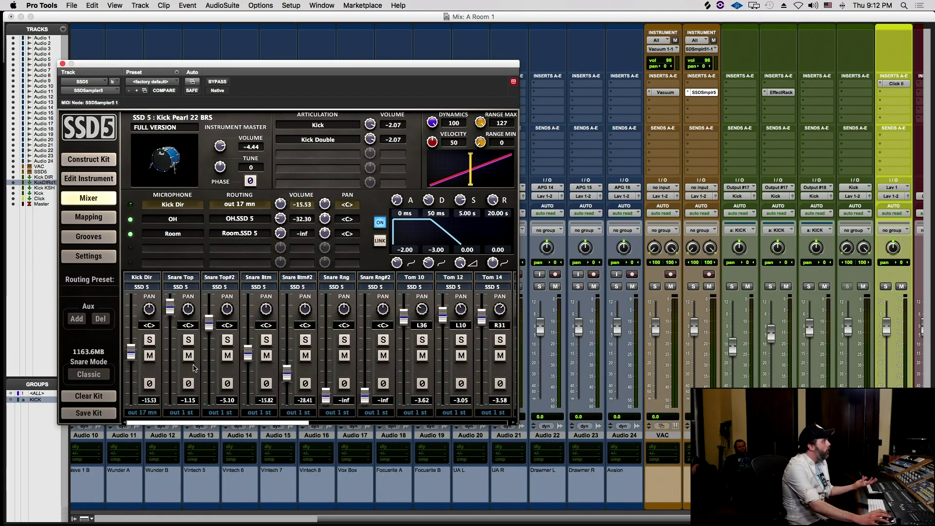
pyautogui.keyDown('alt'); pyautogui.click(293, 223); pyautogui.keyUp('alt')
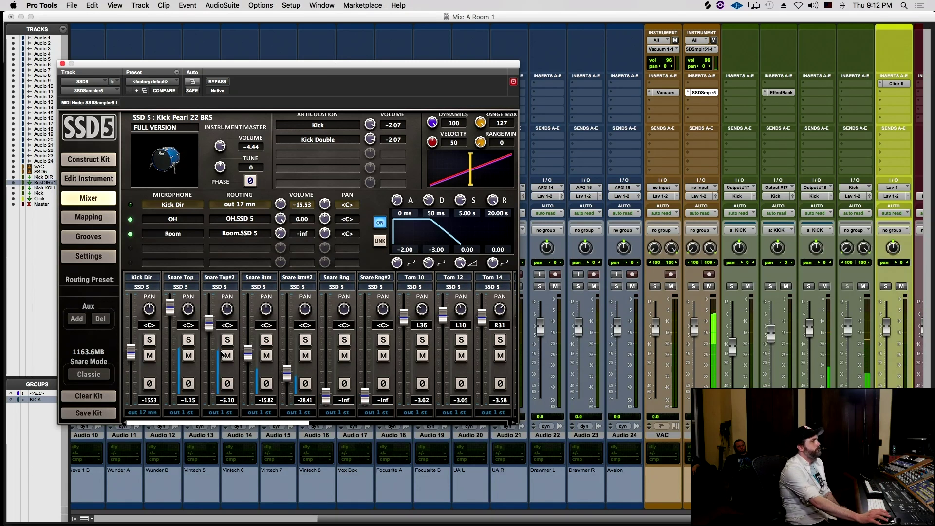
pyautogui.moveTo(131, 357); pyautogui.dragTo(131, 340)
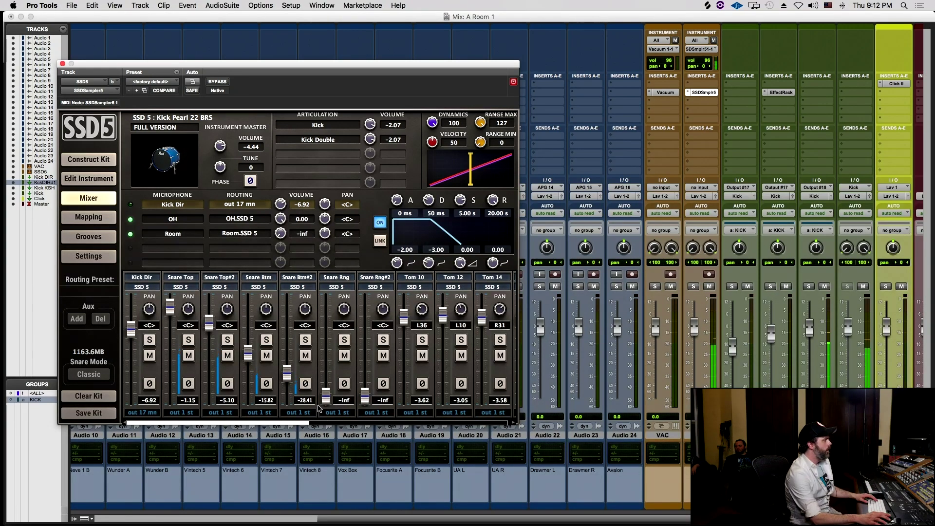
# - Route SSD5's OH microphone channel to out 17 mn
pyautogui.hscroll(10, 262, 375)
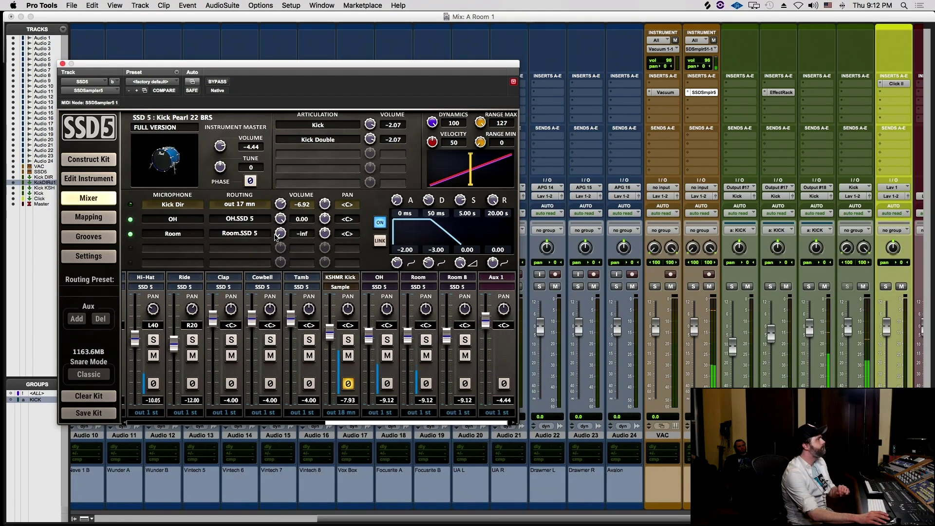
pyautogui.click(190, 223)
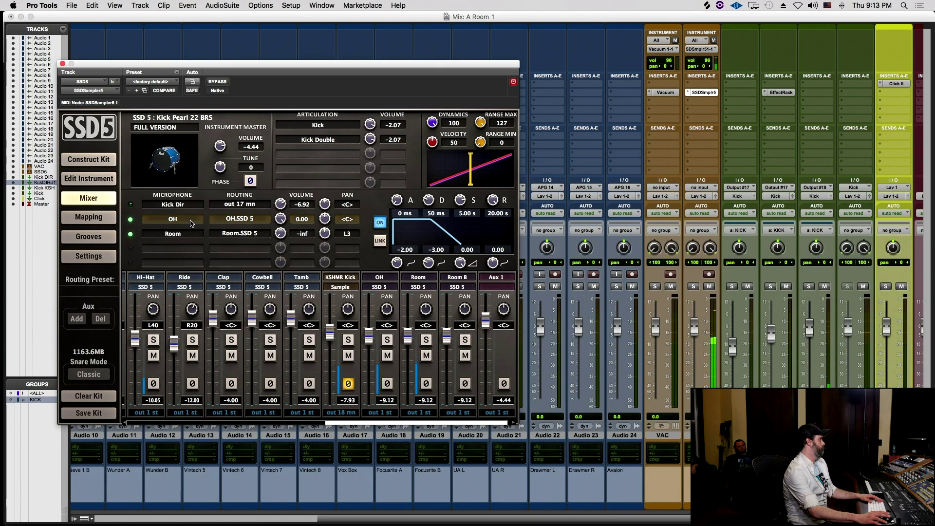
pyautogui.hscroll(-1, 360, 340)
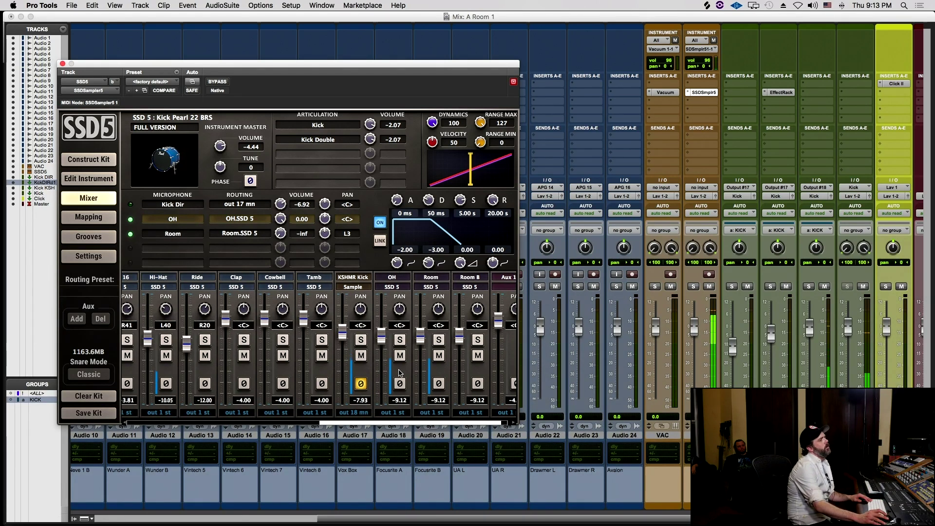
pyautogui.click(391, 412)
pyautogui.click(398, 281)
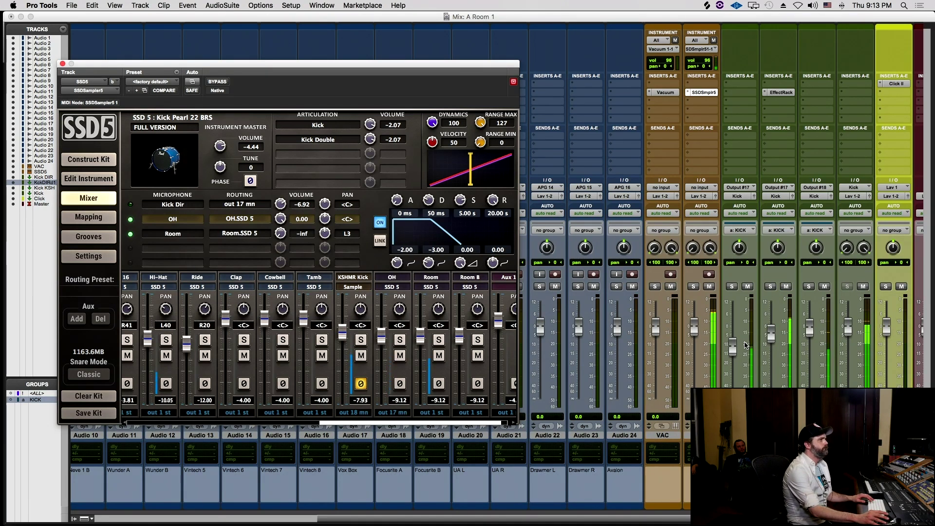
# - Pull the Output #17 channel fully down and set SSD5's OH fader to a low blend level
pyautogui.moveTo(733, 347)
pyautogui.mouseDown()
pyautogui.moveTo(733, 382)
pyautogui.moveTo(733, 348)
pyautogui.mouseUp()
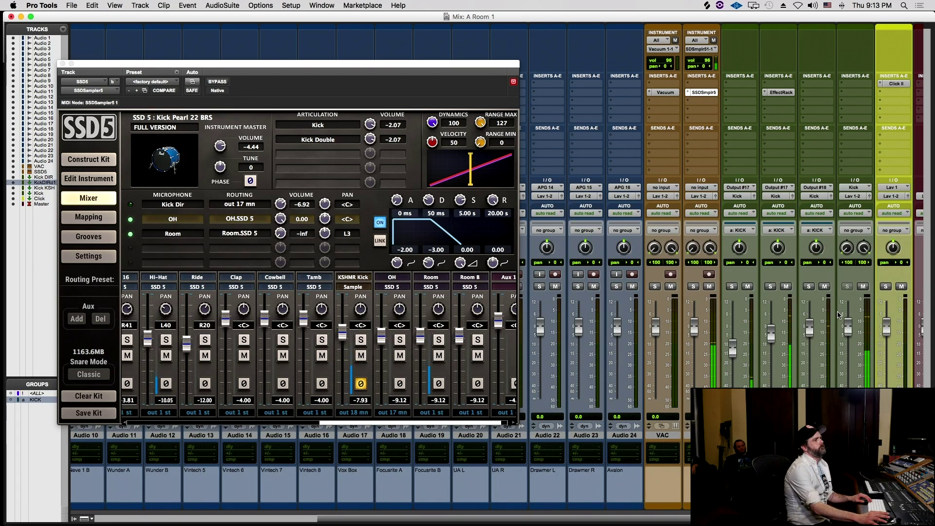
pyautogui.moveTo(733, 346); pyautogui.dragTo(733, 409)
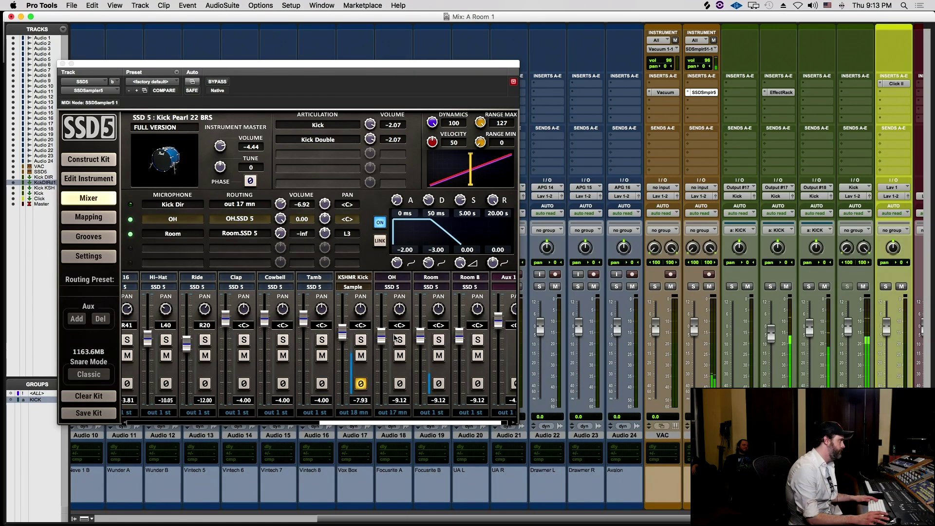
pyautogui.moveTo(380, 343); pyautogui.dragTo(384, 524)
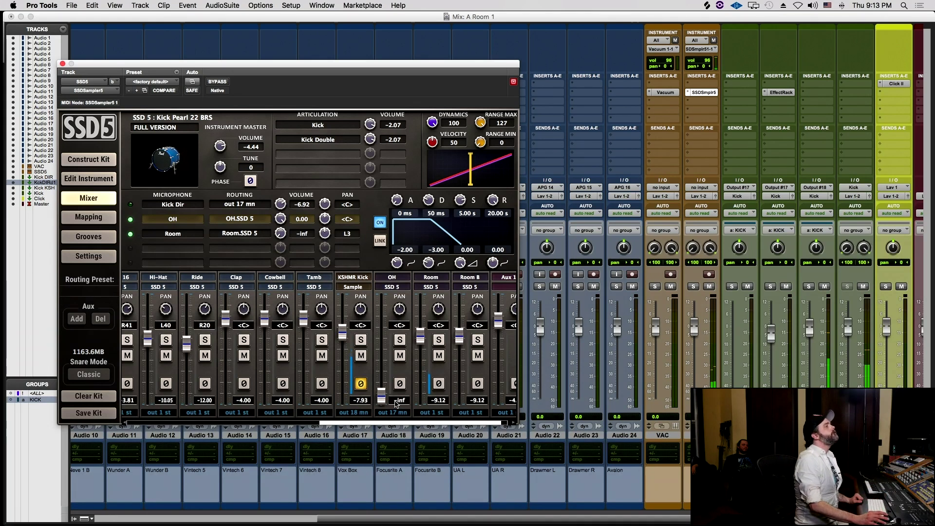
pyautogui.moveTo(382, 395); pyautogui.dragTo(379, 357)
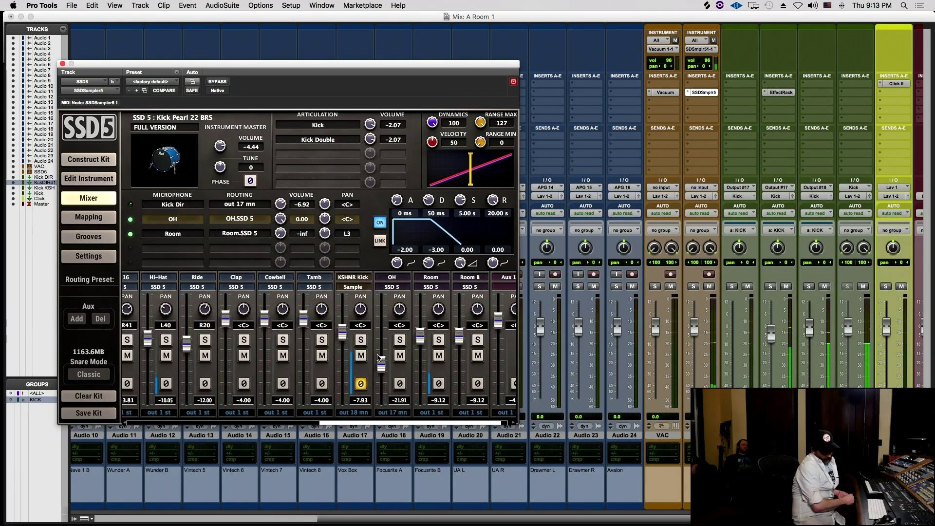